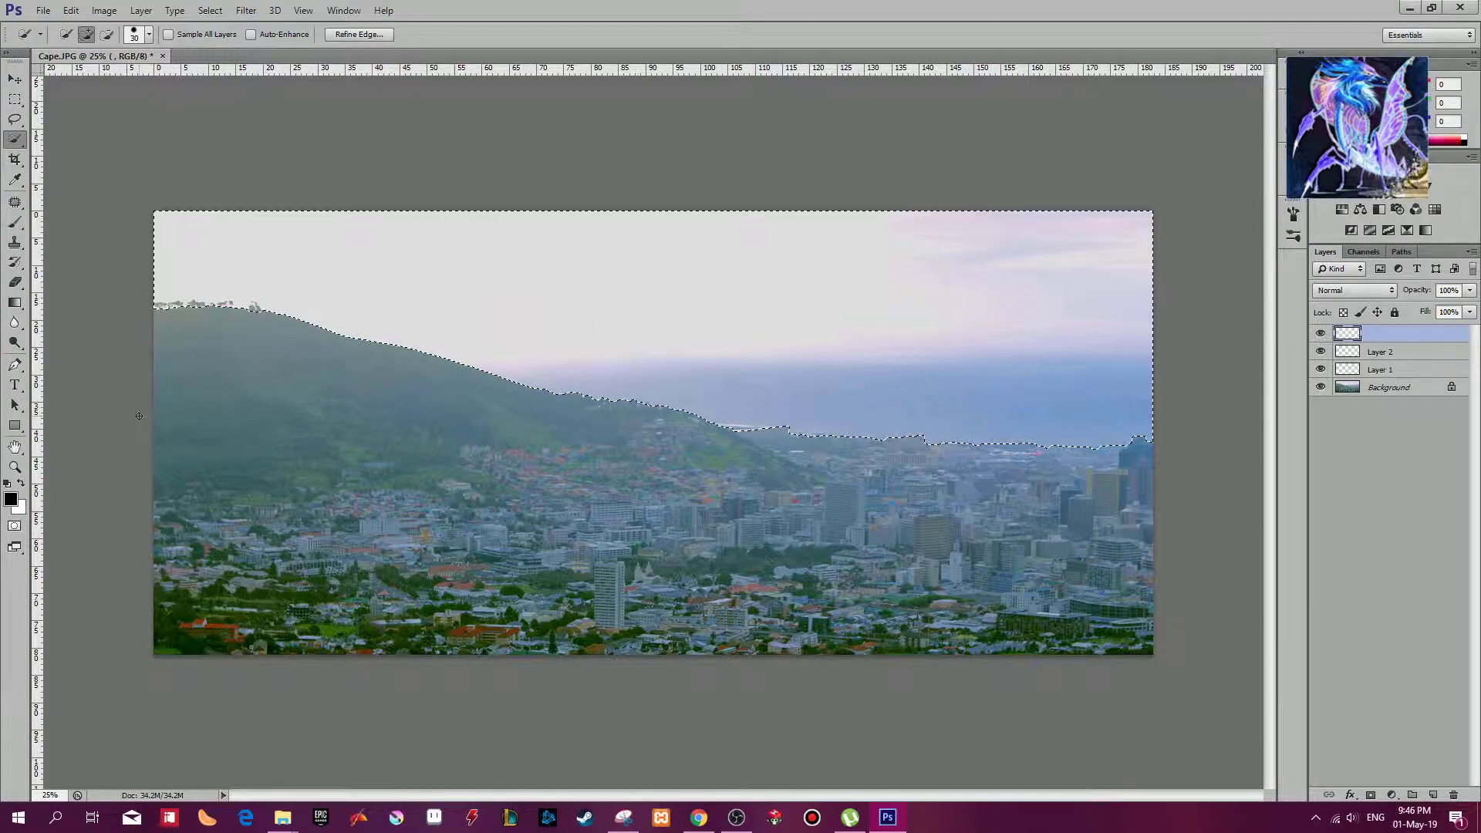
Step: Fill the selected sky area with black on the topmost layer and clear the selection
{"action": "key", "text": "ctrl+BackSpace"}
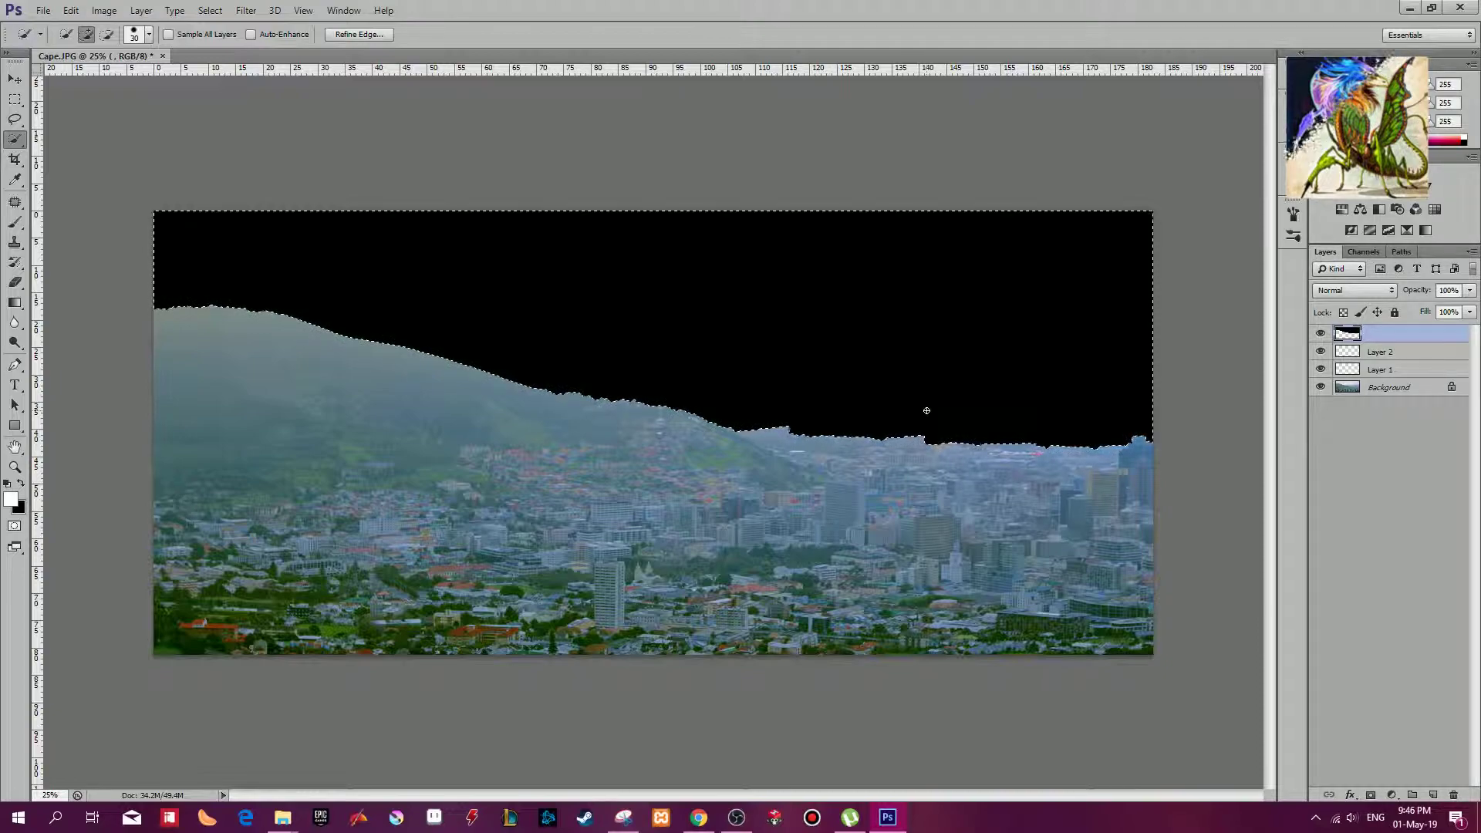
{"action": "key", "text": "ctrl+d"}
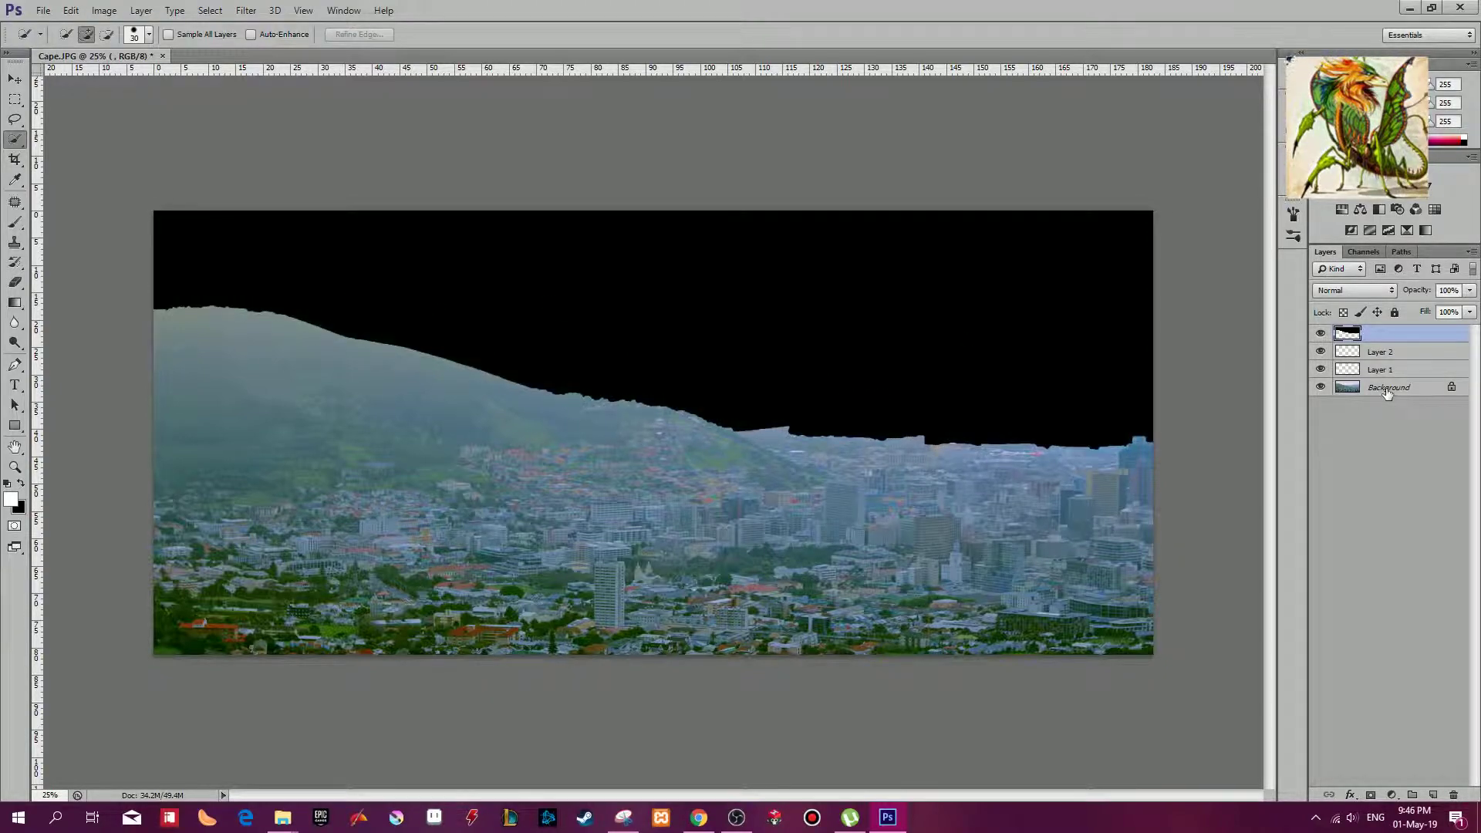
Step: Activate the Gradient tool and choose the black-to-white gradient preset
{"action": "left_click", "coordinate": [1388, 389]}
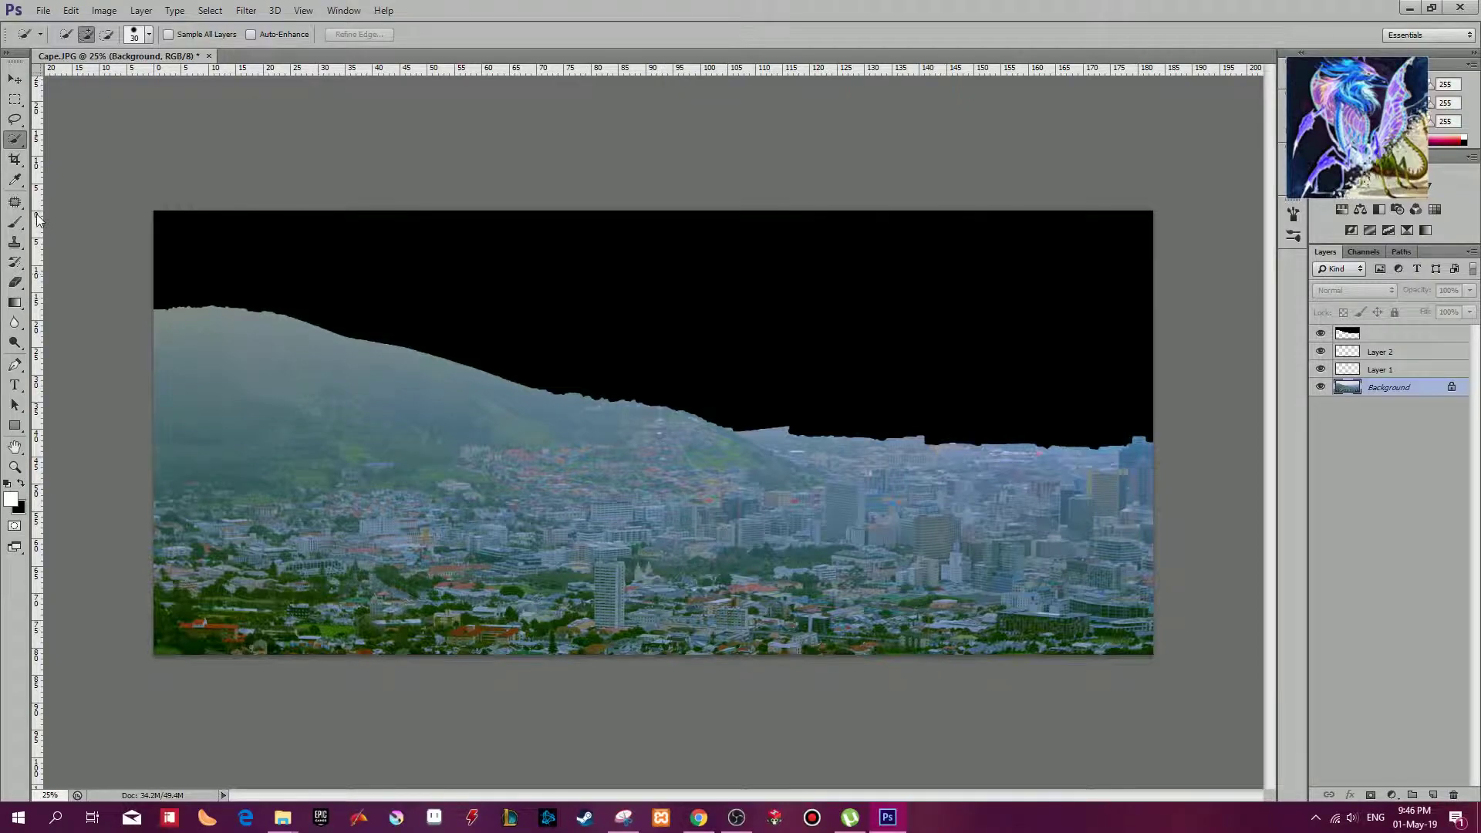
{"action": "left_click", "coordinate": [14, 302]}
{"action": "right_click", "coordinate": [15, 302]}
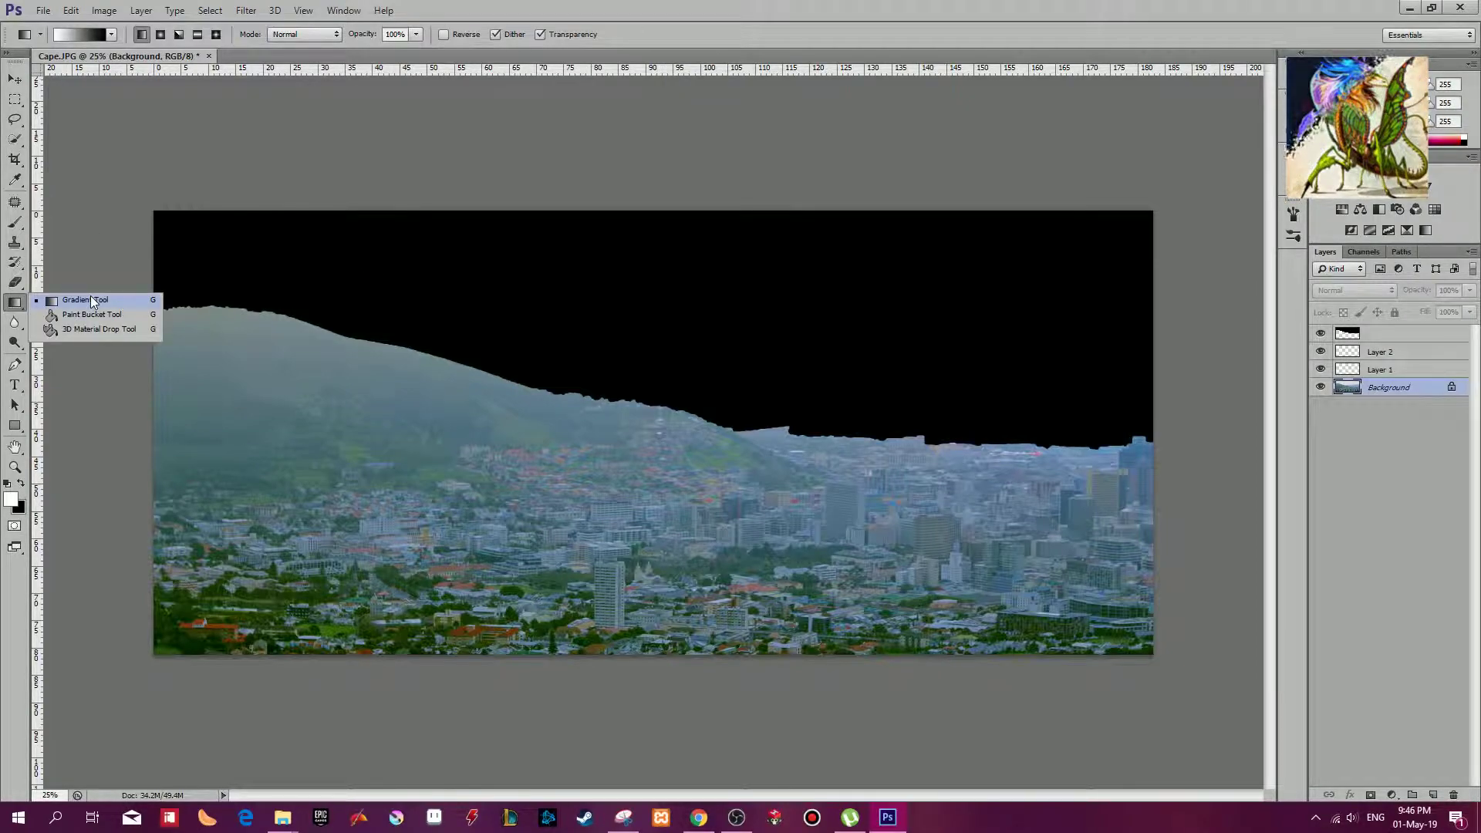
{"action": "left_click", "coordinate": [90, 299]}
{"action": "left_click", "coordinate": [85, 34]}
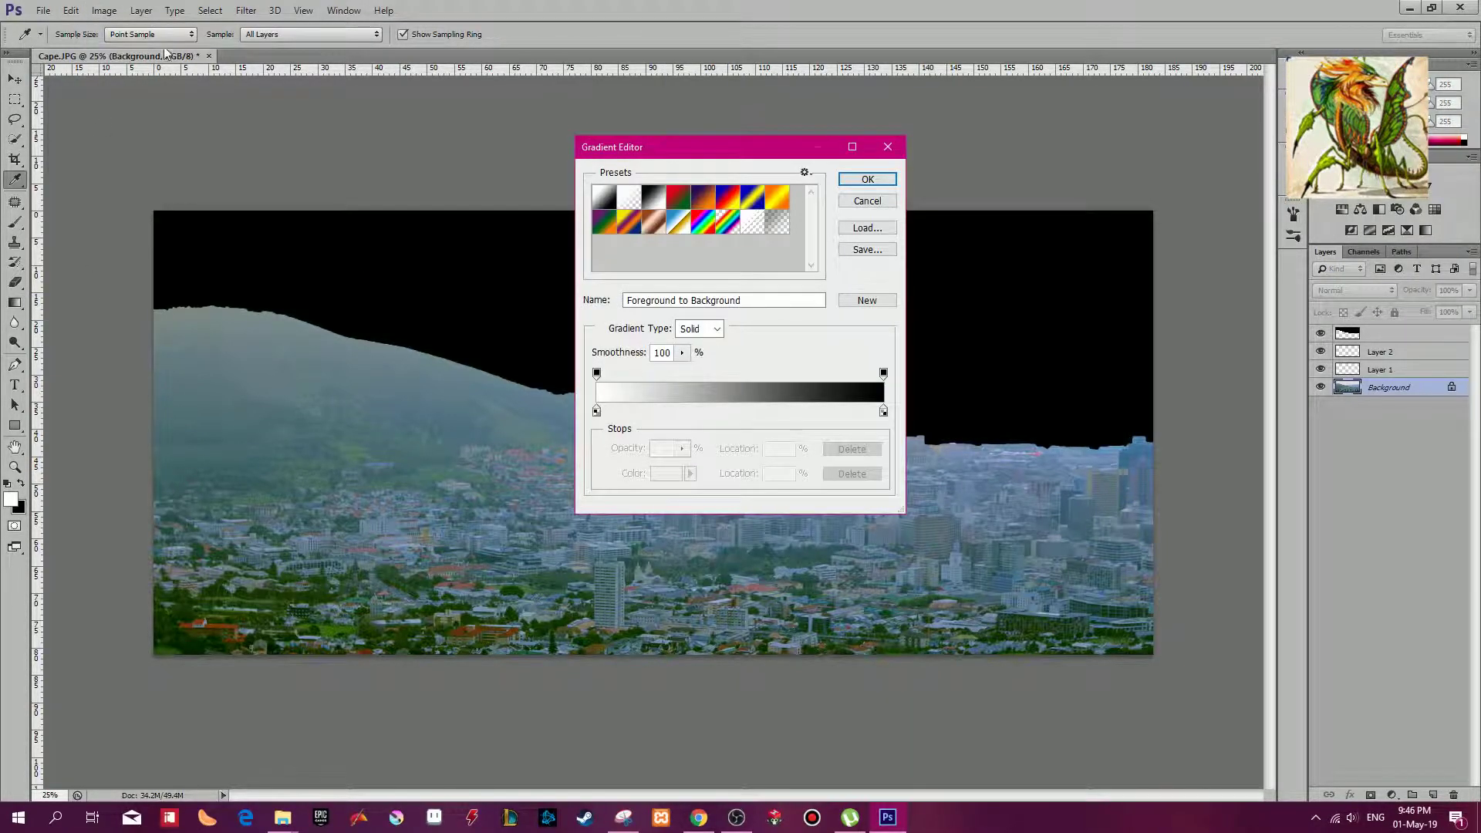
{"action": "left_click", "coordinate": [655, 195]}
{"action": "left_click", "coordinate": [852, 182]}
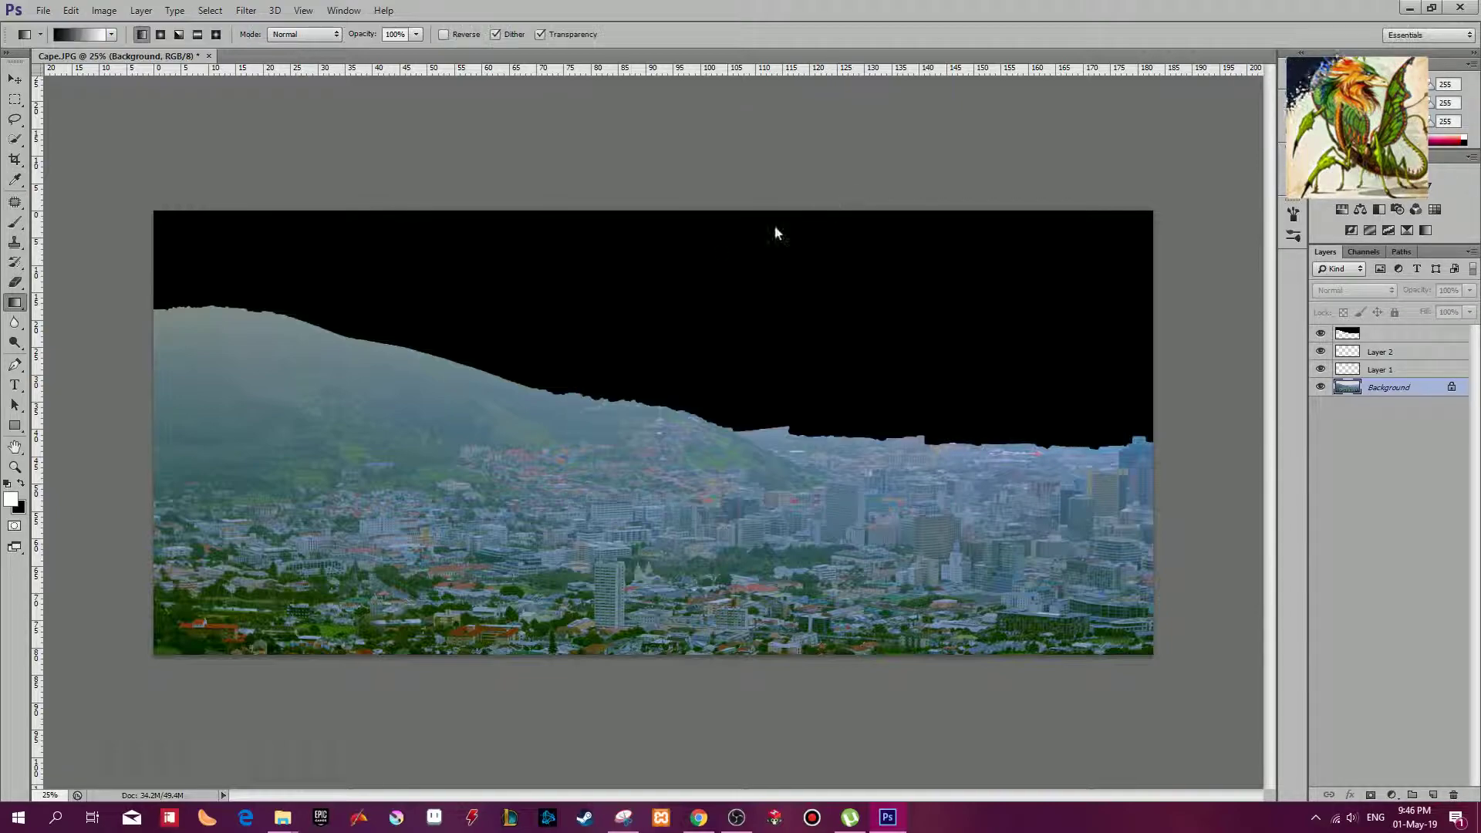
Step: Try vertical black-to-white gradients of different lengths on the Background layer, undoing them afterwards
{"action": "left_click_drag", "start_coordinate": [657, 338], "coordinate": [663, 540]}
{"action": "left_click_drag", "start_coordinate": [667, 263], "coordinate": [682, 784]}
{"action": "scroll", "coordinate": [707, 440], "scroll_direction": "down", "scroll_amount": 2}
{"action": "scroll", "coordinate": [728, 507], "scroll_direction": "up", "scroll_amount": 1}
{"action": "scroll", "coordinate": [681, 430], "scroll_direction": "down", "scroll_amount": 4}
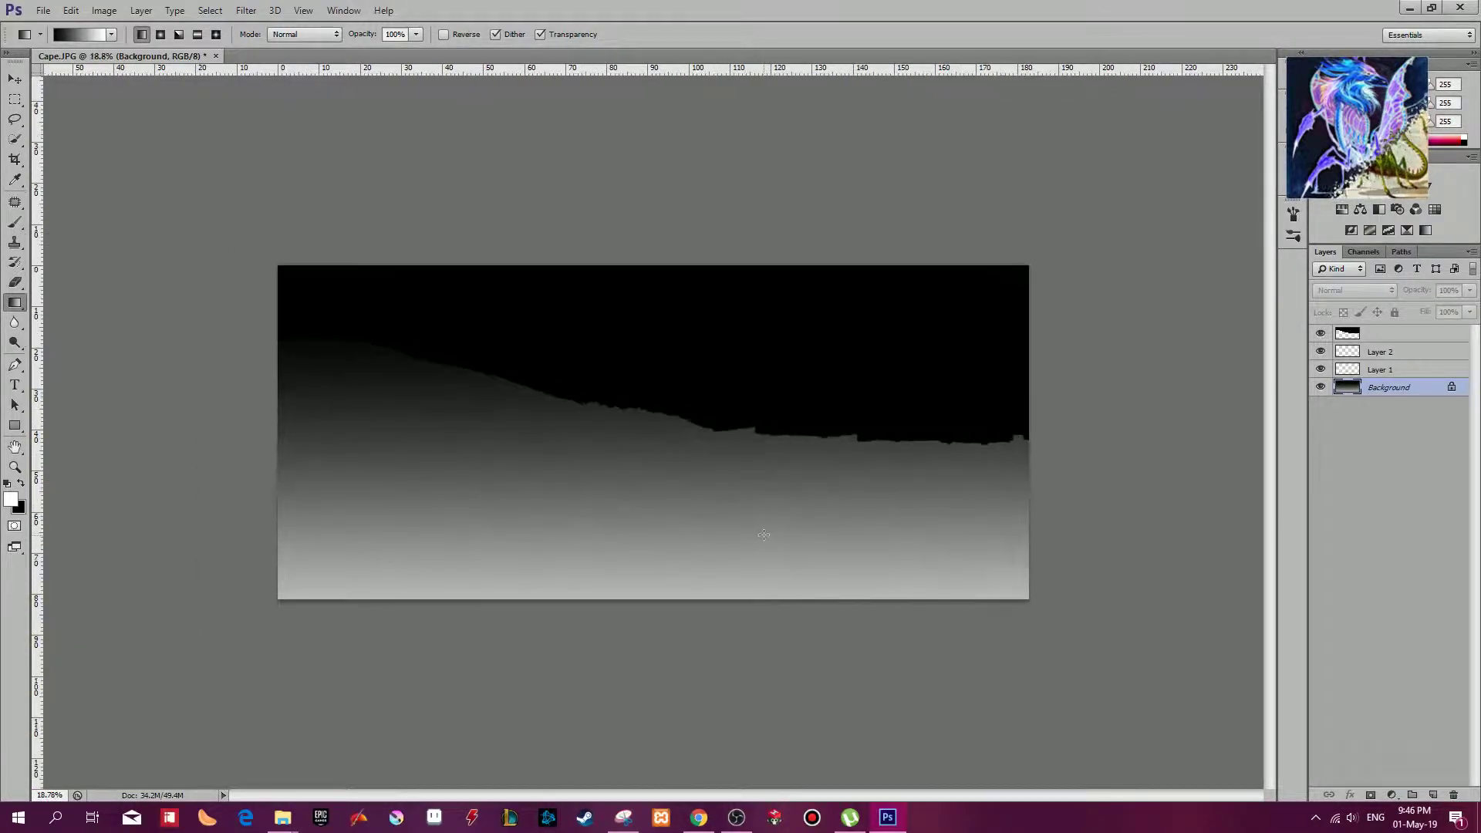
{"action": "left_click_drag", "start_coordinate": [680, 325], "coordinate": [706, 673]}
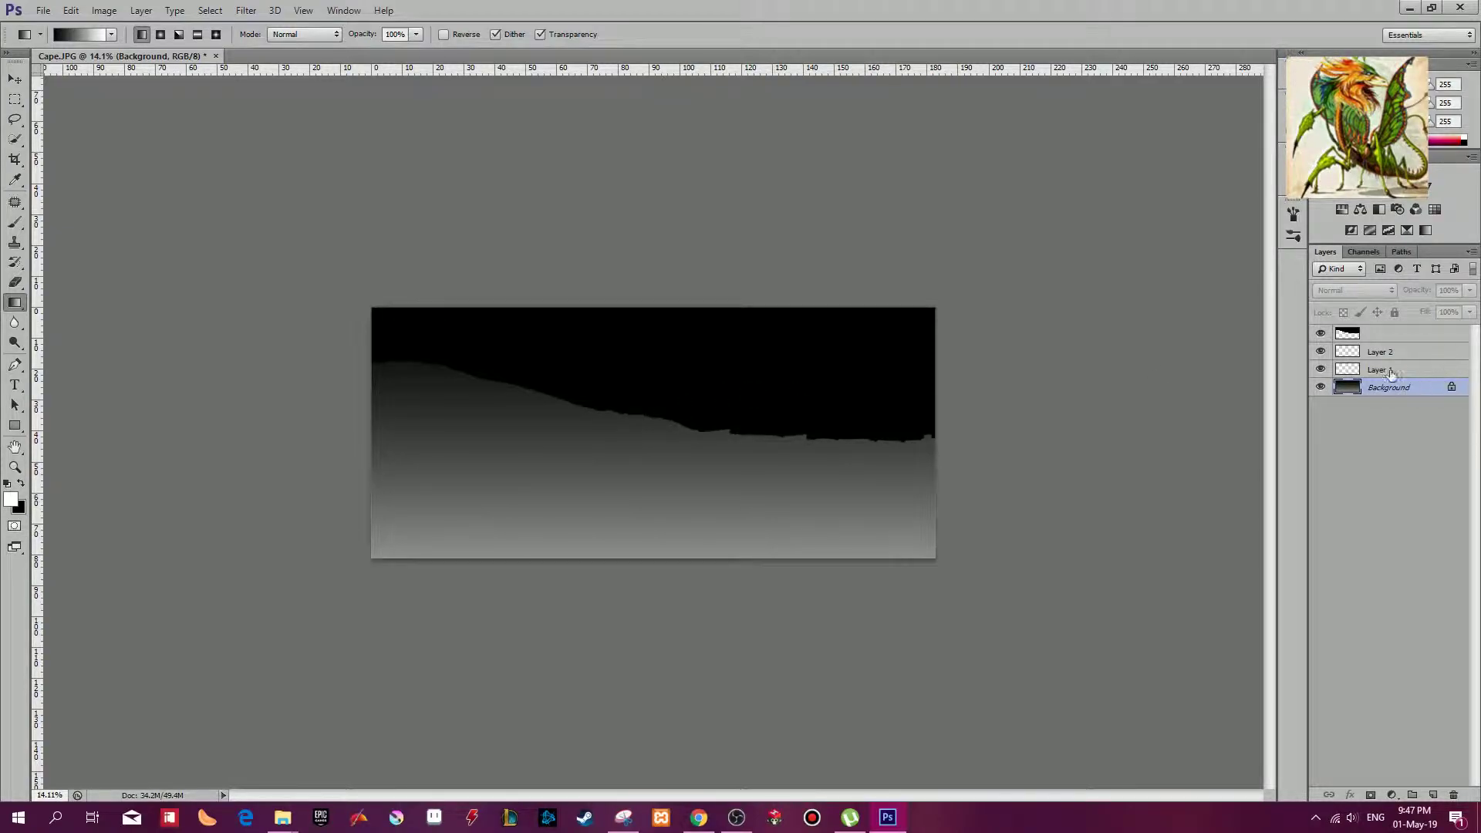
{"action": "key", "text": "ctrl+alt+z"}
{"action": "key", "text": "ctrl+alt+z"}
{"action": "key", "text": "ctrl+alt+z"}
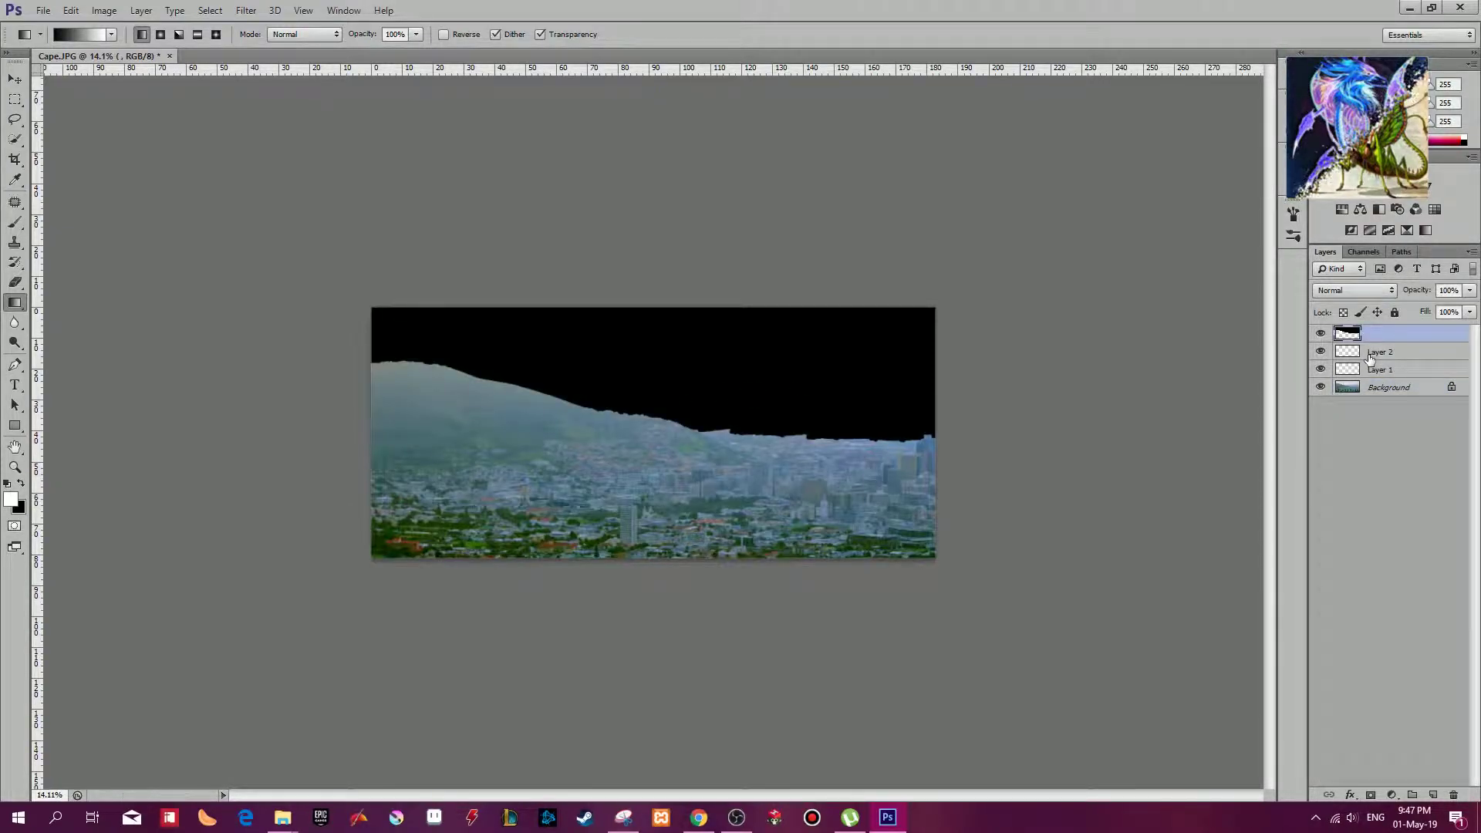
Step: Draw a vertical black-to-white gradient on Layer 2, ending well below the image's lower edge
{"action": "left_click", "coordinate": [1380, 369]}
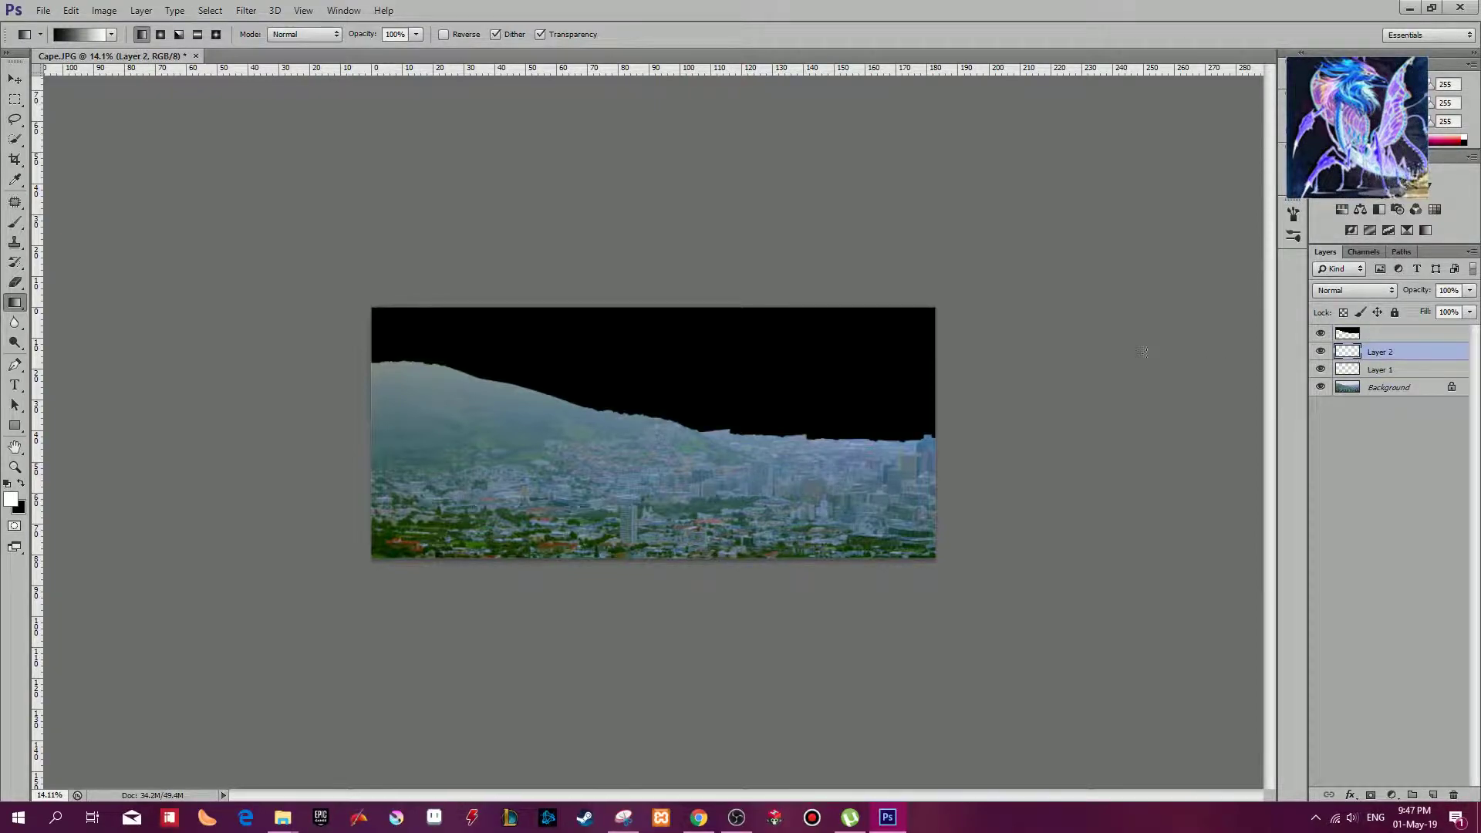
{"action": "left_click_drag", "start_coordinate": [652, 788], "coordinate": [651, 788]}
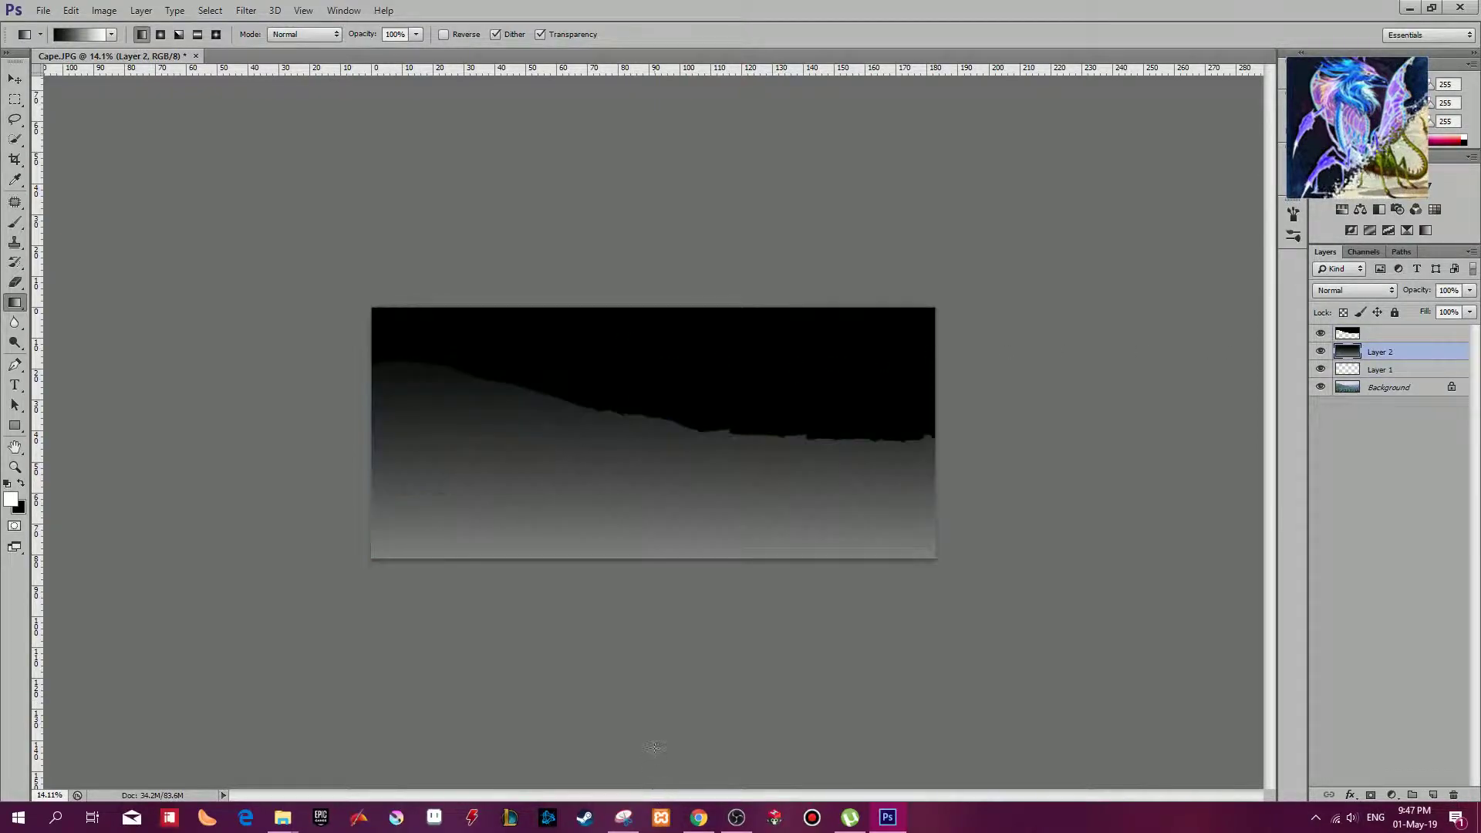
Step: Make Layer 1 active and hide both Layer 2 and the black sky layer
{"action": "left_click", "coordinate": [1401, 371]}
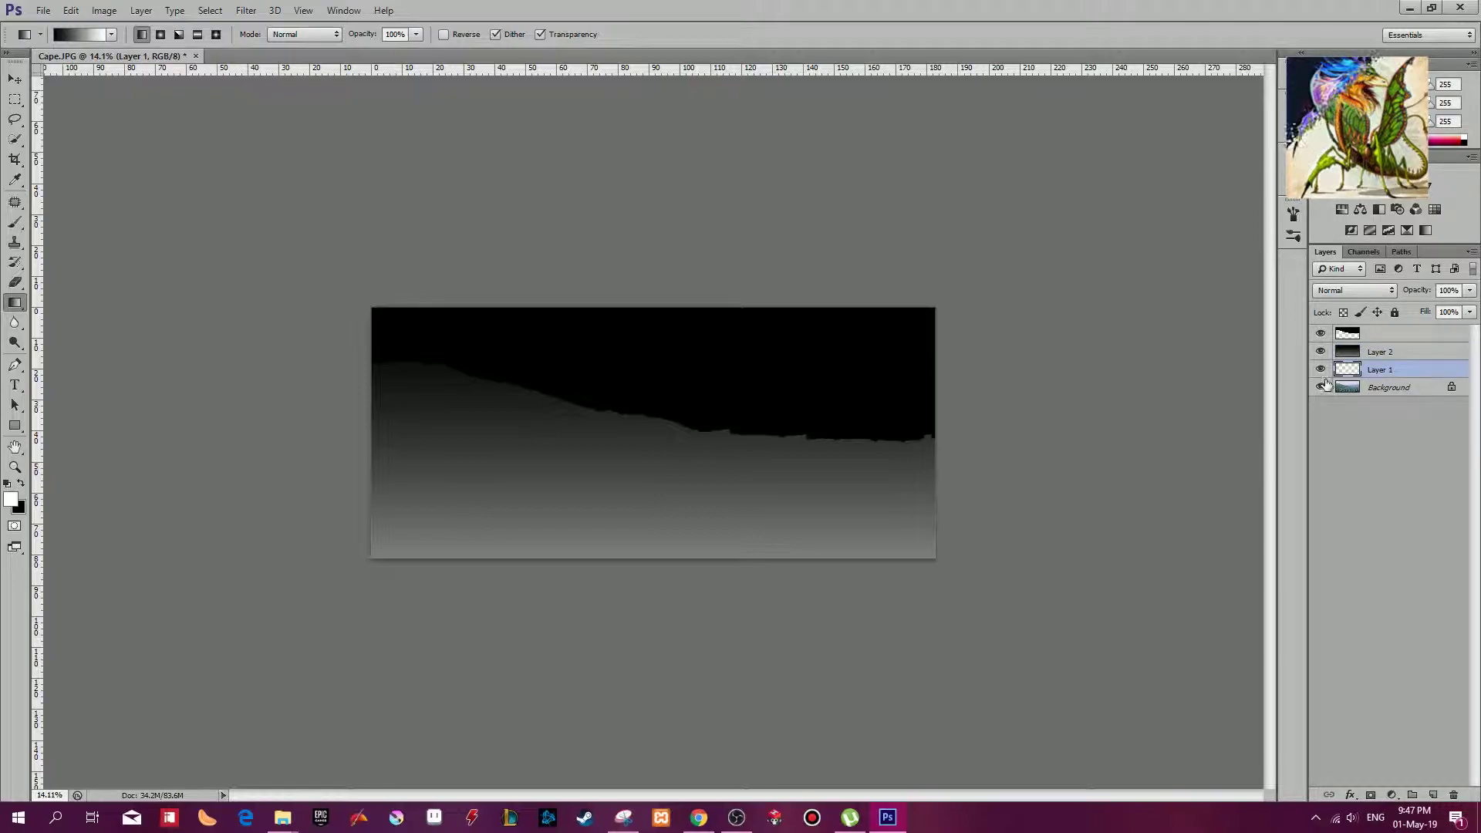
{"action": "left_click", "coordinate": [1320, 352]}
{"action": "left_click", "coordinate": [1320, 332]}
Step: Examine the buildings in the lower foreground of the city photo at close range
{"action": "key", "text": "ctrl+plus"}
{"action": "key", "text": "ctrl+plus"}
{"action": "key", "text": "ctrl+plus"}
{"action": "key", "text": "ctrl+plus"}
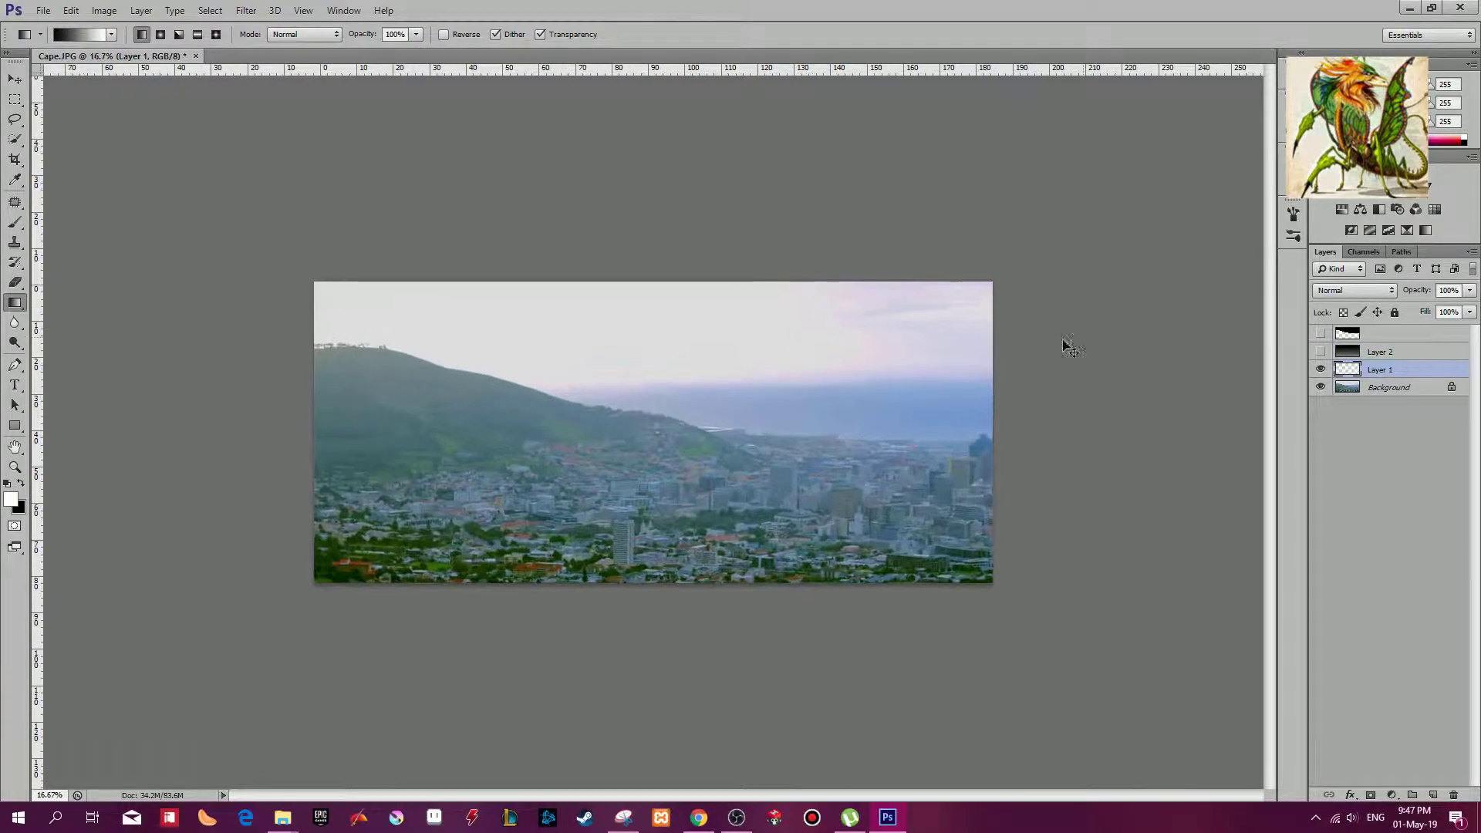
{"action": "key", "text": "ctrl+plus"}
{"action": "left_click_drag", "start_coordinate": [707, 658], "coordinate": [773, 455]}
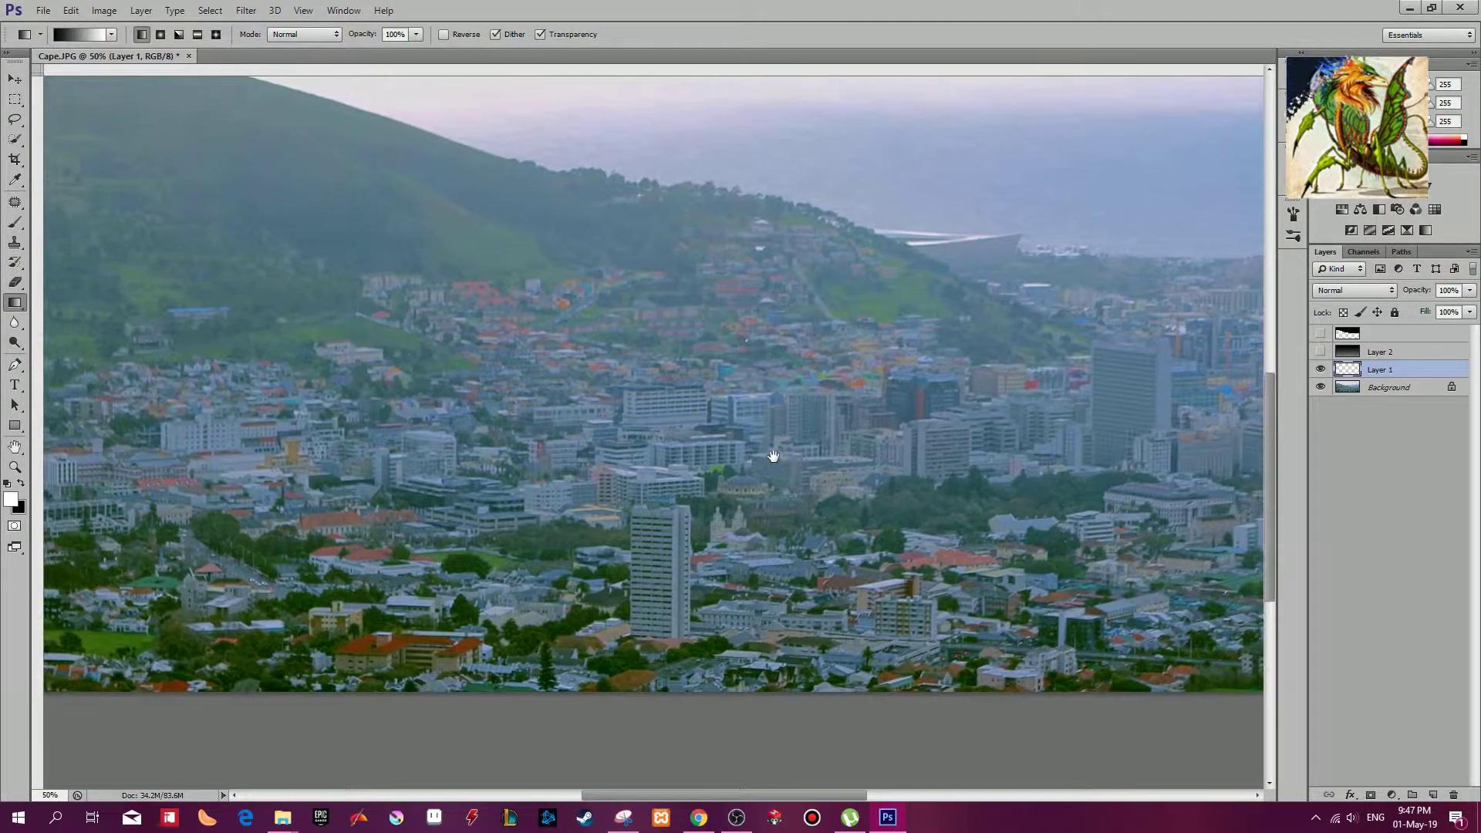
{"action": "key", "text": "ctrl+plus"}
{"action": "key", "text": "ctrl+plus"}
{"action": "left_click_drag", "start_coordinate": [838, 620], "coordinate": [838, 405]}
{"action": "key", "text": "ctrl+minus"}
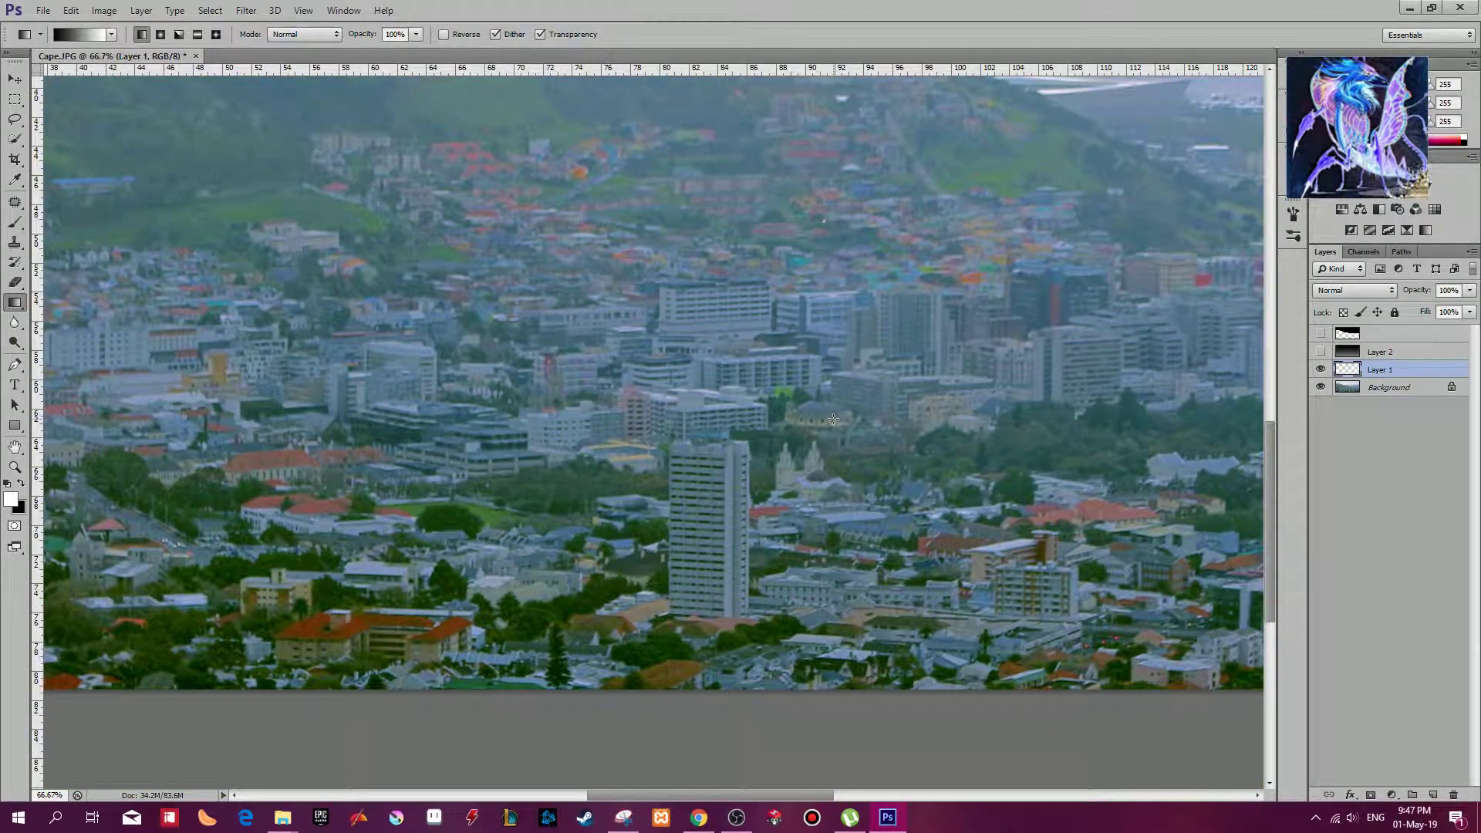
{"action": "key", "text": "ctrl+minus"}
{"action": "key", "text": "ctrl+minus"}
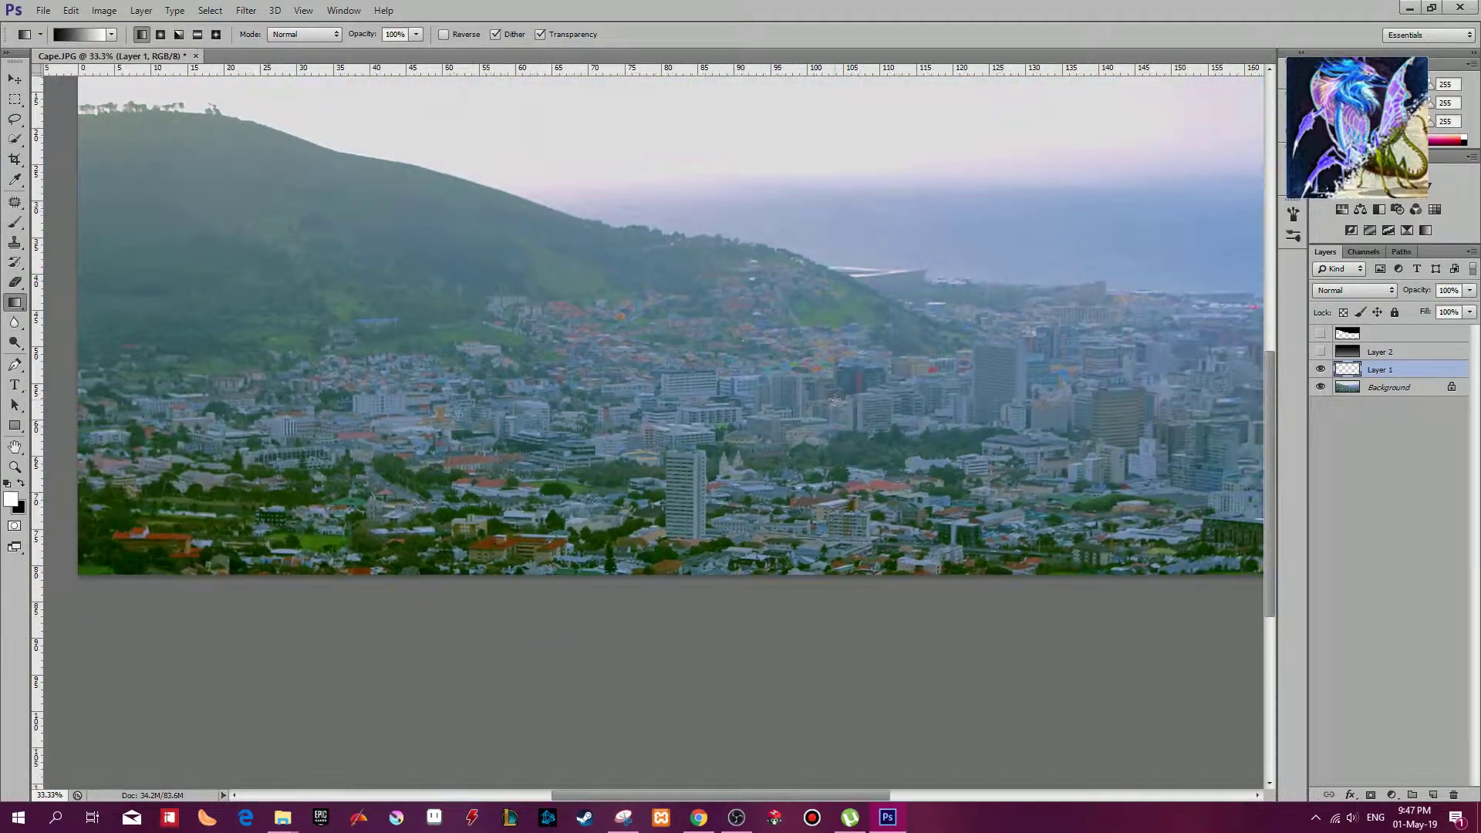
{"action": "left_click_drag", "start_coordinate": [834, 398], "coordinate": [827, 424]}
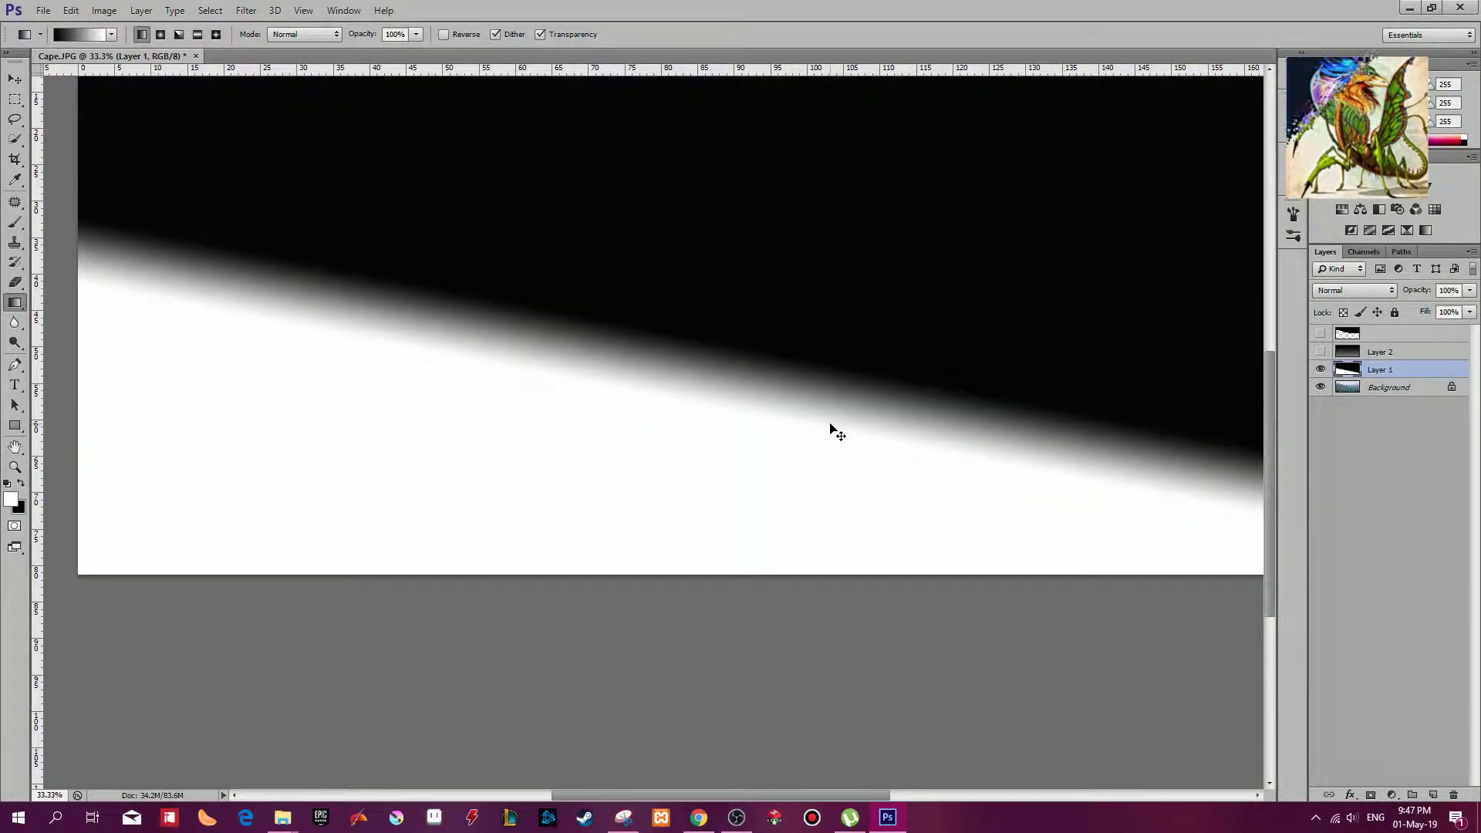
{"action": "key", "text": "ctrl+z"}
{"action": "key", "text": "w"}
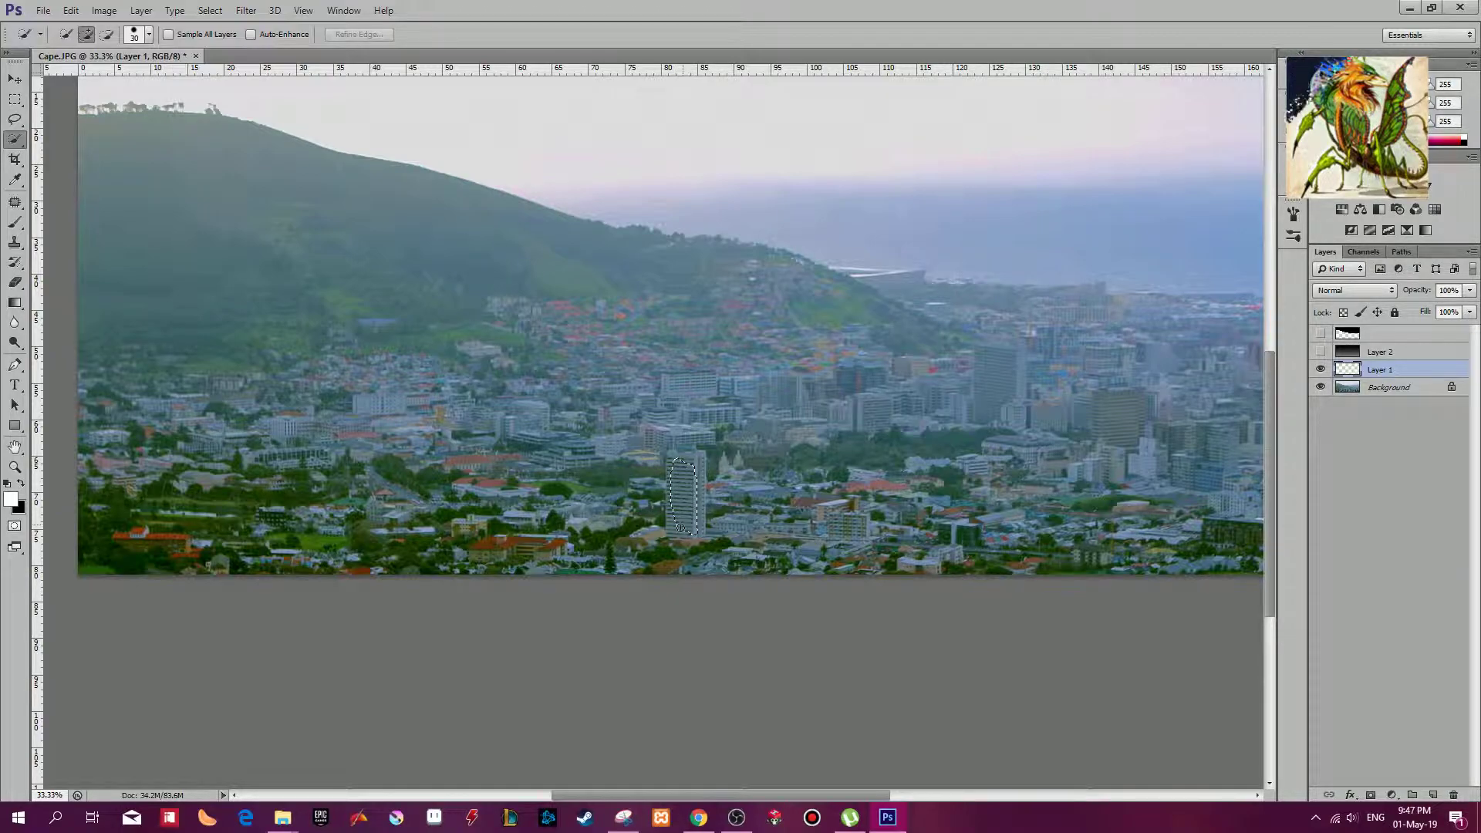
{"action": "key", "text": "ctrl+z"}
Step: Try to select the tall foreground tower block with the Quick Selection tool
{"action": "key", "text": "ctrl+plus"}
{"action": "key", "text": "ctrl+plus"}
{"action": "key", "text": "ctrl+plus"}
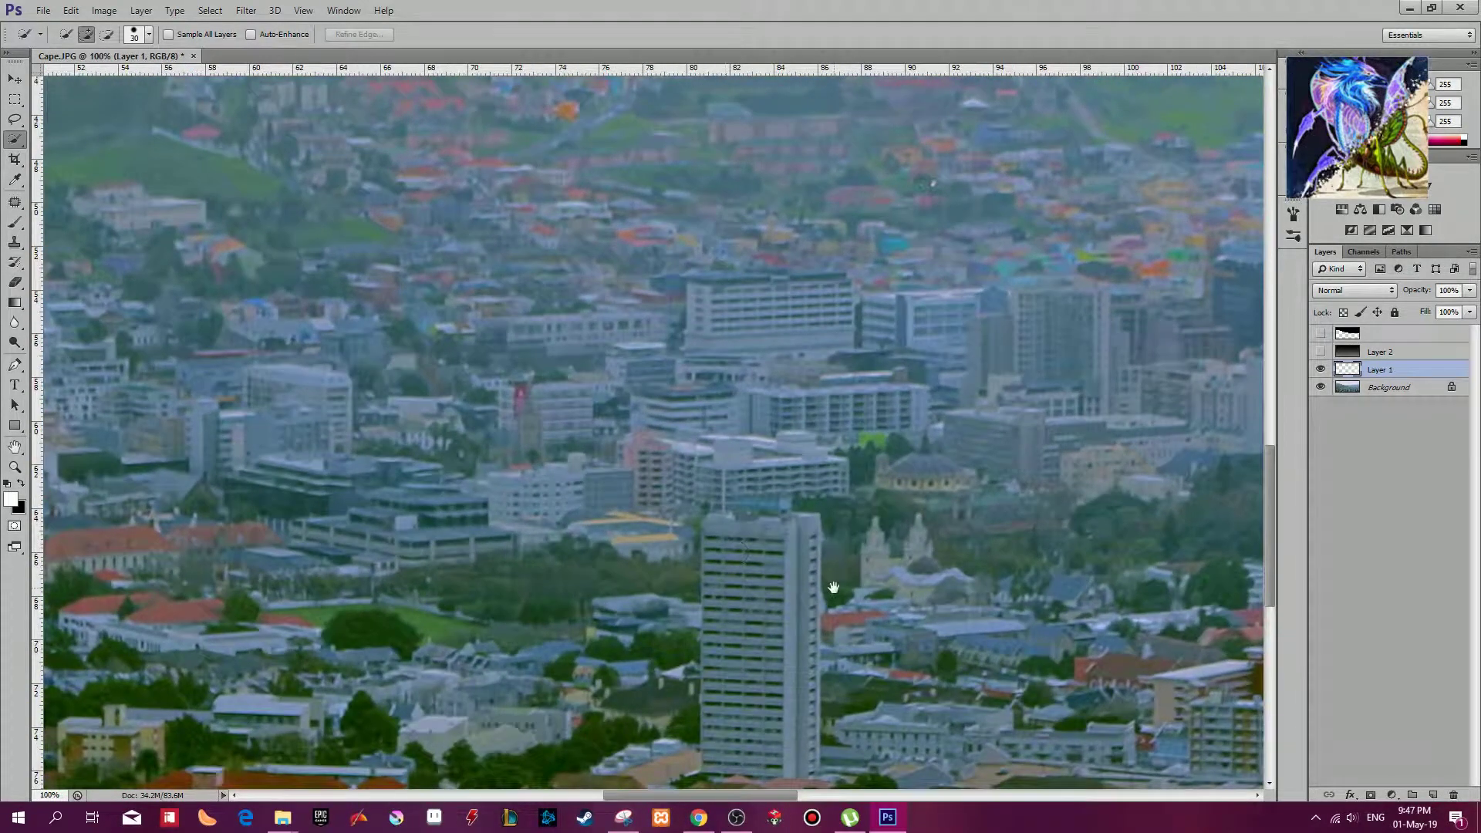
{"action": "left_click_drag", "start_coordinate": [833, 589], "coordinate": [795, 451]}
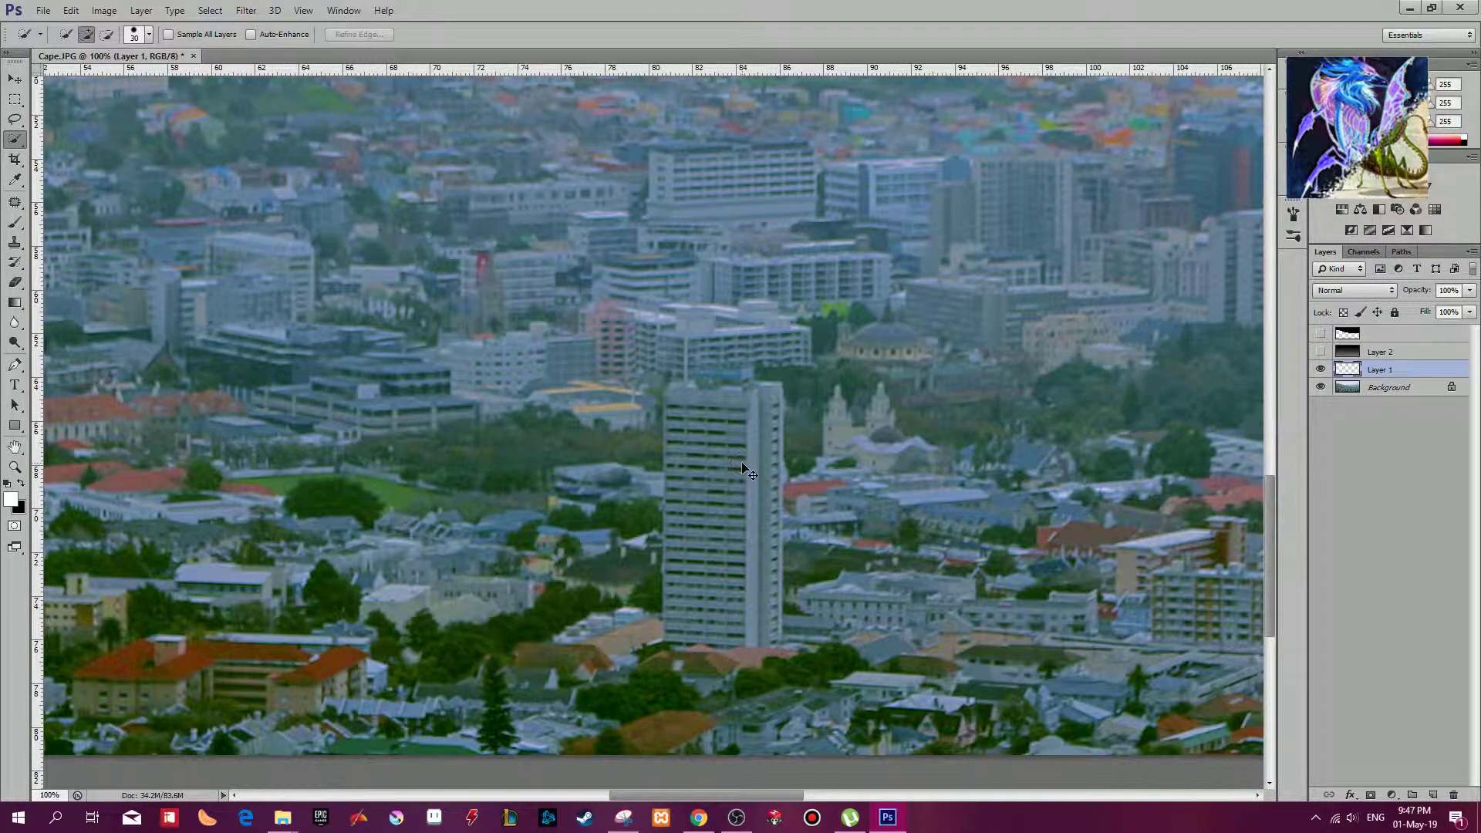
{"action": "left_click_drag", "start_coordinate": [719, 435], "coordinate": [725, 580]}
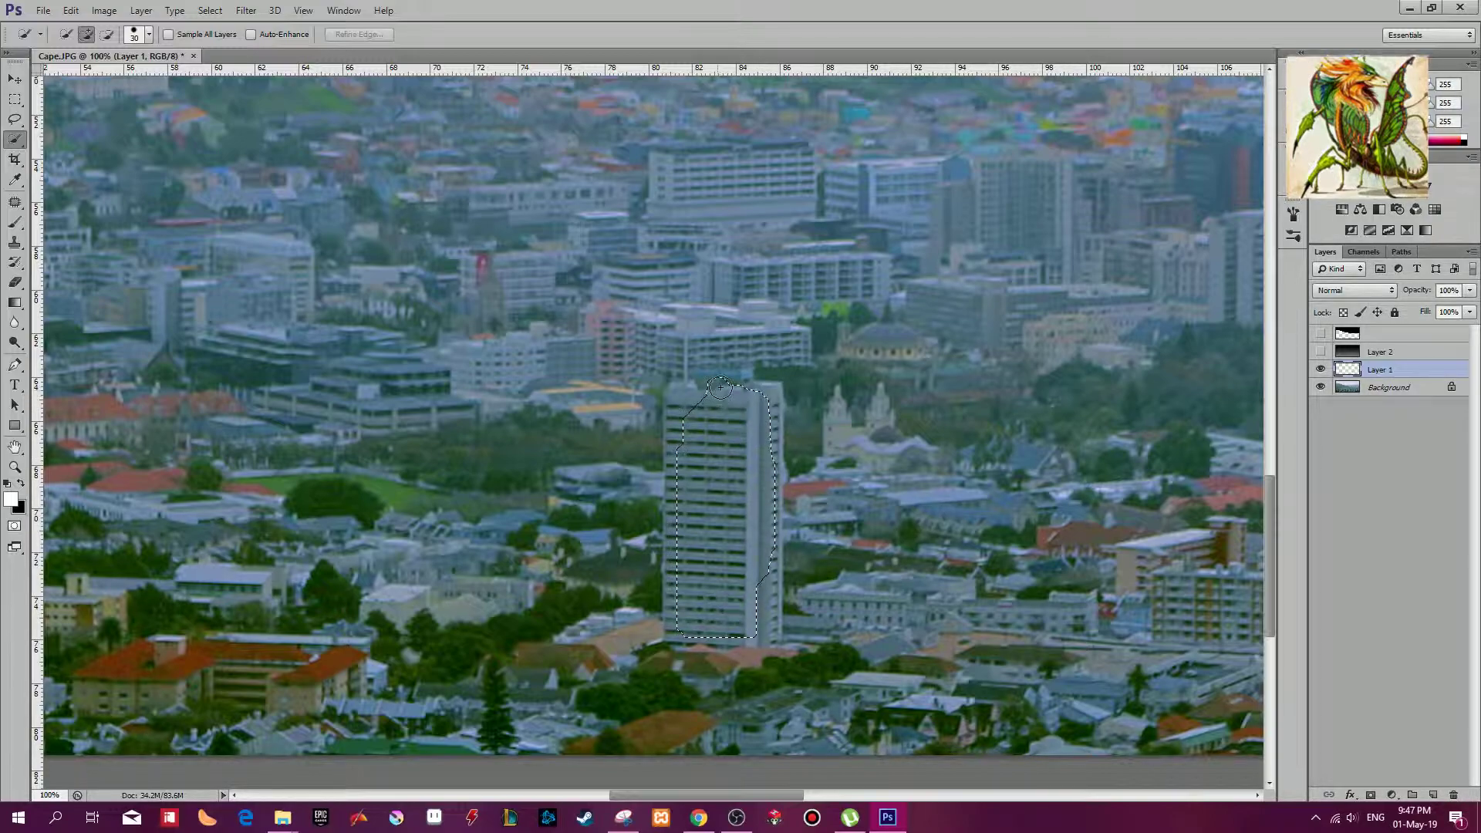
{"action": "left_click", "coordinate": [736, 817]}
{"action": "left_click", "coordinate": [736, 817]}
{"action": "mouse_move", "coordinate": [709, 428]}
{"action": "left_mouse_down"}
{"action": "mouse_move", "coordinate": [709, 538]}
{"action": "mouse_move", "coordinate": [680, 391]}
{"action": "left_mouse_up"}
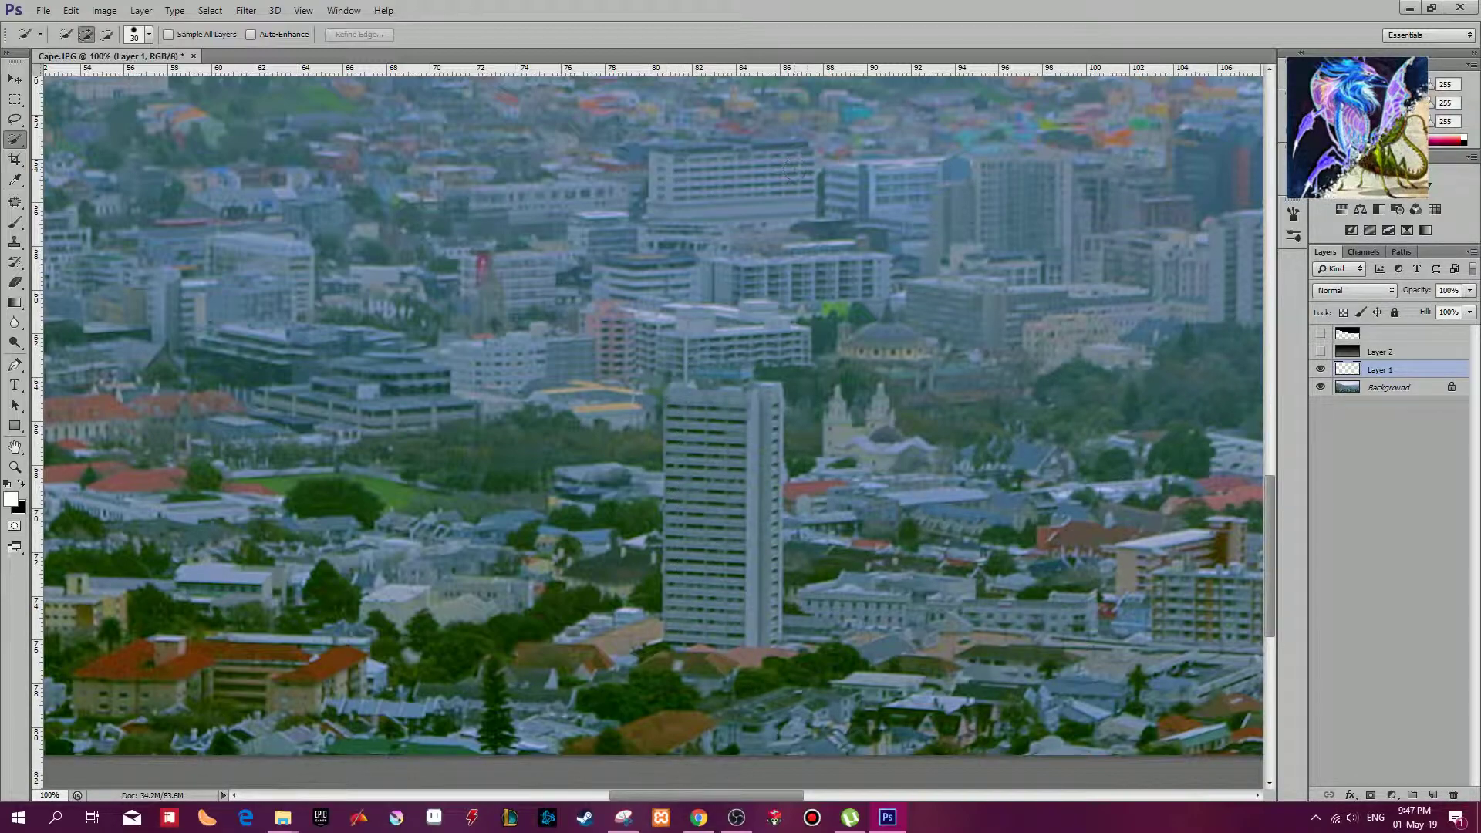
{"action": "left_click_drag", "start_coordinate": [889, 582], "coordinate": [698, 409]}
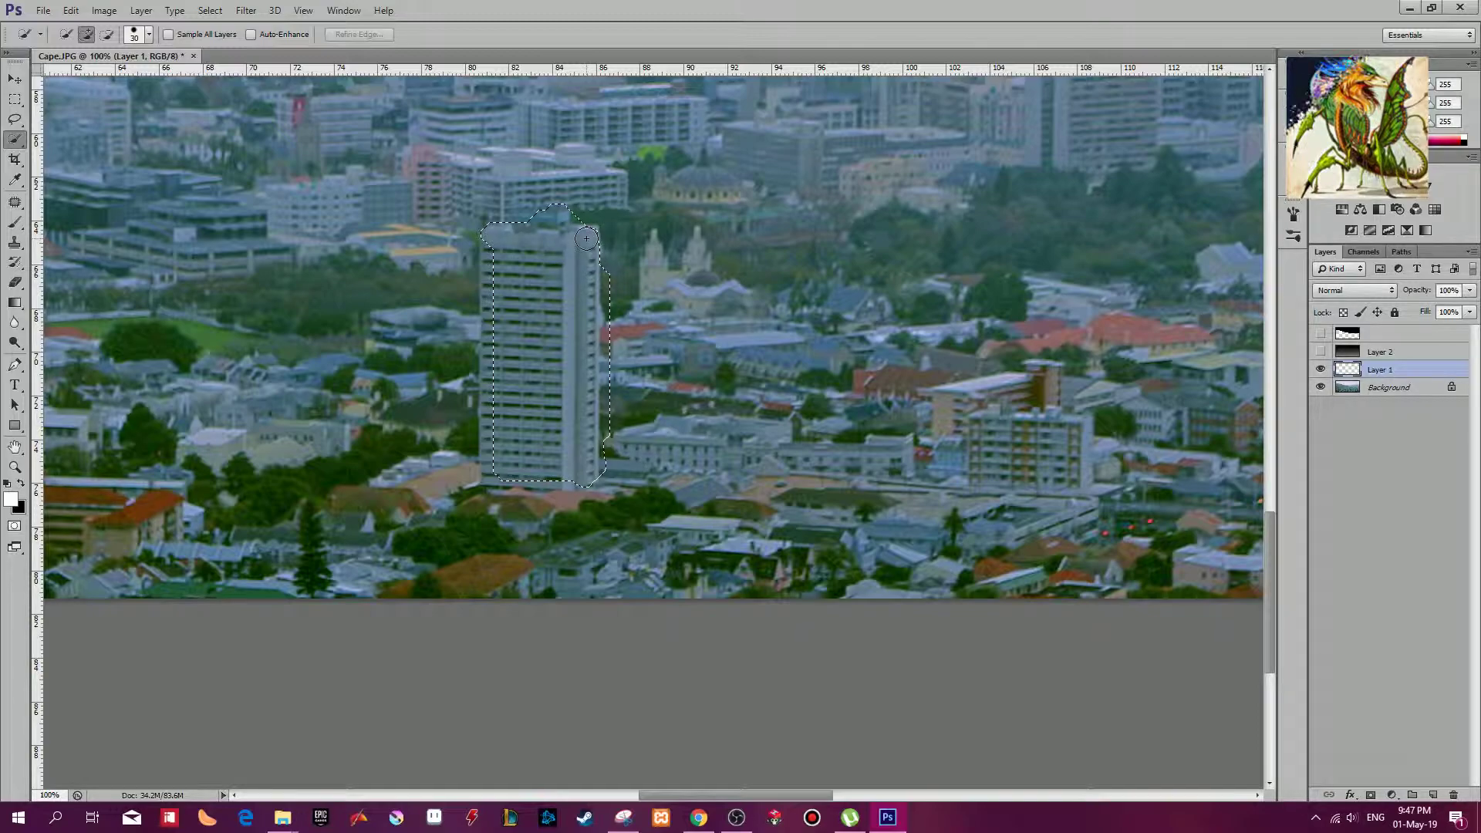
{"action": "mouse_move", "coordinate": [502, 251]}
{"action": "left_mouse_down"}
{"action": "mouse_move", "coordinate": [484, 276]}
{"action": "mouse_move", "coordinate": [486, 359]}
{"action": "mouse_move", "coordinate": [513, 483]}
{"action": "mouse_move", "coordinate": [492, 415]}
{"action": "mouse_move", "coordinate": [489, 480]}
{"action": "mouse_move", "coordinate": [536, 478]}
{"action": "left_mouse_up"}
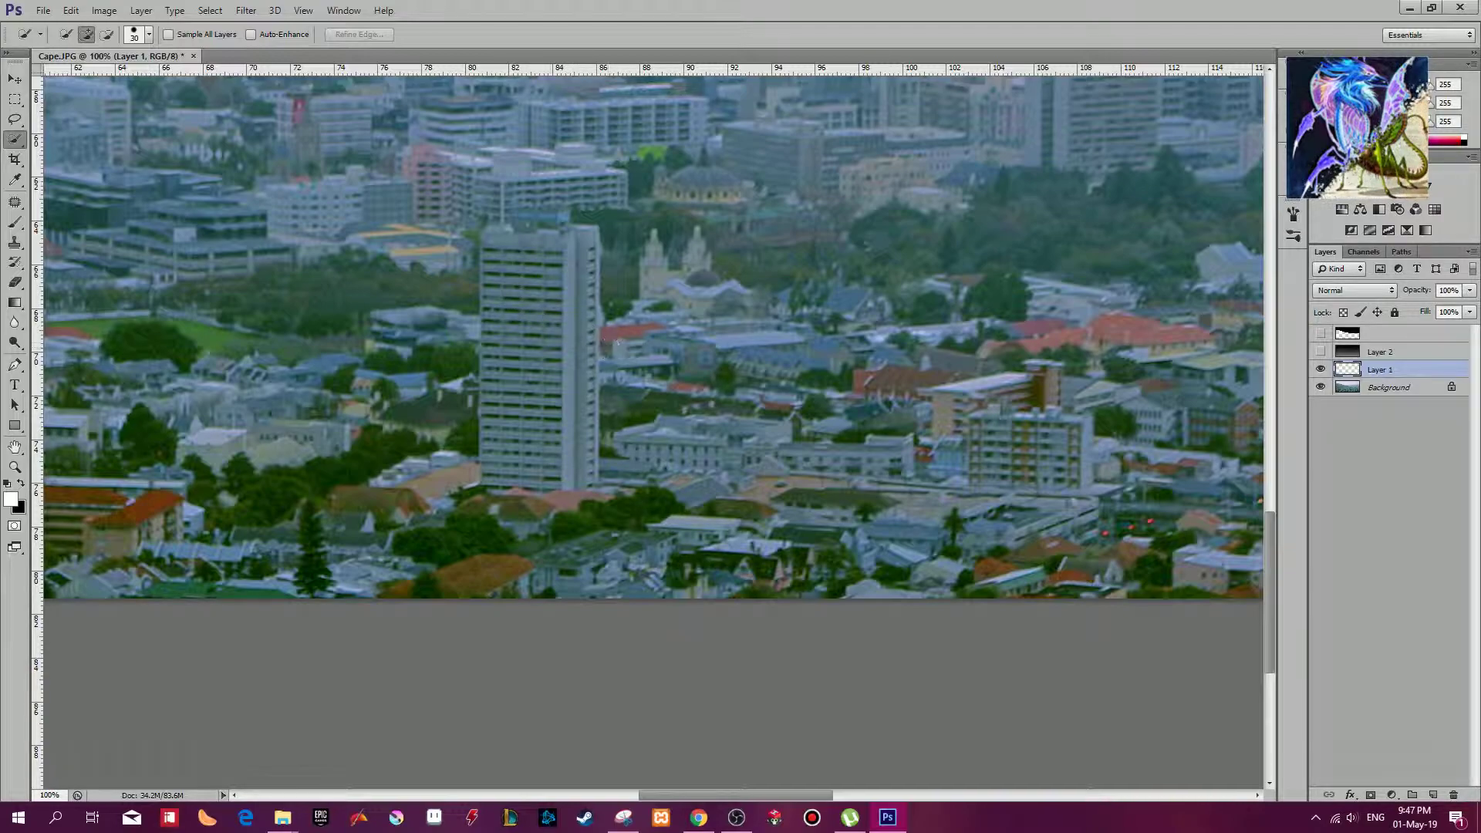
{"action": "left_click_drag", "start_coordinate": [528, 341], "coordinate": [679, 380]}
{"action": "key", "text": "ctrl+r"}
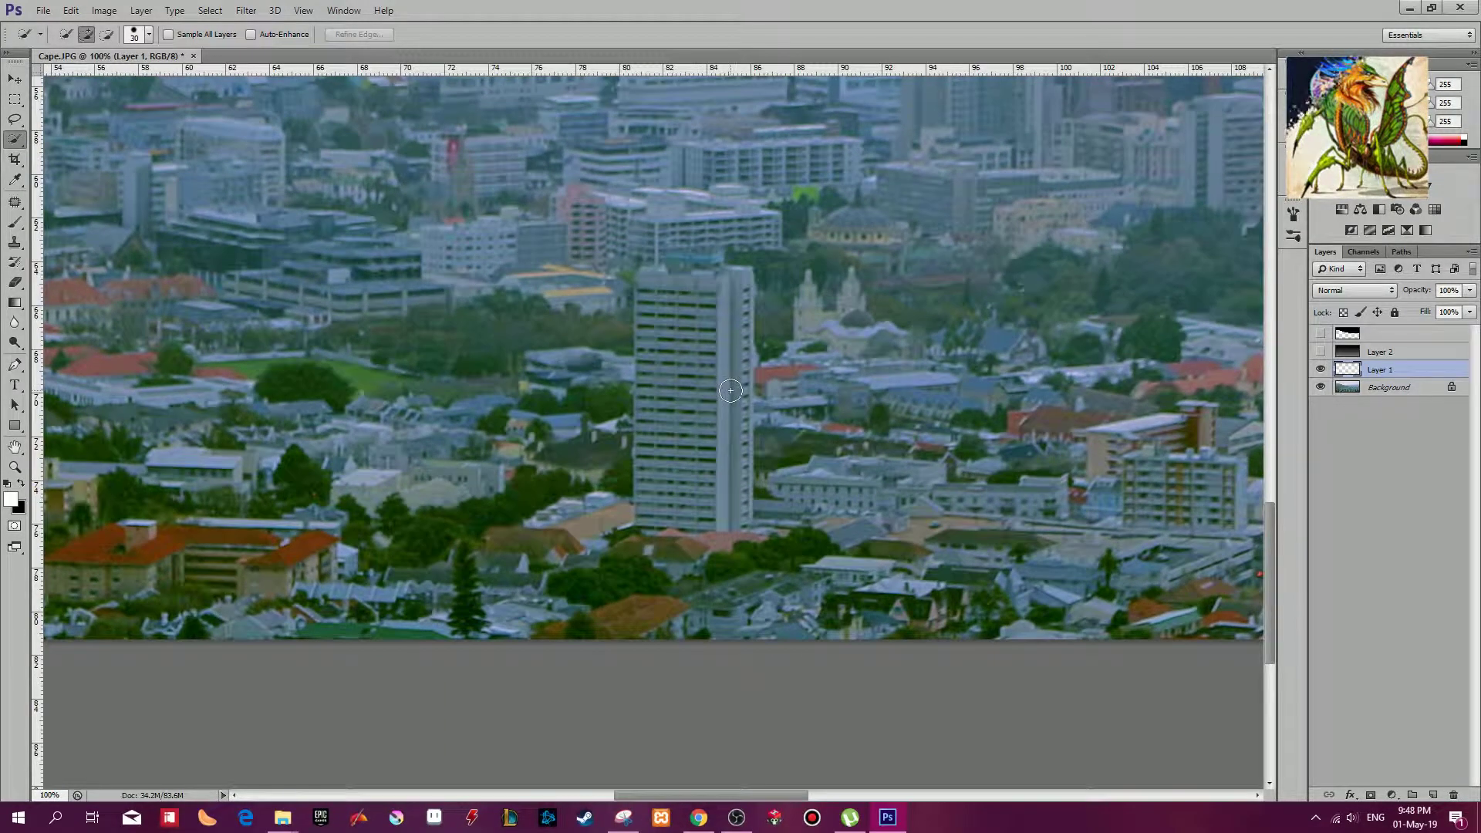
Step: Outline the tall tower block and its rooftop structure with a freehand Lasso selection on Layer 1
{"action": "key", "text": "b"}
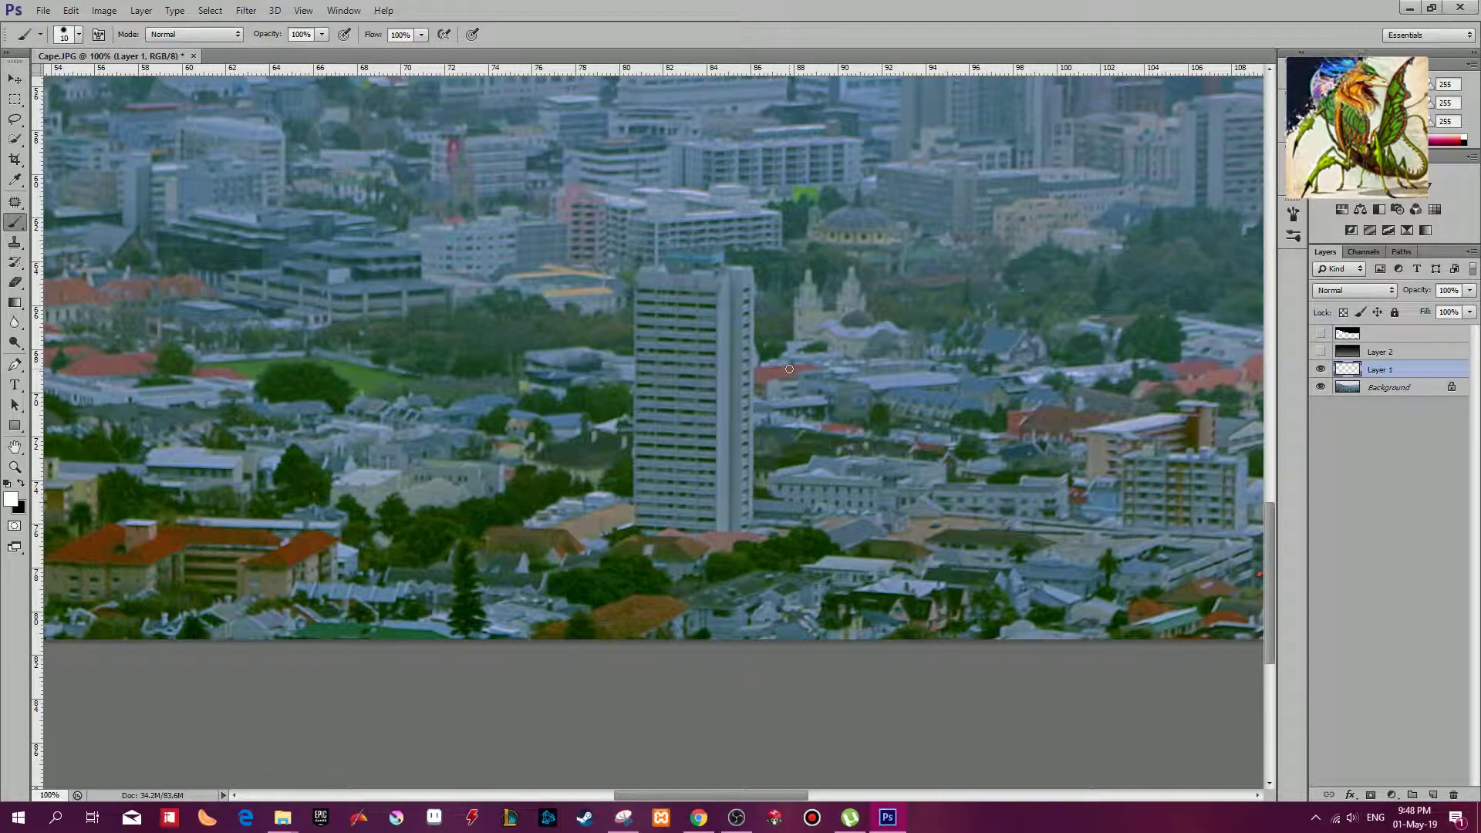
{"action": "left_click", "coordinate": [19, 137]}
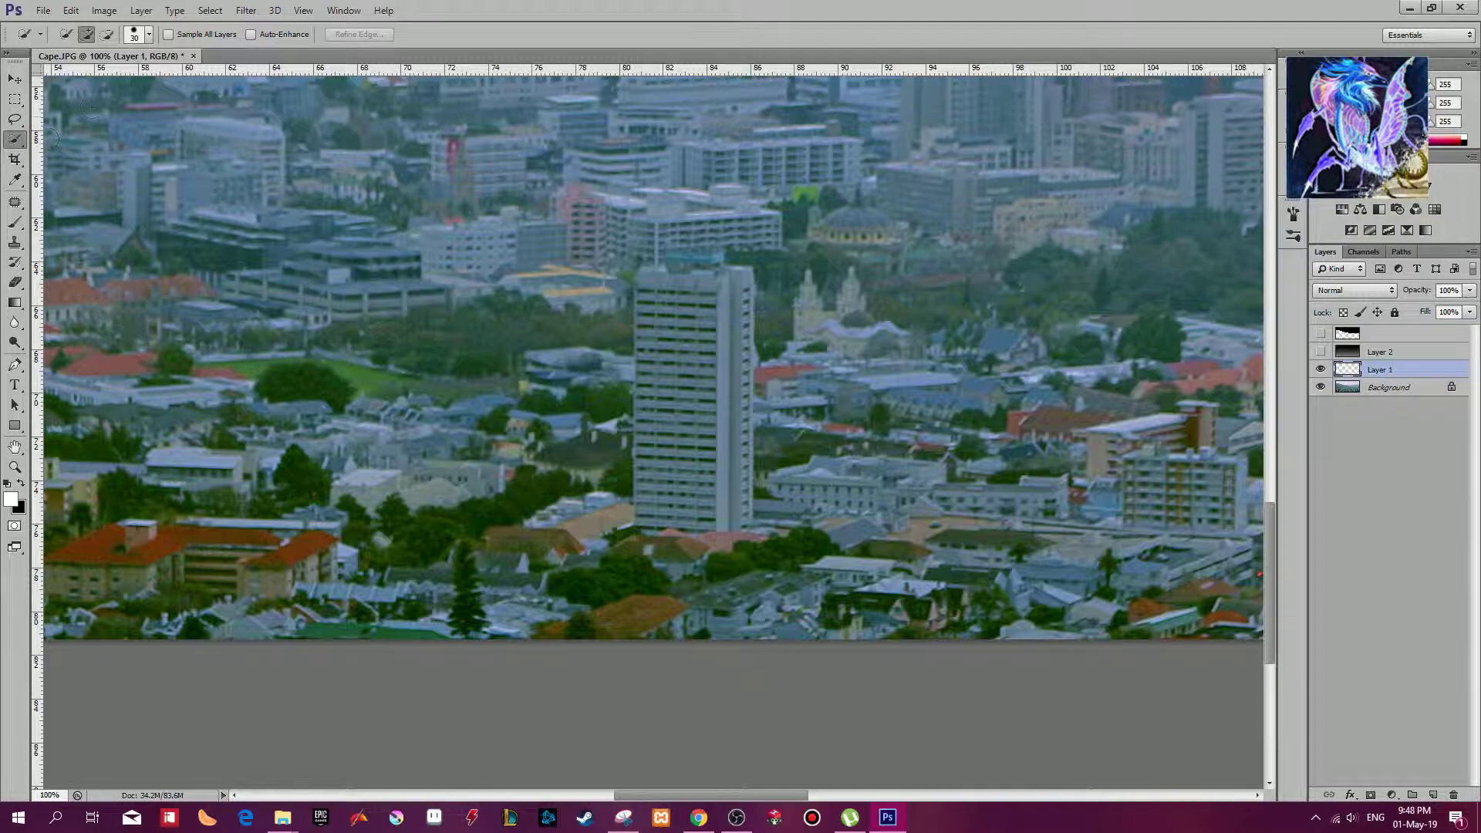
{"action": "right_click", "coordinate": [31, 139]}
{"action": "left_click", "coordinate": [15, 118]}
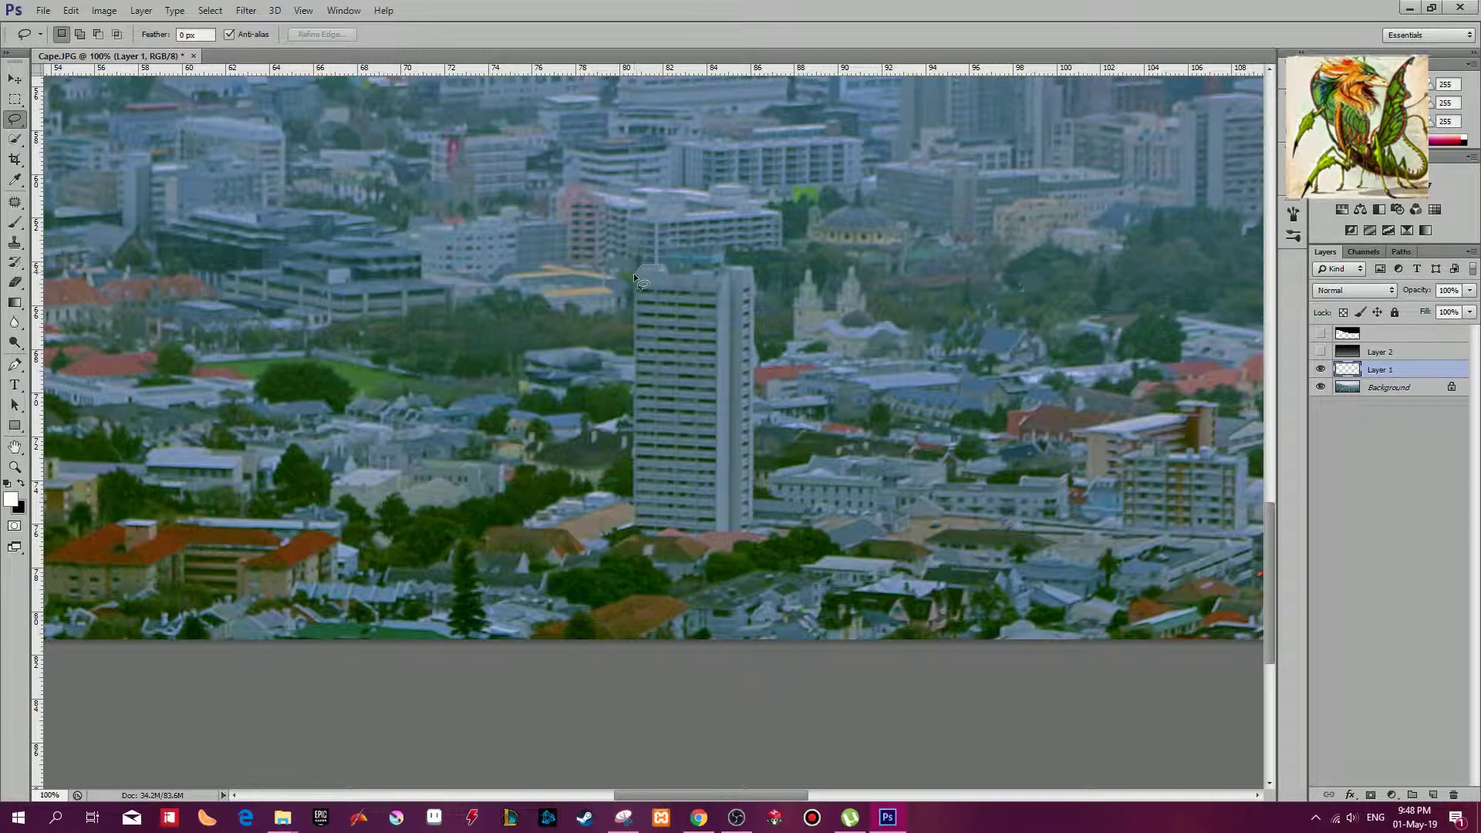
{"action": "mouse_move", "coordinate": [636, 439]}
{"action": "left_mouse_down"}
{"action": "mouse_move", "coordinate": [633, 530]}
{"action": "mouse_move", "coordinate": [747, 530]}
{"action": "left_mouse_up"}
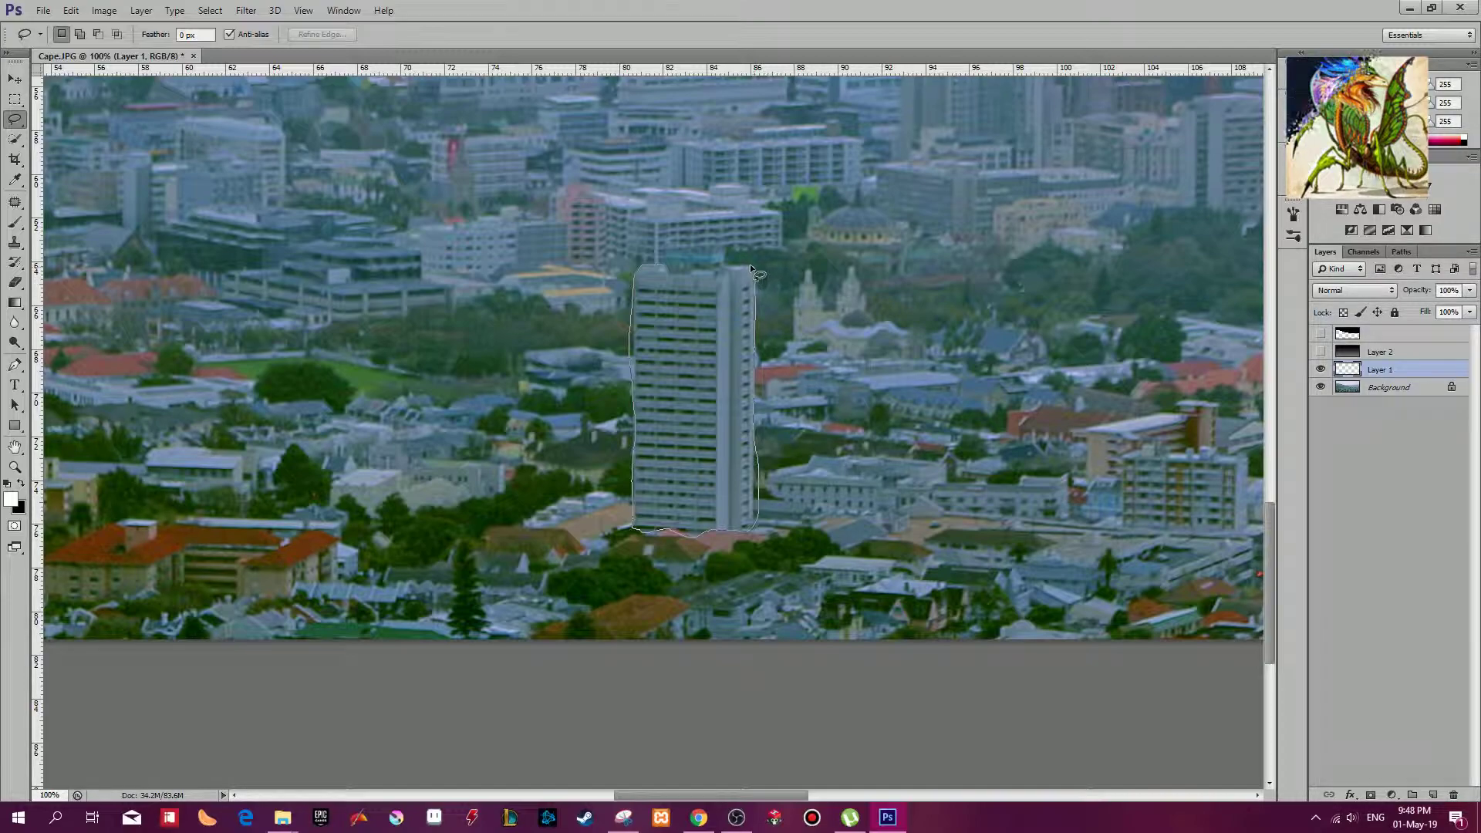
{"action": "left_click_drag", "start_coordinate": [724, 248], "coordinate": [663, 267]}
Step: Switch to the Brush tool and enlarge the brush size to 100
{"action": "key", "text": "b"}
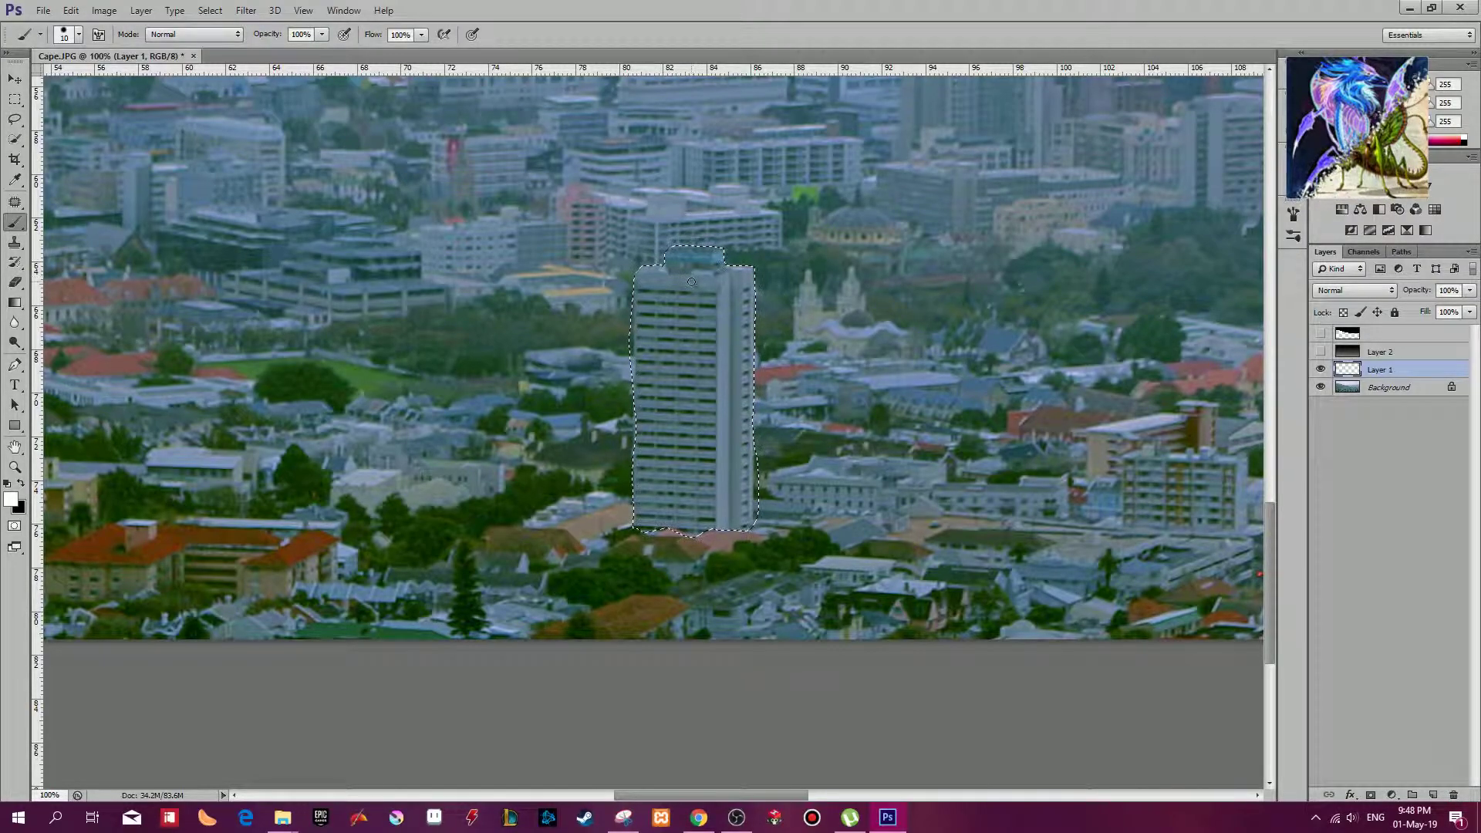
{"action": "key", "text": "bracketright"}
{"action": "key", "text": "bracketright"}
{"action": "key", "text": "bracketright"}
{"action": "key", "text": "bracketright"}
{"action": "key", "text": "bracketright"}
{"action": "key", "text": "bracketright"}
{"action": "key", "text": "bracketright"}
{"action": "key", "text": "bracketright"}
{"action": "key", "text": "bracketright"}
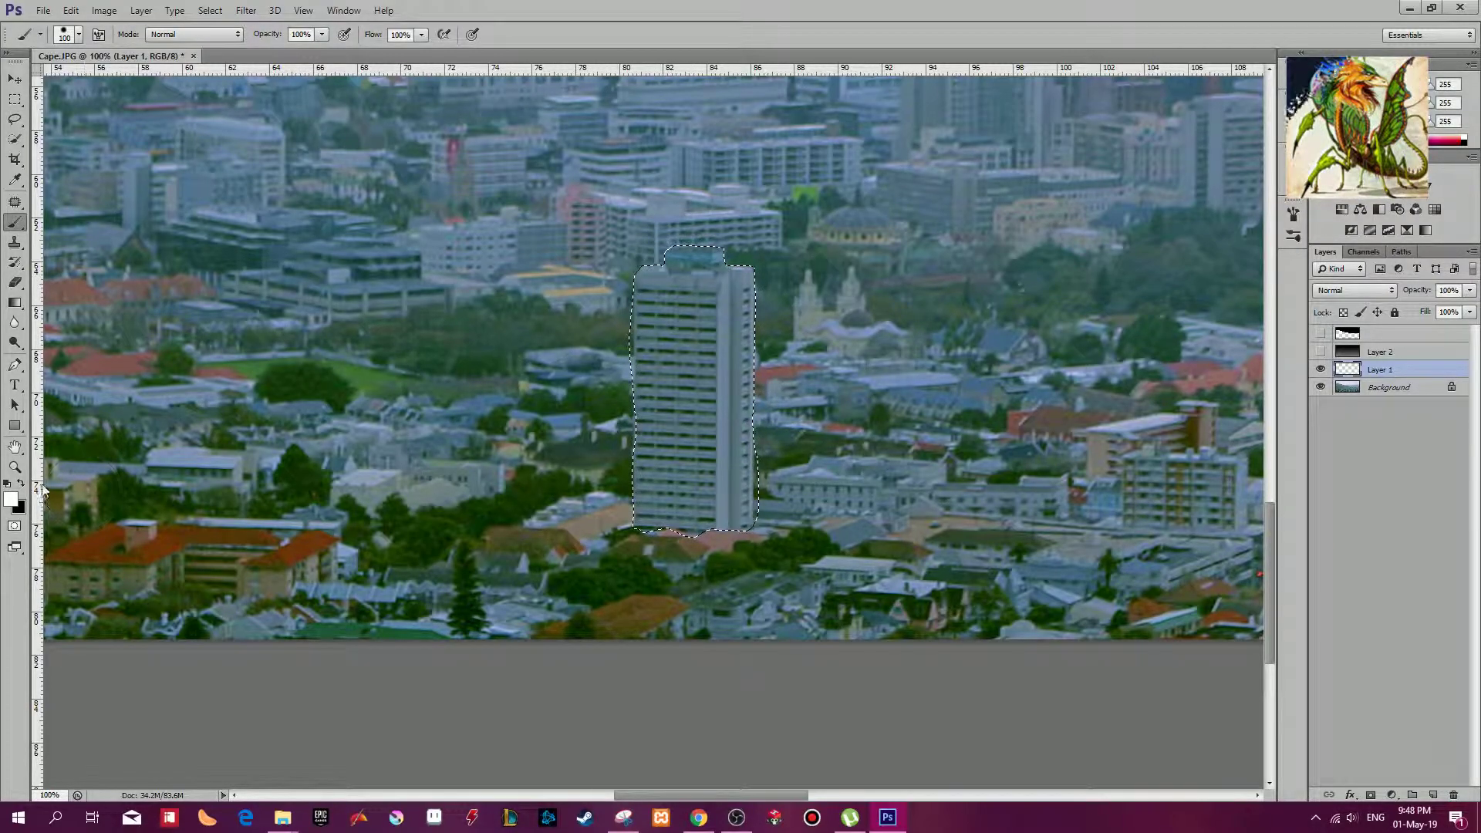
Step: Set the foreground colour to a light grey, RGB 182, 182, 182
{"action": "left_click", "coordinate": [12, 500]}
{"action": "left_click_drag", "start_coordinate": [545, 244], "coordinate": [527, 286]}
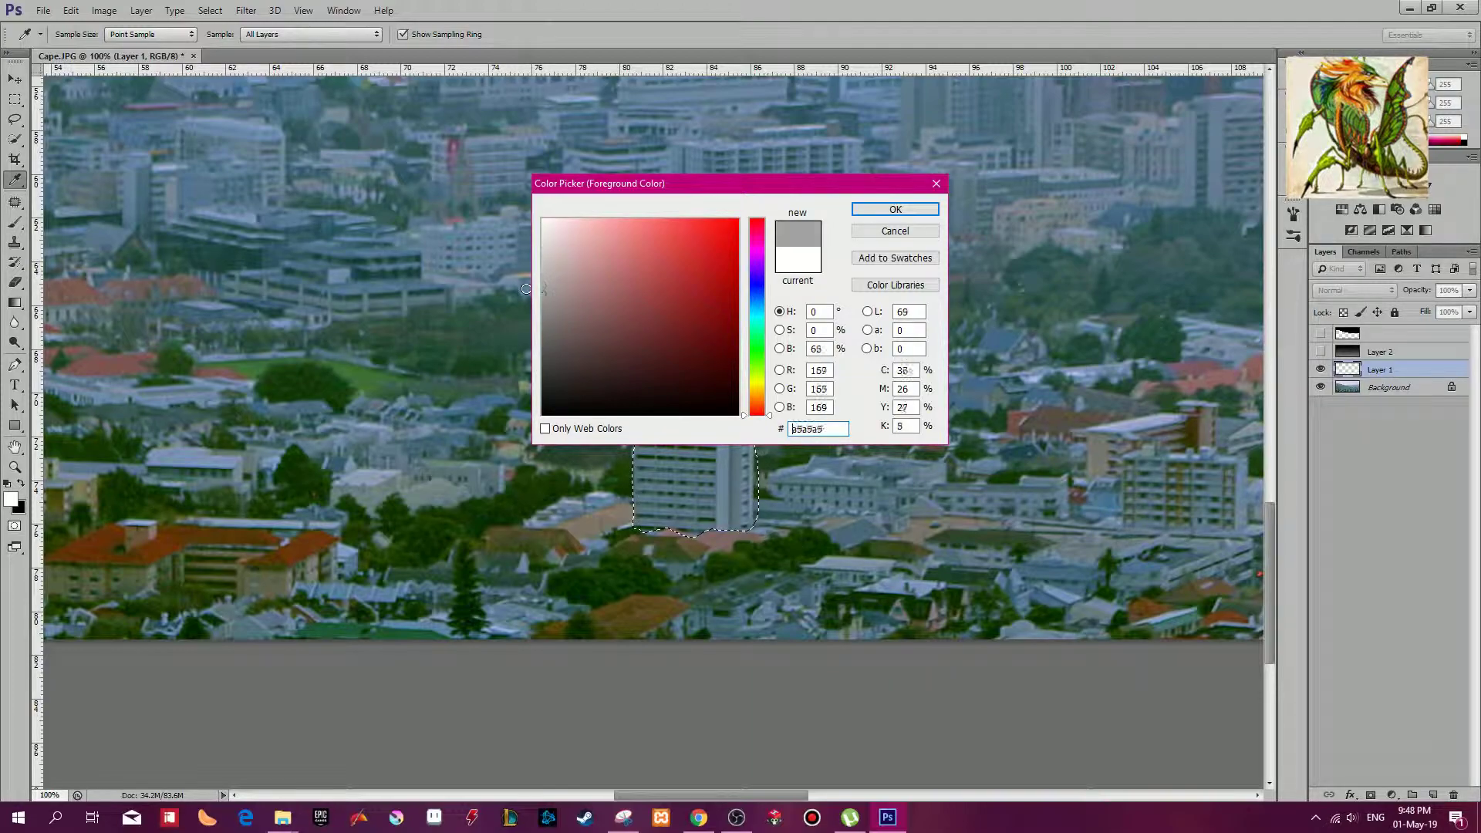
{"action": "left_click", "coordinate": [895, 209]}
Step: Hide the Background photo and show Layer 2 and the black sky layer again
{"action": "left_click", "coordinate": [1320, 387]}
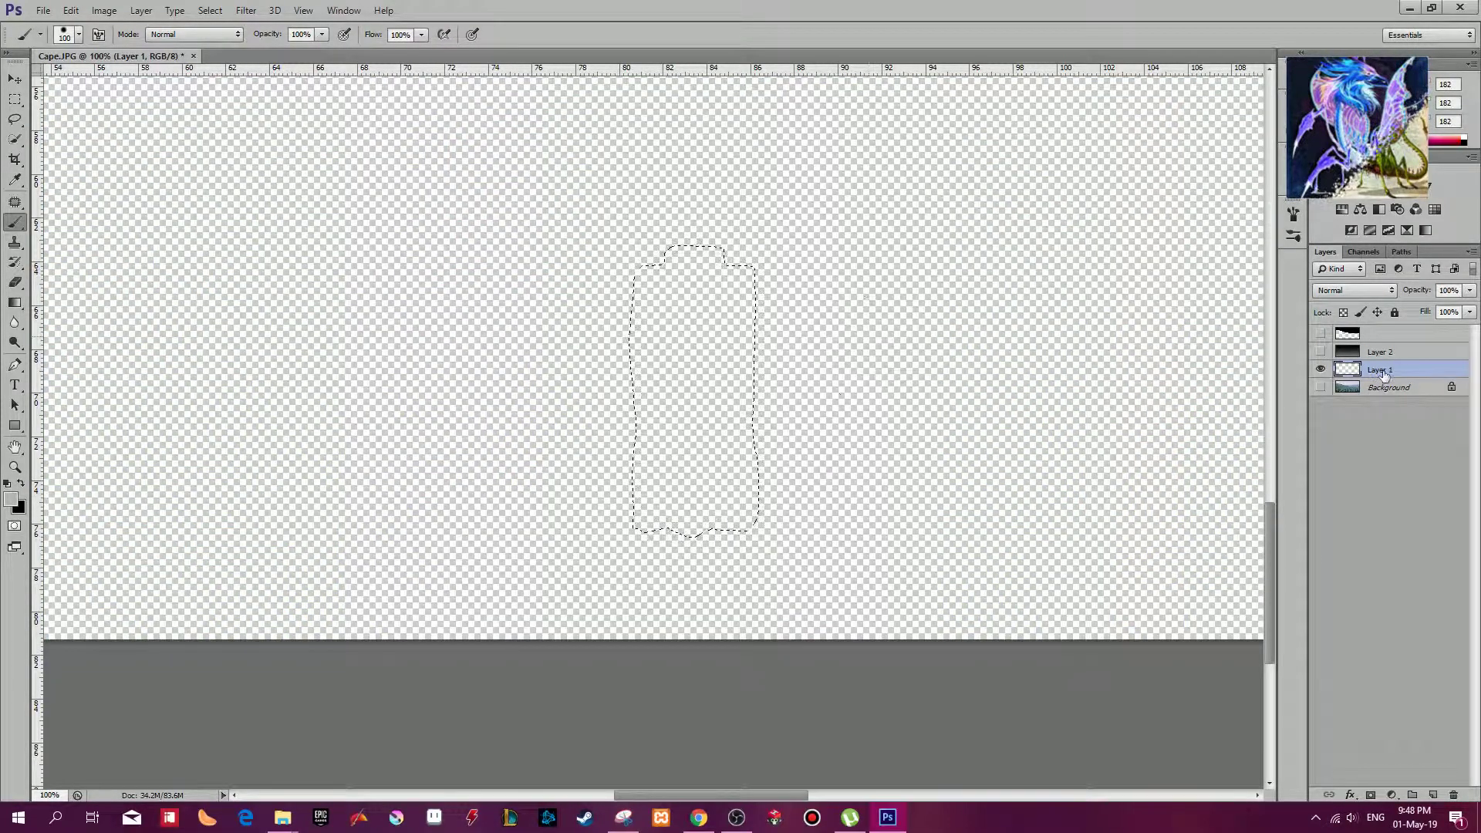
{"action": "left_click", "coordinate": [1321, 354]}
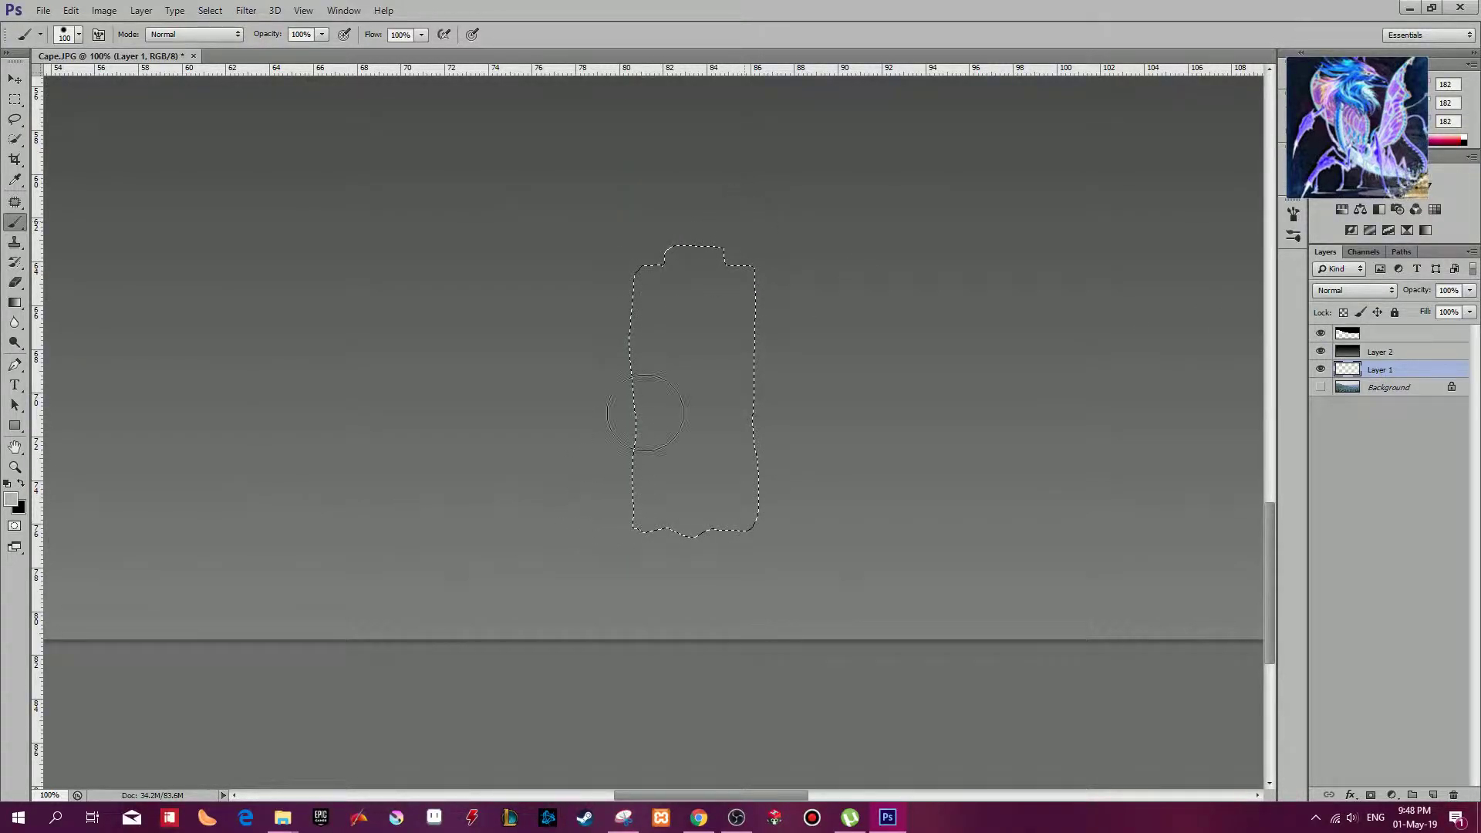
Step: Move Layer 1 to the top of the layer stack and paint the tower selection solid light grey
{"action": "left_click_drag", "start_coordinate": [1365, 370], "coordinate": [1358, 330]}
{"action": "mouse_move", "coordinate": [707, 318]}
{"action": "left_mouse_down"}
{"action": "mouse_move", "coordinate": [704, 479]}
{"action": "mouse_move", "coordinate": [682, 290]}
{"action": "left_mouse_up"}
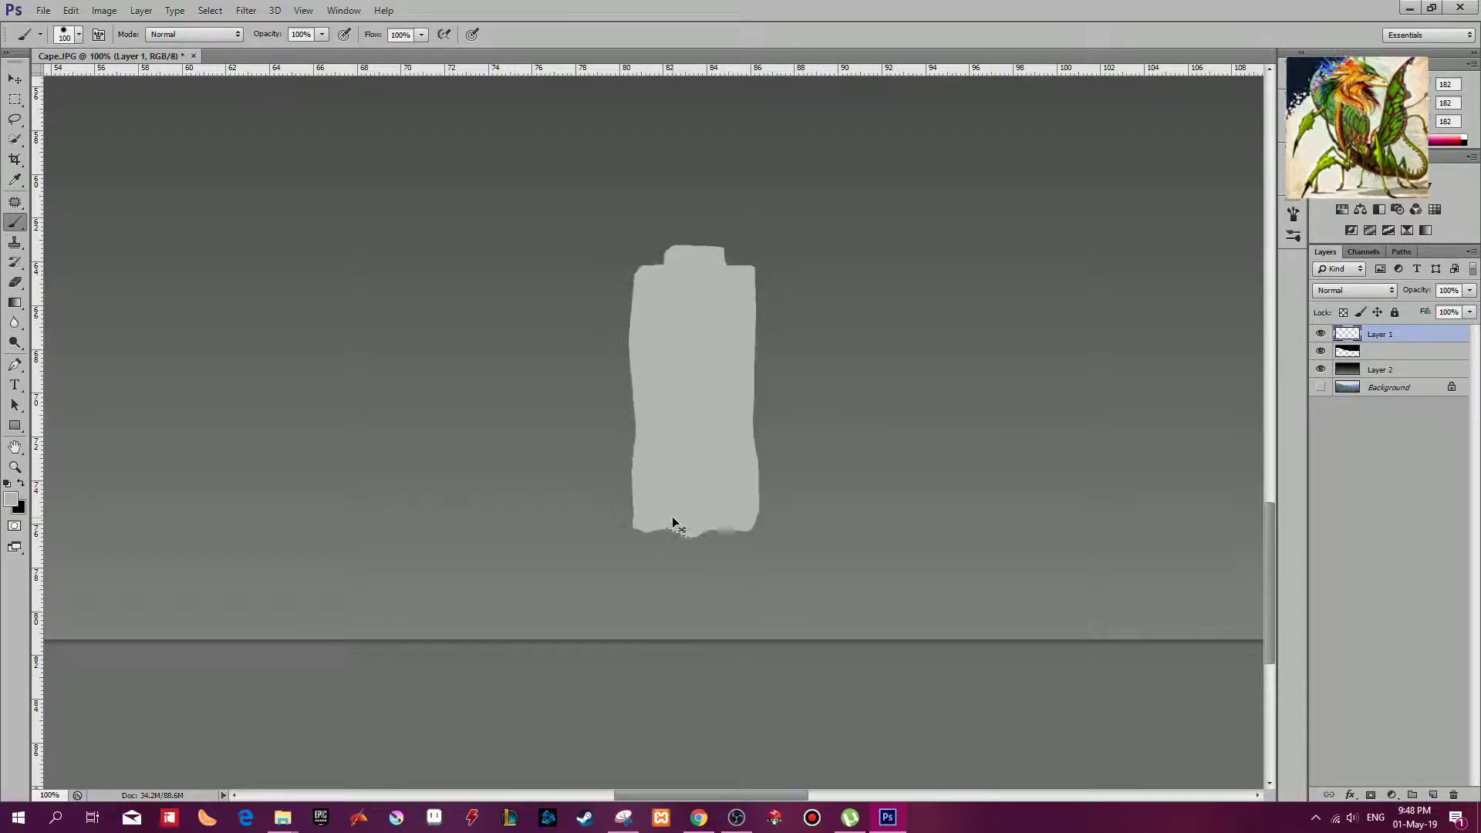
Step: Clear the selection around the grey tower shape
{"action": "key", "text": "ctrl+d"}
{"action": "key", "text": "ctrl+minus"}
{"action": "key", "text": "ctrl+minus"}
{"action": "key", "text": "ctrl+shift+d"}
{"action": "left_click_drag", "start_coordinate": [794, 229], "coordinate": [814, 491]}
{"action": "key", "text": "ctrl+minus"}
{"action": "key", "text": "ctrl+minus"}
{"action": "key", "text": "ctrl+d"}
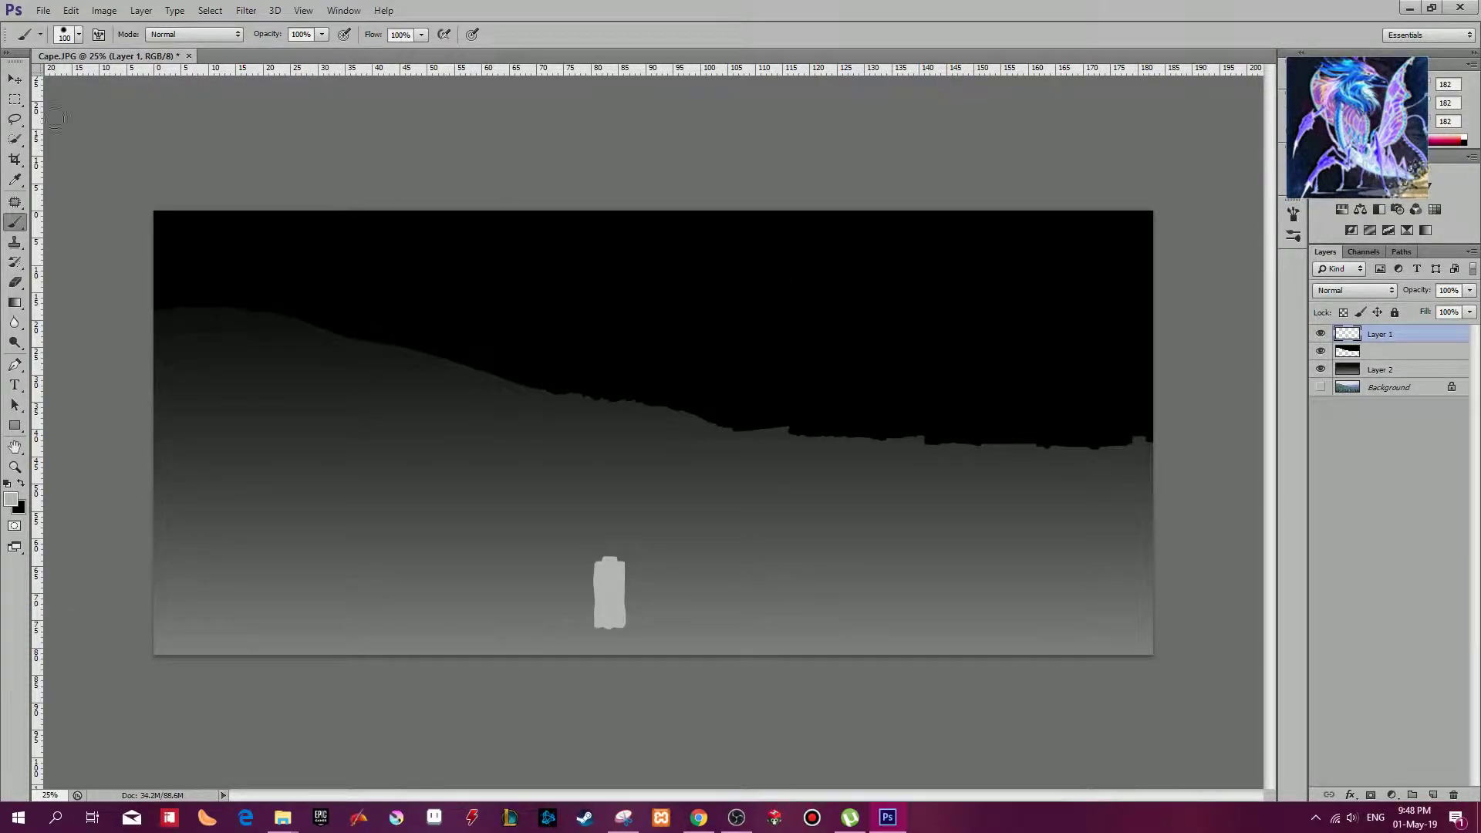
Step: Save a JPEG copy of the depth map as Cape_depth.JPG in the Facebook 3D folder
{"action": "left_click", "coordinate": [42, 10]}
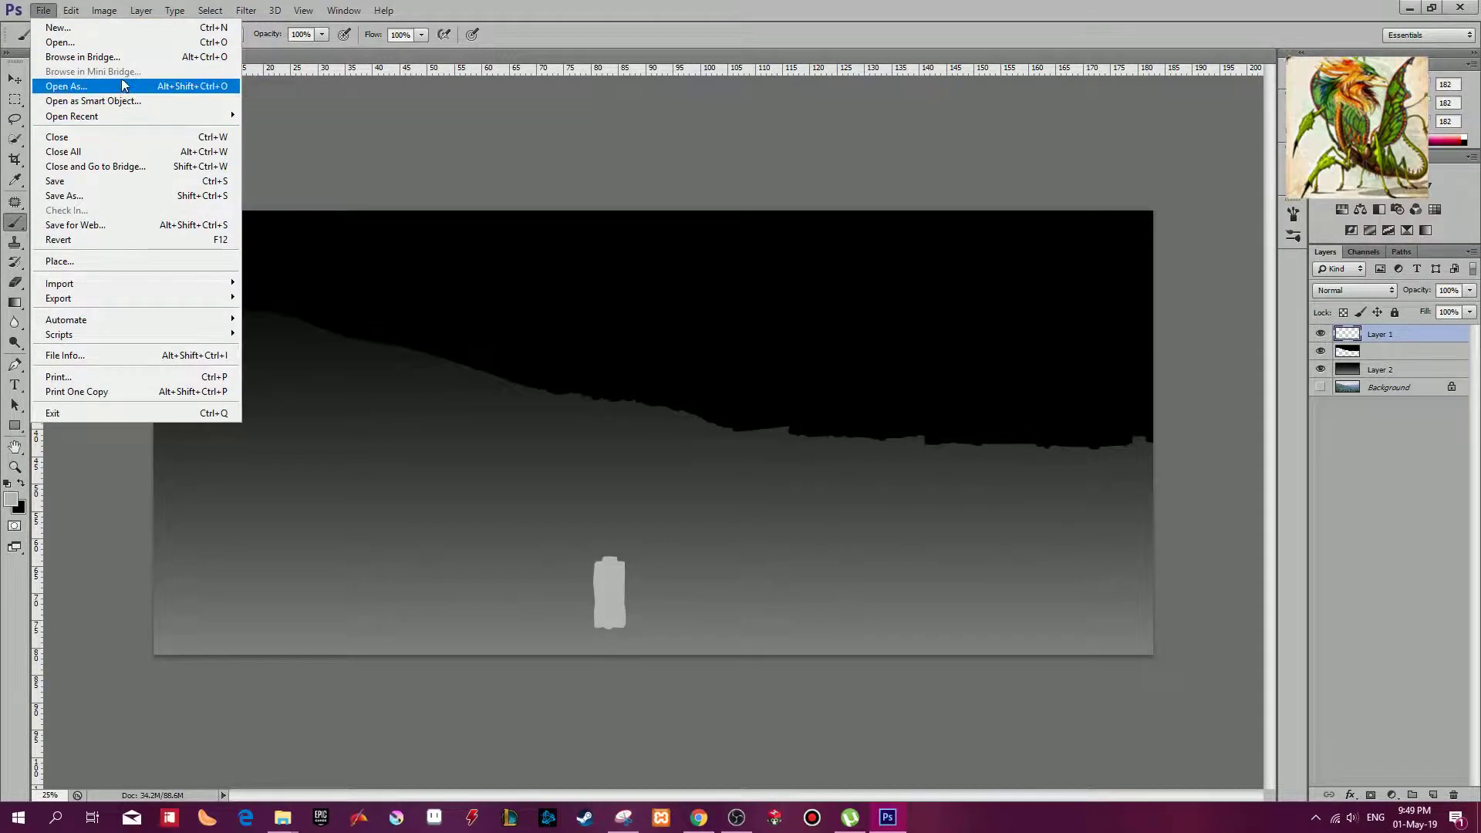
{"action": "left_click", "coordinate": [109, 196]}
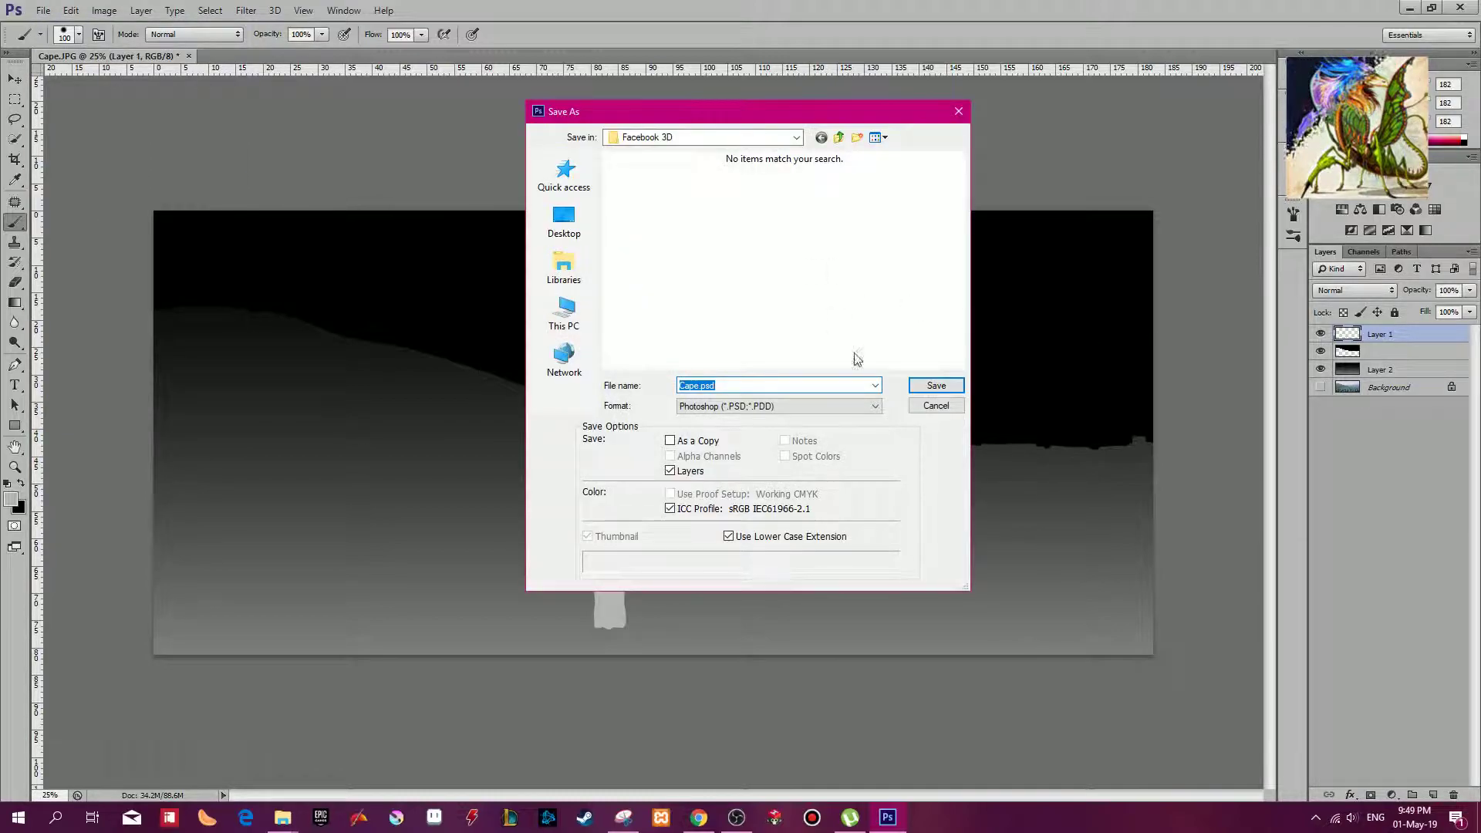
{"action": "left_click", "coordinate": [825, 406]}
{"action": "left_click", "coordinate": [819, 511]}
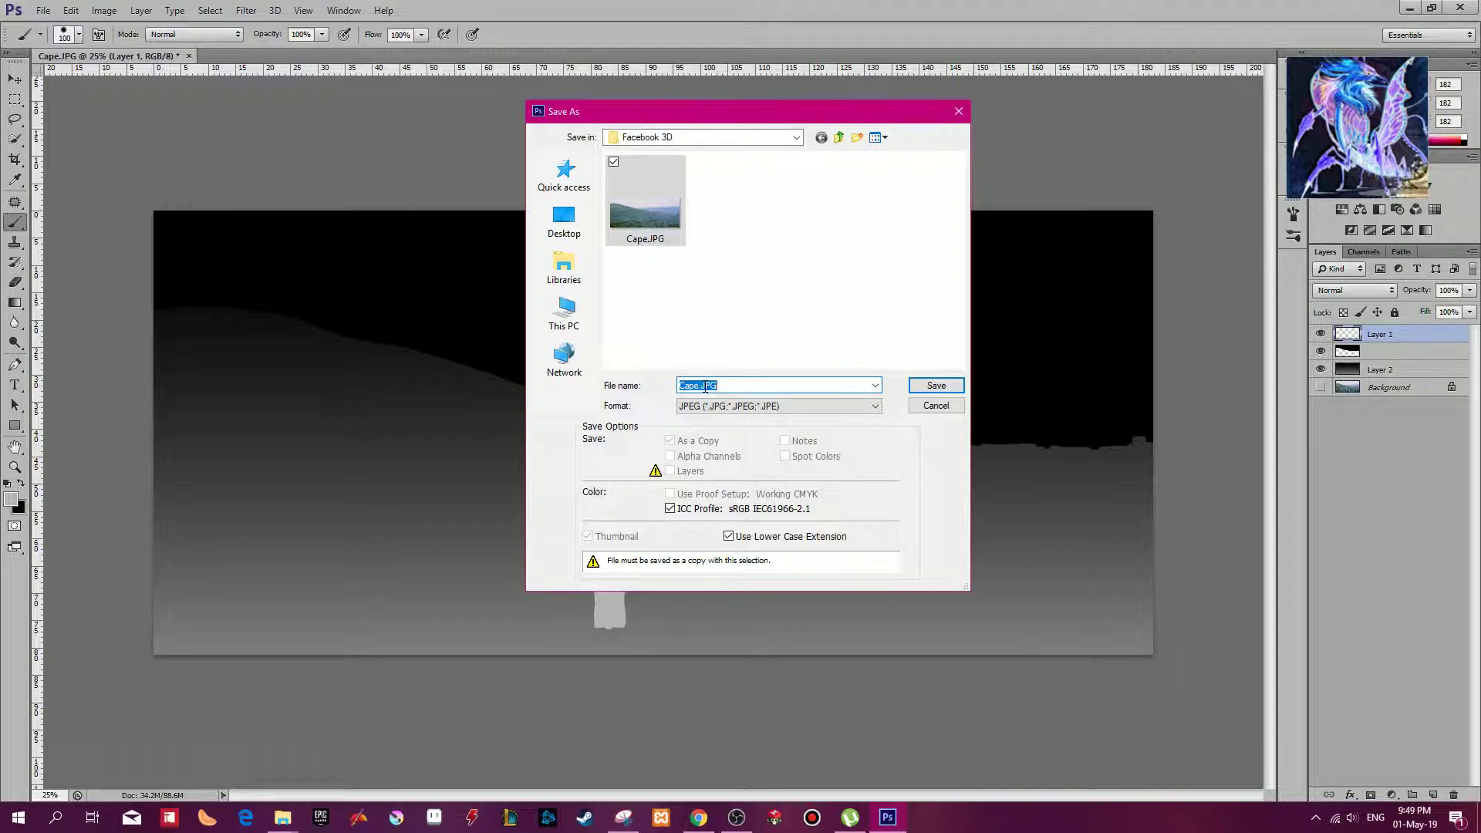
{"action": "type", "text": "_depth"}
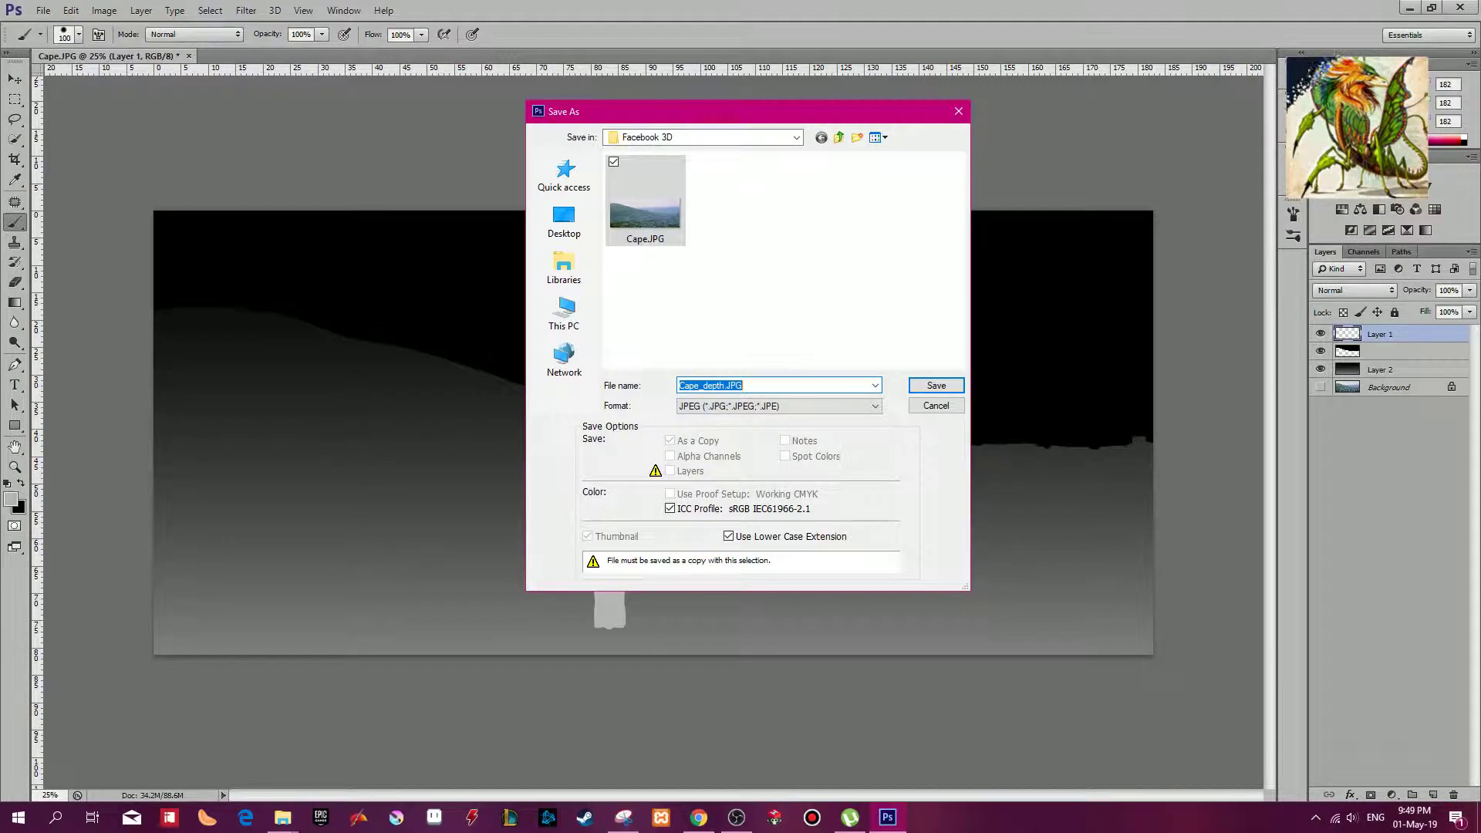
{"action": "key", "text": "Return"}
{"action": "left_click", "coordinate": [831, 222]}
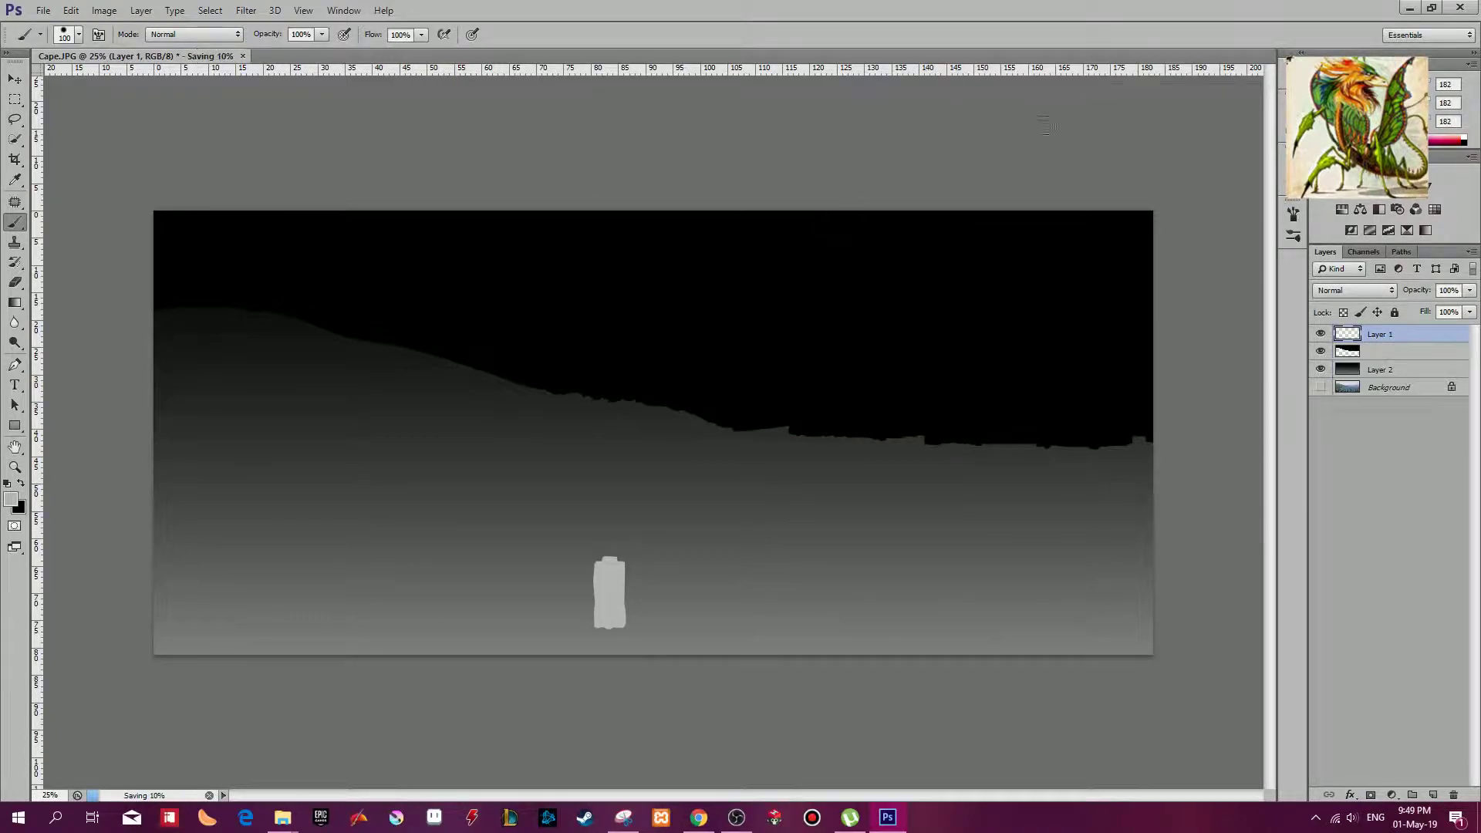
Step: Minimise Photoshop, switch to Chrome and open facebook.com in a new tab
{"action": "left_click", "coordinate": [1410, 10]}
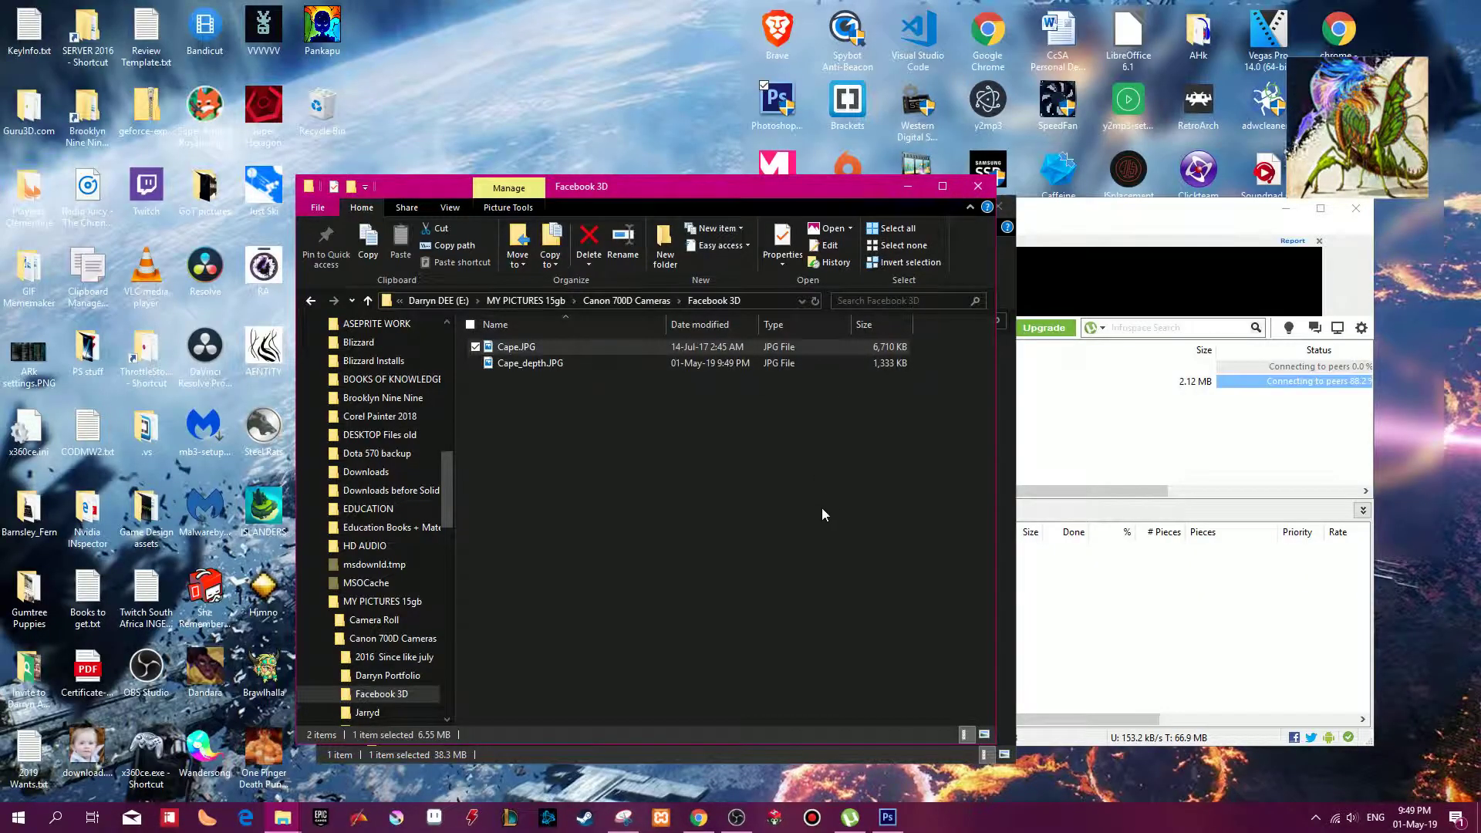
{"action": "left_click", "coordinate": [698, 818]}
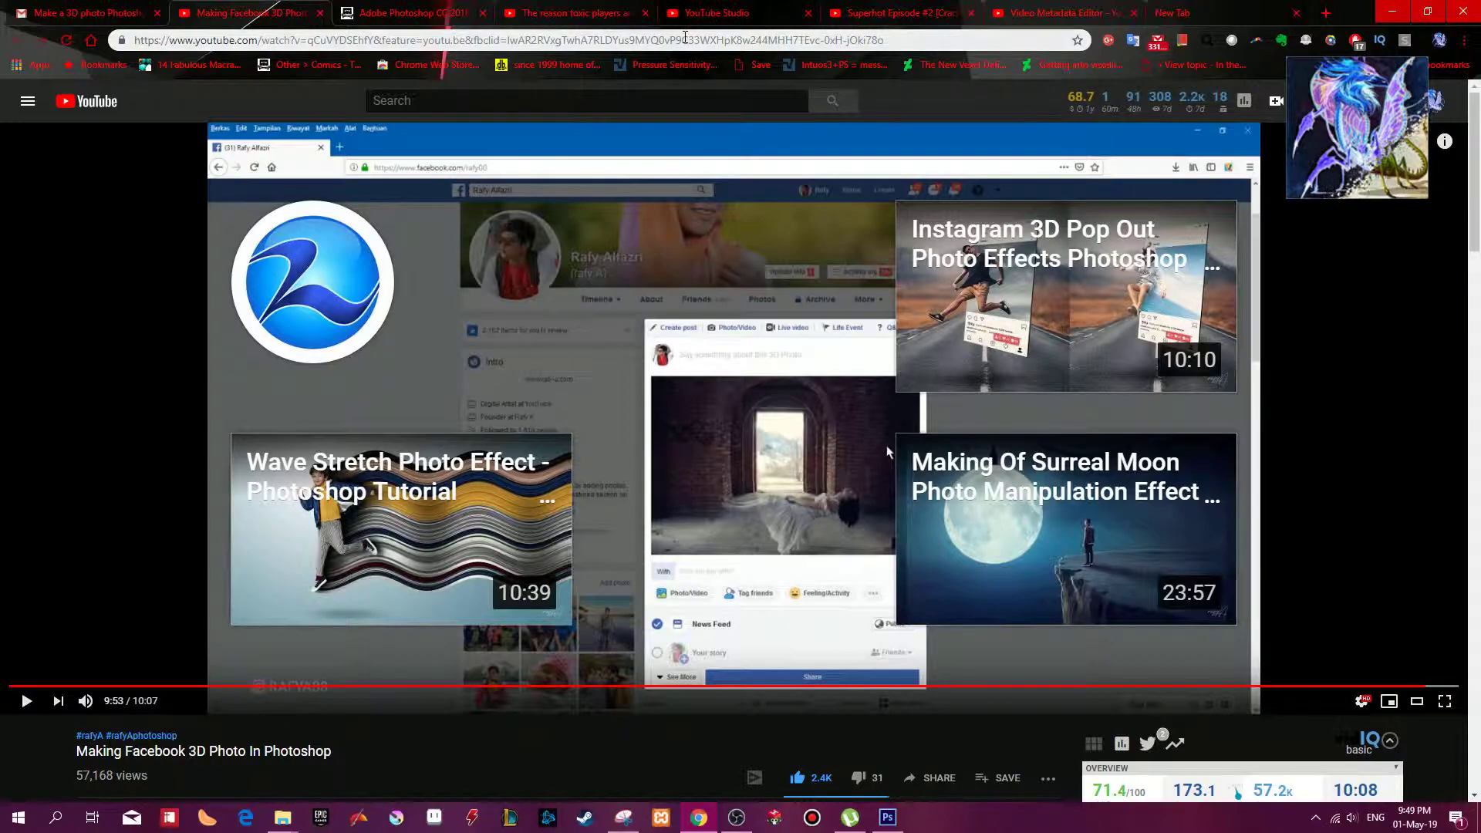
{"action": "key", "text": "ctrl+t"}
{"action": "type", "text": "facebook.com"}
{"action": "key", "text": "Return"}
Step: Close the YouTube Studio video details tab and look over the "Making Facebook 3D Photo In Photoshop" video page and description
{"action": "left_click", "coordinate": [945, 13]}
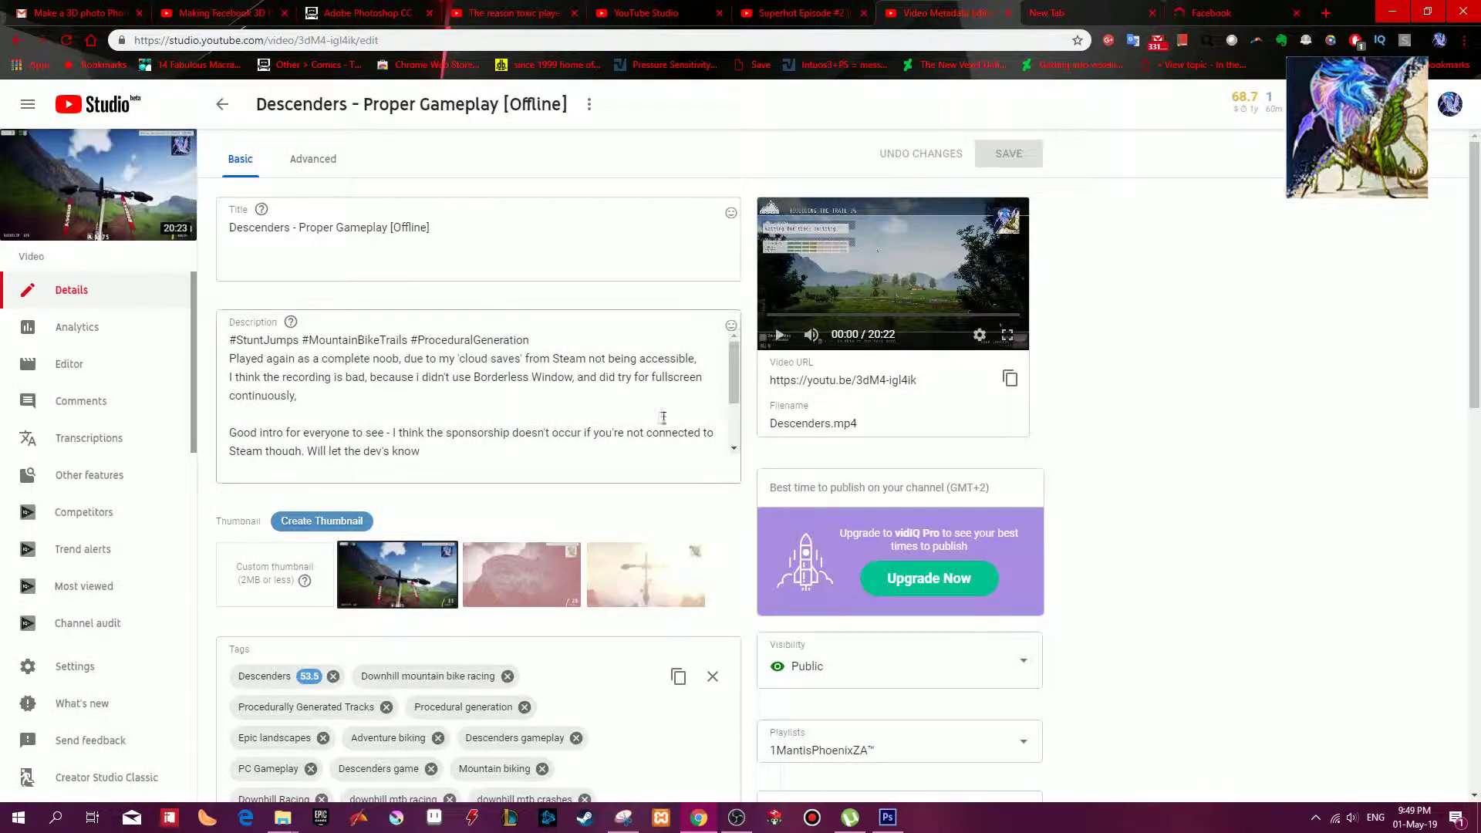
{"action": "key", "text": "ctrl+w"}
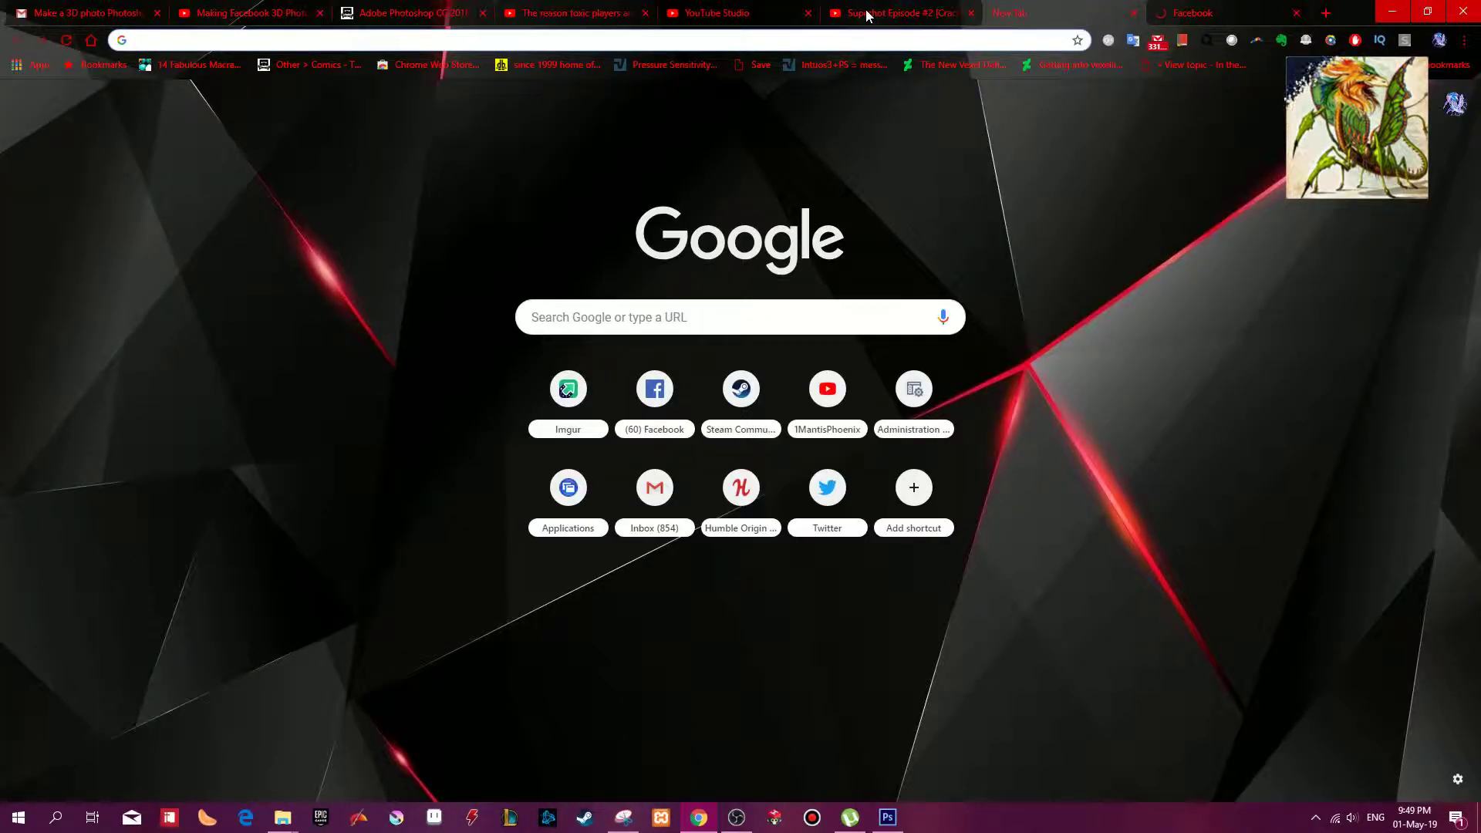
{"action": "left_click", "coordinate": [293, 13]}
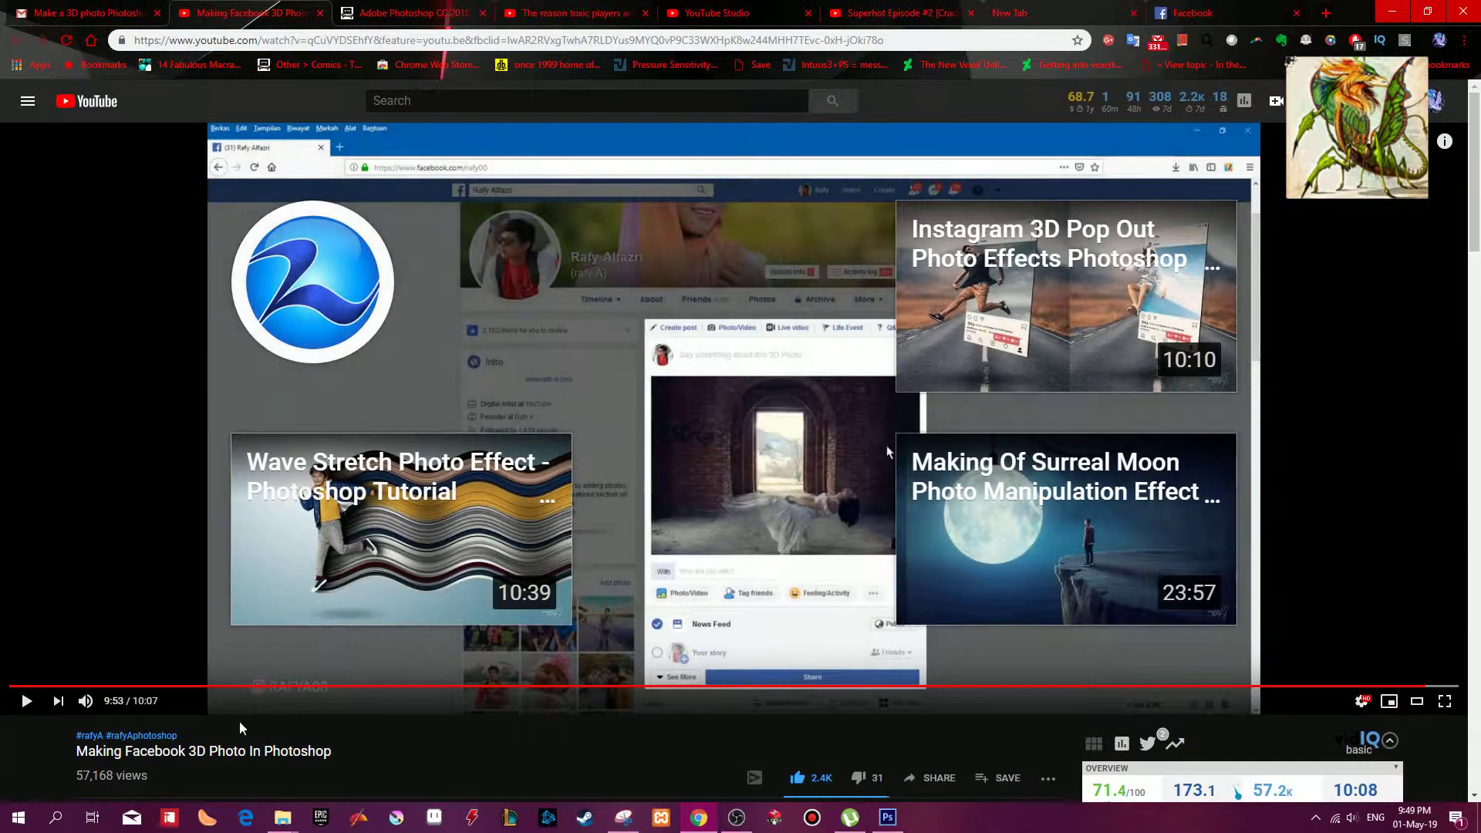
{"action": "scroll", "coordinate": [887, 446], "scroll_direction": "down", "scroll_amount": 3}
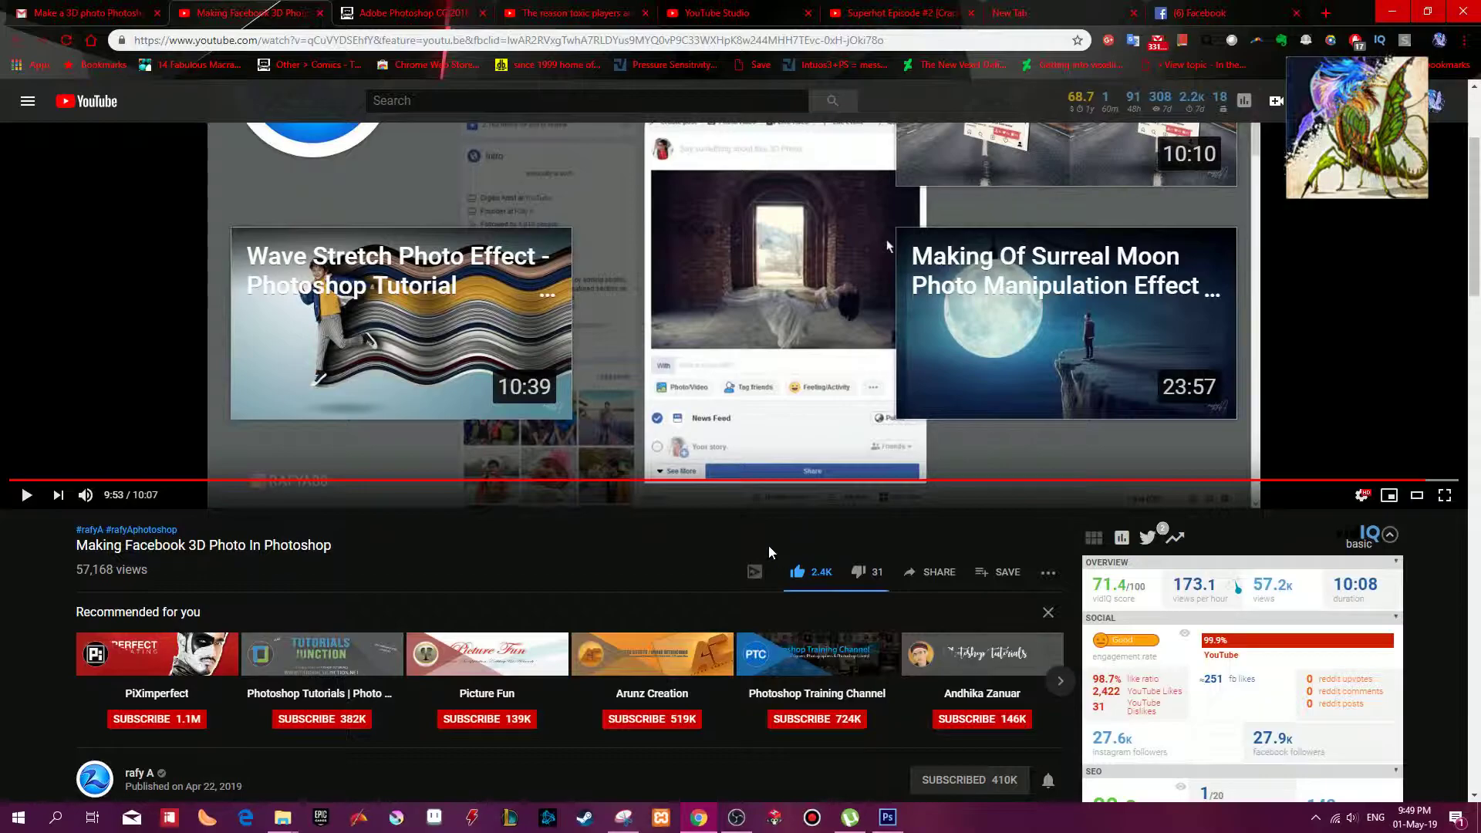
{"action": "scroll", "coordinate": [450, 553], "scroll_direction": "down", "scroll_amount": 2}
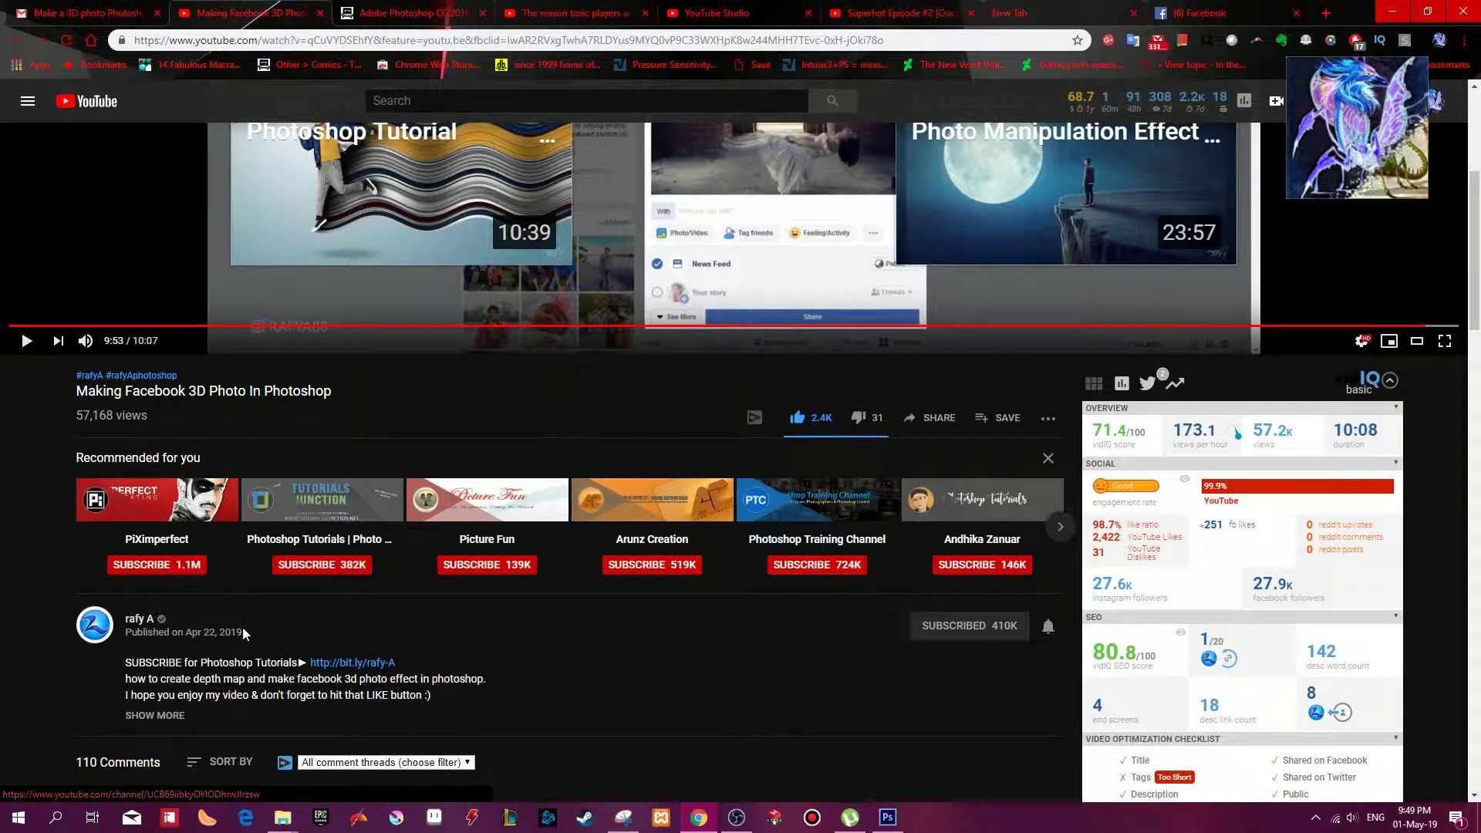
{"action": "scroll", "coordinate": [640, 664], "scroll_direction": "up", "scroll_amount": 5}
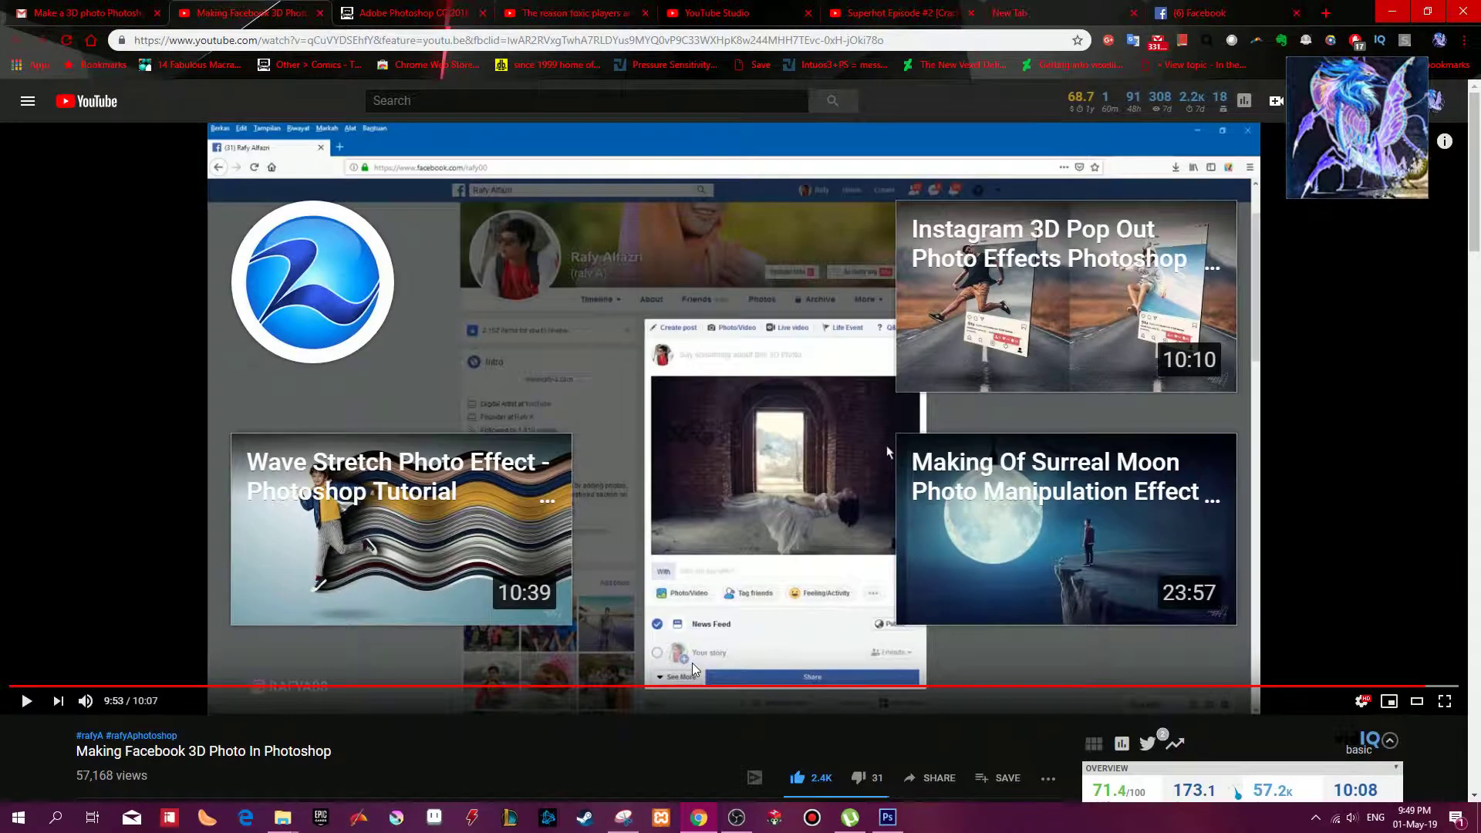
Step: Start a new Facebook post and add Cape.JPG and Cape_depth.JPG from the Facebook 3D folder as a 3D photo
{"action": "left_click", "coordinate": [1237, 11]}
{"action": "left_click", "coordinate": [565, 242]}
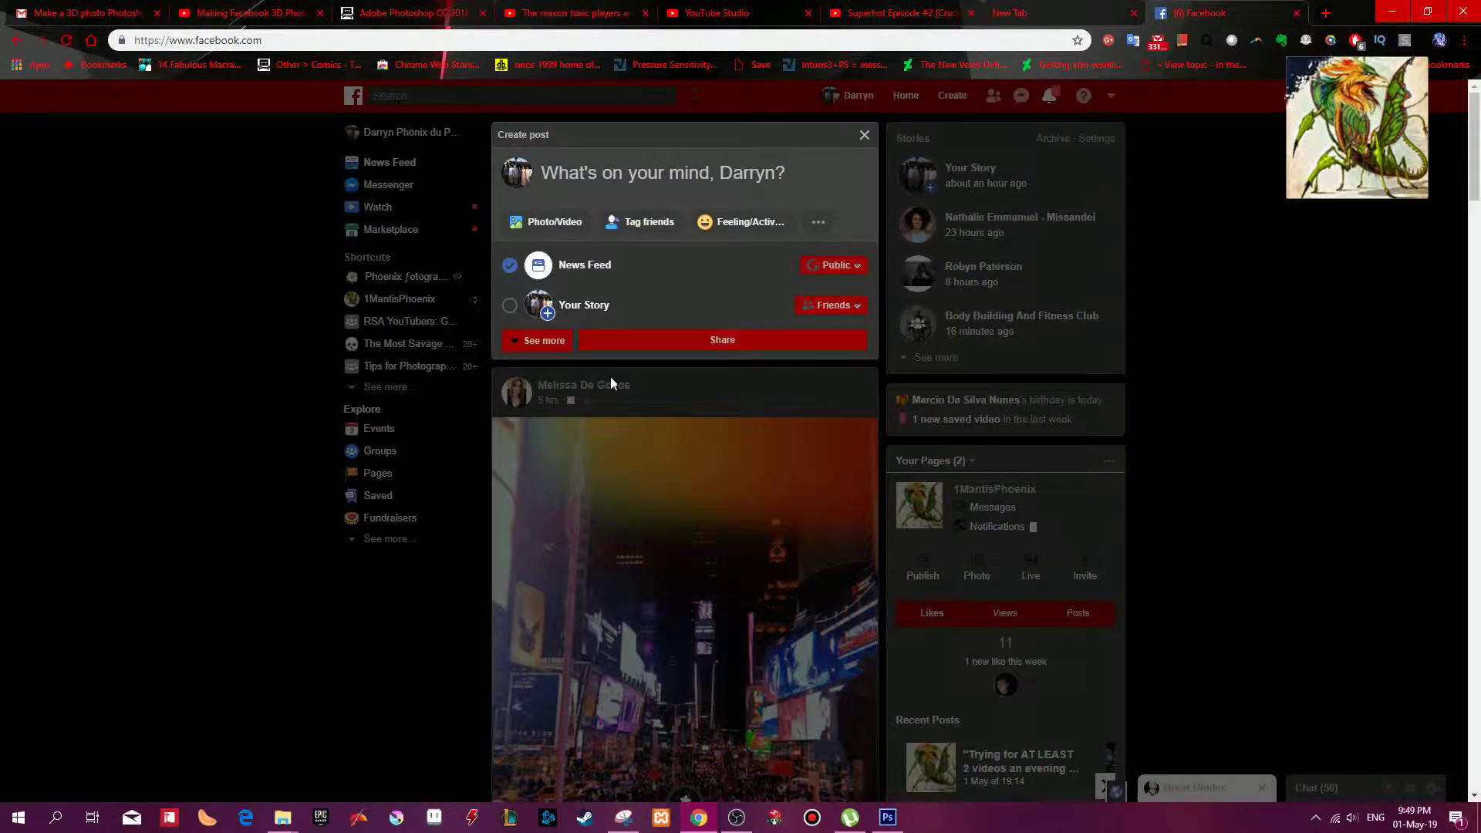
{"action": "left_click", "coordinate": [282, 818]}
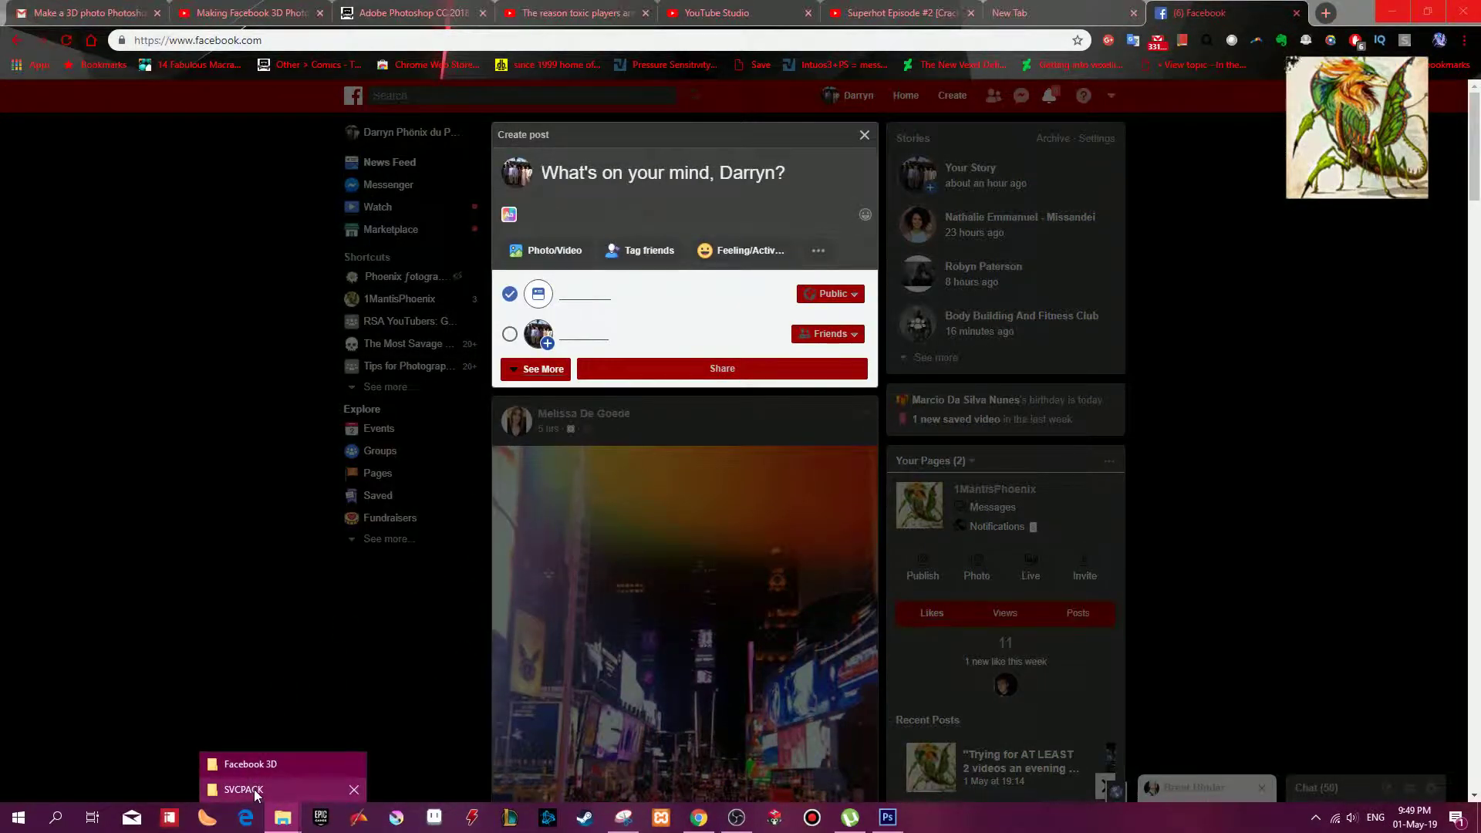
{"action": "left_click", "coordinate": [251, 764]}
{"action": "left_click_drag", "start_coordinate": [502, 350], "coordinate": [693, 165]}
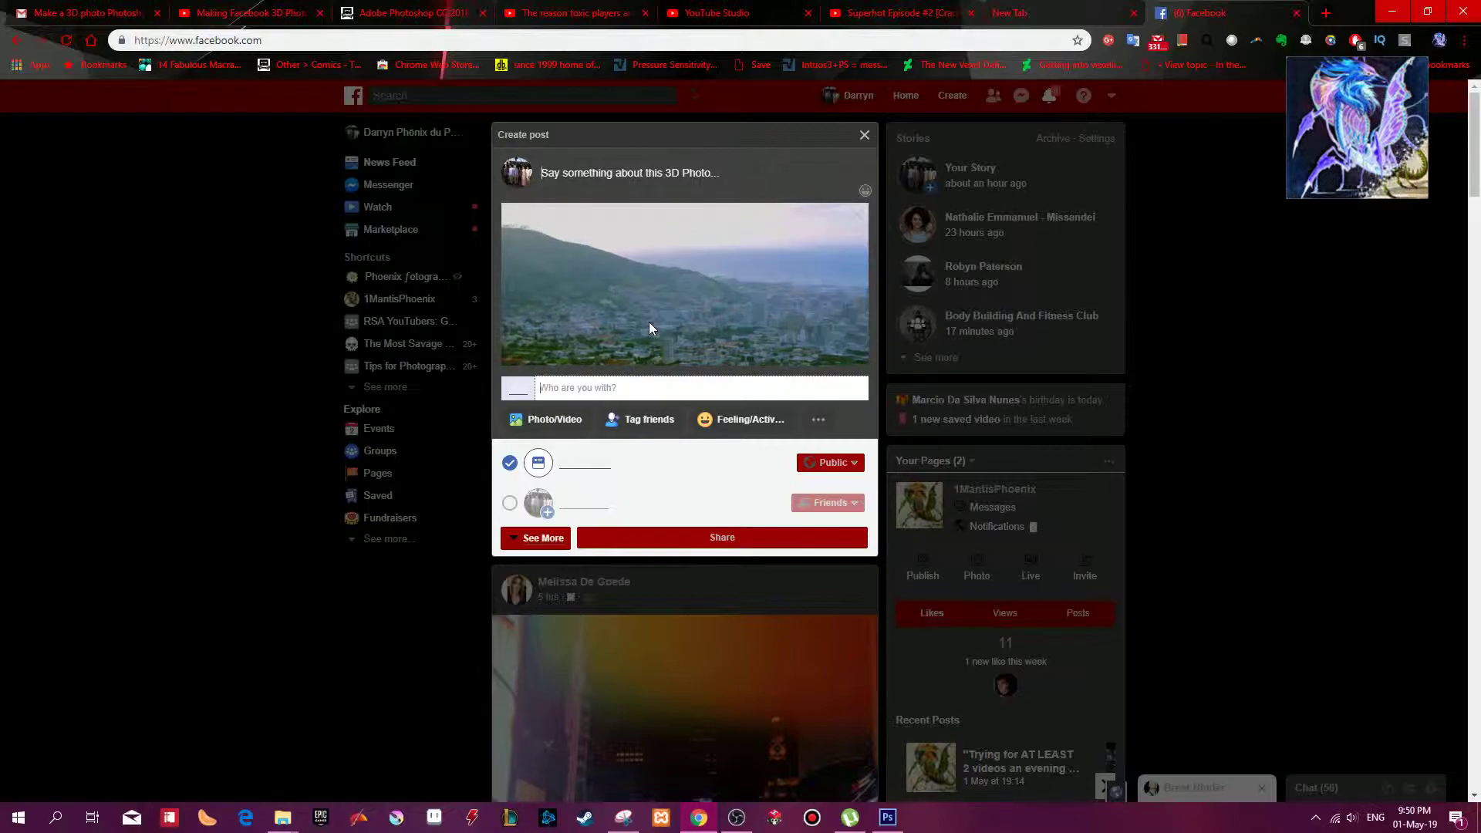
Step: Switch to Photoshop, hide the black sky layer and Layer 2, and show and select the Background photo
{"action": "left_click", "coordinate": [887, 817]}
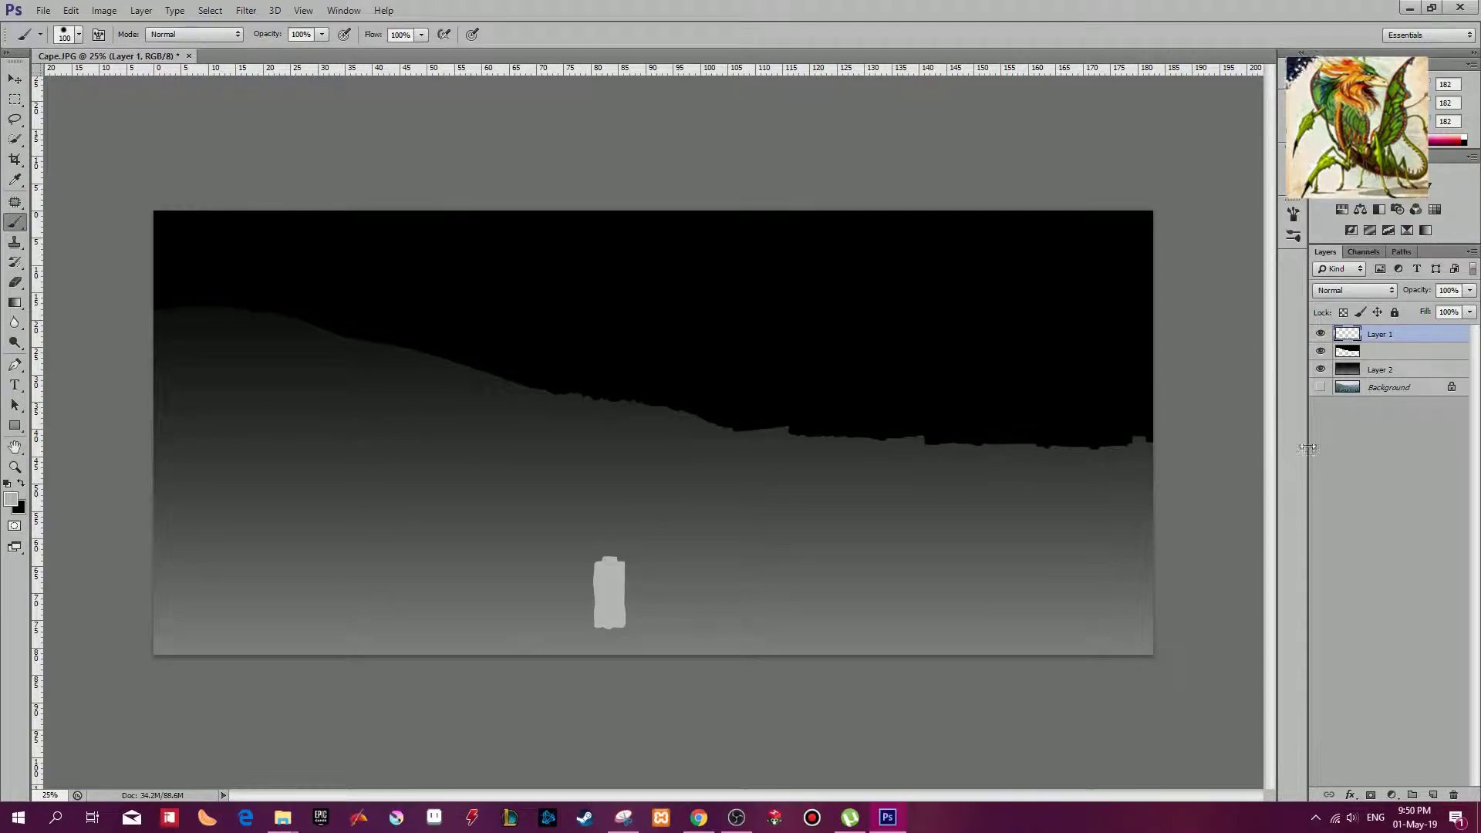
{"action": "left_click", "coordinate": [1320, 352]}
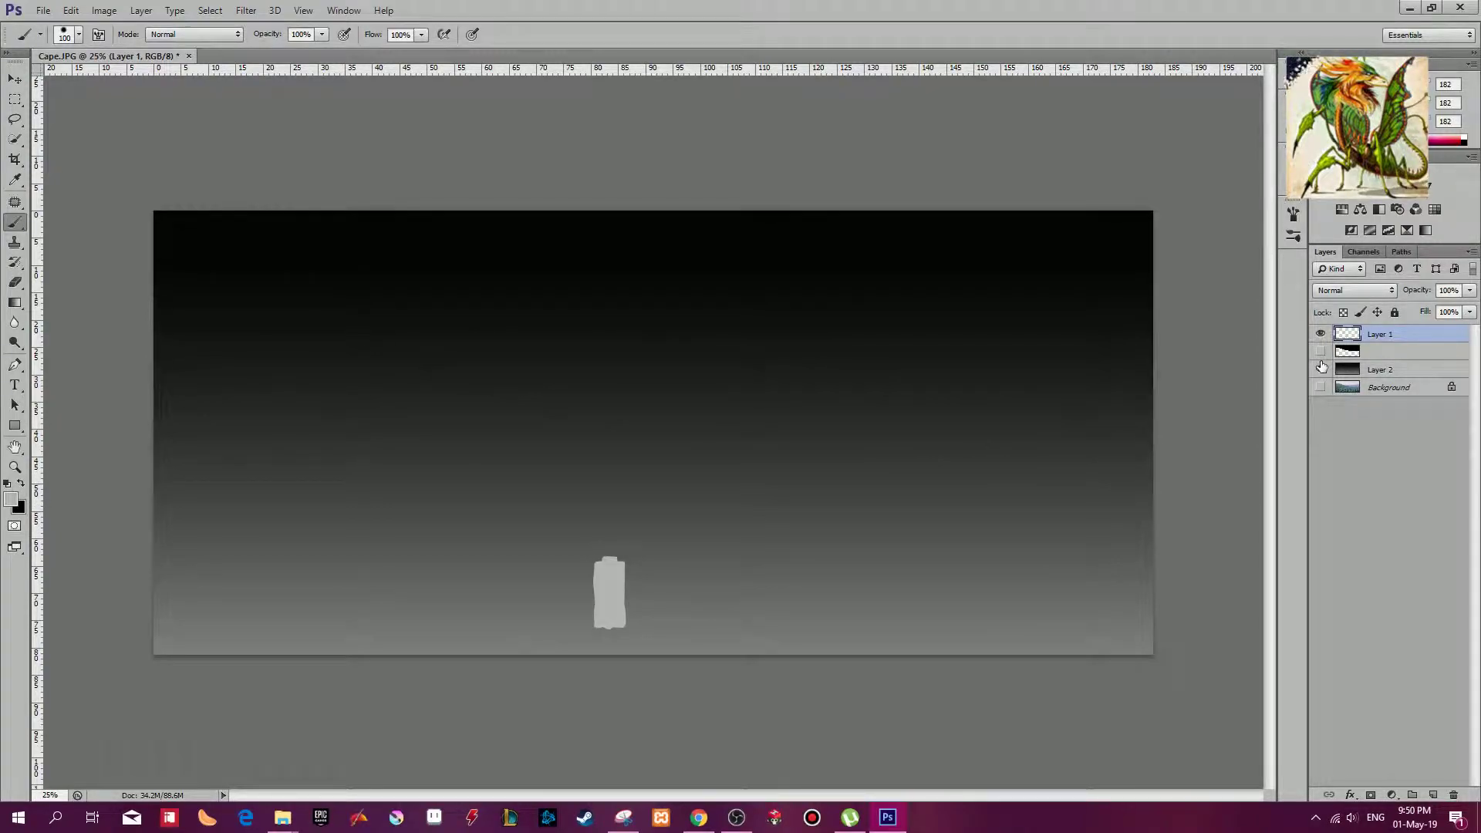
{"action": "left_click", "coordinate": [1320, 371]}
{"action": "left_click", "coordinate": [1323, 386]}
{"action": "left_click", "coordinate": [1369, 389]}
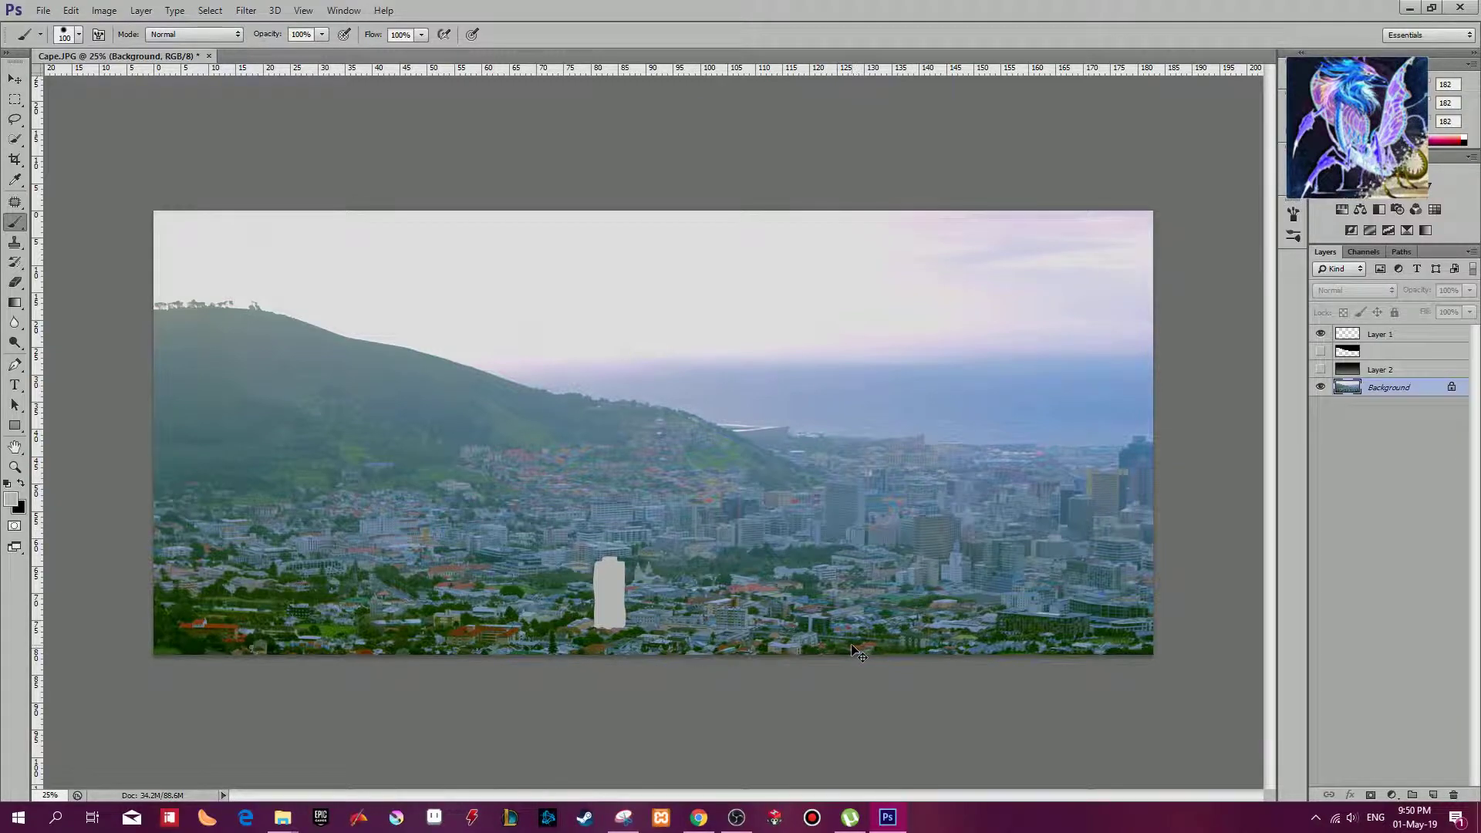
Step: Try painting a long light grey stroke across the lower buildings from the far side to the tower
{"action": "key", "text": "ctrl+plus"}
{"action": "left_click_drag", "start_coordinate": [853, 517], "coordinate": [816, 176]}
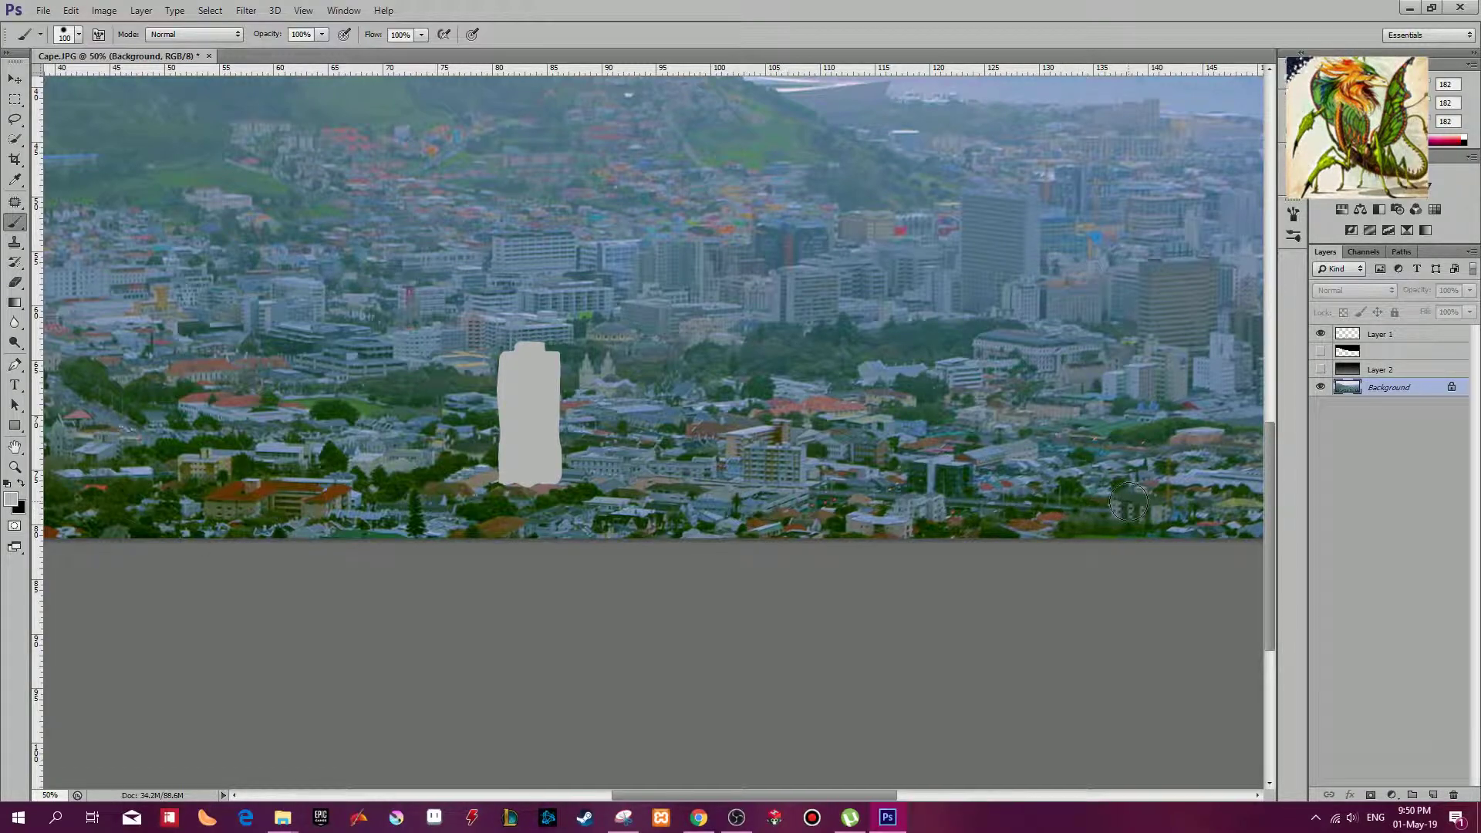
{"action": "left_click_drag", "start_coordinate": [1132, 498], "coordinate": [592, 464]}
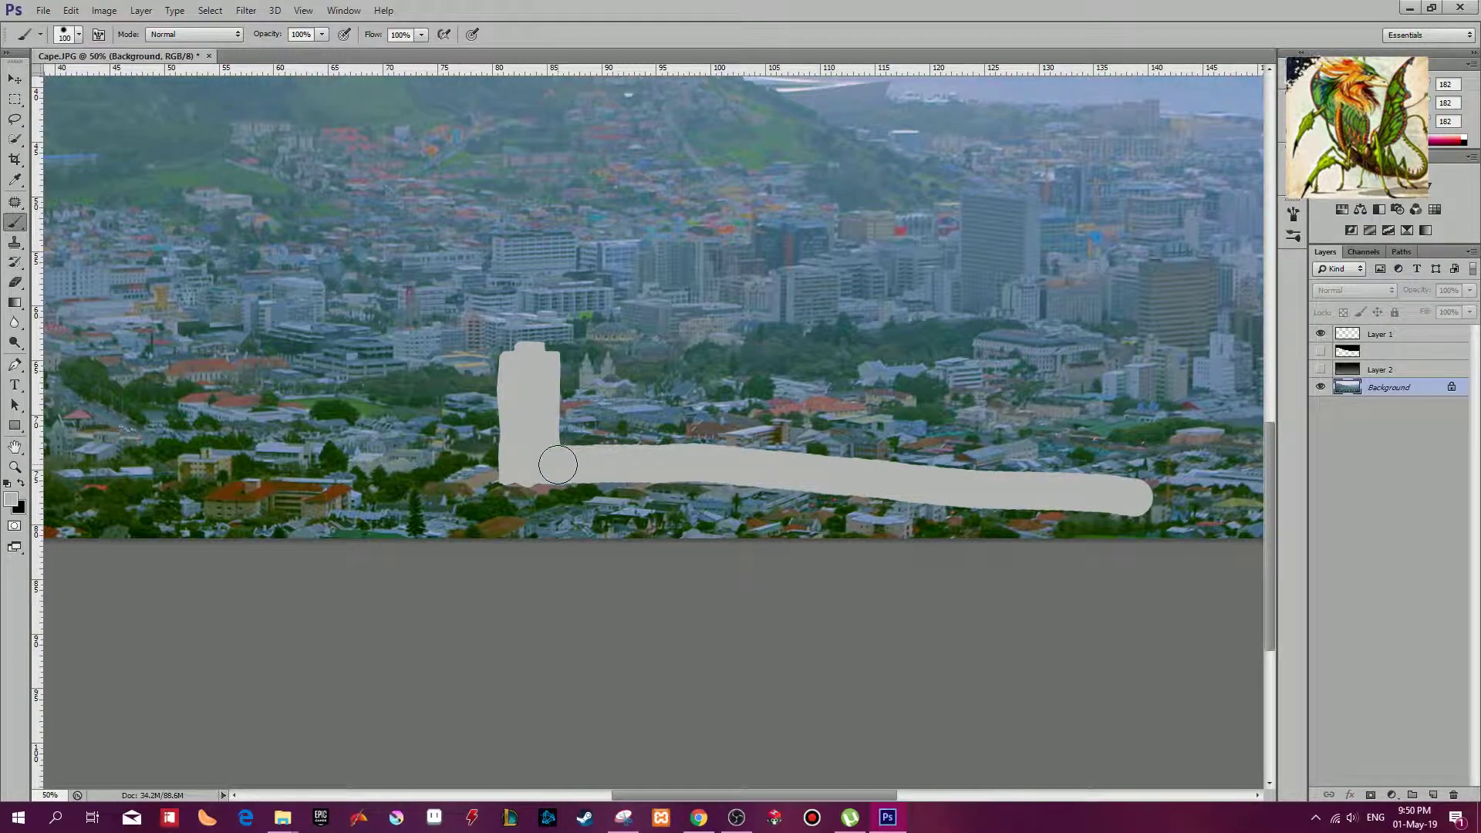
{"action": "key", "text": "ctrl+z"}
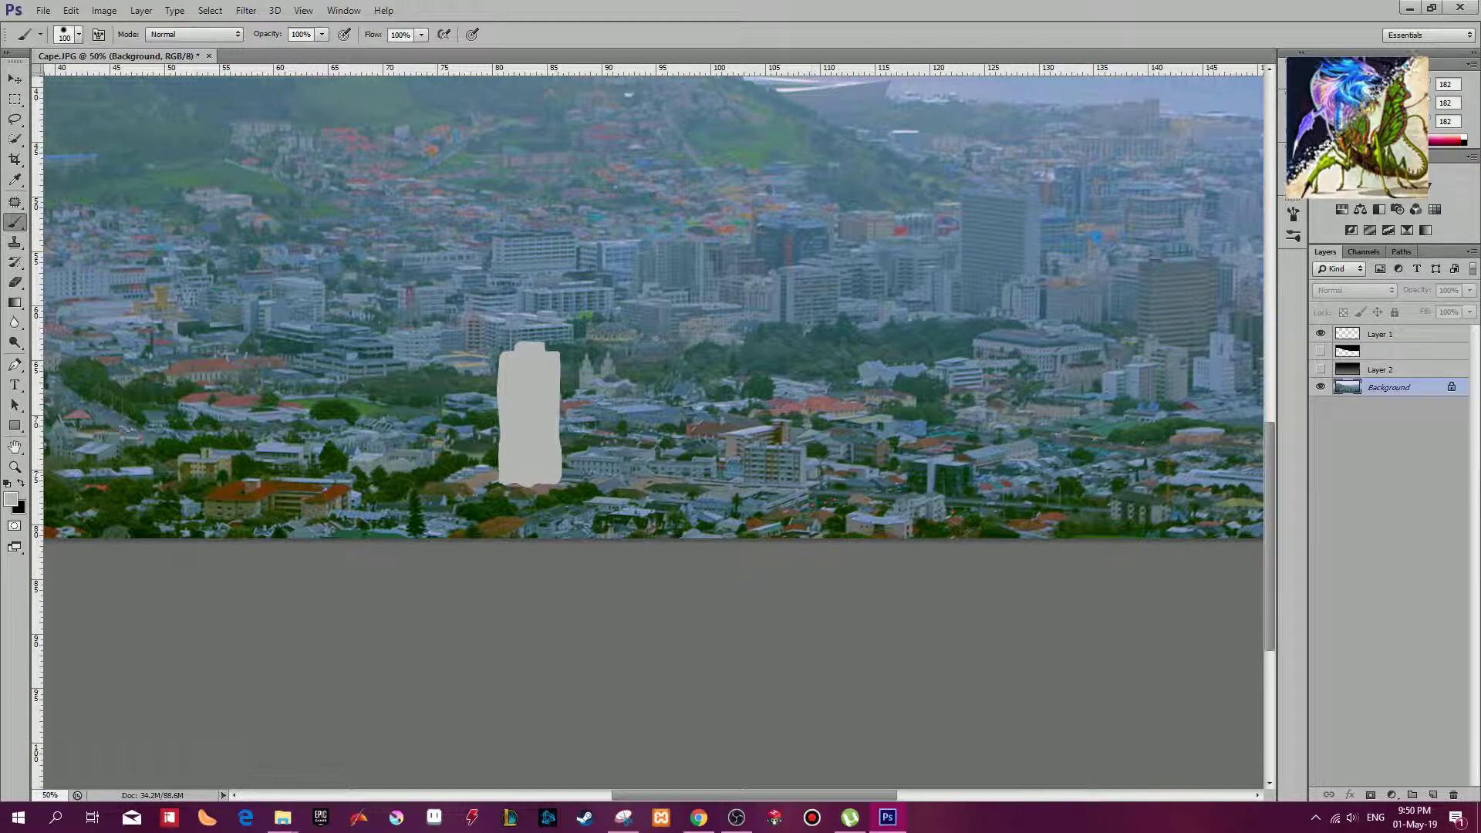
Step: Reduce the brush size to 30 and paint light grey over the flat-roofed building block to the right of the tower
{"action": "key", "text": "ctrl+plus"}
{"action": "key", "text": "ctrl+plus"}
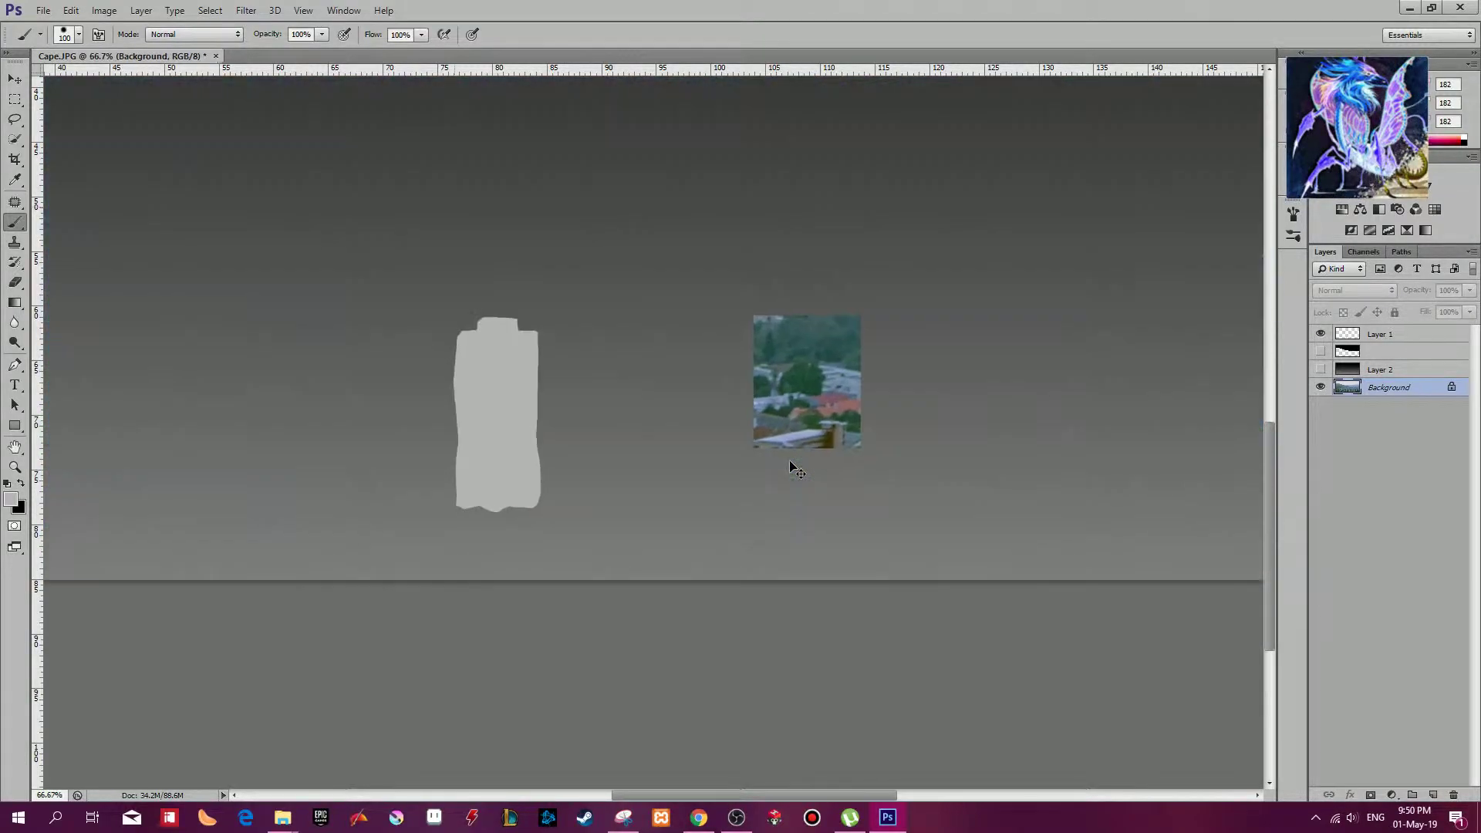
{"action": "key", "text": "space"}
{"action": "left_click_drag", "start_coordinate": [928, 506], "coordinate": [798, 473]}
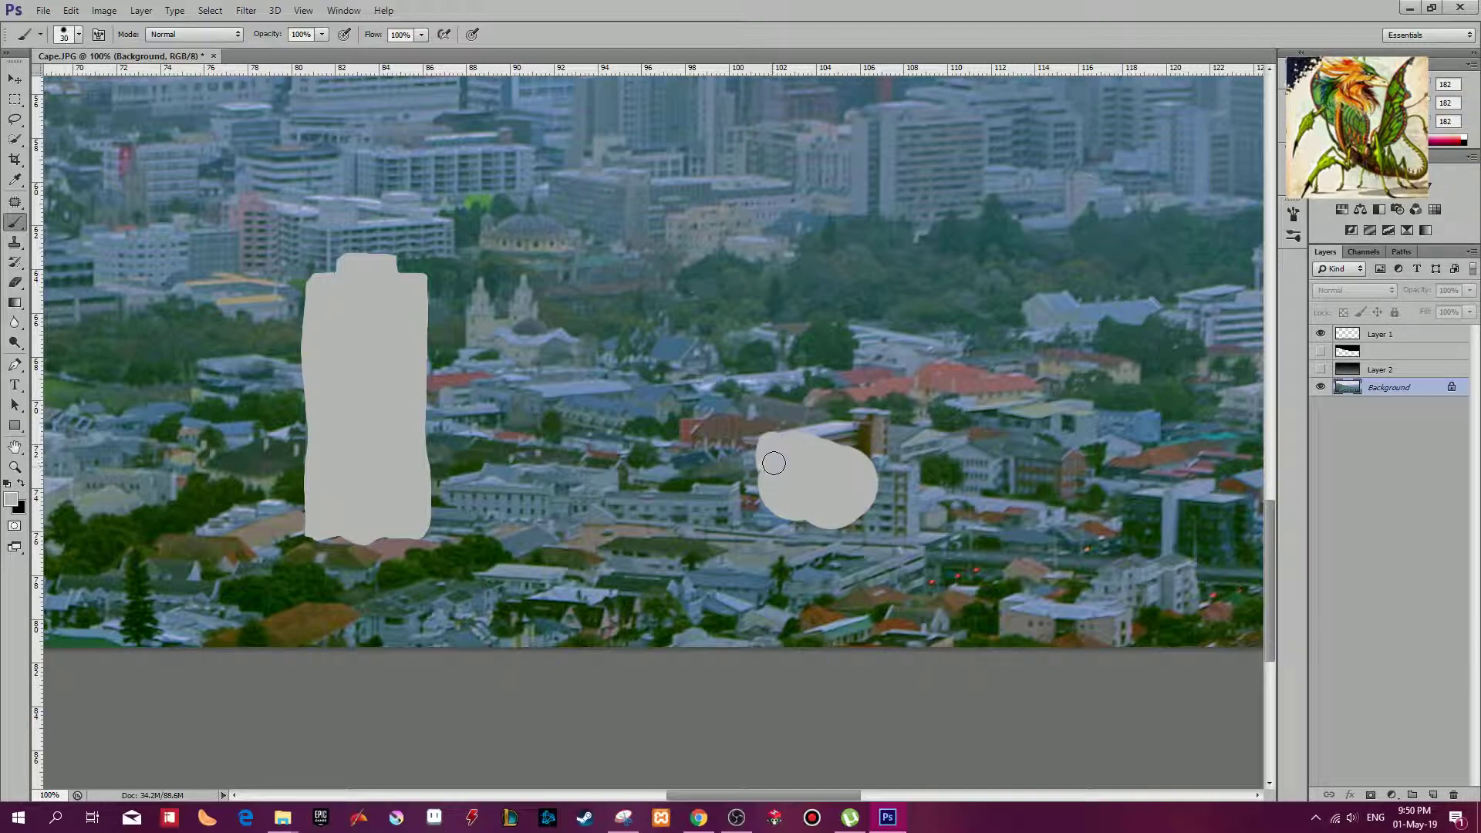
{"action": "mouse_move", "coordinate": [771, 458]}
{"action": "left_mouse_down"}
{"action": "mouse_move", "coordinate": [770, 479]}
{"action": "mouse_move", "coordinate": [773, 449]}
{"action": "mouse_move", "coordinate": [795, 439]}
{"action": "left_mouse_up"}
{"action": "key", "text": "ctrl+z"}
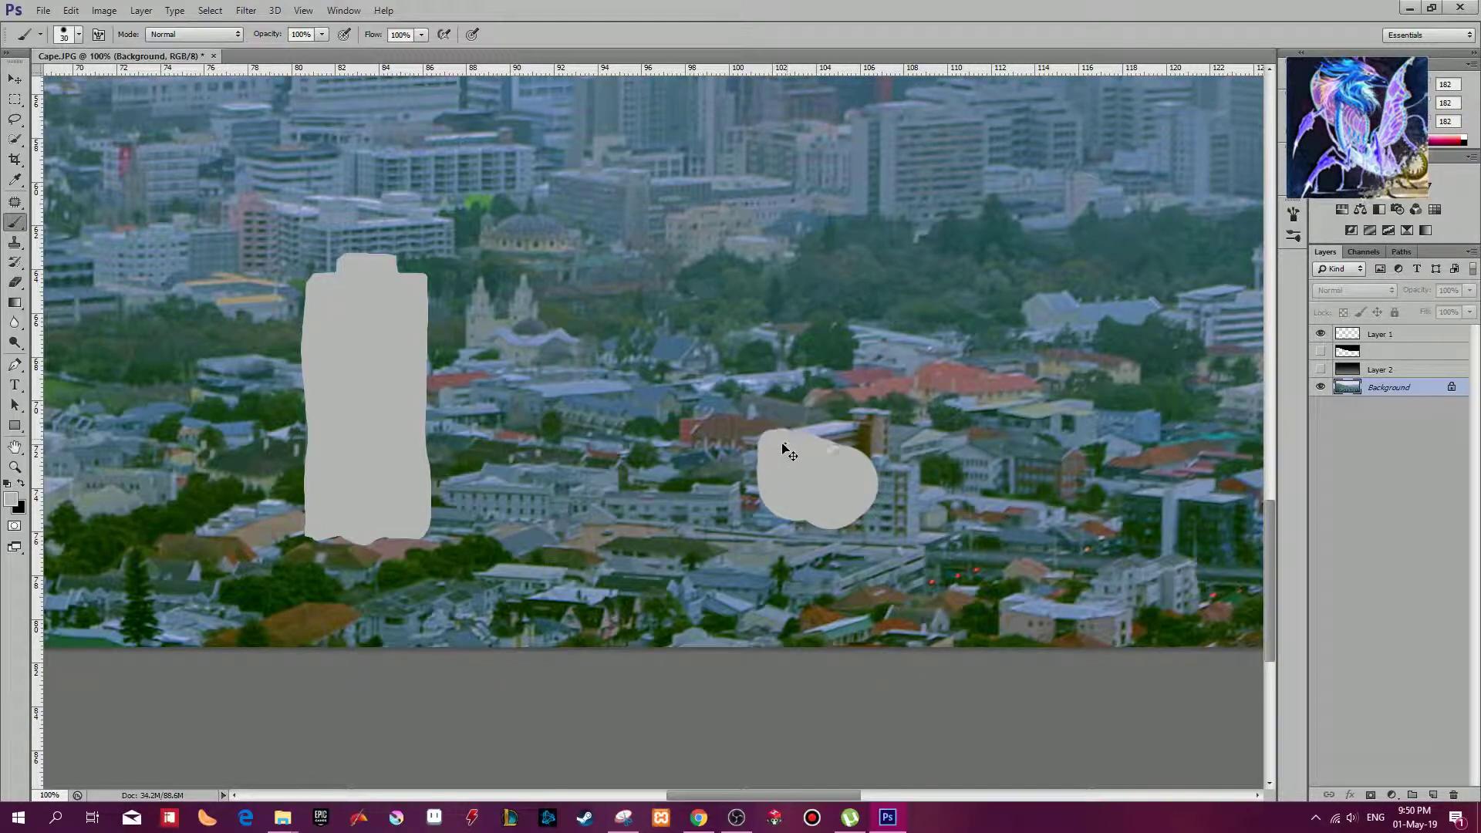
{"action": "left_click_drag", "start_coordinate": [855, 451], "coordinate": [870, 425]}
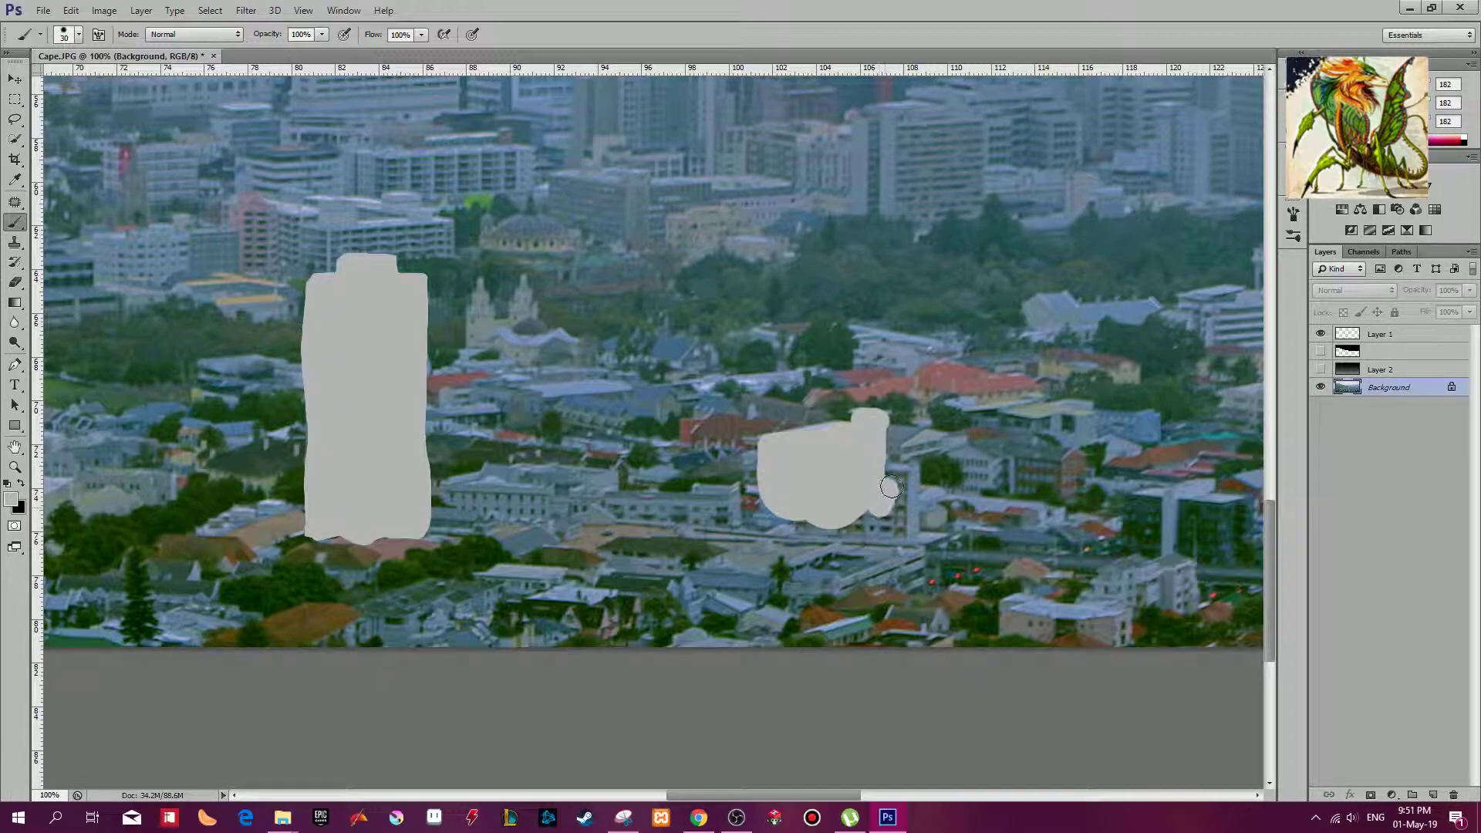
{"action": "mouse_move", "coordinate": [907, 476]}
{"action": "left_mouse_down"}
{"action": "mouse_move", "coordinate": [895, 472]}
{"action": "mouse_move", "coordinate": [929, 443]}
{"action": "mouse_move", "coordinate": [900, 442]}
{"action": "left_mouse_up"}
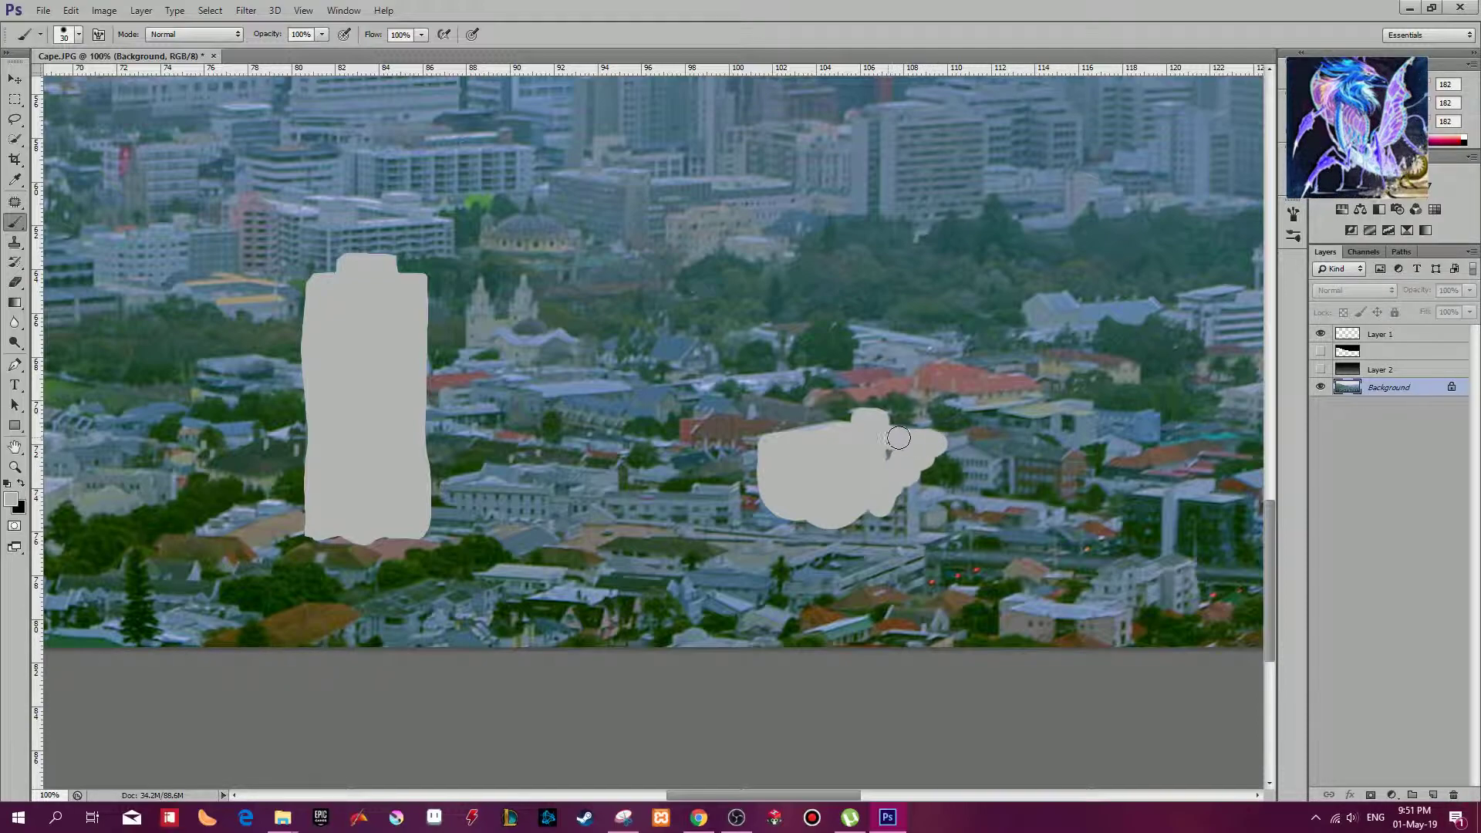
Step: Try extending the light grey paint from the building block back along the row of low buildings to the tower
{"action": "mouse_move", "coordinate": [829, 531]}
{"action": "left_mouse_down"}
{"action": "mouse_move", "coordinate": [752, 523]}
{"action": "mouse_move", "coordinate": [785, 480]}
{"action": "mouse_move", "coordinate": [738, 491]}
{"action": "left_mouse_up"}
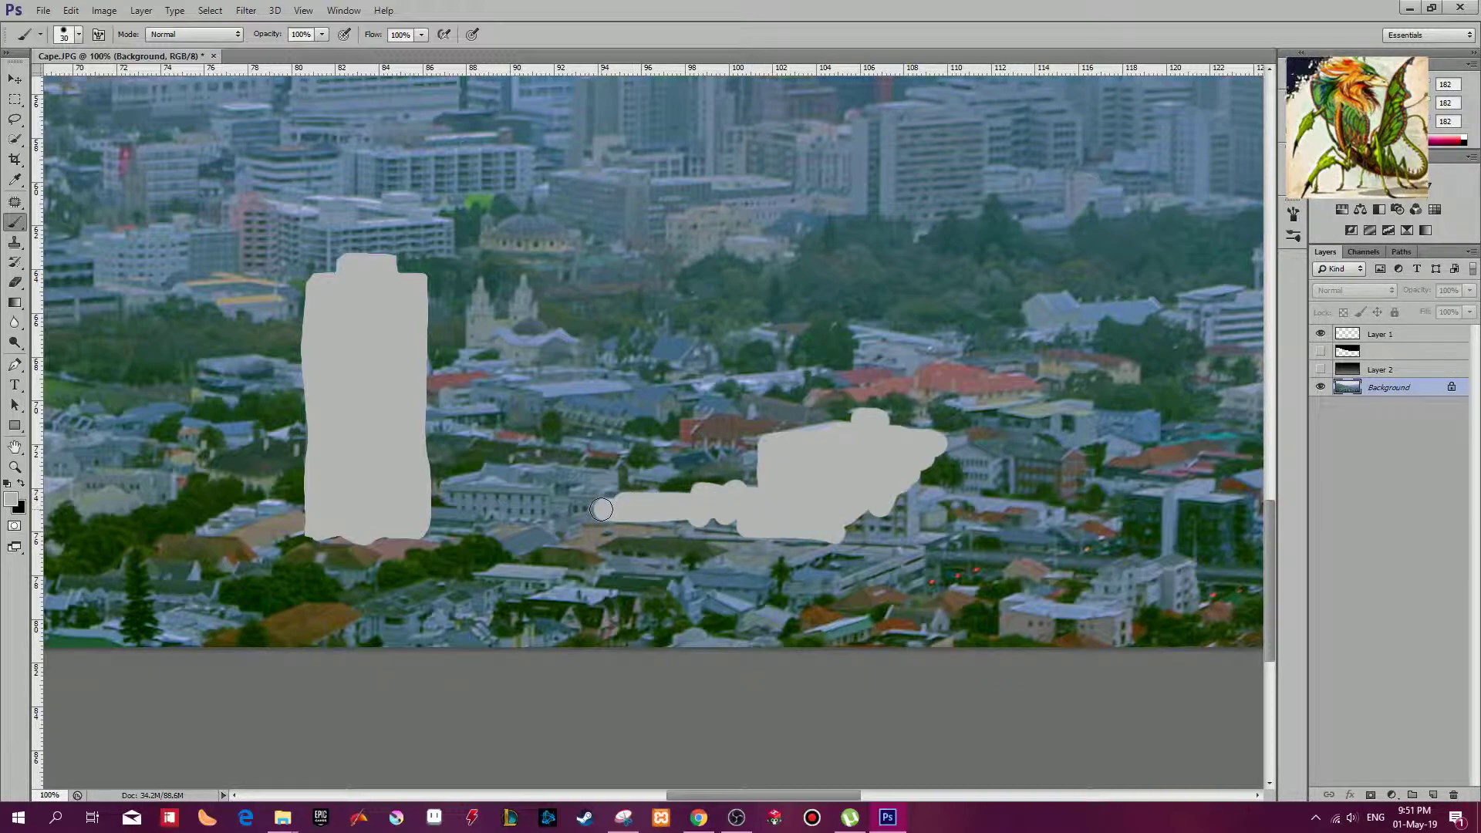
{"action": "mouse_move", "coordinate": [604, 501]}
{"action": "left_mouse_down"}
{"action": "mouse_move", "coordinate": [579, 501]}
{"action": "mouse_move", "coordinate": [606, 483]}
{"action": "mouse_move", "coordinate": [540, 482]}
{"action": "left_mouse_up"}
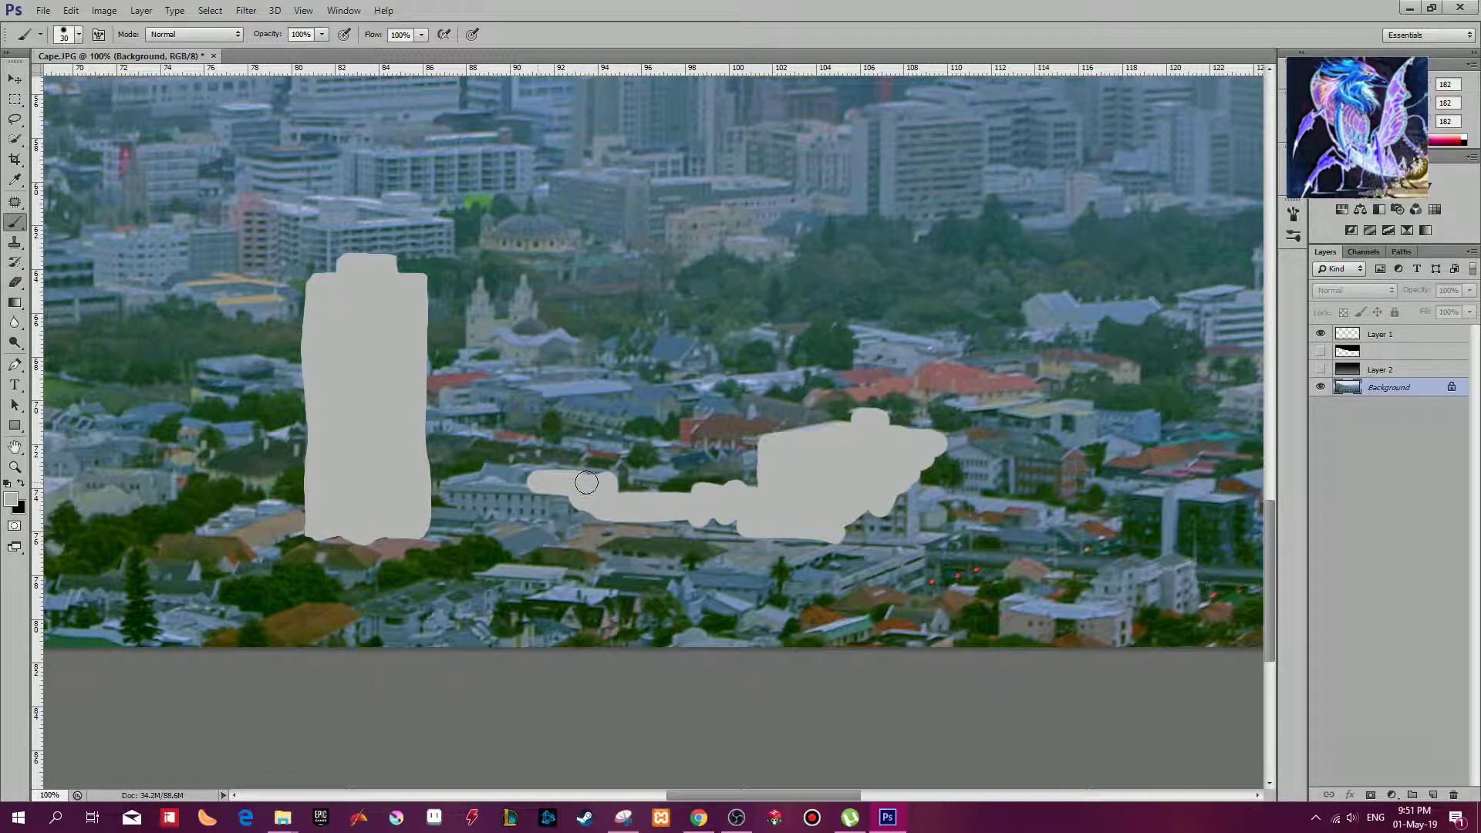
{"action": "mouse_move", "coordinate": [521, 481]}
{"action": "left_mouse_down"}
{"action": "mouse_move", "coordinate": [452, 490]}
{"action": "mouse_move", "coordinate": [450, 510]}
{"action": "left_mouse_up"}
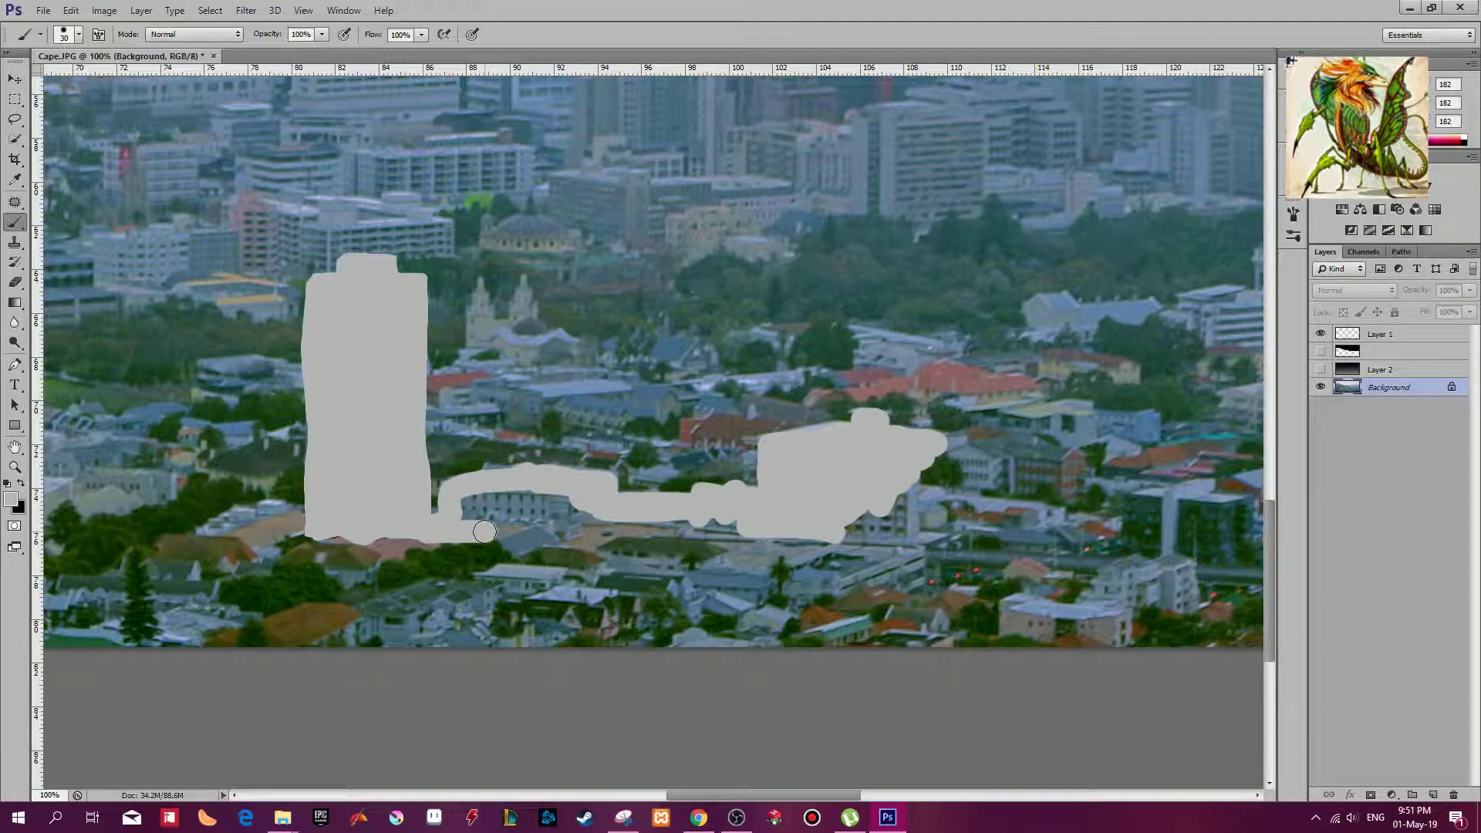
{"action": "key", "text": "ctrl+z"}
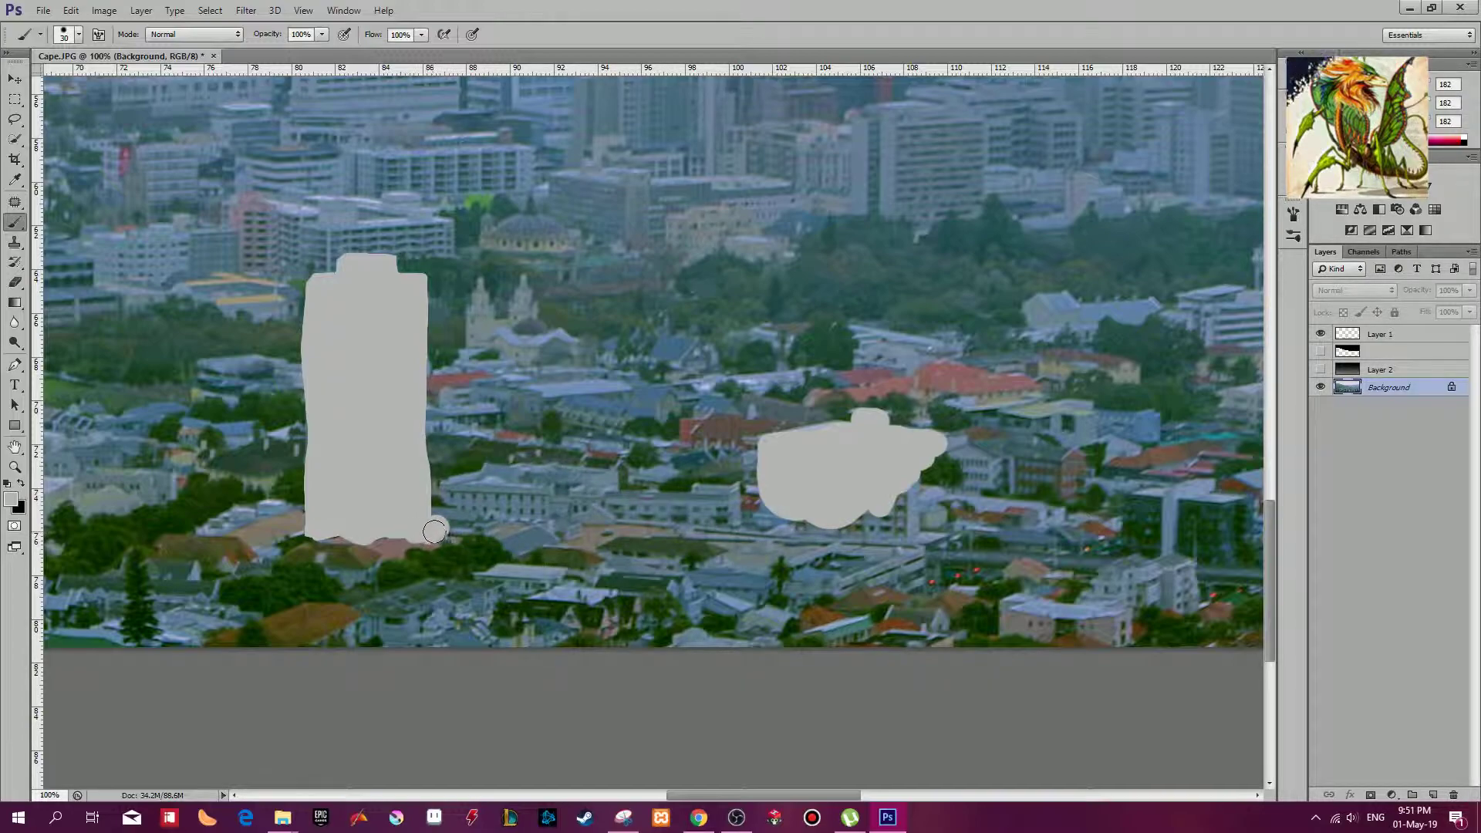
Step: Paint light grey over the row of low buildings between the tower's base and the flat-roofed building block
{"action": "mouse_move", "coordinate": [456, 531]}
{"action": "left_mouse_down"}
{"action": "mouse_move", "coordinate": [419, 517]}
{"action": "mouse_move", "coordinate": [462, 523]}
{"action": "mouse_move", "coordinate": [452, 489]}
{"action": "mouse_move", "coordinate": [500, 483]}
{"action": "mouse_move", "coordinate": [480, 487]}
{"action": "mouse_move", "coordinate": [491, 473]}
{"action": "mouse_move", "coordinate": [533, 483]}
{"action": "left_mouse_up"}
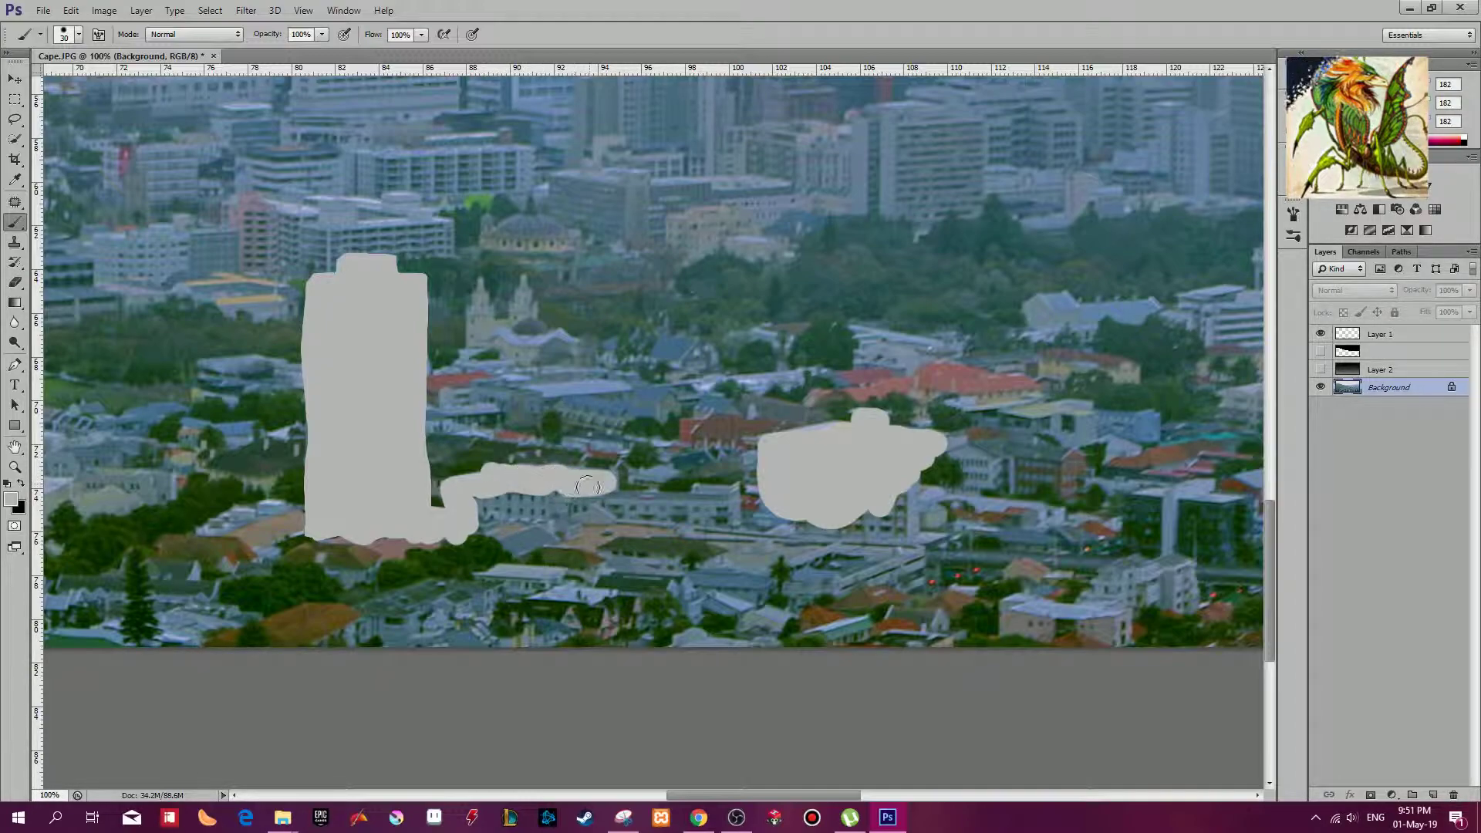
{"action": "left_click_drag", "start_coordinate": [494, 492], "coordinate": [482, 513]}
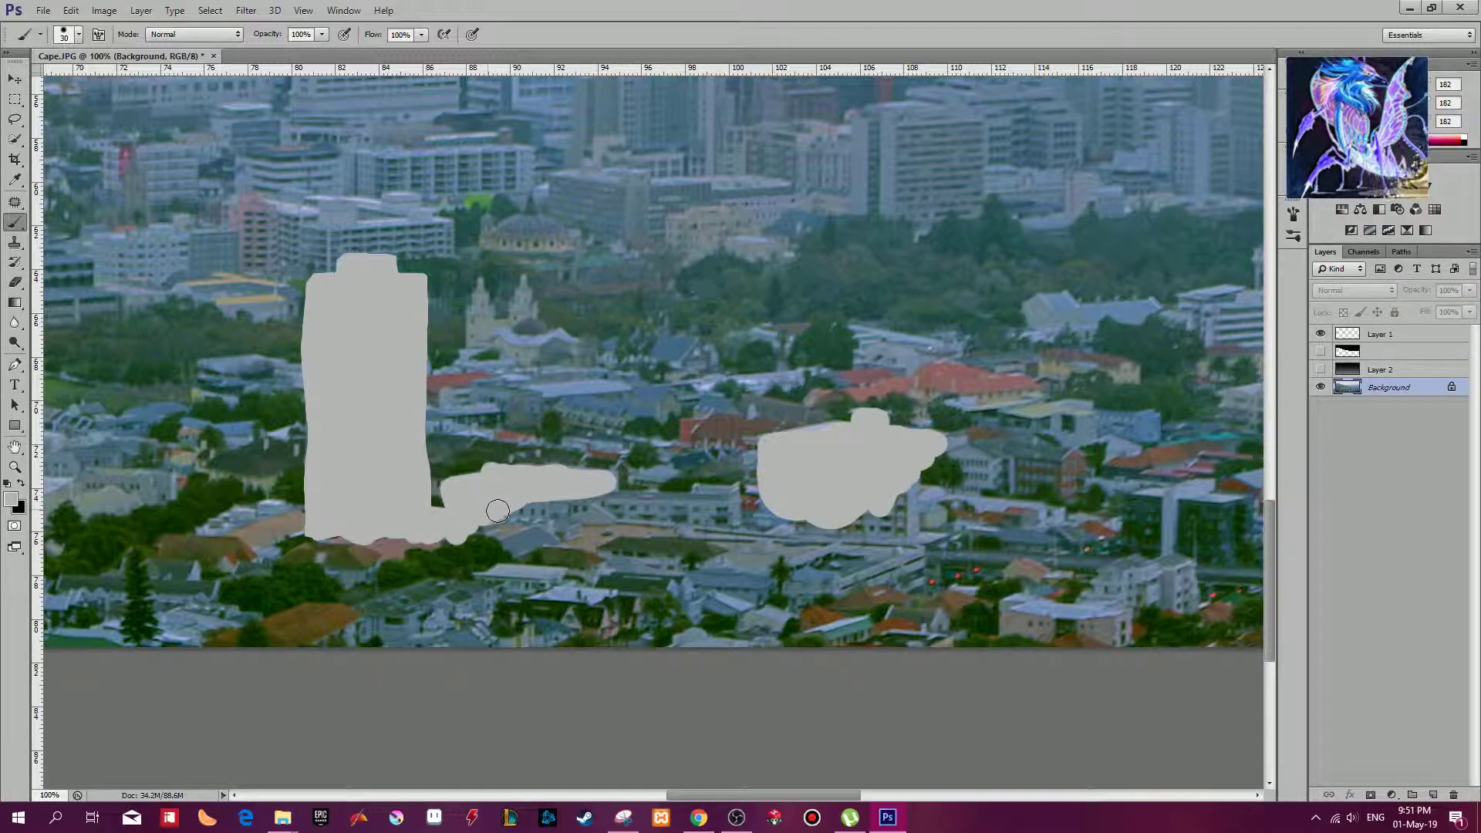
{"action": "mouse_move", "coordinate": [499, 512]}
{"action": "left_mouse_down"}
{"action": "mouse_move", "coordinate": [630, 512]}
{"action": "mouse_move", "coordinate": [596, 513]}
{"action": "left_mouse_up"}
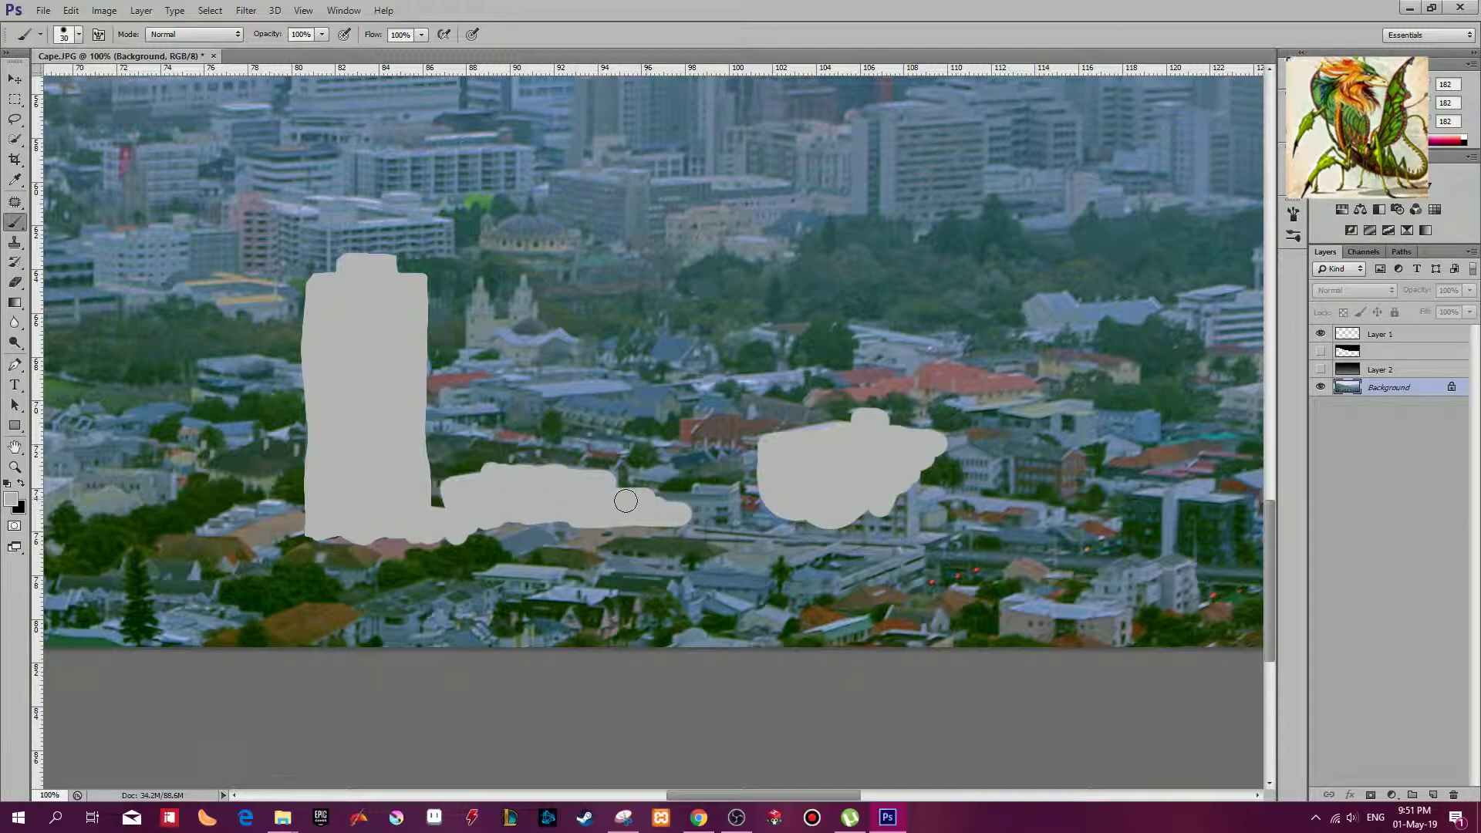
{"action": "left_click_drag", "start_coordinate": [699, 495], "coordinate": [742, 498]}
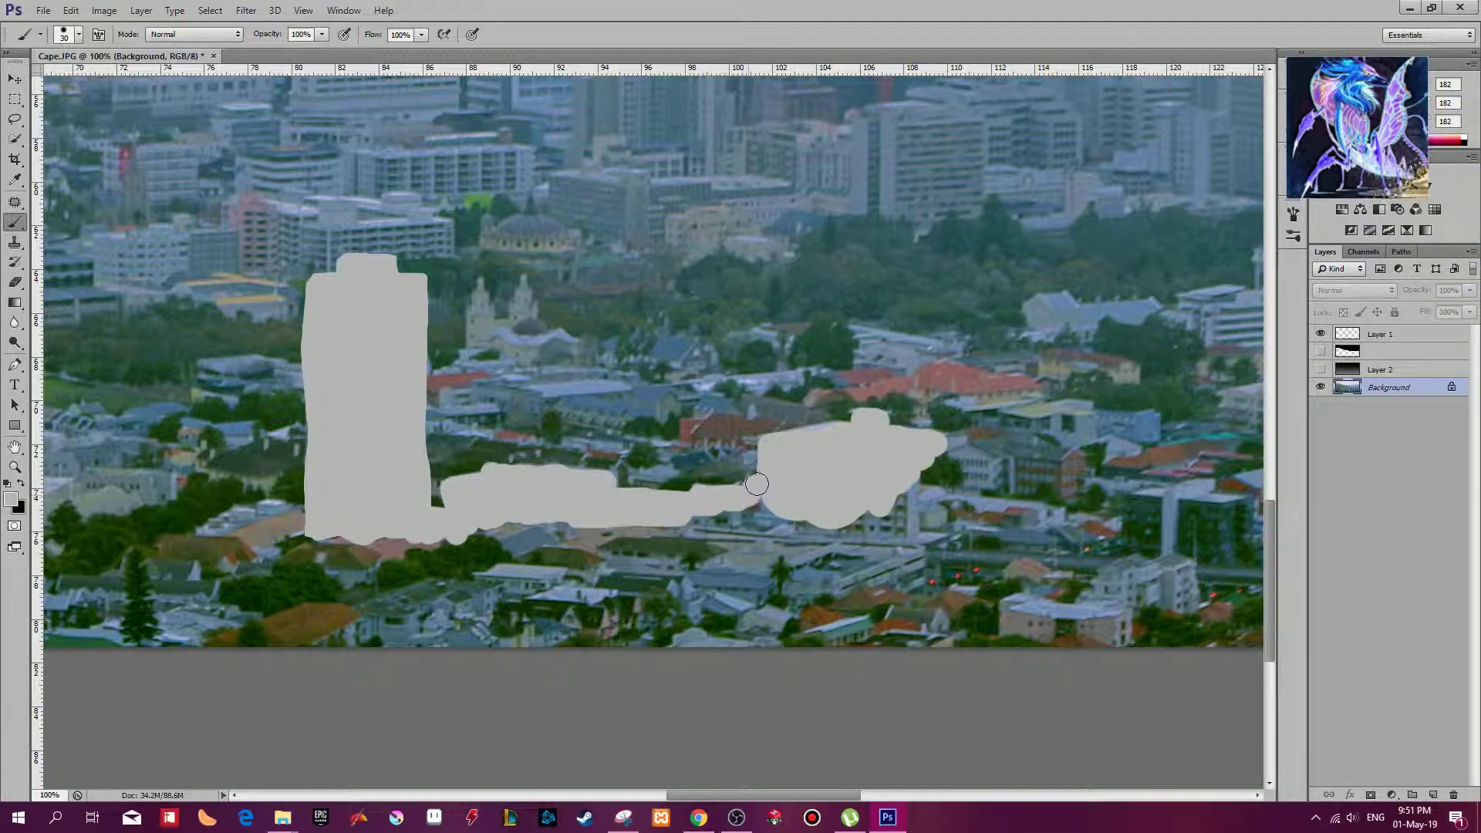
{"action": "mouse_move", "coordinate": [759, 449]}
{"action": "left_mouse_down"}
{"action": "mouse_move", "coordinate": [760, 495]}
{"action": "mouse_move", "coordinate": [677, 509]}
{"action": "mouse_move", "coordinate": [802, 514]}
{"action": "mouse_move", "coordinate": [699, 514]}
{"action": "left_mouse_up"}
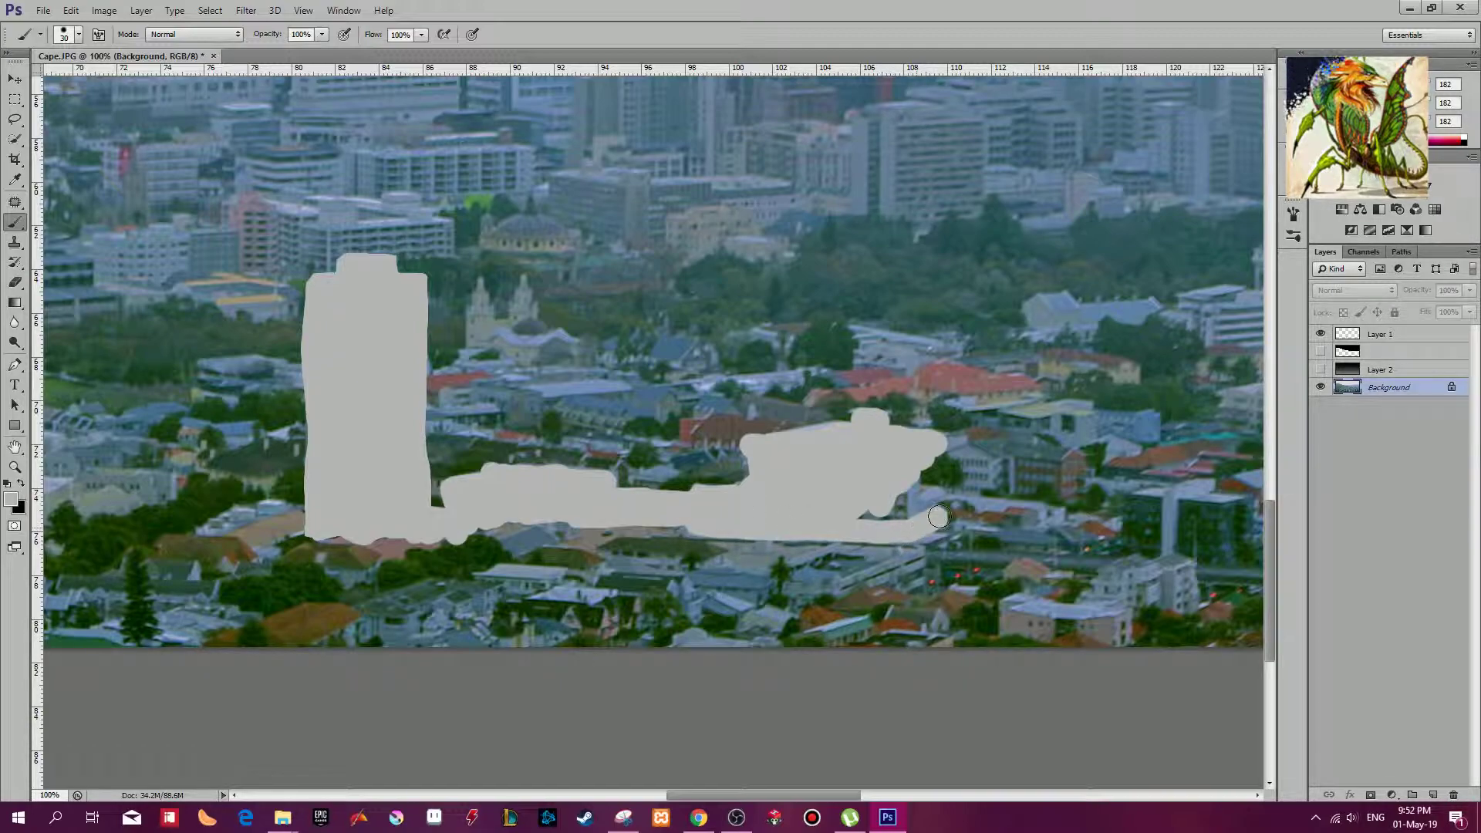
Step: Extend the light grey paint from the flat-roofed block along the lower roofs and cover the separate building beyond them
{"action": "mouse_move", "coordinate": [931, 509]}
{"action": "left_mouse_down"}
{"action": "mouse_move", "coordinate": [922, 493]}
{"action": "mouse_move", "coordinate": [995, 520]}
{"action": "mouse_move", "coordinate": [909, 522]}
{"action": "mouse_move", "coordinate": [1022, 542]}
{"action": "mouse_move", "coordinate": [1140, 532]}
{"action": "mouse_move", "coordinate": [1150, 547]}
{"action": "left_mouse_up"}
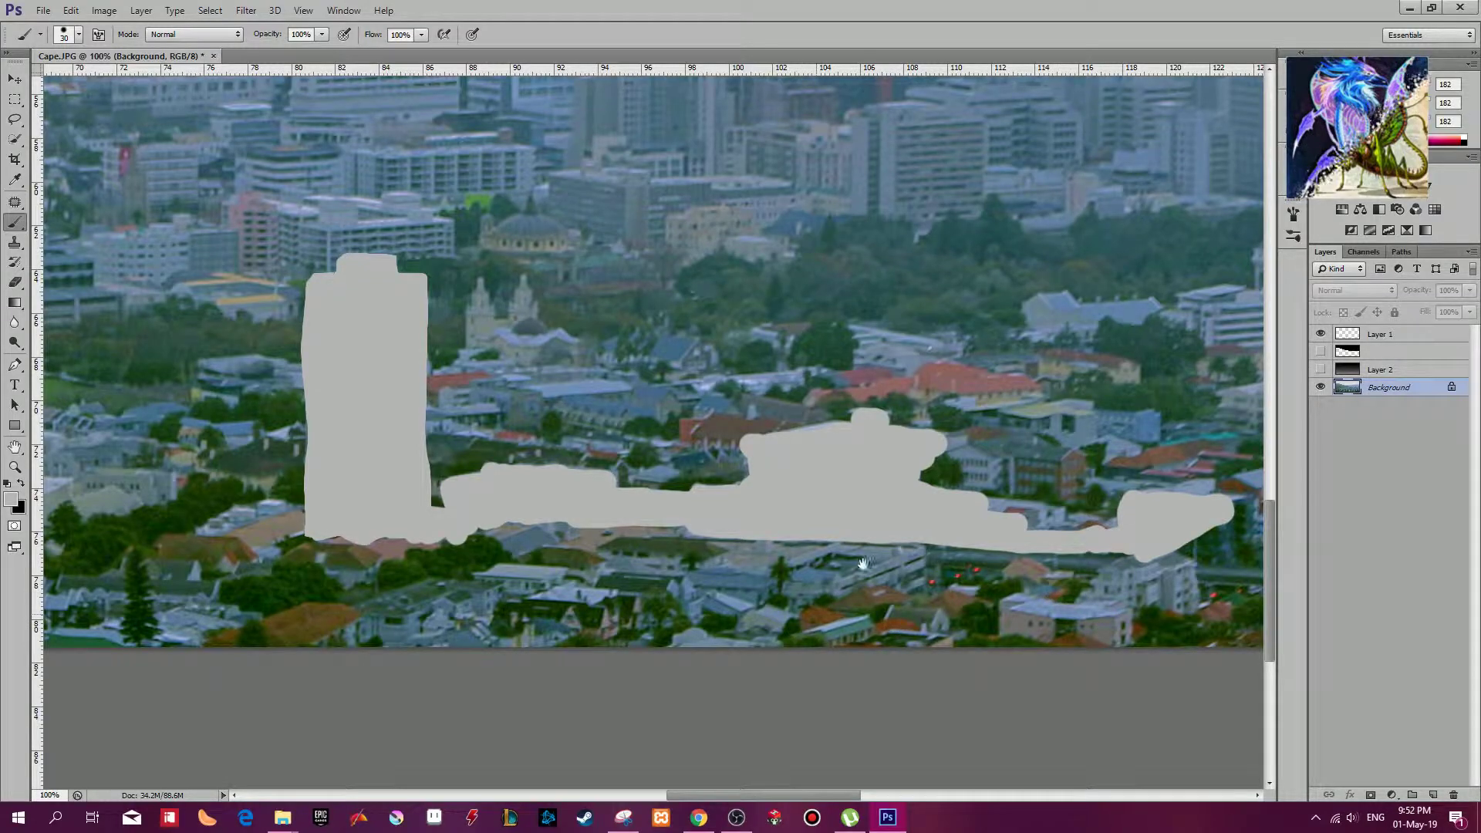
{"action": "left_click_drag", "start_coordinate": [866, 556], "coordinate": [646, 544]}
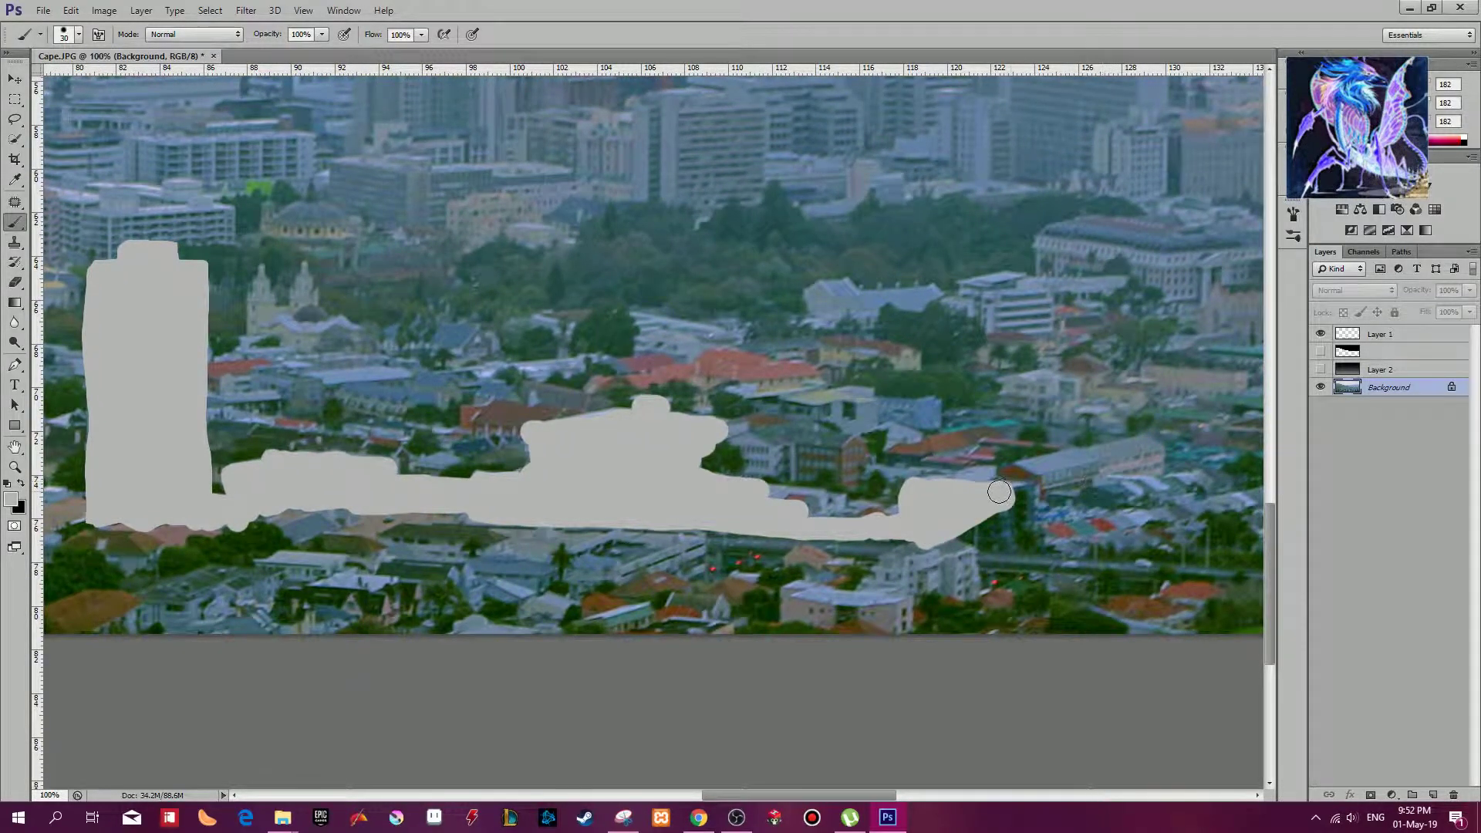
{"action": "left_click_drag", "start_coordinate": [990, 500], "coordinate": [964, 528]}
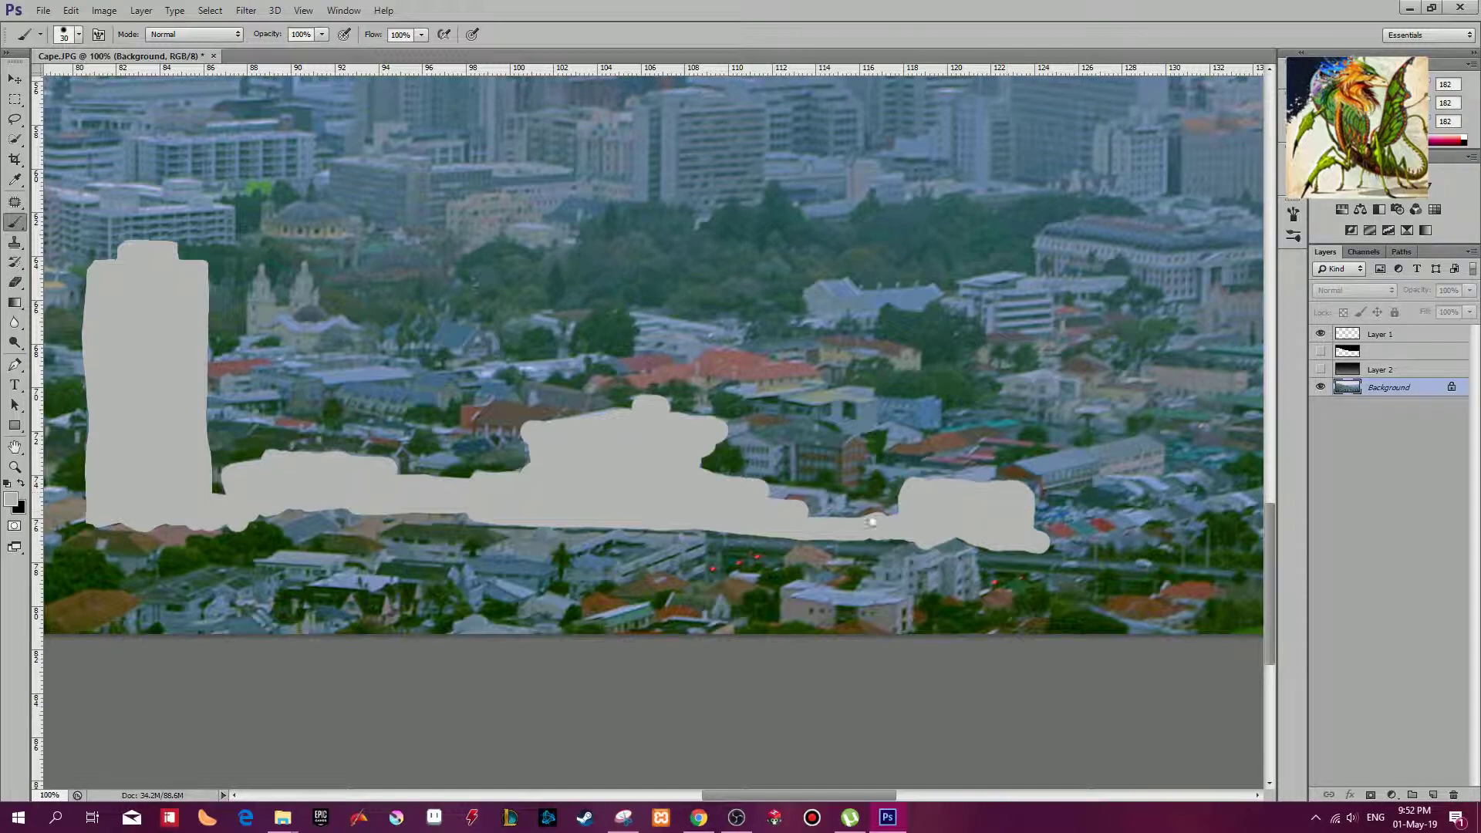
Step: Check the whole painted Cape.JPG image and close the document without saving the changes
{"action": "left_click_drag", "start_coordinate": [908, 524], "coordinate": [1061, 520]}
{"action": "key", "text": "ctrl+minus"}
{"action": "key", "text": "ctrl+minus"}
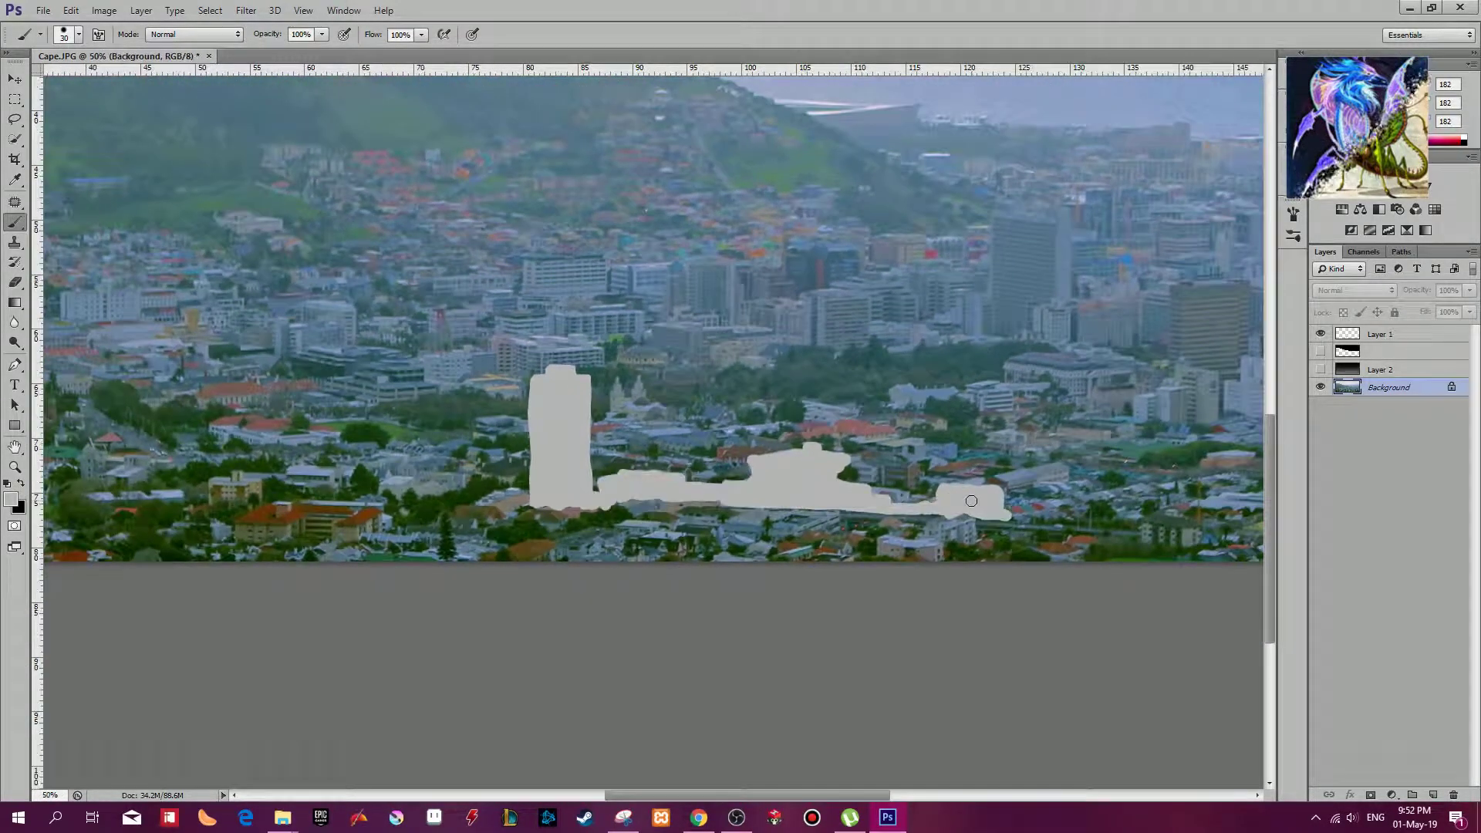
{"action": "left_click_drag", "start_coordinate": [655, 463], "coordinate": [945, 637]}
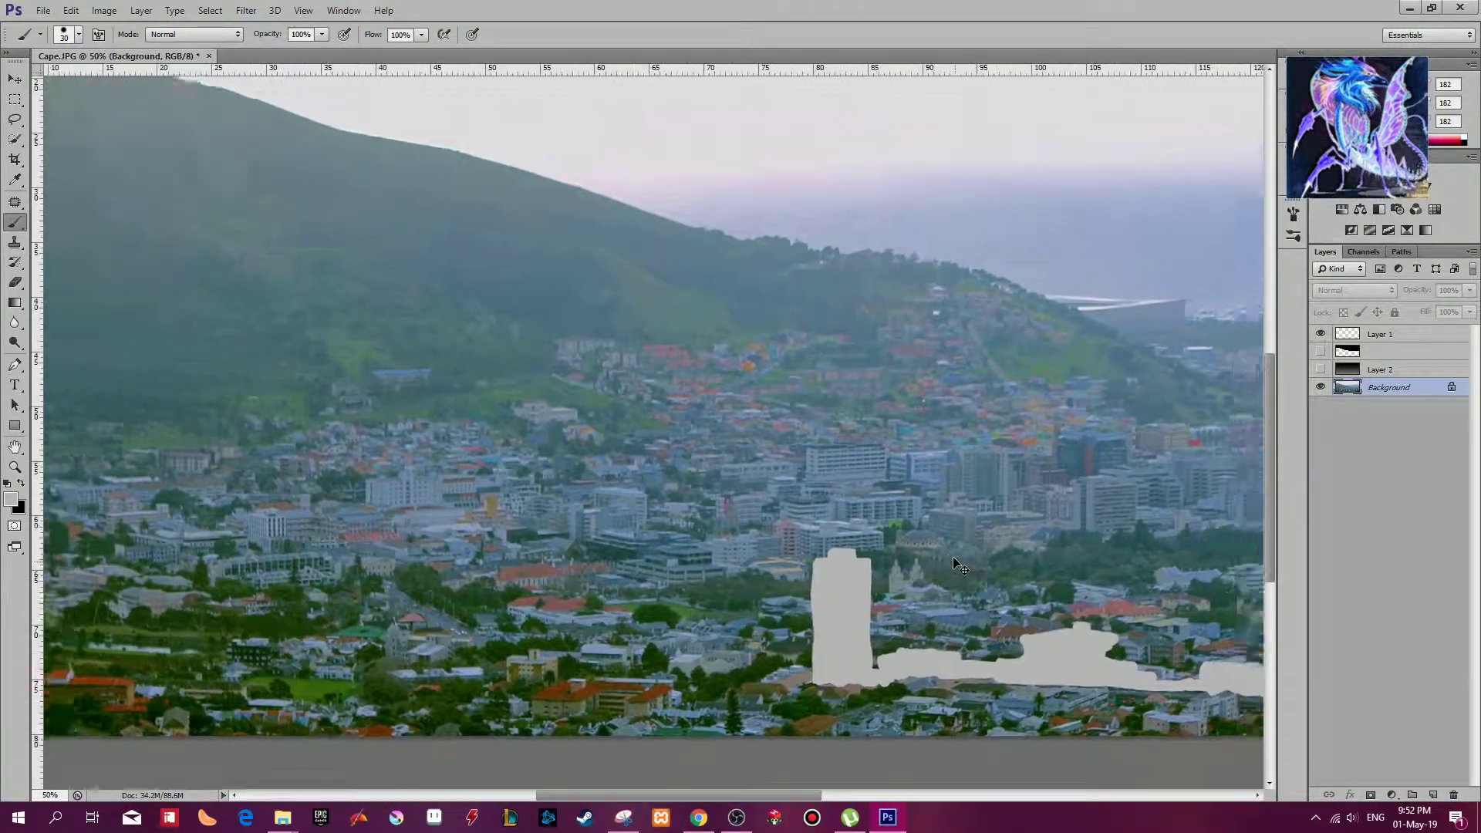
{"action": "key", "text": "ctrl+minus"}
{"action": "key", "text": "ctrl+minus"}
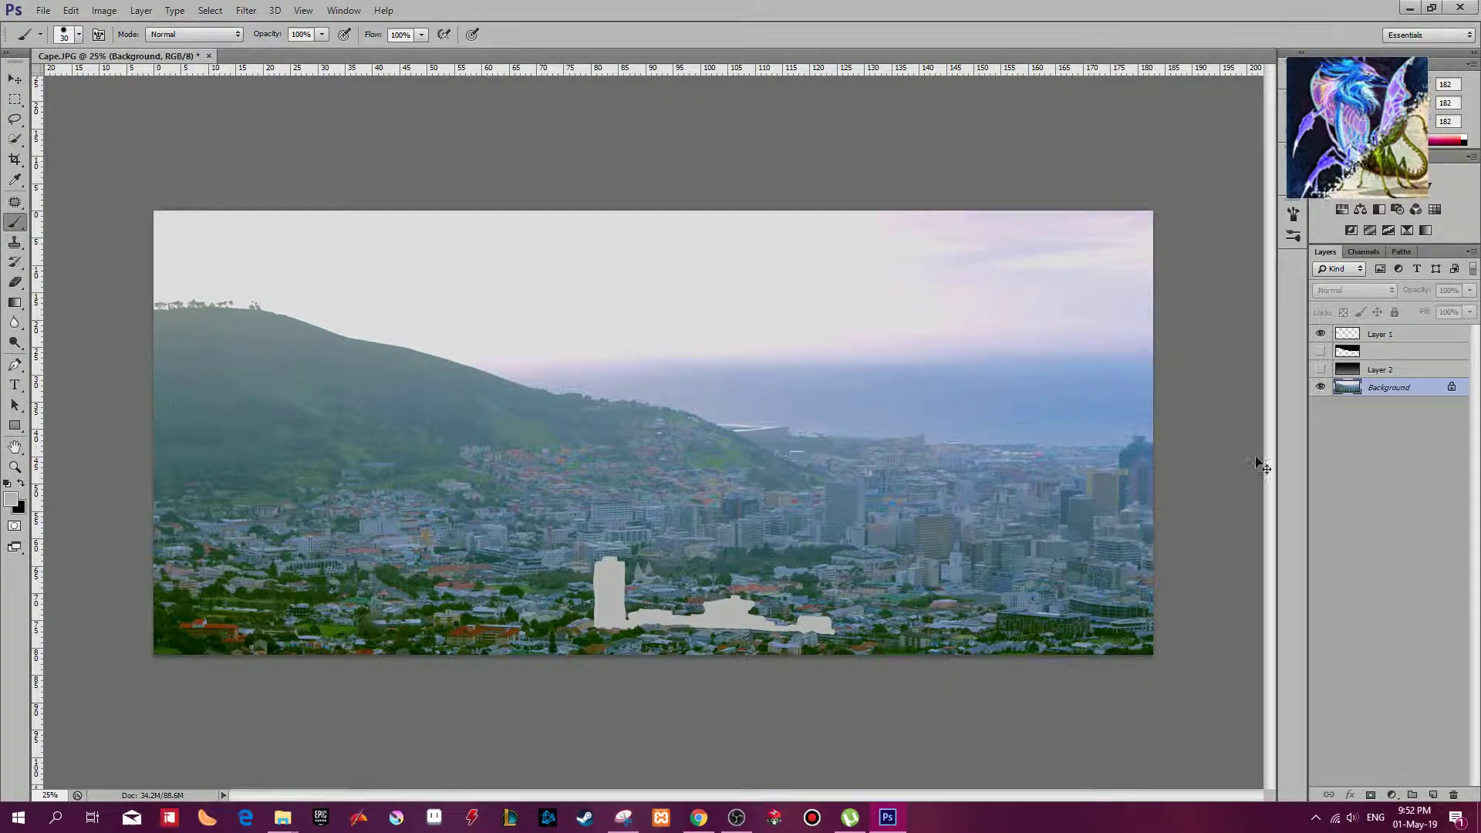
{"action": "key", "text": "ctrl+w"}
{"action": "key", "text": "n"}
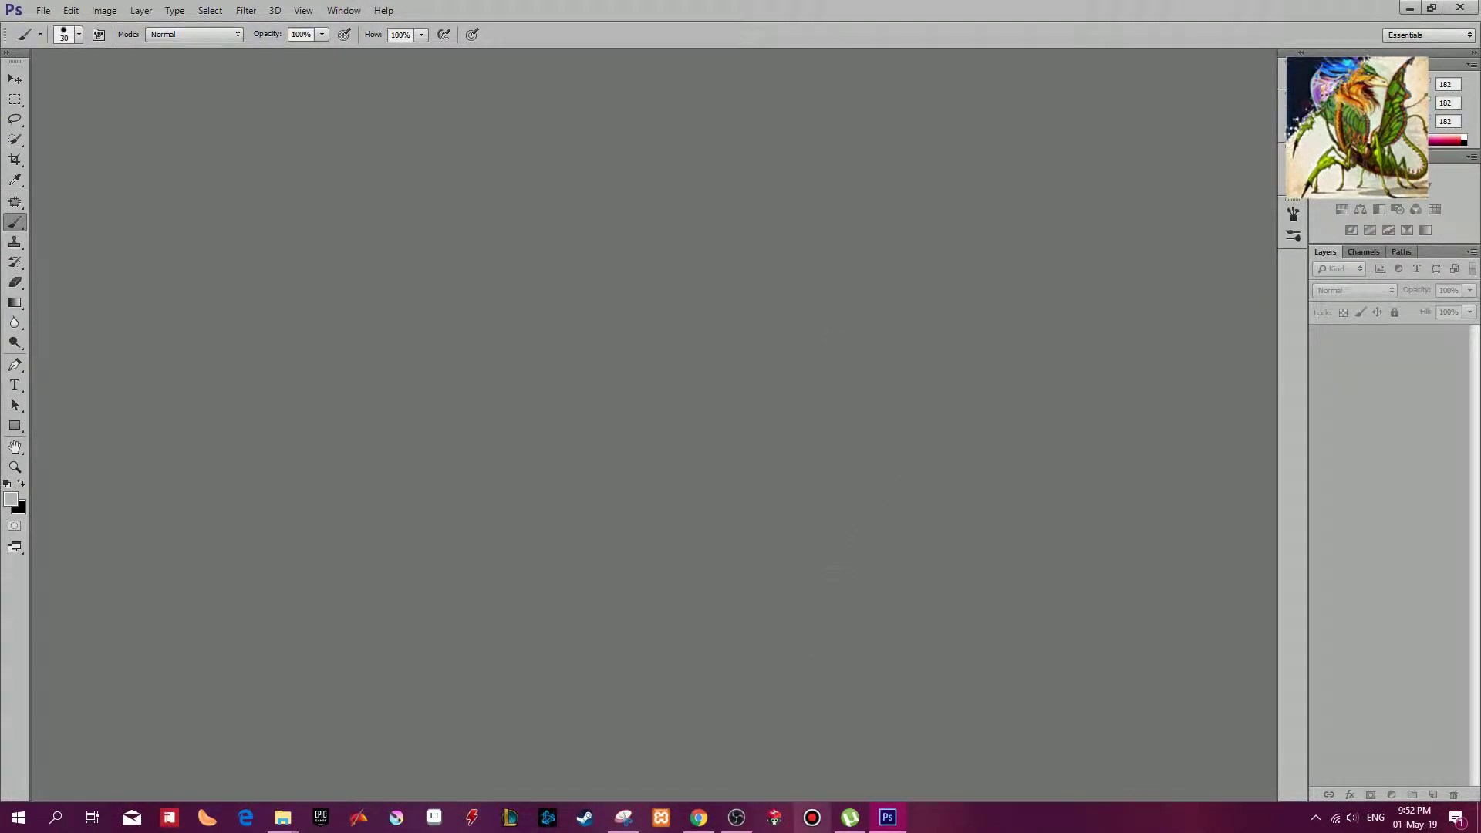
Step: Switch to Chrome, caption the Facebook 3D photo post "Im a floating 3D building - Look at me;" and share it
{"action": "left_click", "coordinate": [698, 817]}
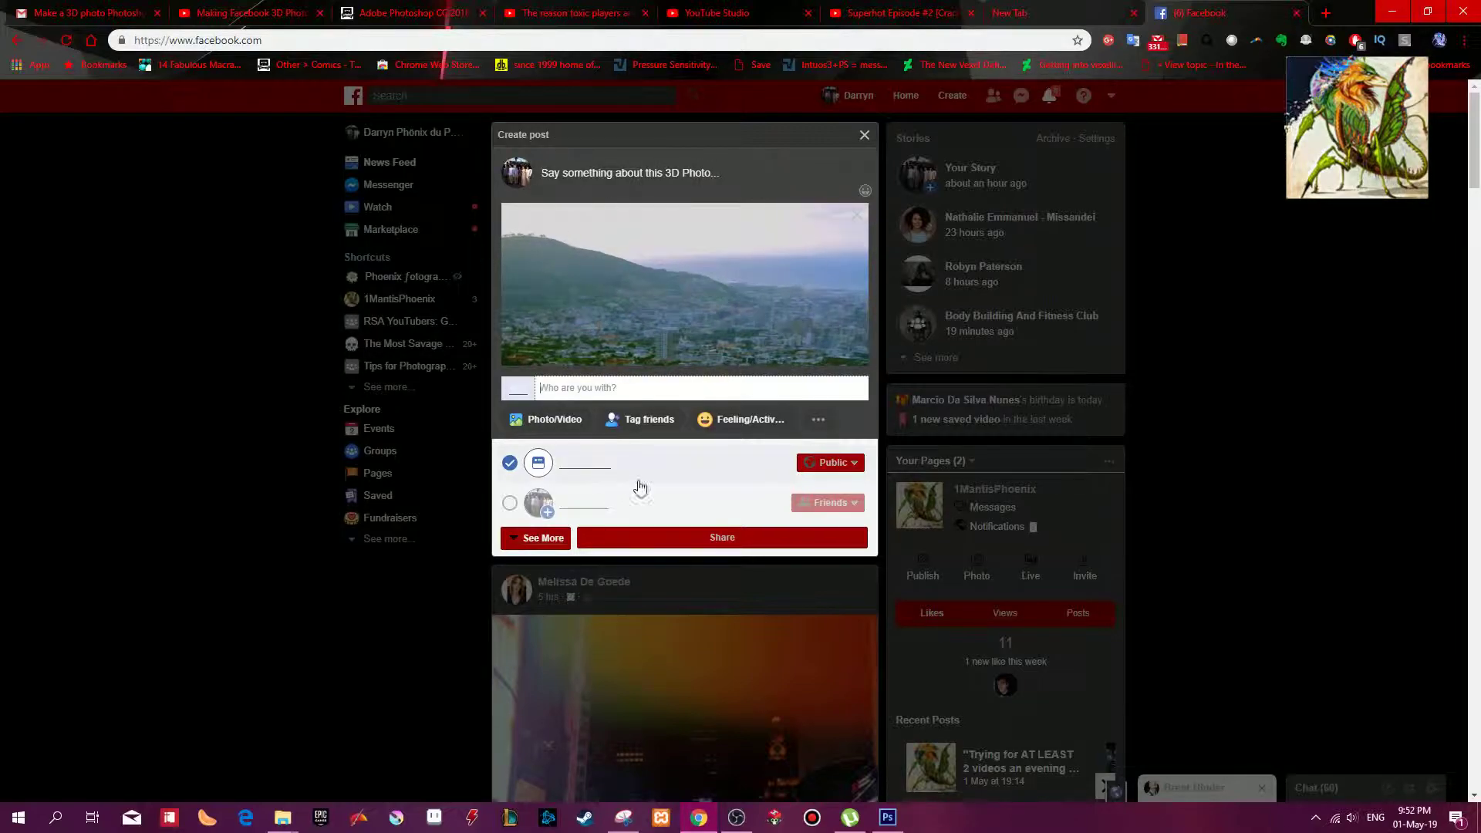
{"action": "left_click", "coordinate": [663, 198]}
{"action": "type", "text": "Im a floating 3D"}
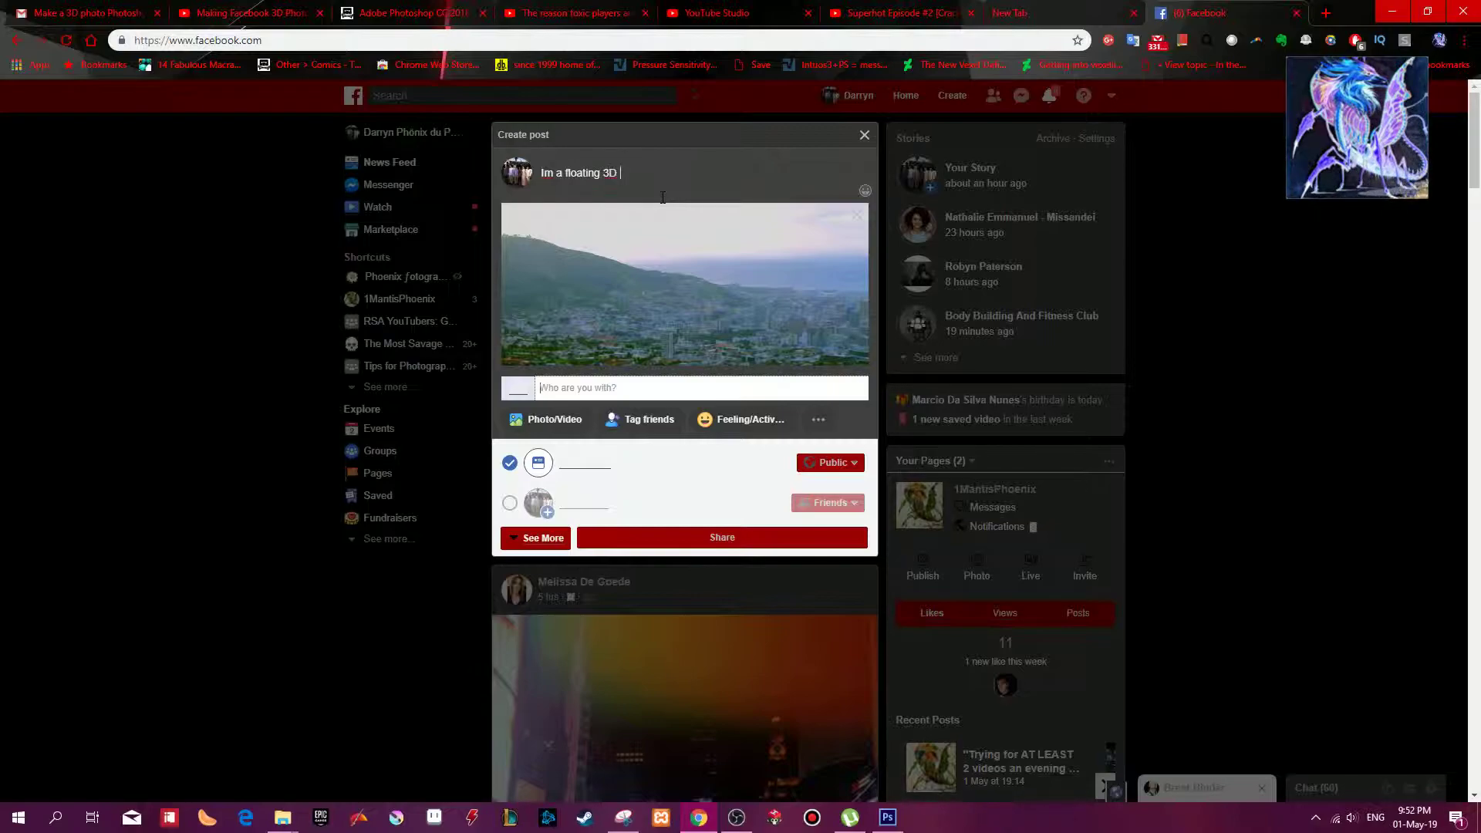
{"action": "type", "text": " building - Look at m"}
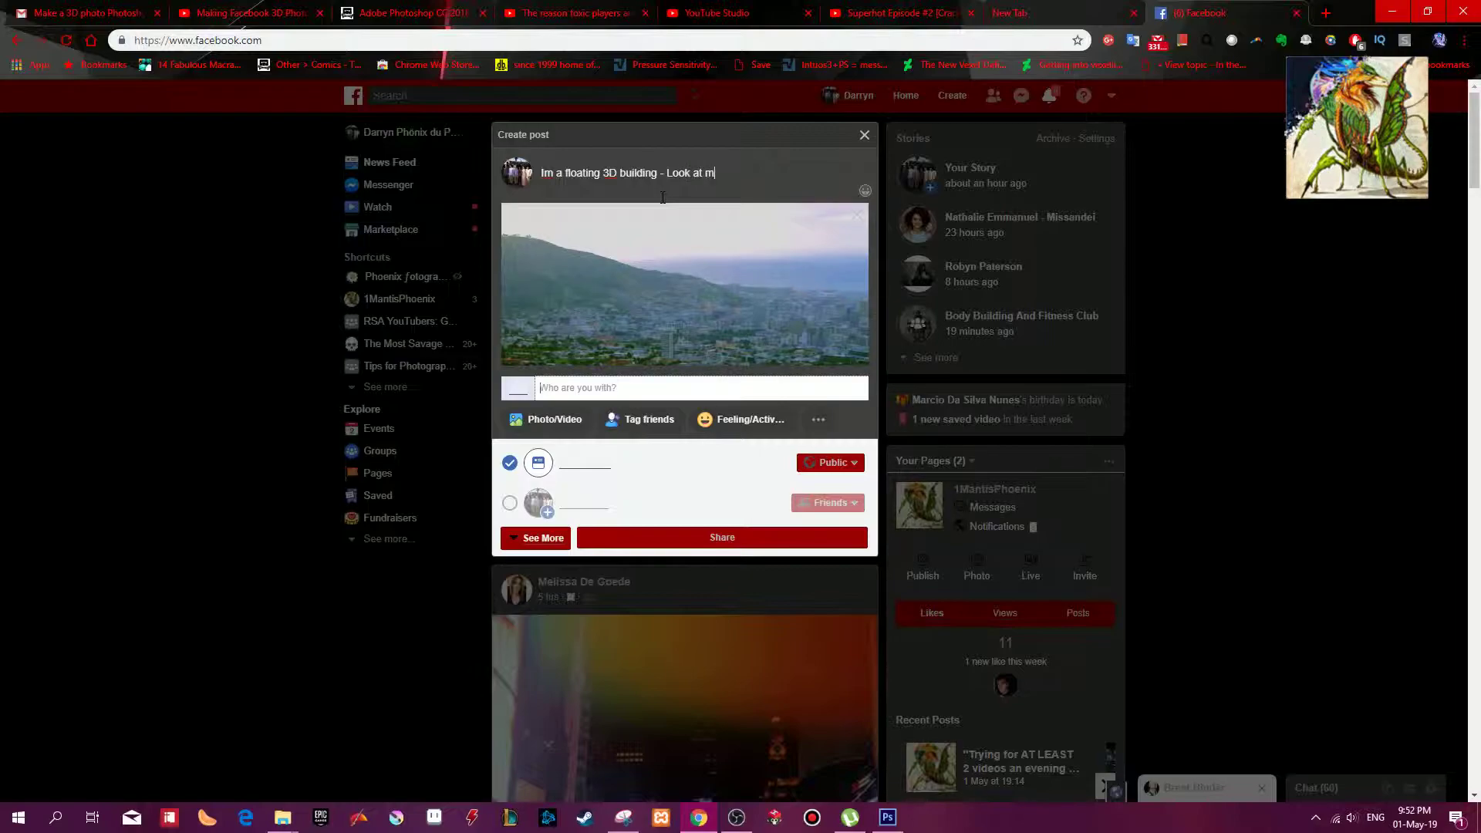
{"action": "left_click", "coordinate": [654, 539]}
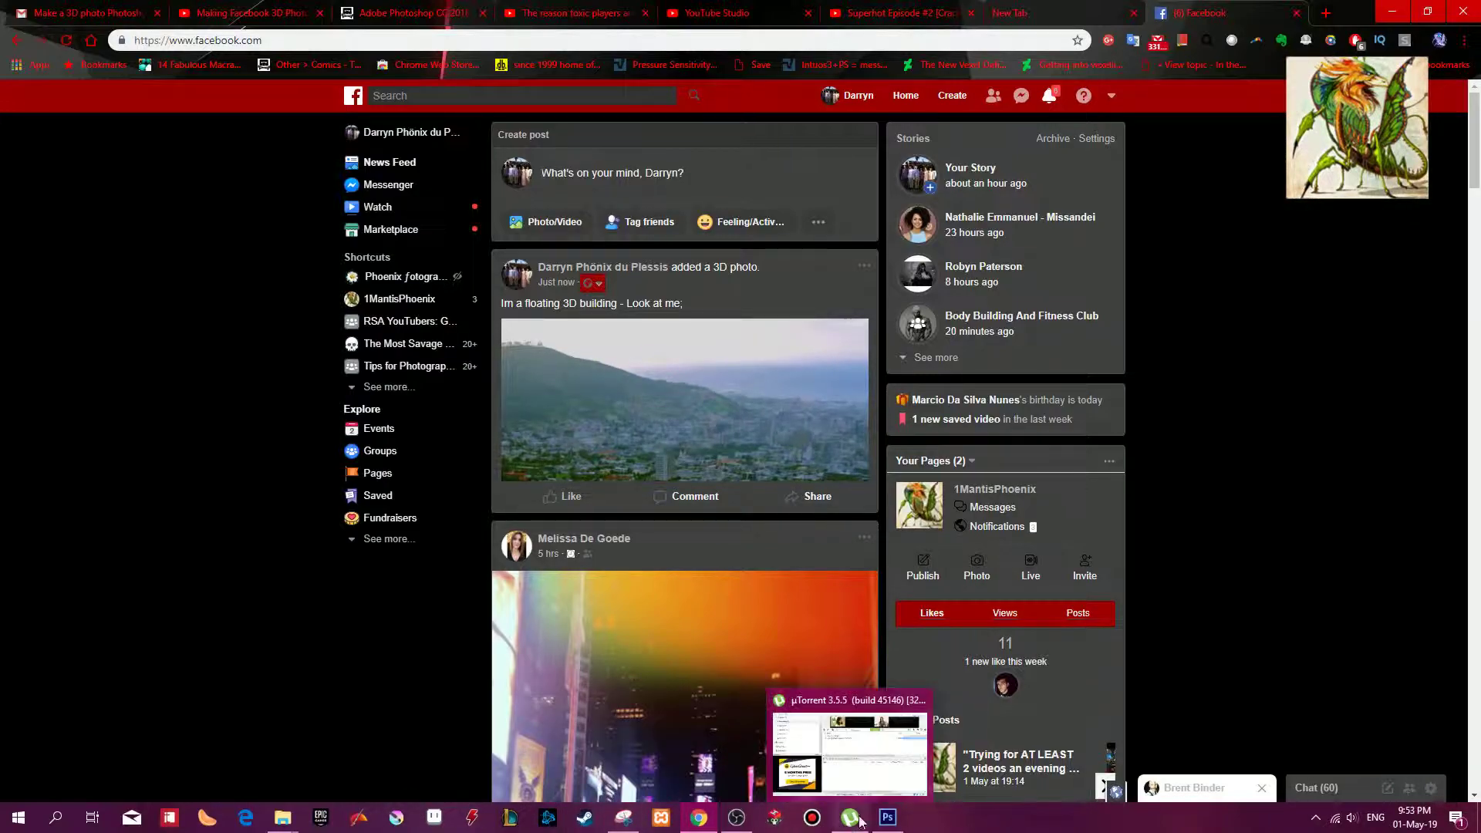
Step: Switch to File Explorer, open the subfolder listed before Vape Sale in Canon 700D Cameras, and select IMG_6982.JPG
{"action": "mouse_move", "coordinate": [879, 824]}
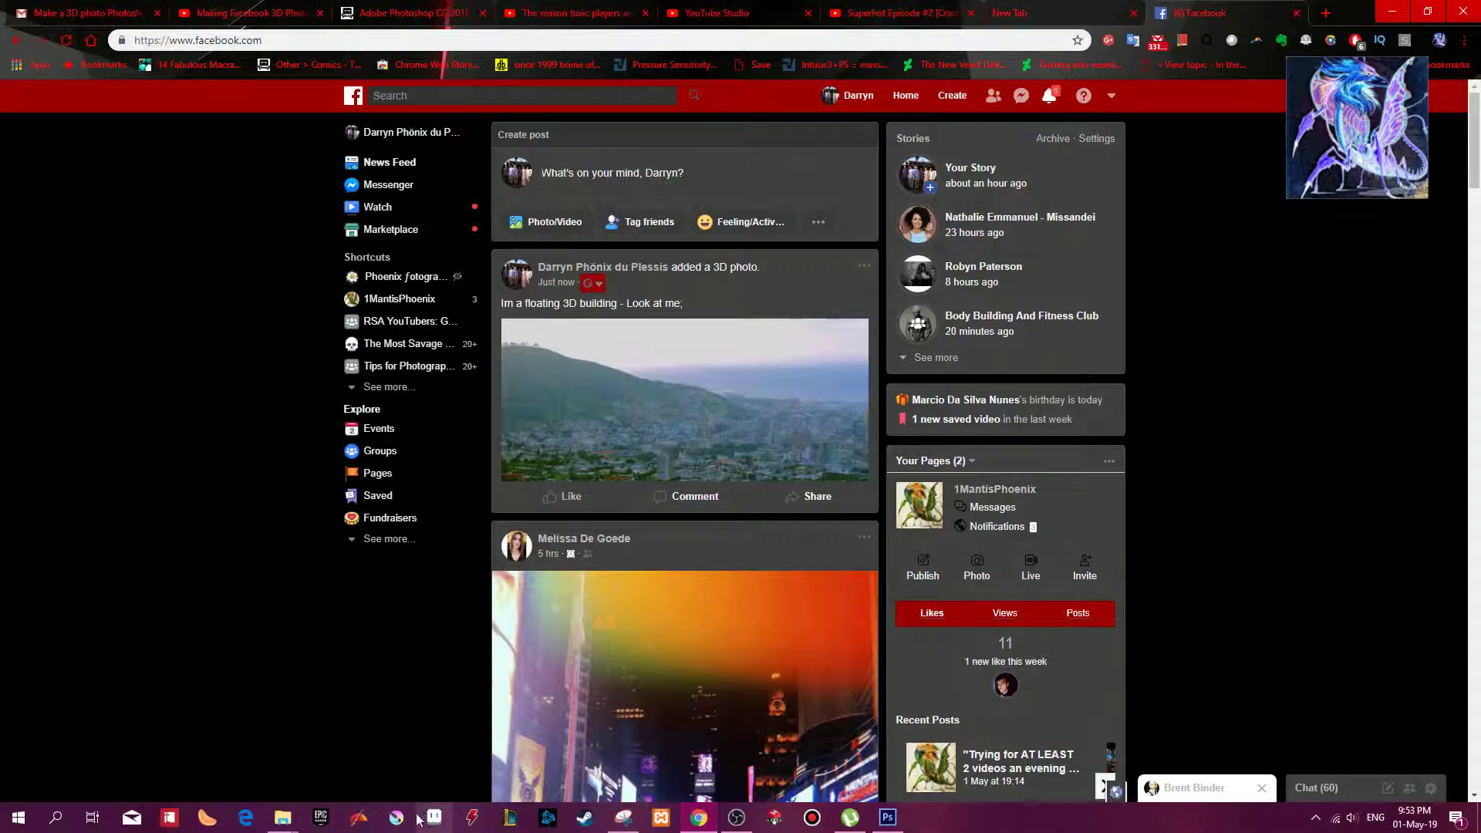
{"action": "left_click", "coordinate": [282, 818]}
{"action": "left_click", "coordinate": [287, 763]}
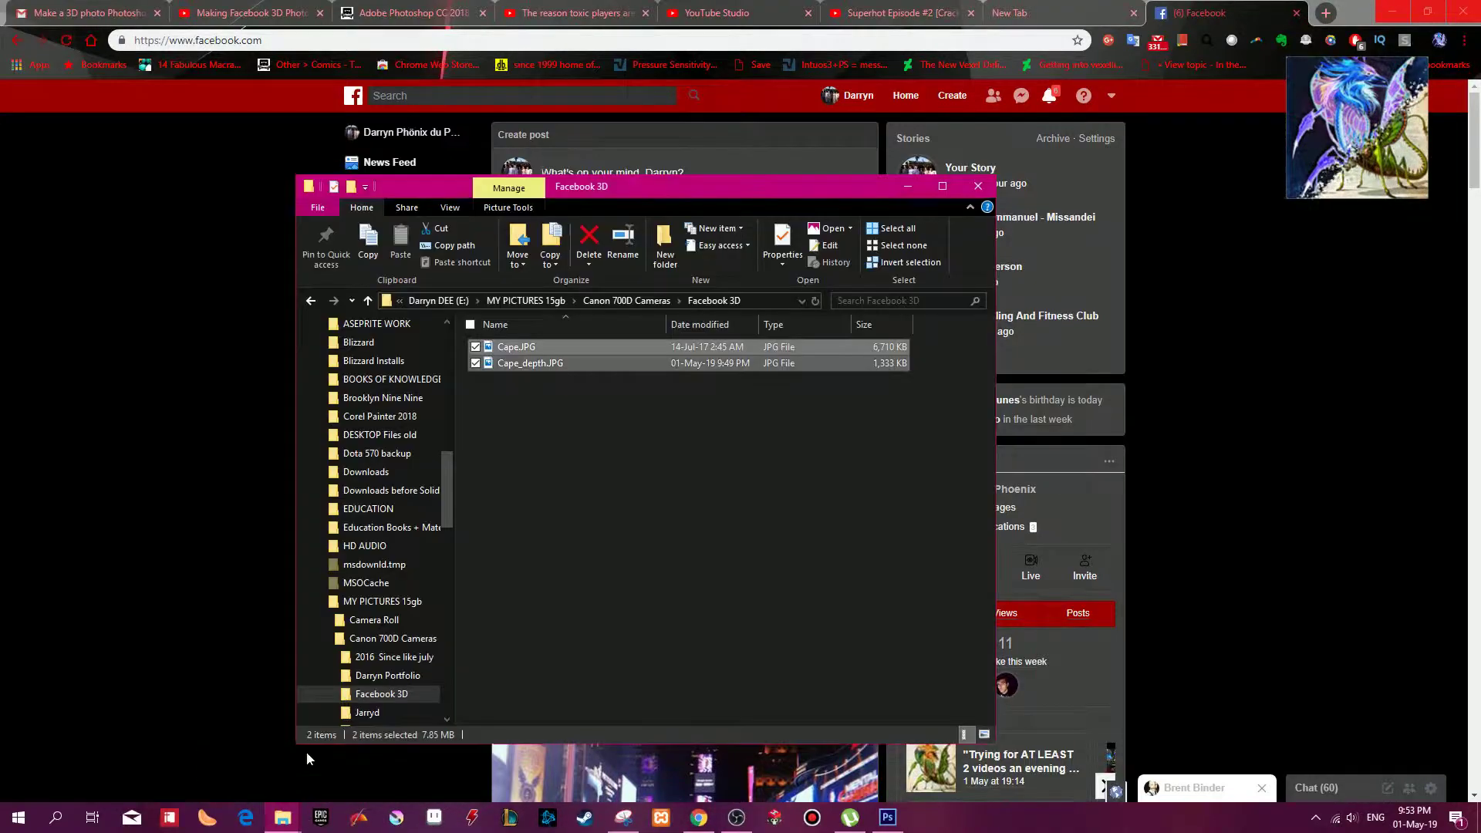
{"action": "key", "text": "alt+Up"}
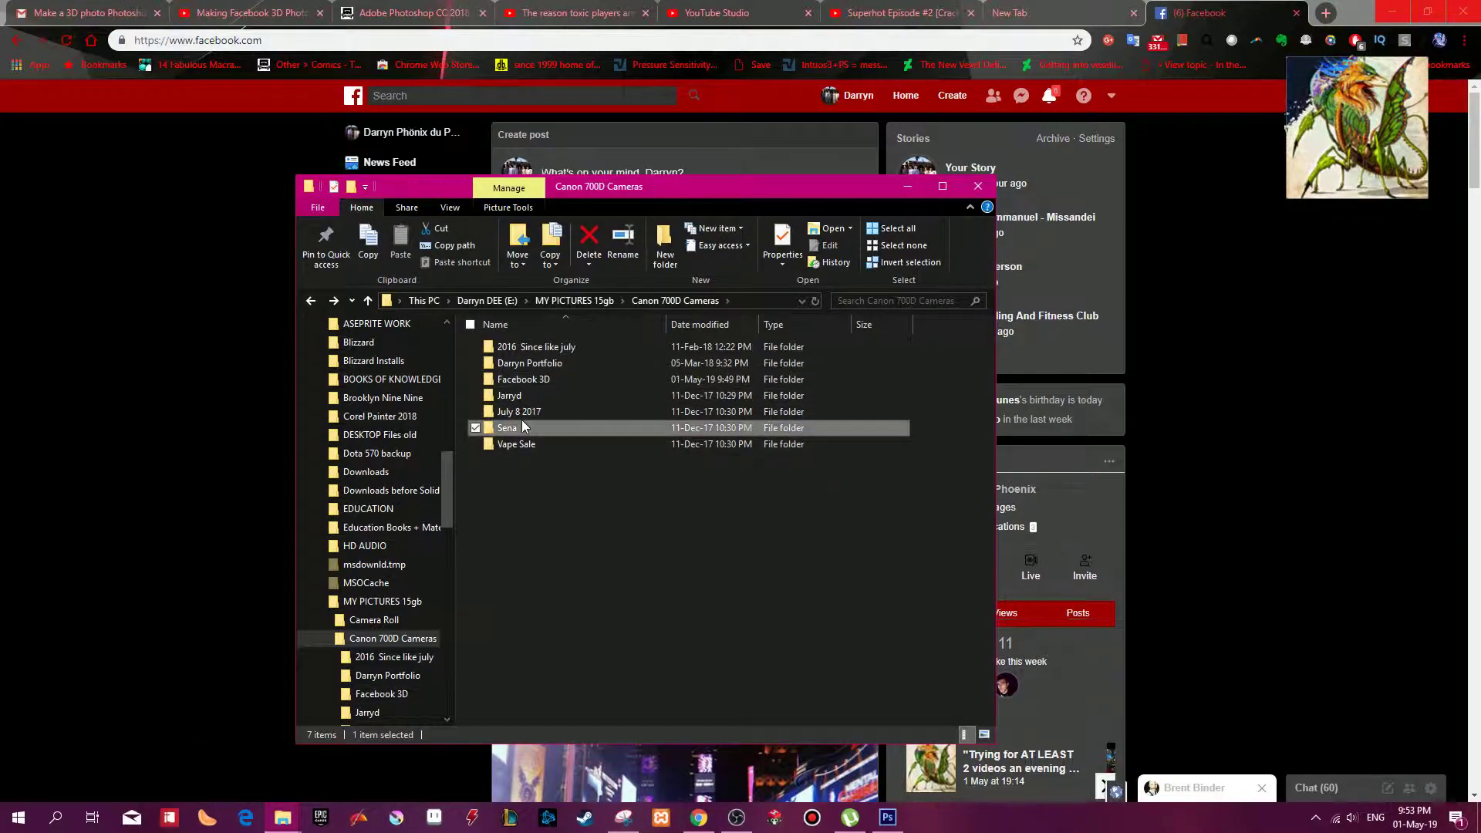
{"action": "double_click", "coordinate": [521, 426]}
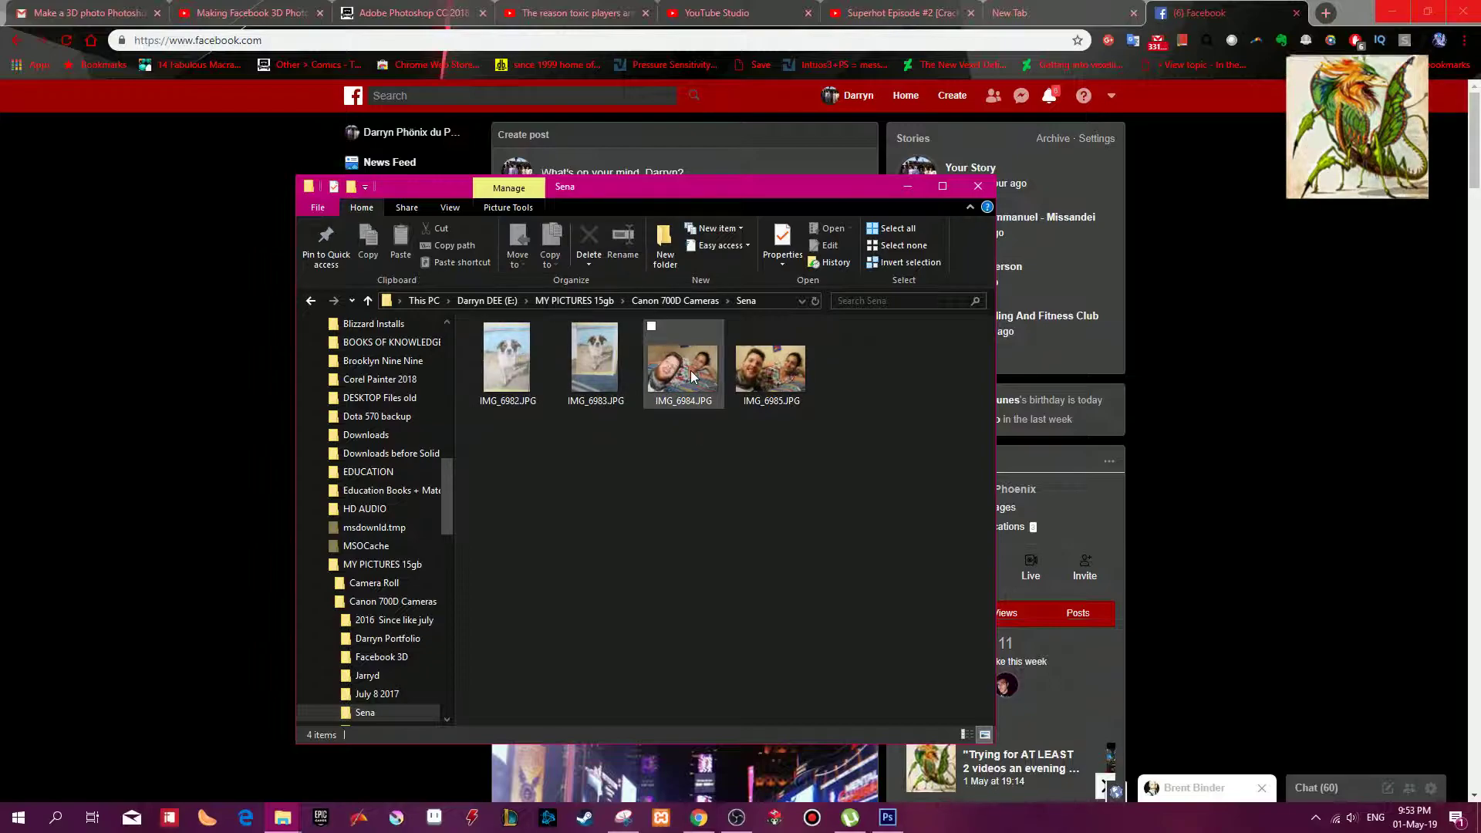
{"action": "left_click", "coordinate": [526, 373]}
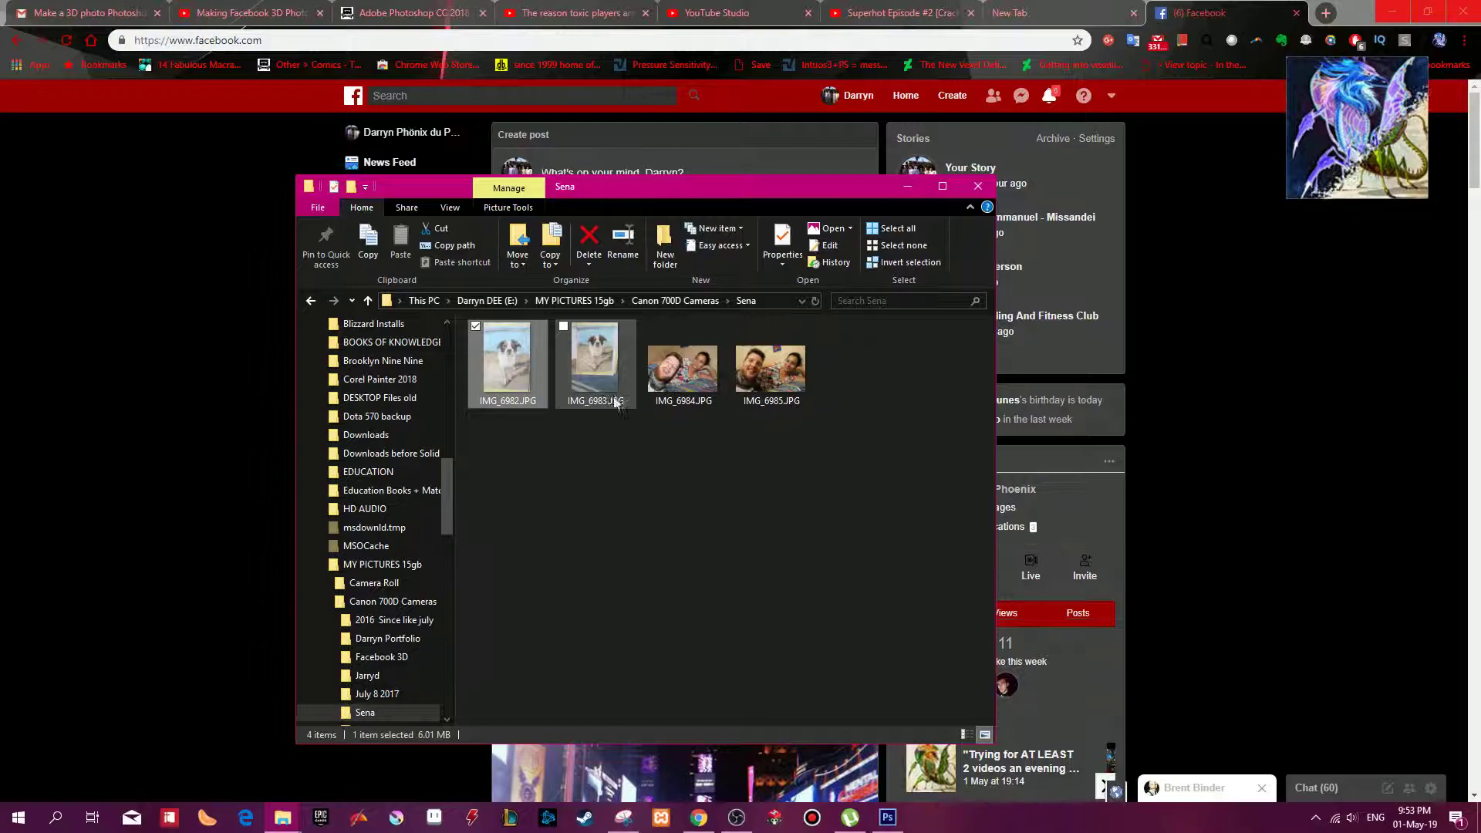
Step: Open the July 8 2017 folder in Canon 700D Cameras and look through its photo thumbnails
{"action": "key", "text": "BackSpace"}
{"action": "left_click", "coordinate": [552, 411]}
{"action": "double_click", "coordinate": [552, 411]}
{"action": "scroll", "coordinate": [739, 511], "scroll_direction": "down", "scroll_amount": 10}
{"action": "scroll", "coordinate": [739, 511], "scroll_direction": "down", "scroll_amount": 13}
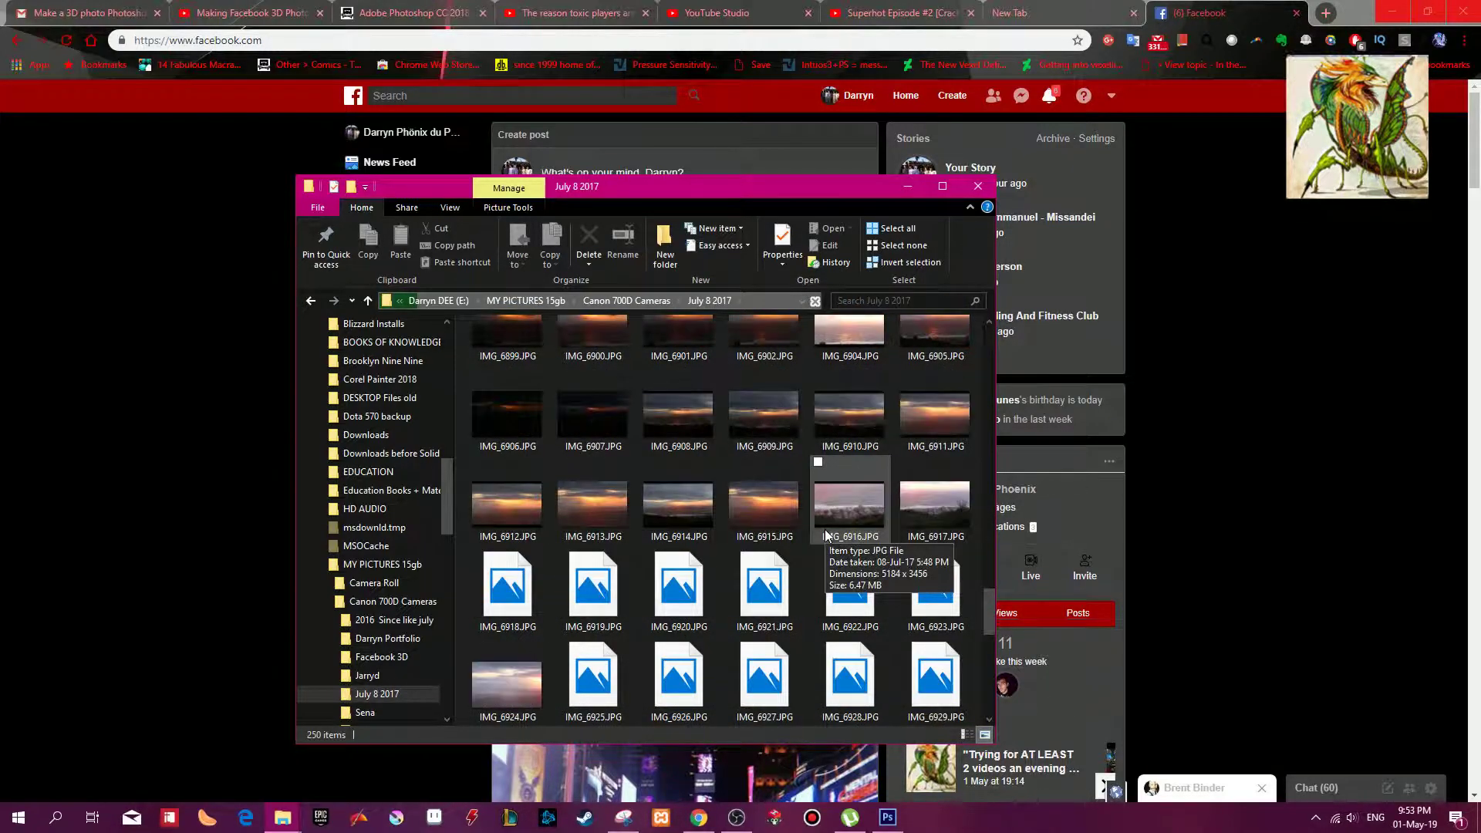
{"action": "scroll", "coordinate": [891, 599], "scroll_direction": "down", "scroll_amount": 4}
{"action": "scroll", "coordinate": [848, 633], "scroll_direction": "down", "scroll_amount": 8}
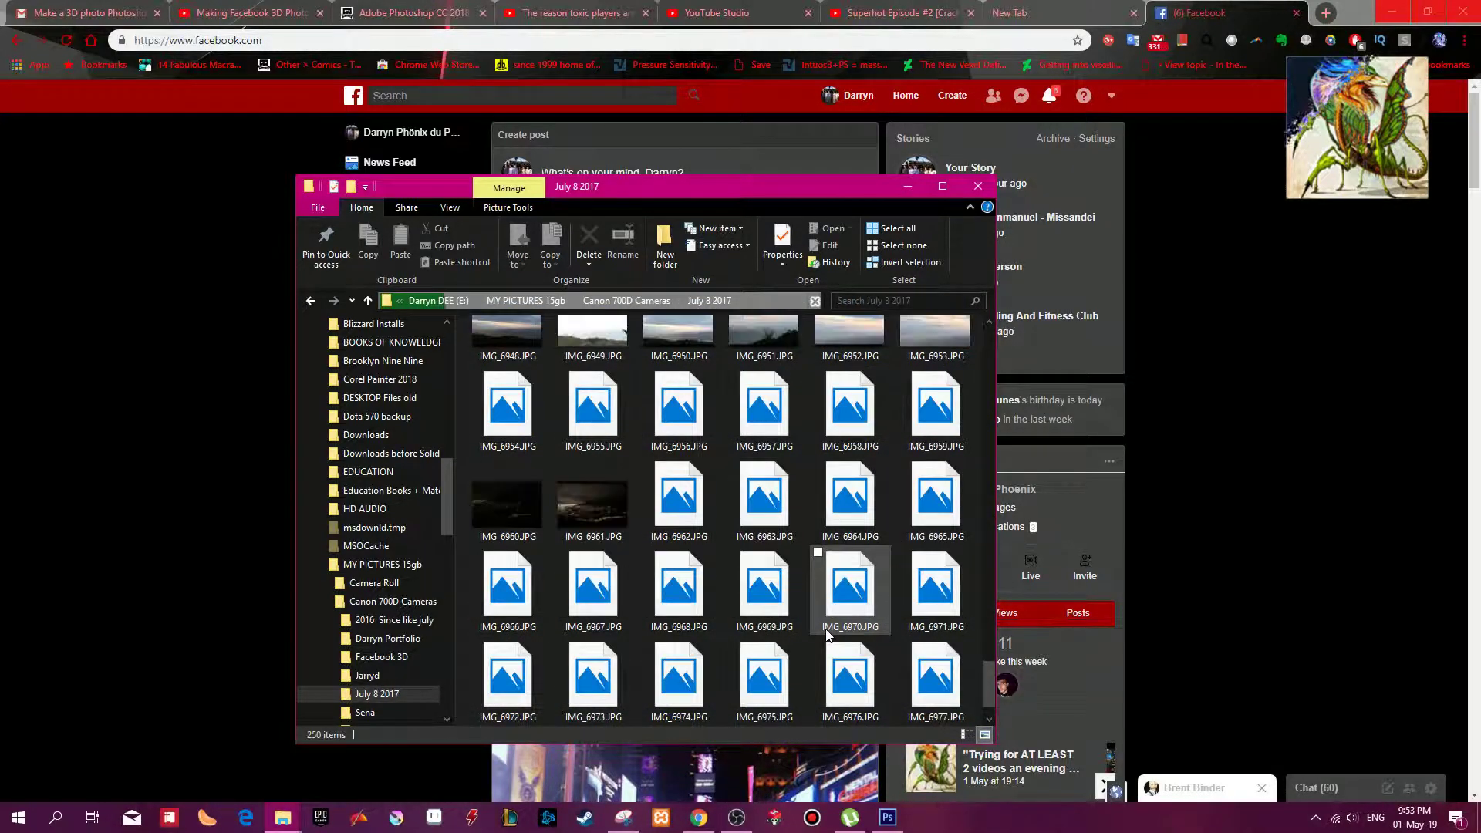
{"action": "scroll", "coordinate": [831, 620], "scroll_direction": "up", "scroll_amount": 3}
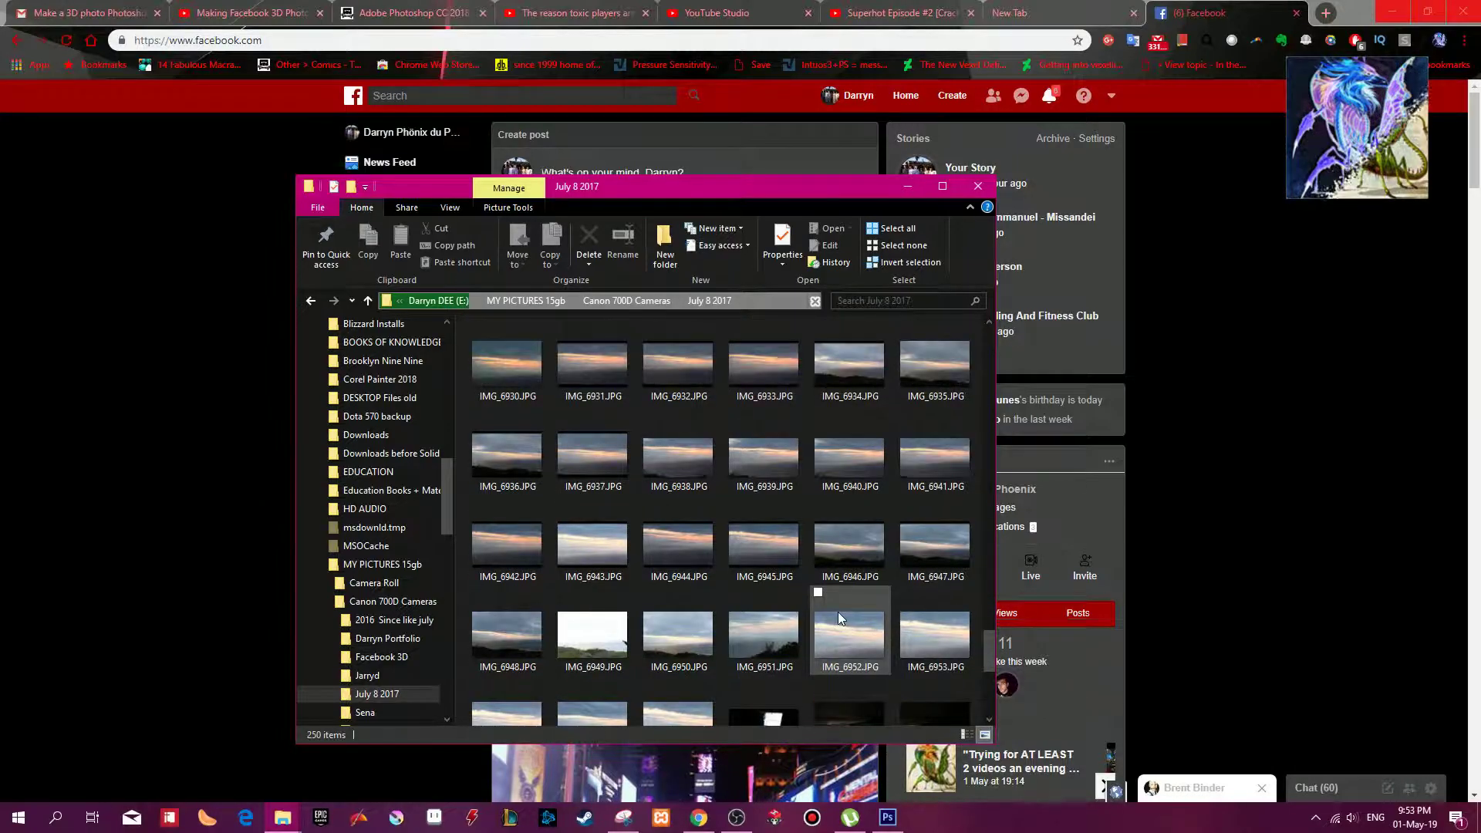
{"action": "scroll", "coordinate": [839, 609], "scroll_direction": "up", "scroll_amount": 6}
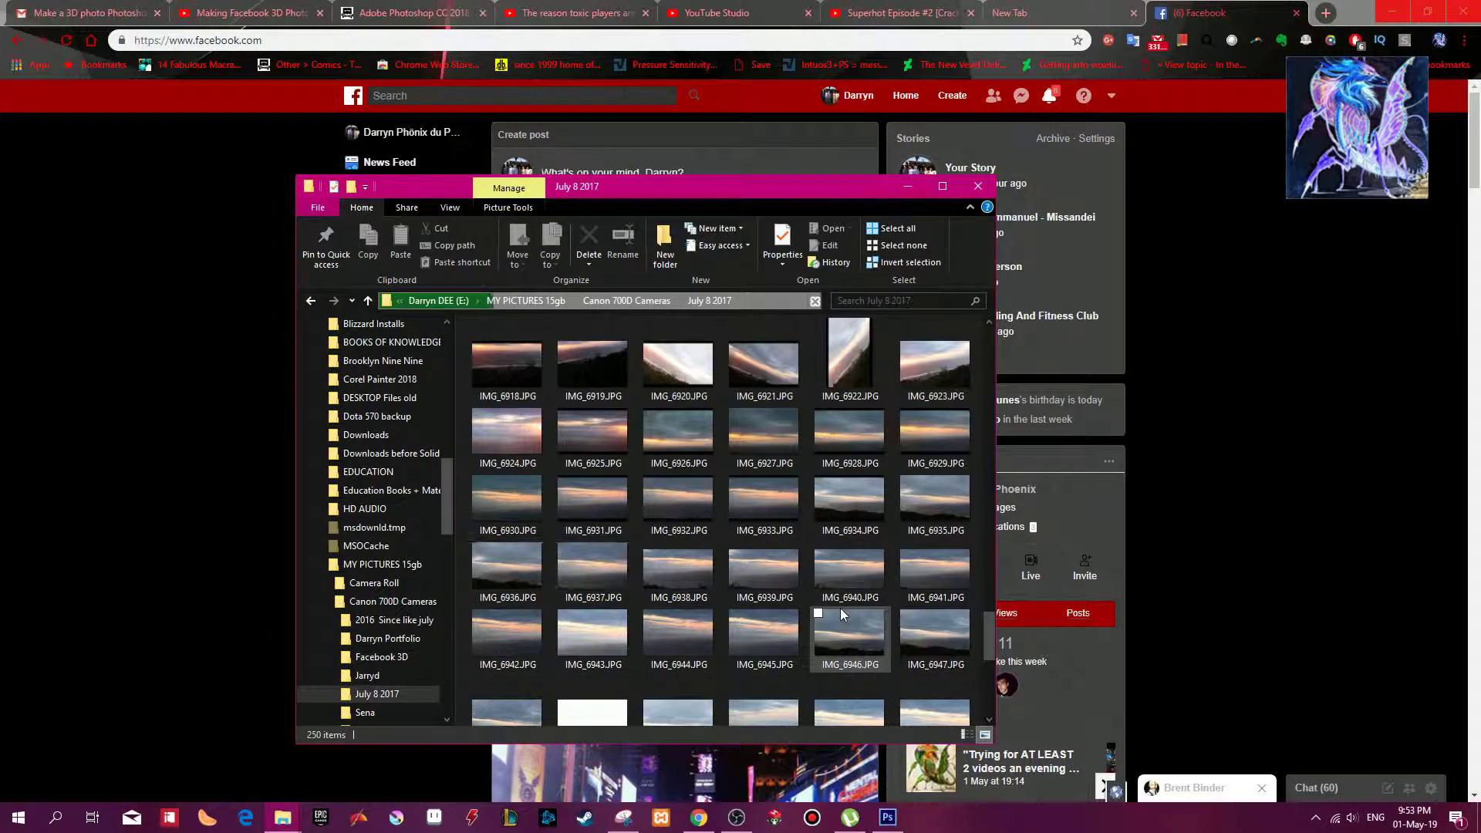
{"action": "scroll", "coordinate": [794, 548], "scroll_direction": "up", "scroll_amount": 4}
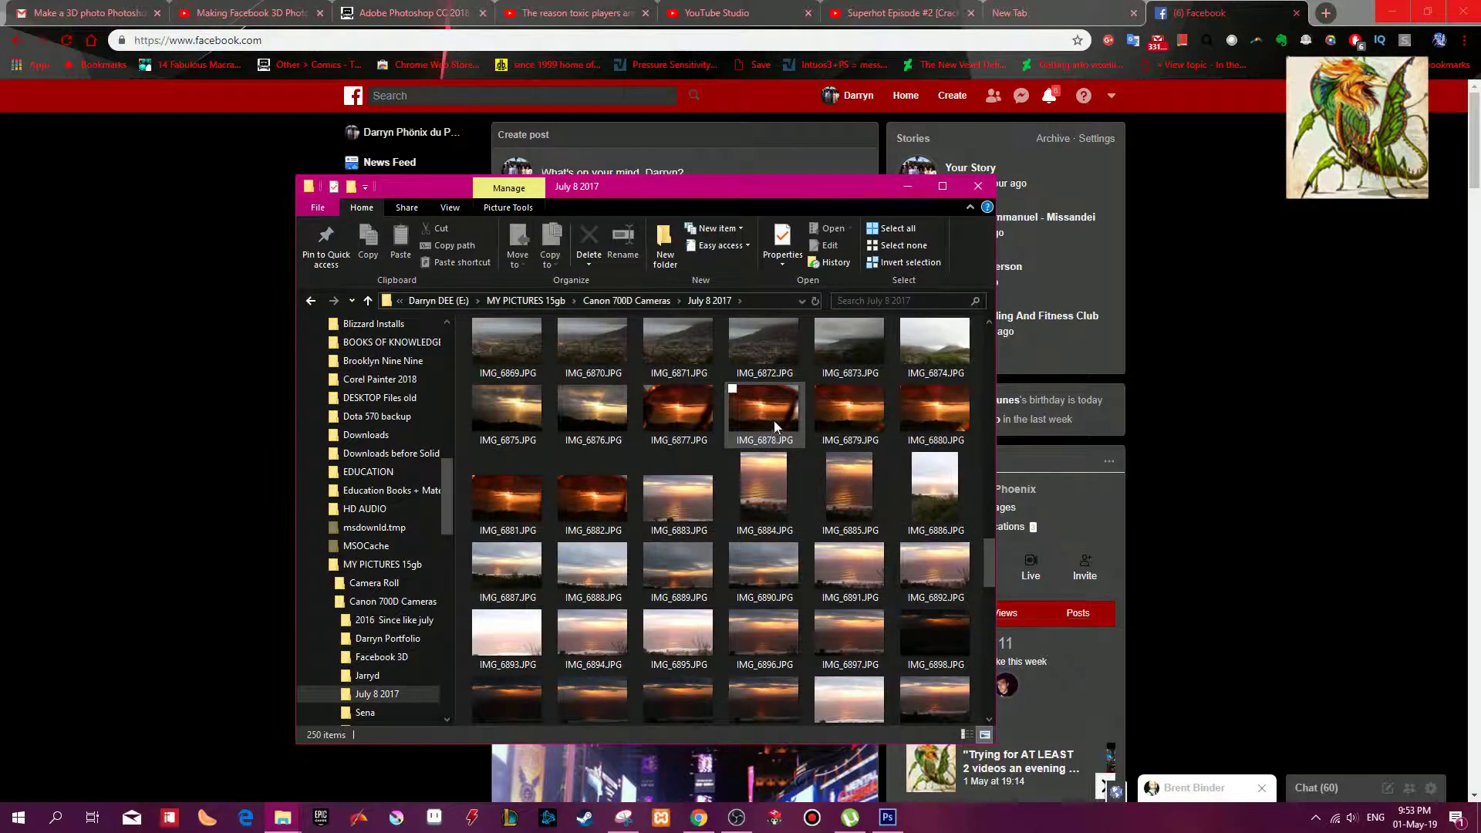
Step: View IMG_6883.JPG in Photos, page back through the sunset shots to the city and mountain views around IMG_6862.JPG, and close the viewer
{"action": "double_click", "coordinate": [803, 447]}
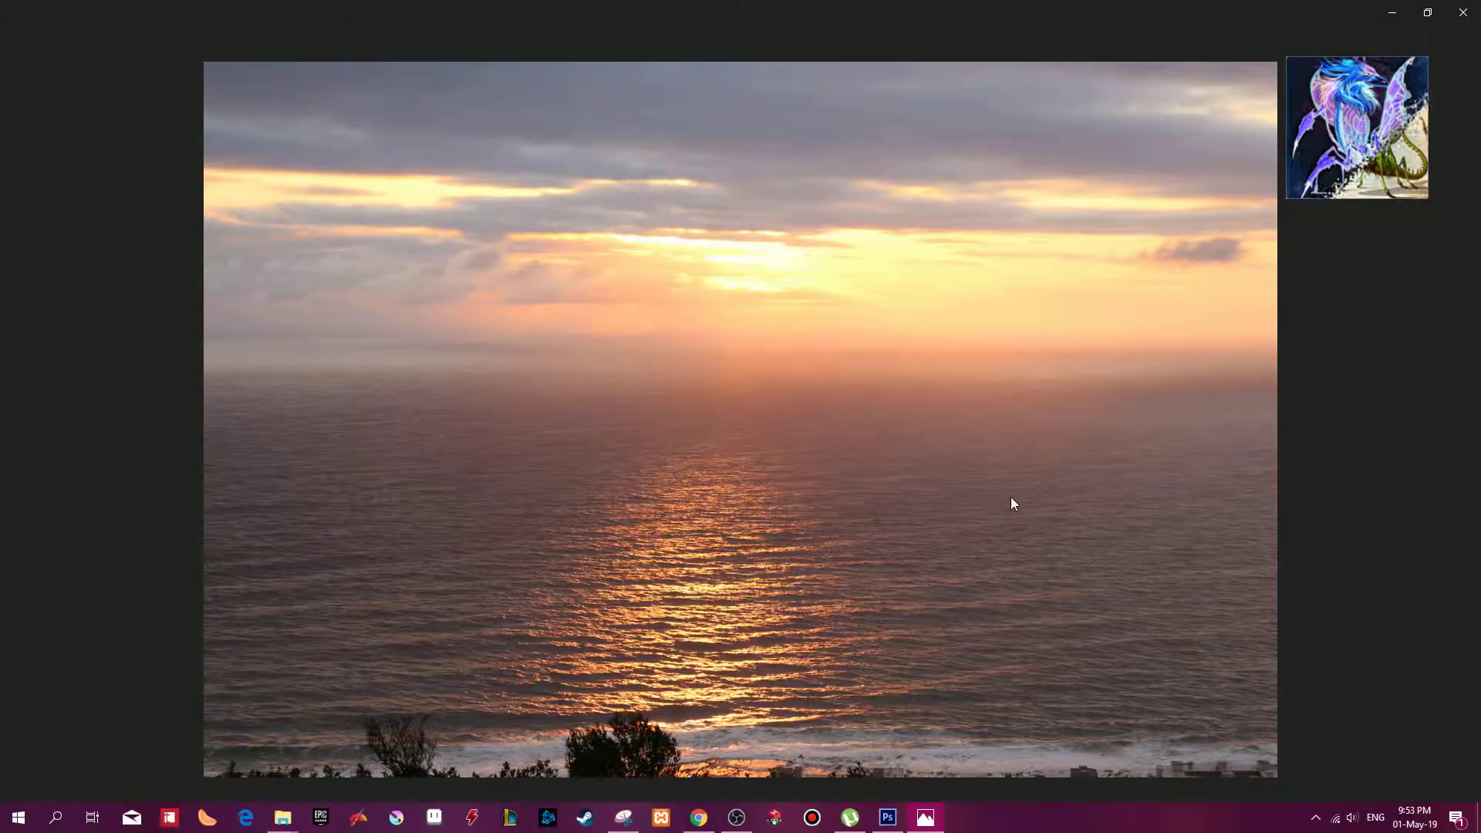
{"action": "key", "text": "Right"}
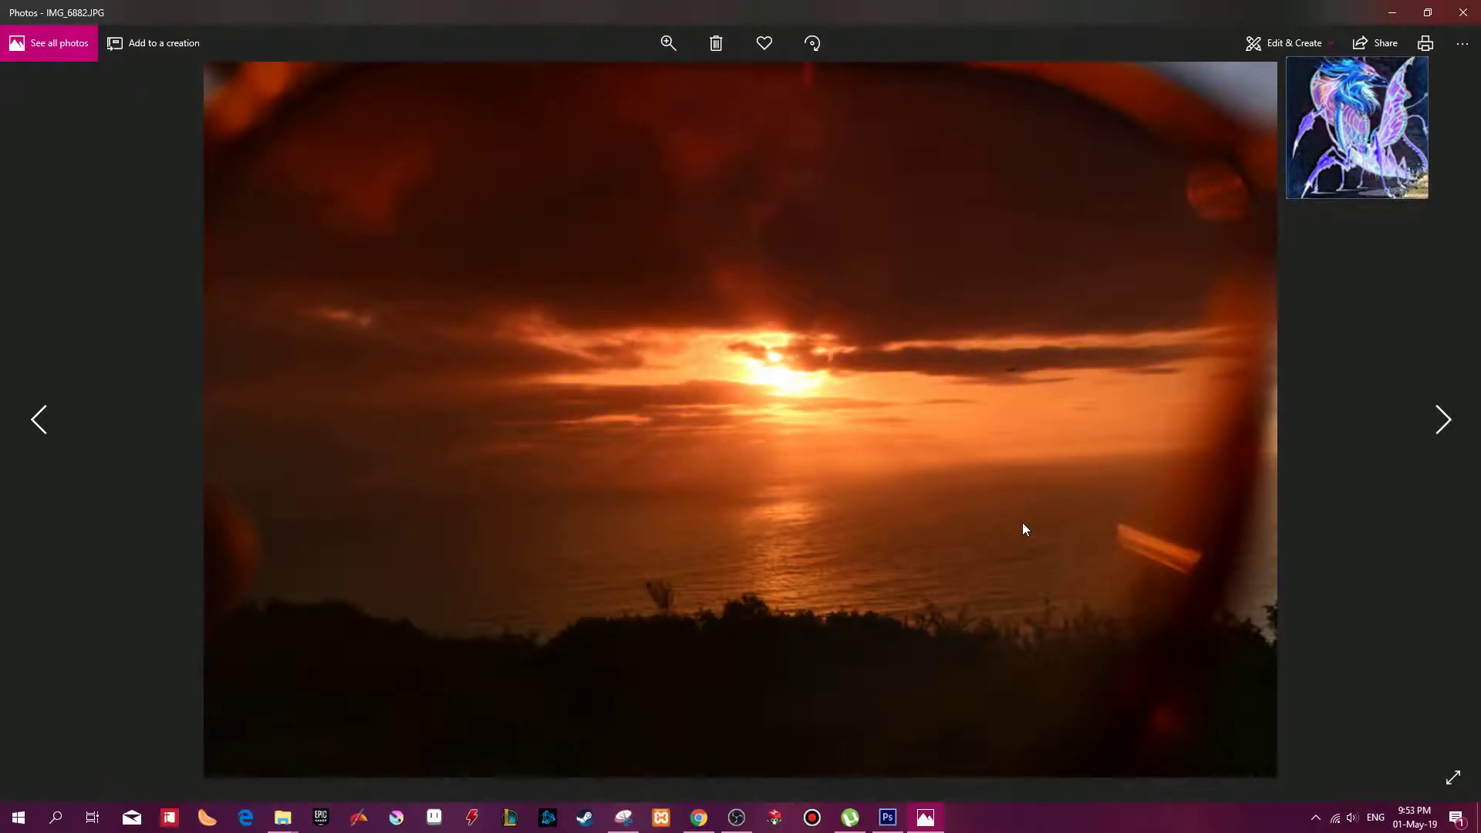
{"action": "key", "text": "Left"}
{"action": "key", "text": "Left"}
{"action": "key", "text": "Left"}
{"action": "key", "text": "Left"}
{"action": "key", "text": "Left"}
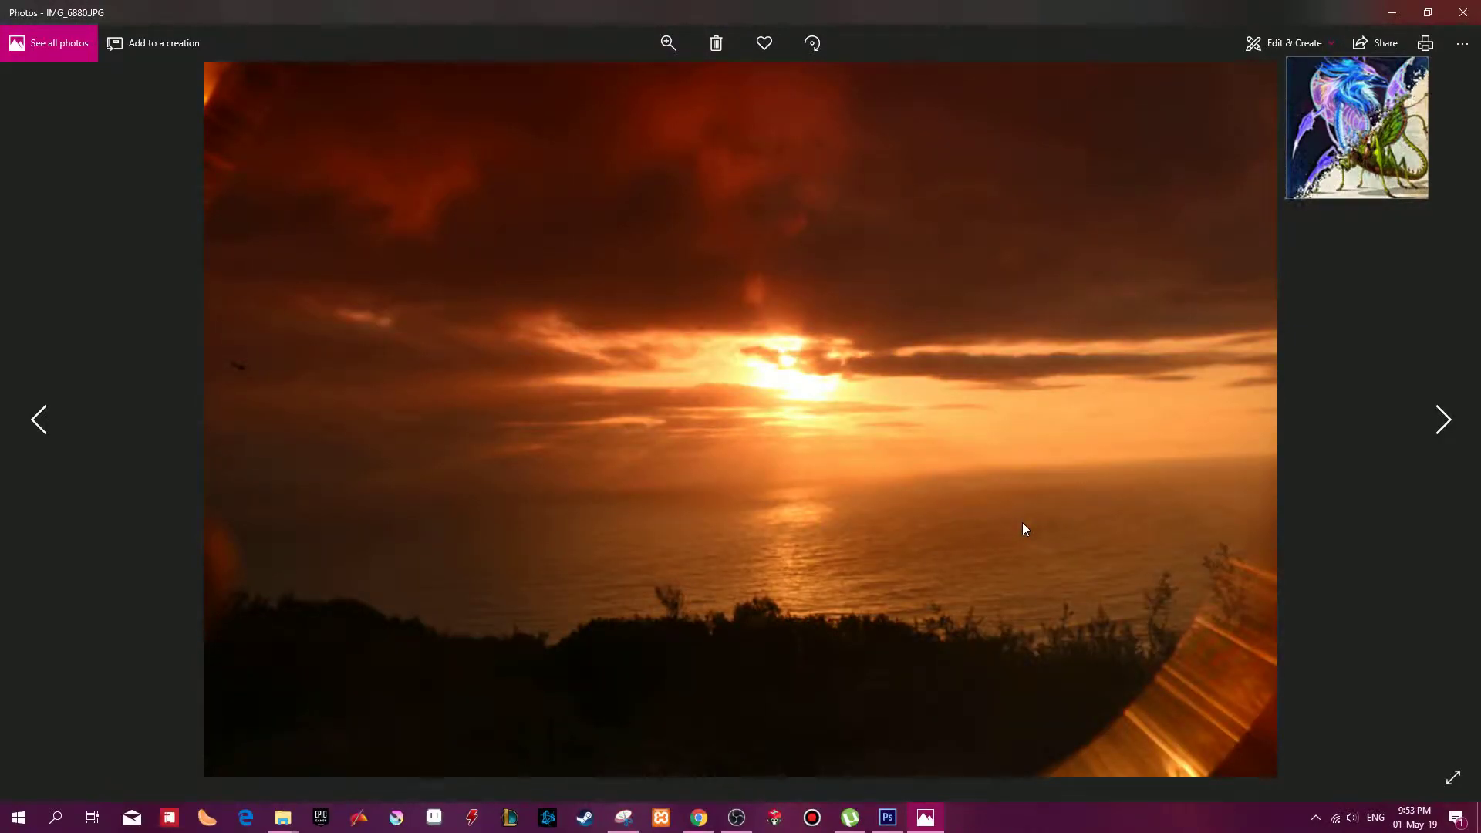
{"action": "key", "text": "Left"}
{"action": "key", "text": "Left"}
{"action": "key", "text": "Left"}
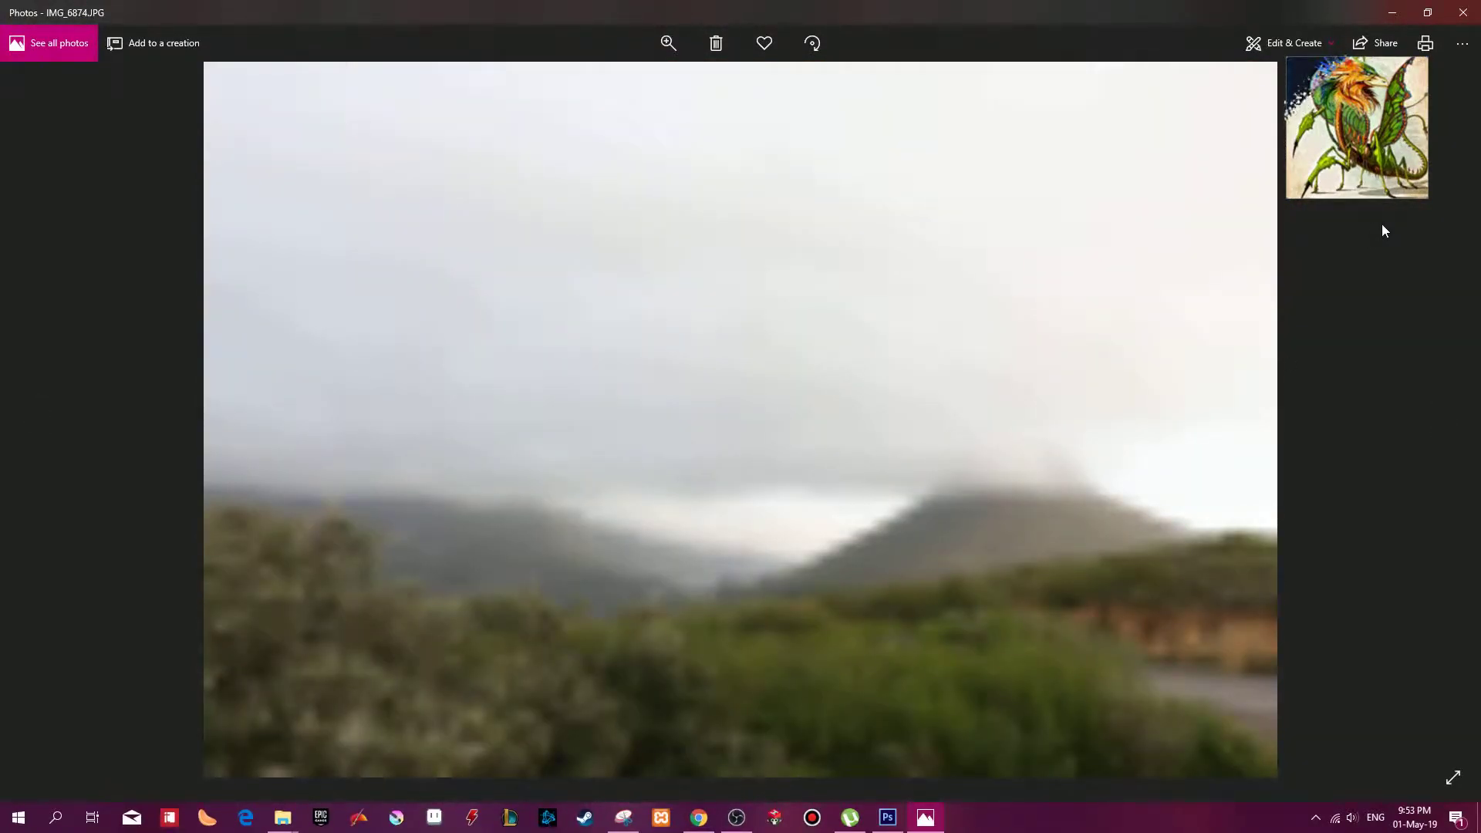
{"action": "key", "text": "Left"}
{"action": "key", "text": "Left"}
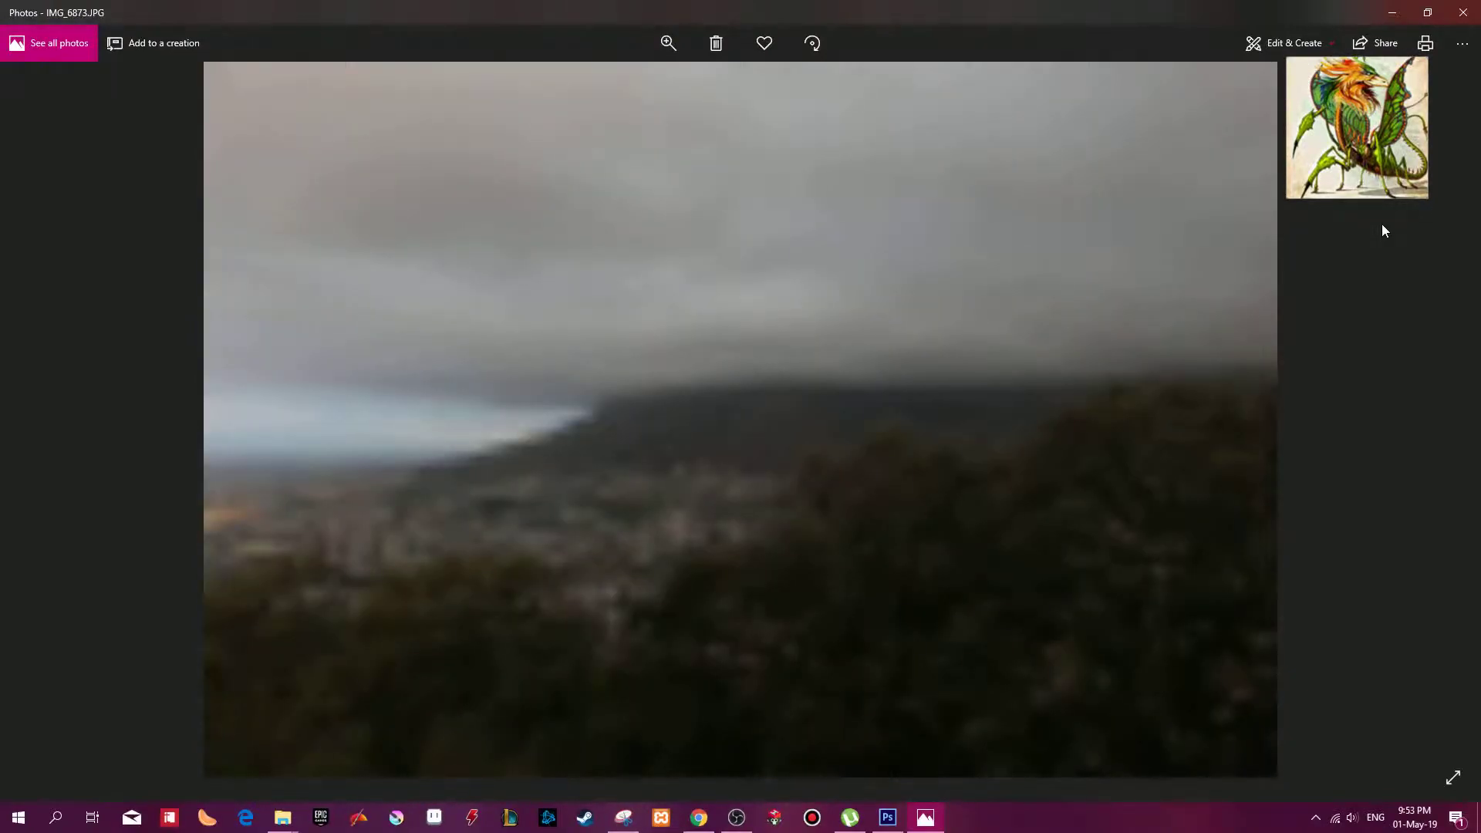
{"action": "key", "text": "Left"}
{"action": "key", "text": "Left"}
{"action": "key", "text": "Left"}
{"action": "key", "text": "Left"}
{"action": "key", "text": "Left"}
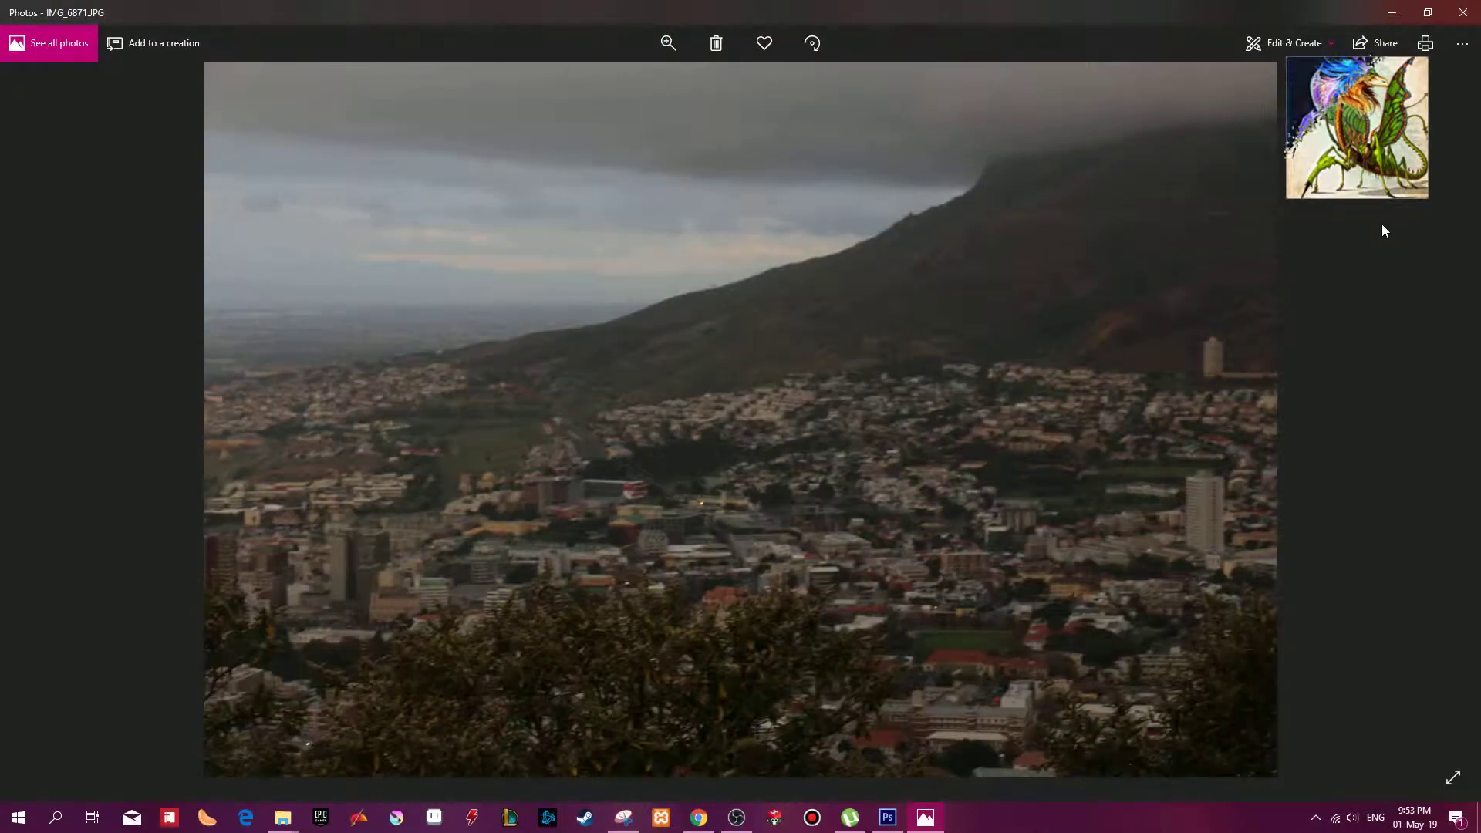
{"action": "key", "text": "Left"}
{"action": "key", "text": "Left"}
{"action": "key", "text": "Left"}
{"action": "key", "text": "Left"}
{"action": "key", "text": "Left"}
{"action": "key", "text": "Left"}
{"action": "key", "text": "Left"}
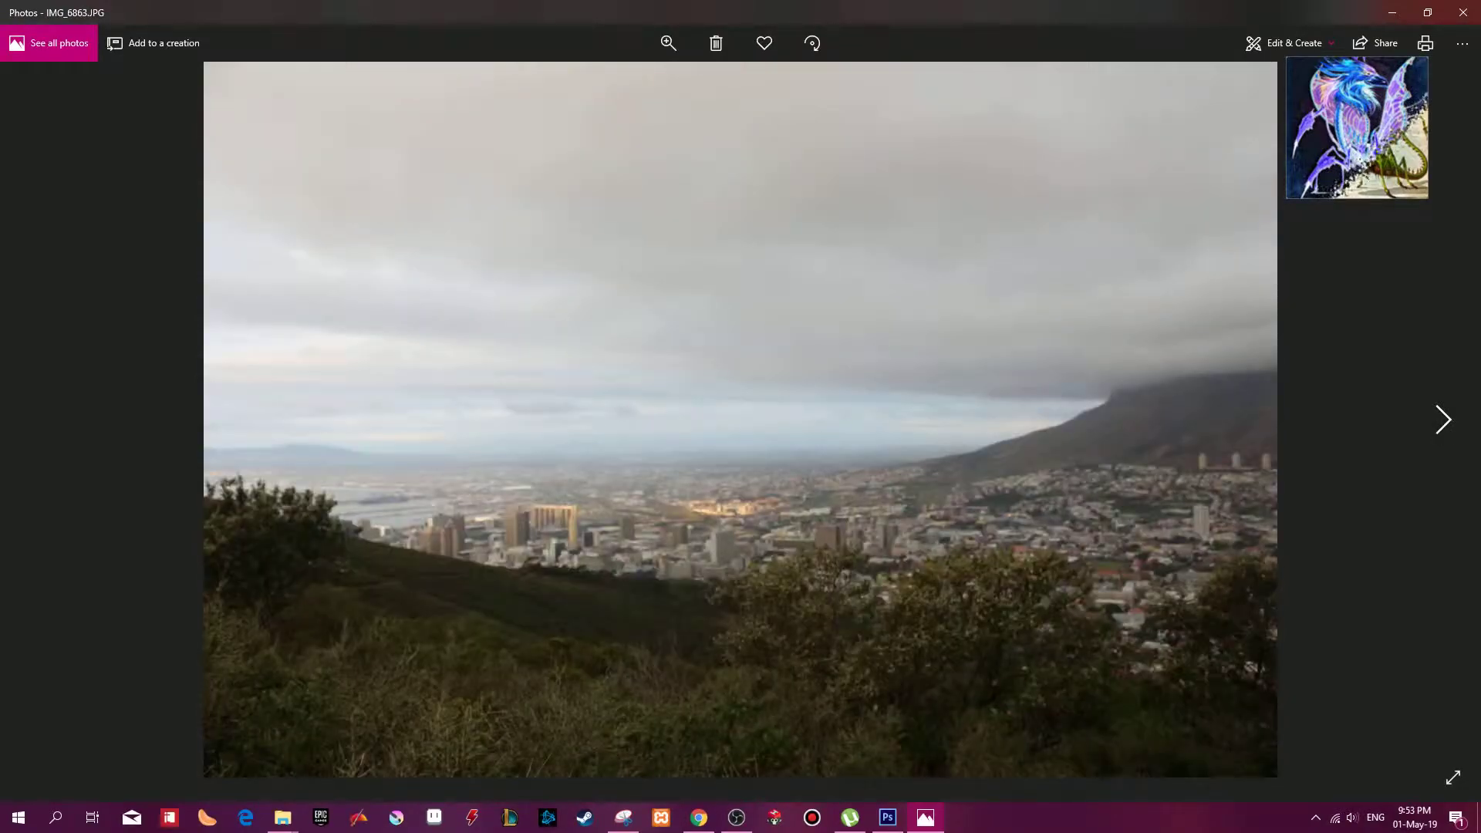
{"action": "key", "text": "Right"}
{"action": "key", "text": "Right"}
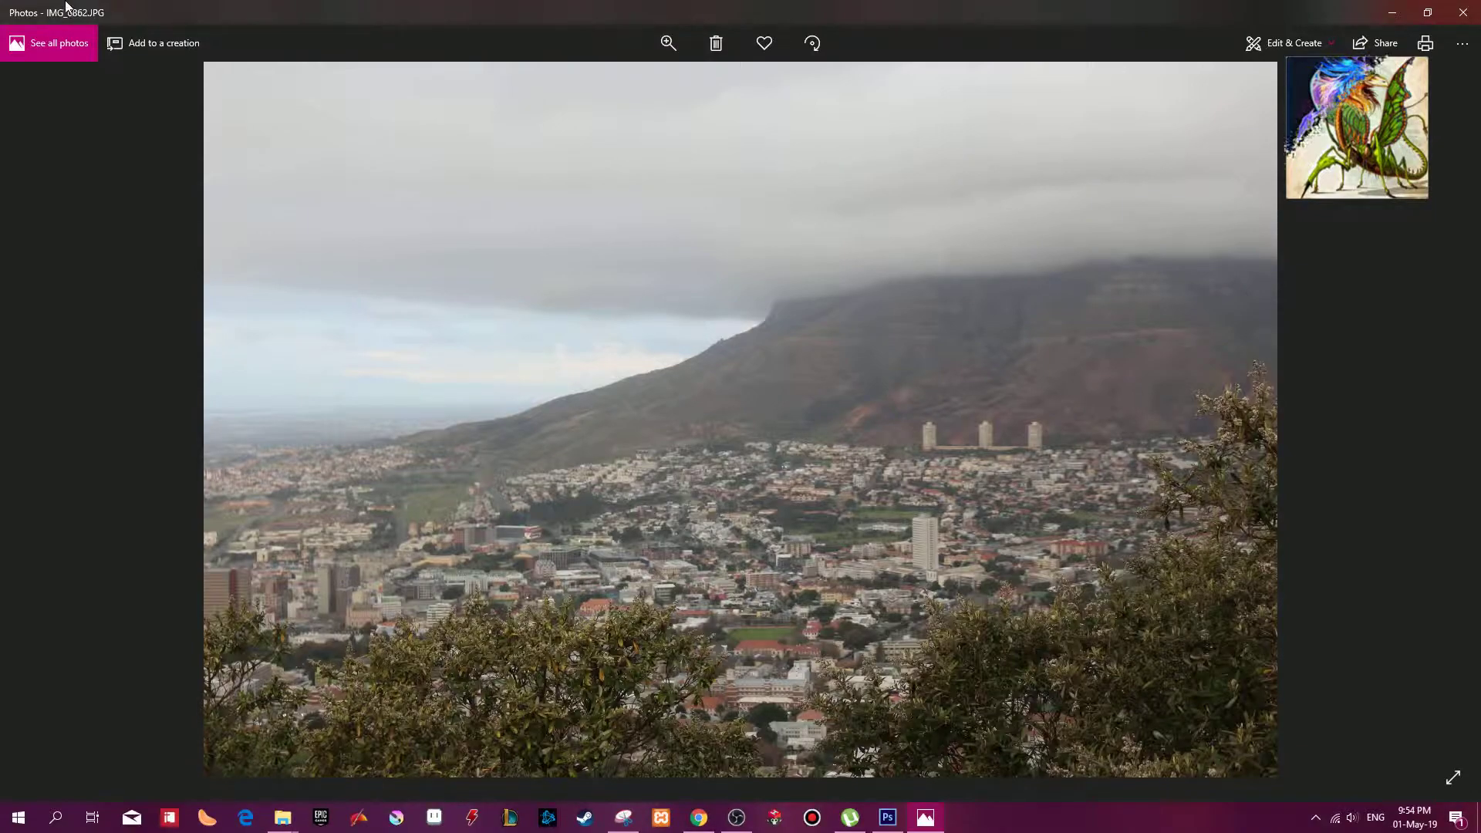
{"action": "left_click", "coordinate": [1463, 13]}
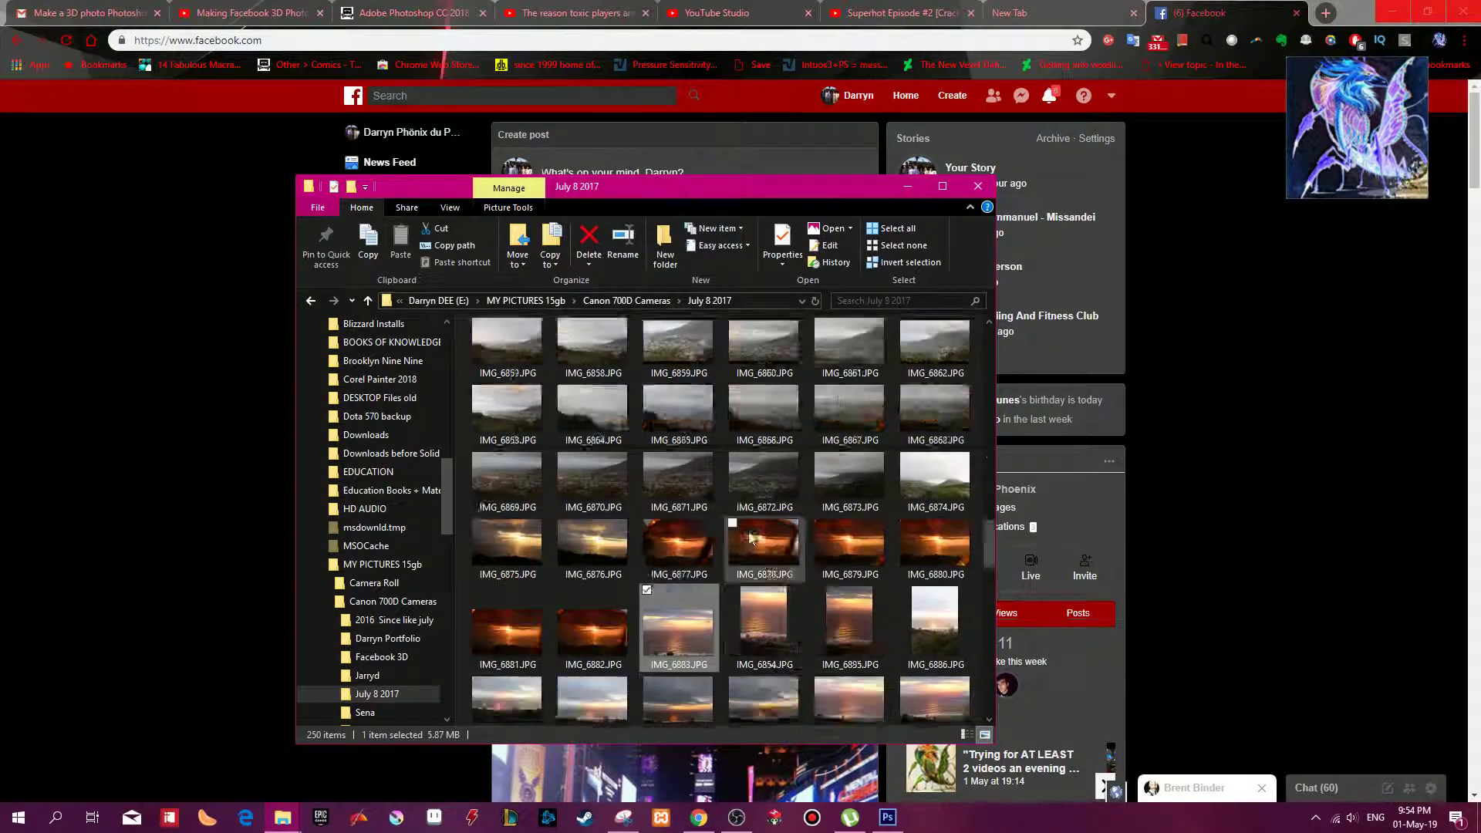
Step: Copy IMG_6862.JPG in the July 8 2017 folder and go back up to Canon 700D Cameras
{"action": "scroll", "coordinate": [706, 563], "scroll_direction": "up", "scroll_amount": 5}
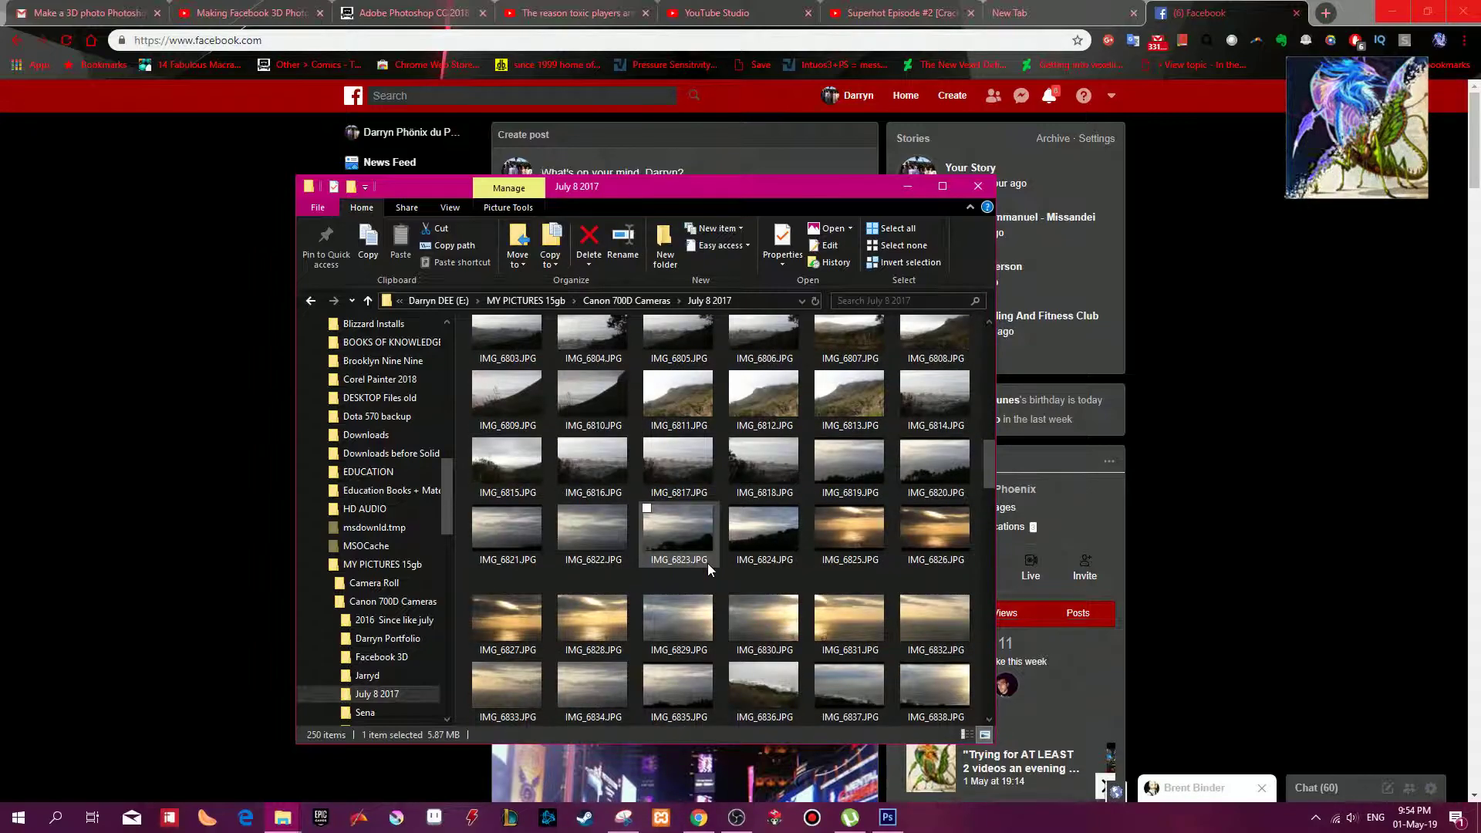
{"action": "scroll", "coordinate": [707, 563], "scroll_direction": "down", "scroll_amount": 5}
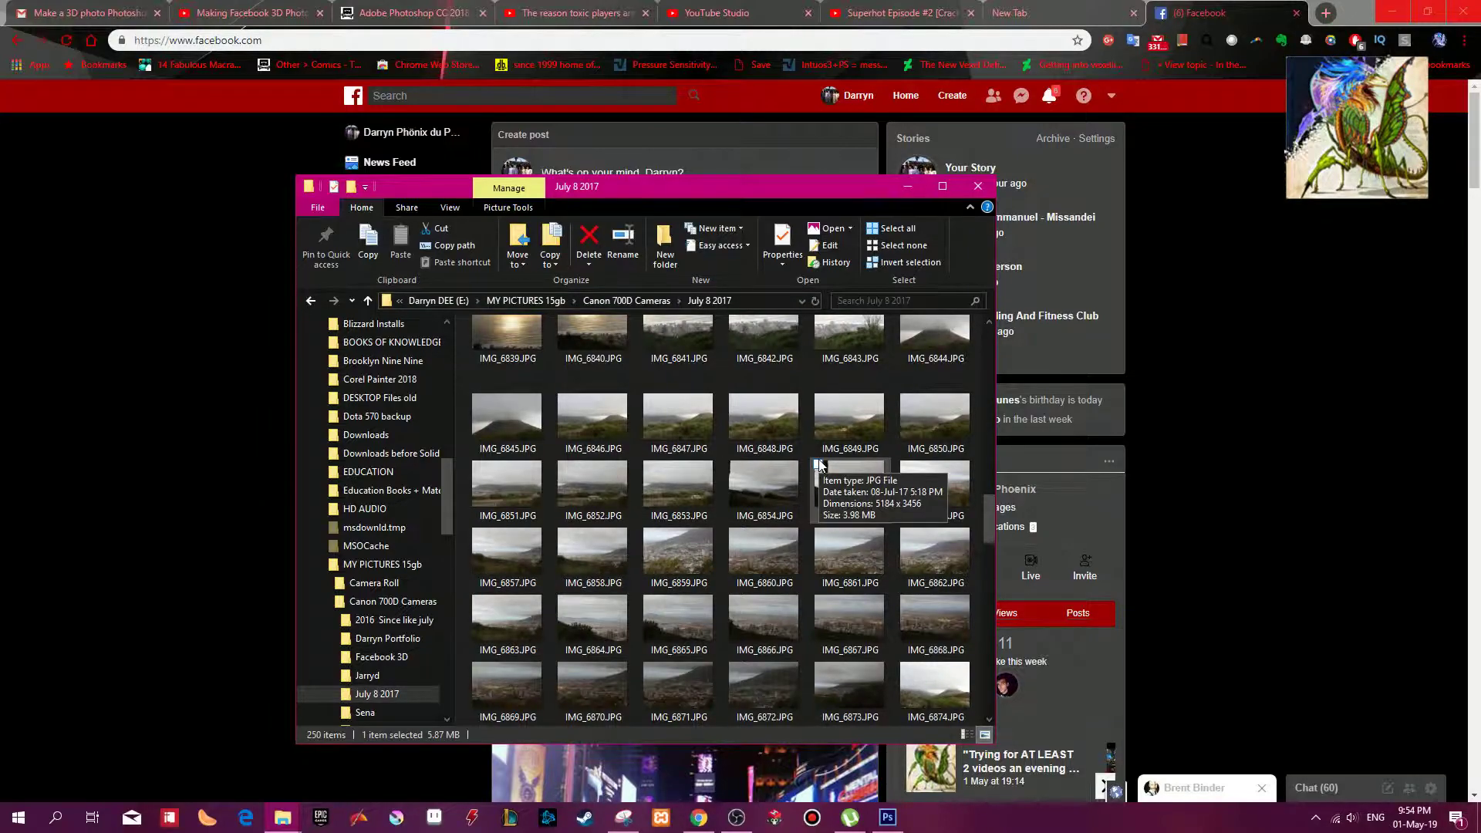
{"action": "left_click", "coordinate": [909, 551]}
{"action": "key", "text": "BackSpace"}
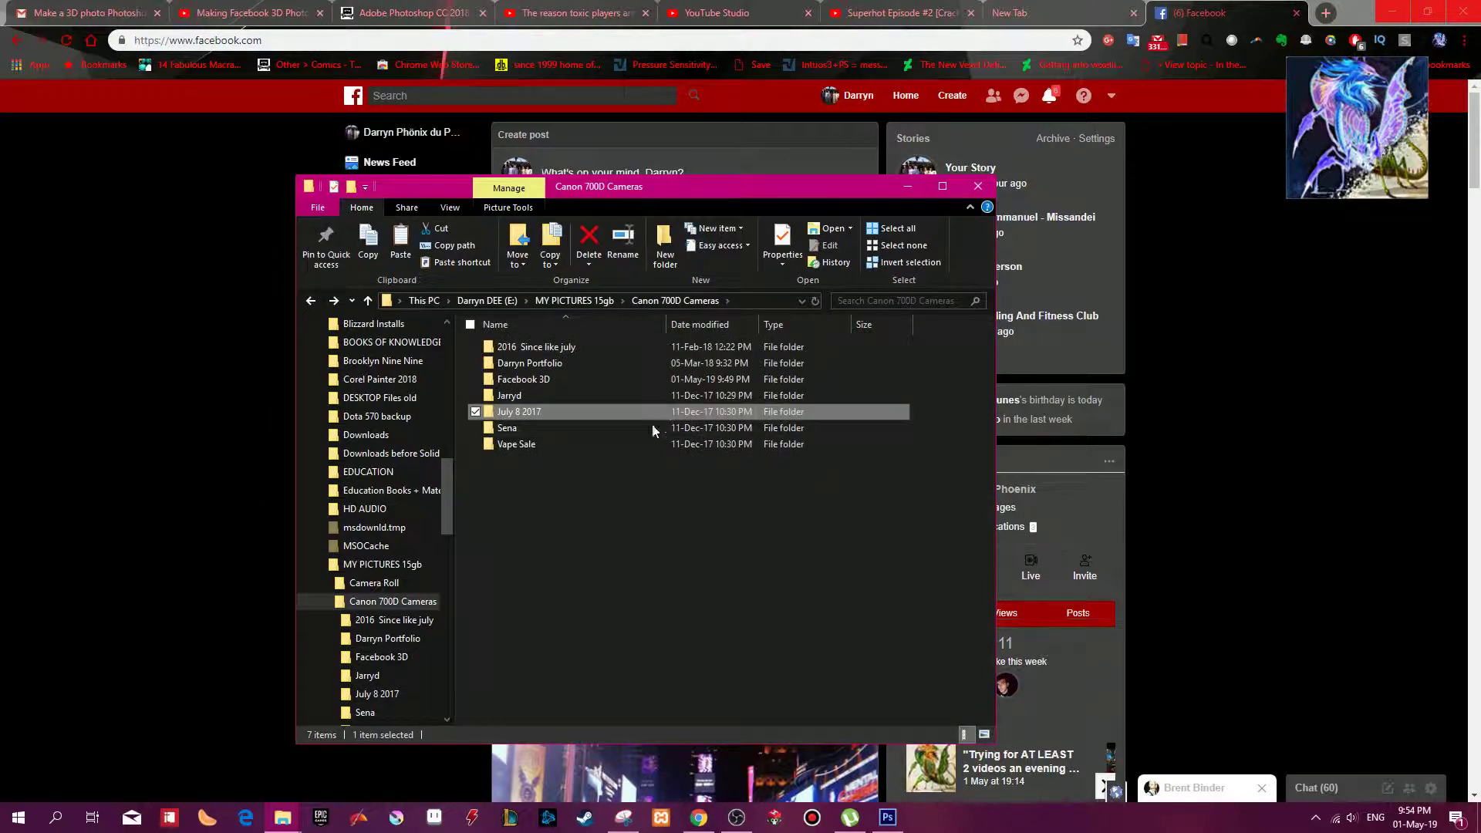
Step: Paste the copied photo into the Facebook 3D folder and rename it Table.JPG
{"action": "double_click", "coordinate": [546, 378]}
{"action": "key", "text": "F2"}
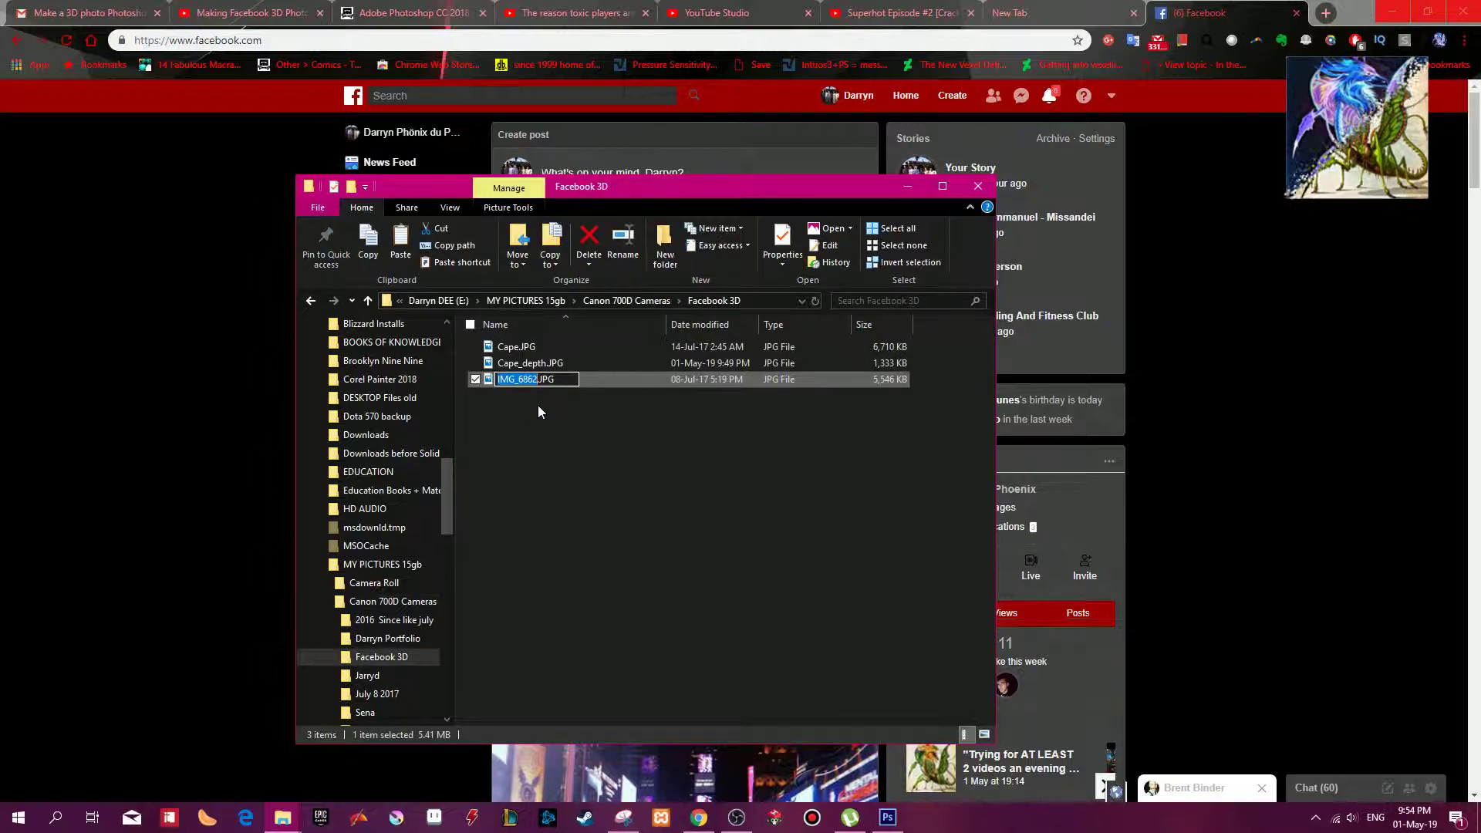
{"action": "type", "text": "Table"}
{"action": "key", "text": "Return"}
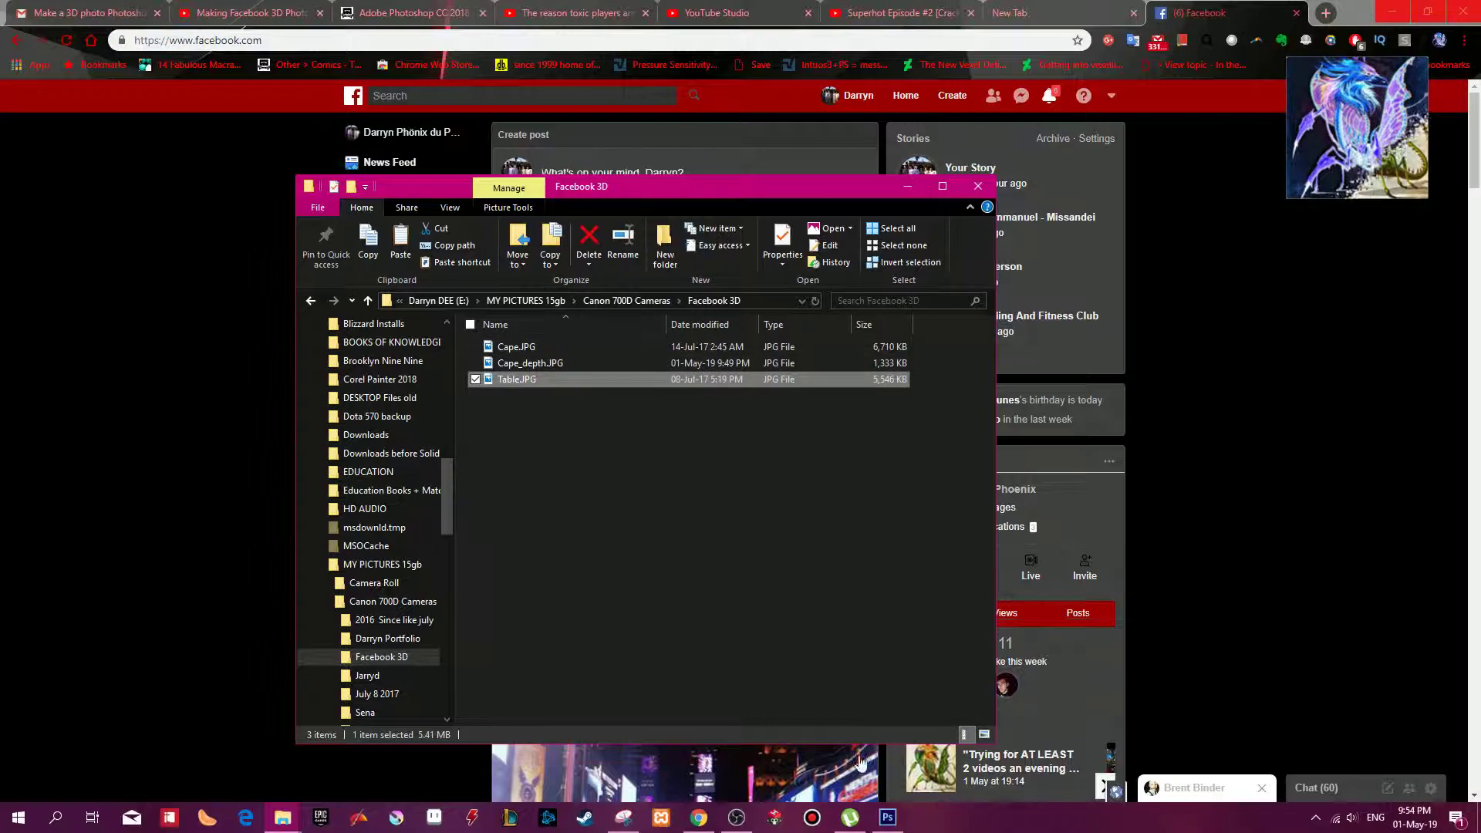
Step: Switch to Photoshop and open Table.JPG from the Facebook 3D folder
{"action": "left_click", "coordinate": [888, 819]}
{"action": "key", "text": "ctrl+o"}
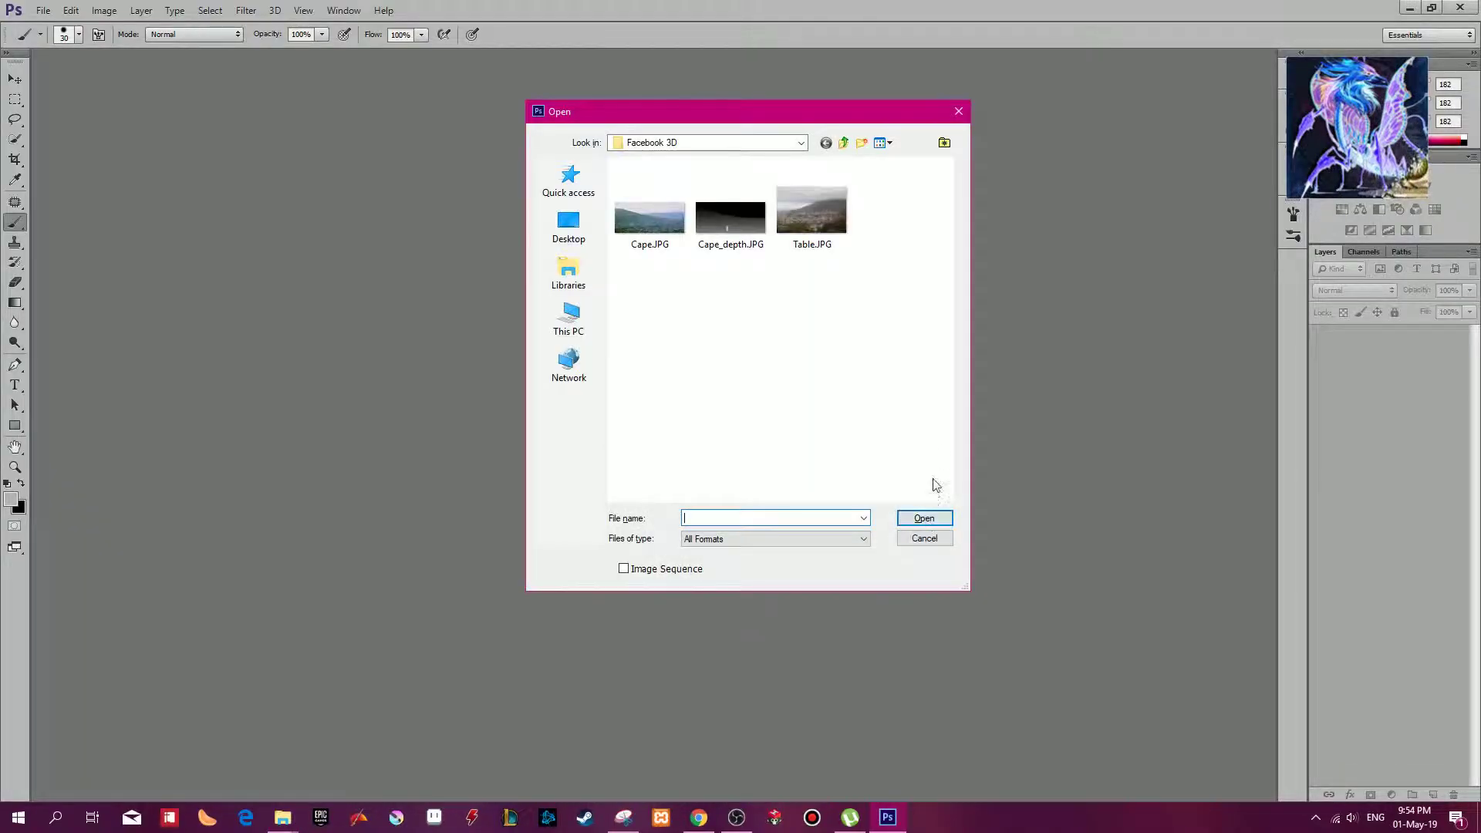
{"action": "left_click", "coordinate": [925, 518]}
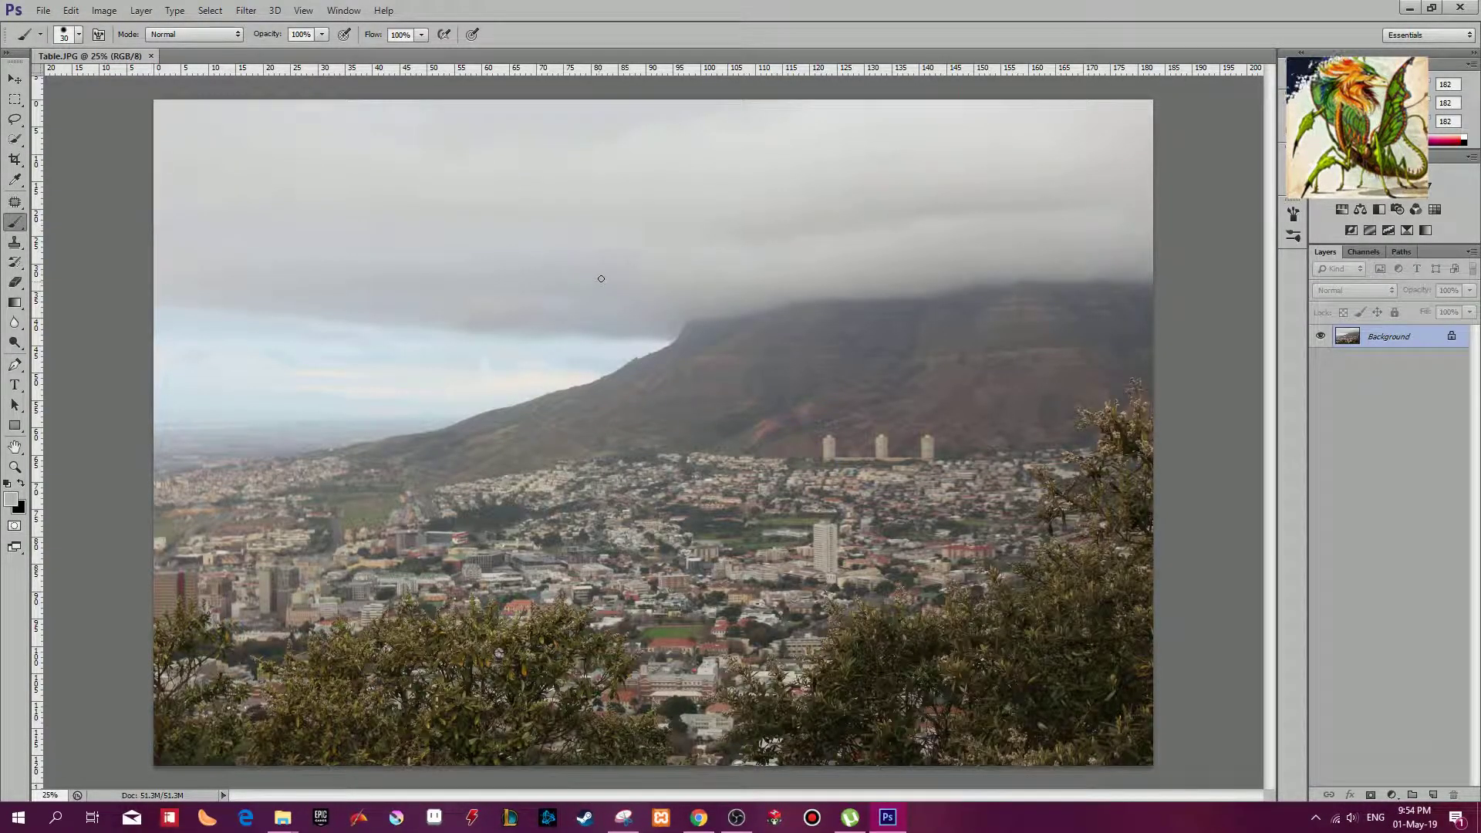
Step: Select the whole sky above the mountain with Quick Selection, subtracting the overshoot along the distant hillside
{"action": "key", "text": "w"}
{"action": "mouse_move", "coordinate": [445, 373]}
{"action": "left_mouse_down"}
{"action": "mouse_move", "coordinate": [295, 360]}
{"action": "mouse_move", "coordinate": [291, 269]}
{"action": "left_mouse_up"}
{"action": "mouse_move", "coordinate": [942, 166]}
{"action": "left_mouse_down"}
{"action": "mouse_move", "coordinate": [1097, 175]}
{"action": "mouse_move", "coordinate": [704, 304]}
{"action": "left_mouse_up"}
{"action": "key", "text": "alt"}
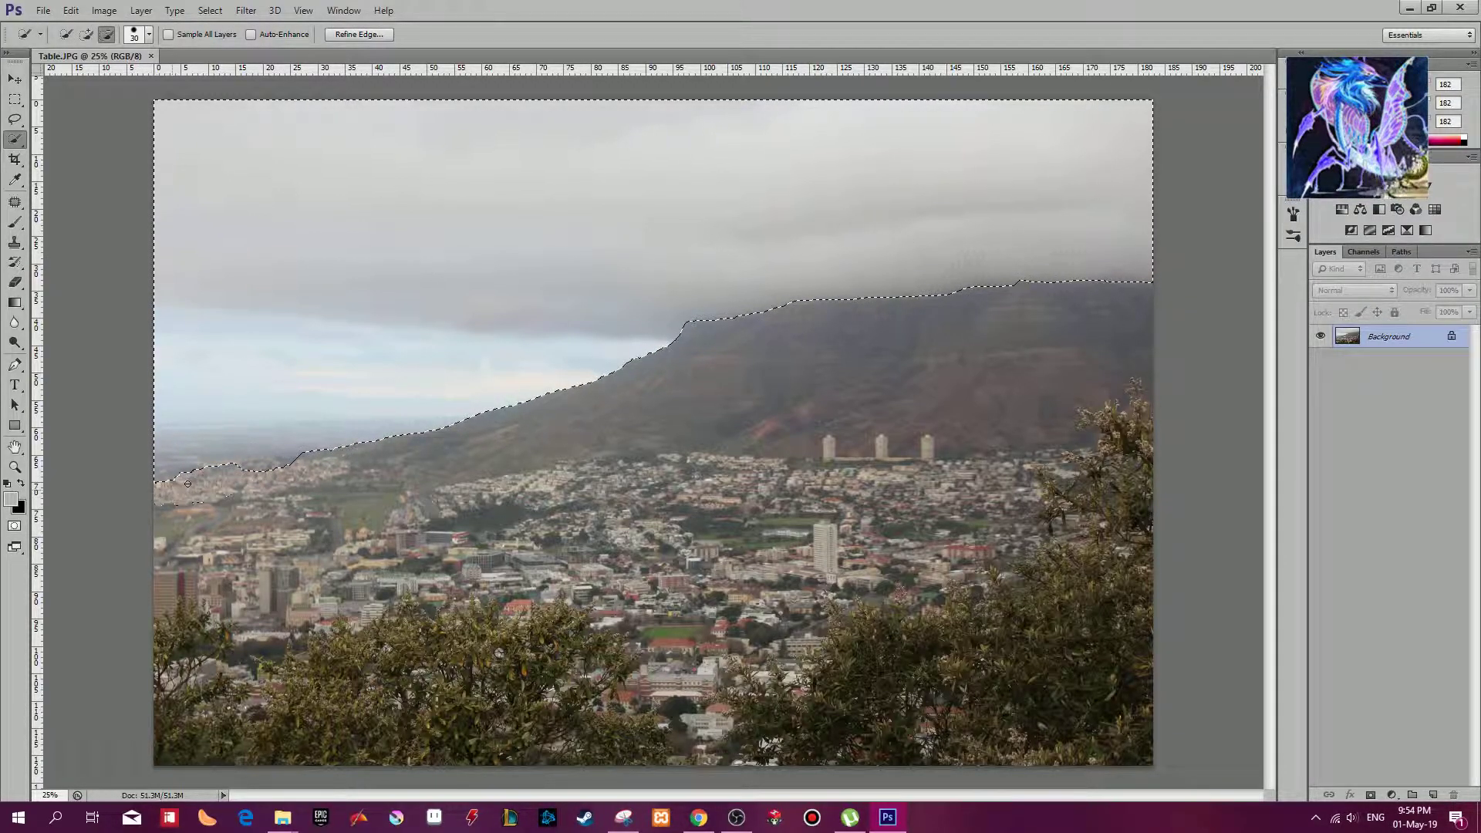
{"action": "left_click", "coordinate": [267, 468], "text": "alt"}
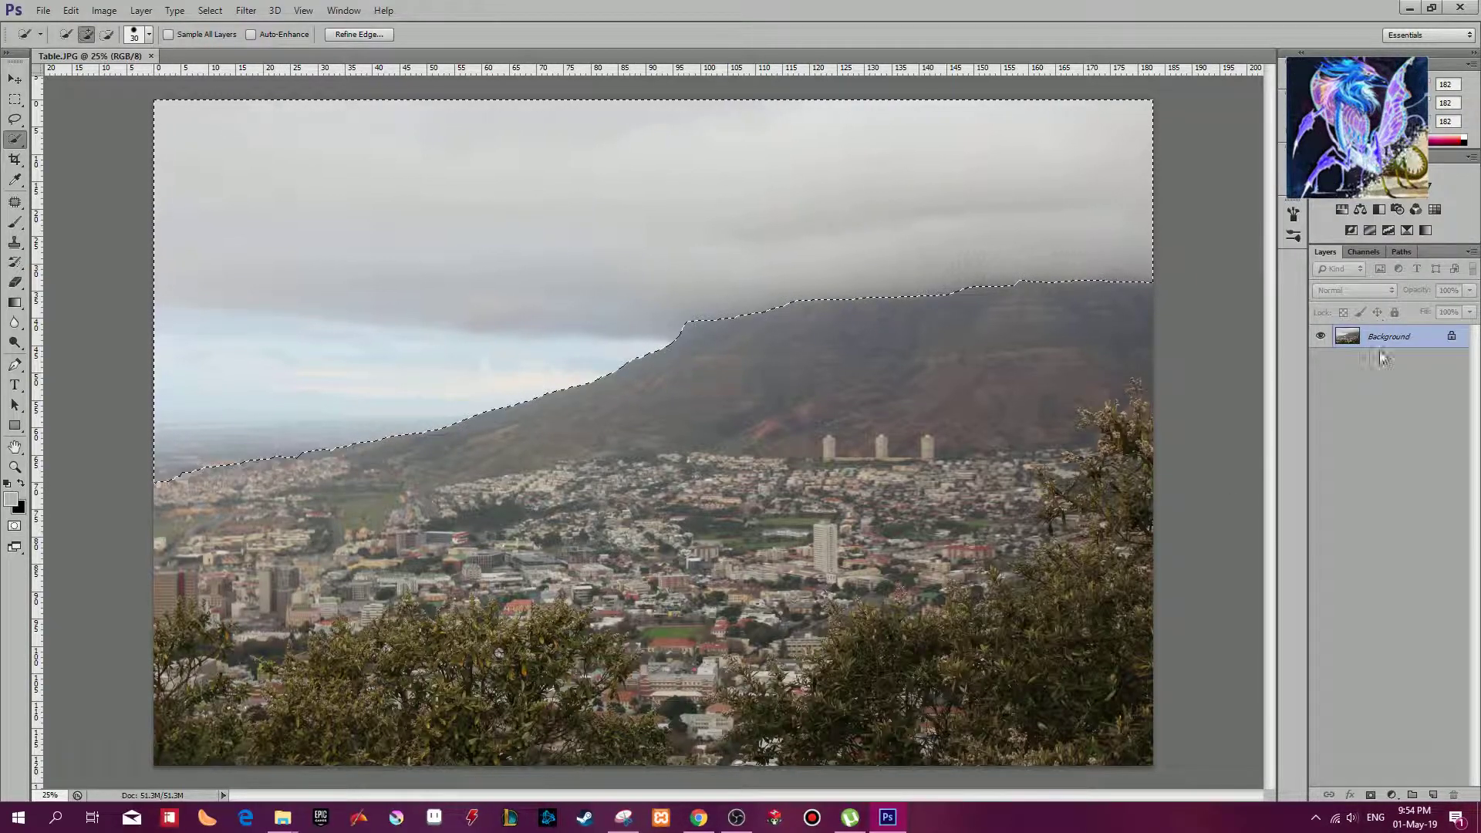
Step: Add three new layers above the photo and fill the sky selection with black on the topmost one
{"action": "key", "text": "ctrl+shift+n"}
{"action": "key", "text": "Return"}
{"action": "key", "text": "ctrl+shift+n"}
{"action": "key", "text": "Return"}
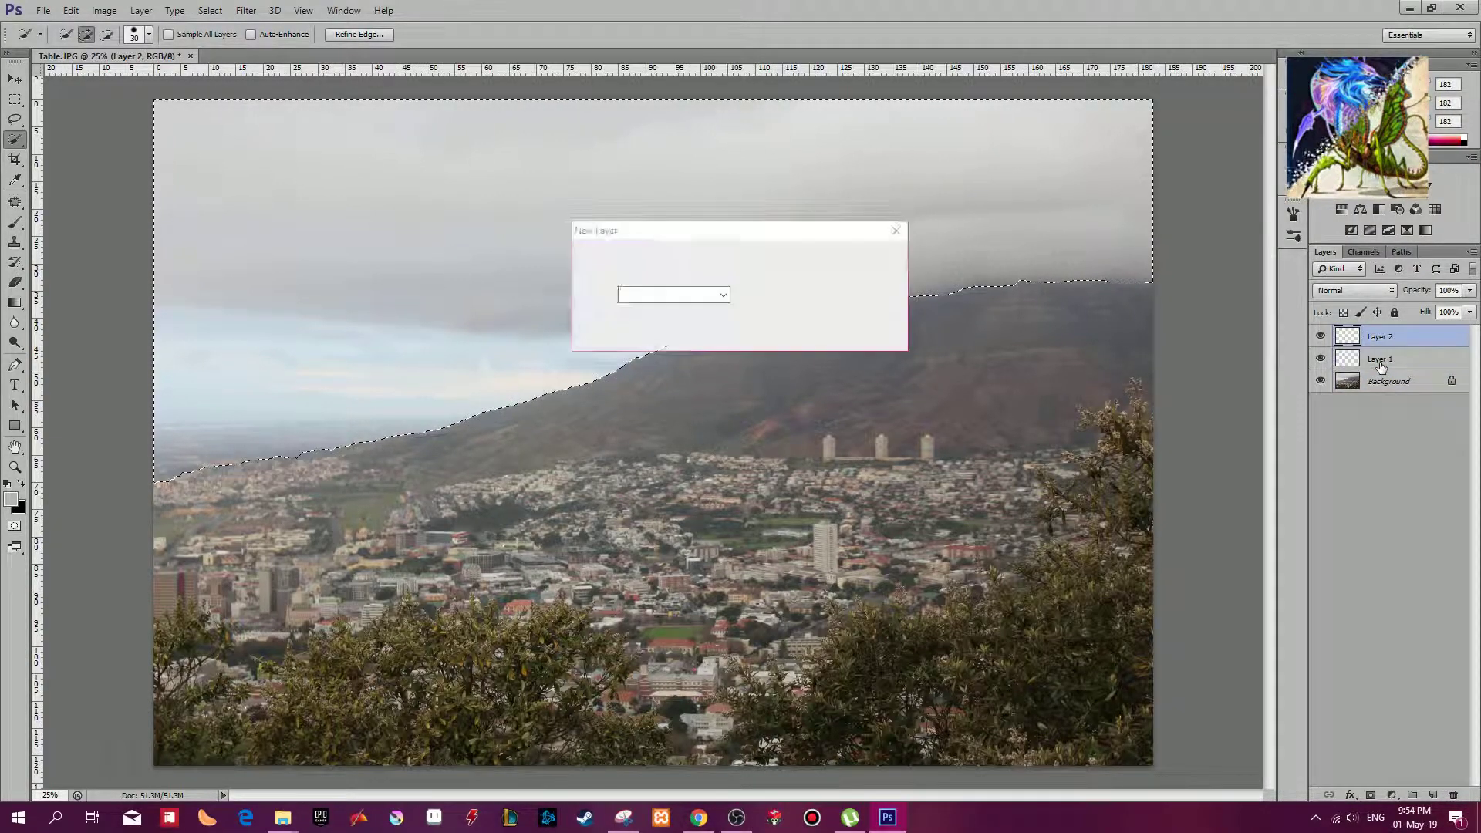
{"action": "key", "text": "ctrl+shift+n"}
{"action": "key", "text": "Return"}
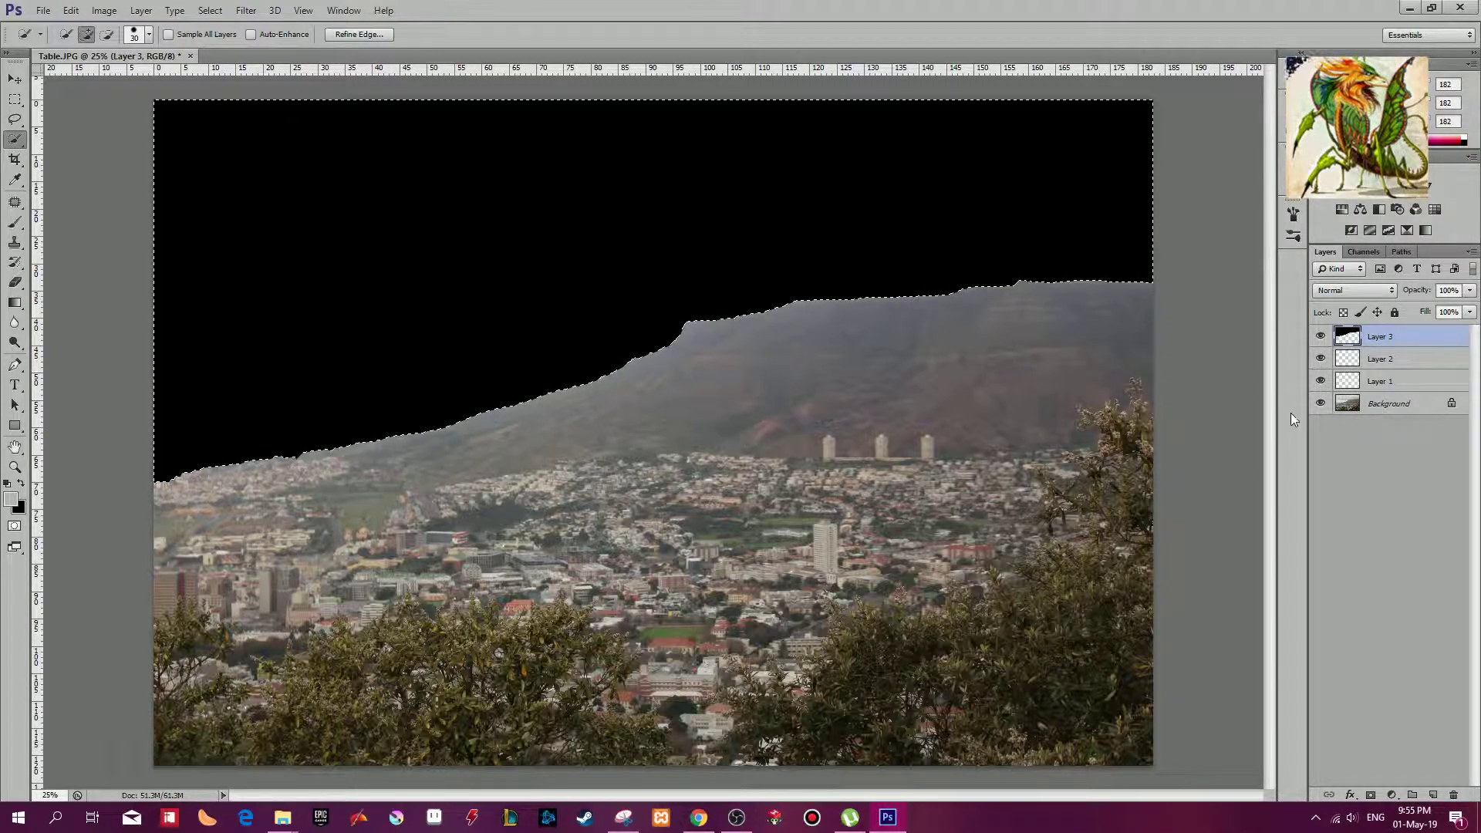
Step: Deselect the sky and draw a vertical black-to-white linear gradient on Layer 2, redrawing it longer until the image's lower edge is light grey
{"action": "left_click", "coordinate": [1413, 365]}
{"action": "key", "text": "ctrl+d"}
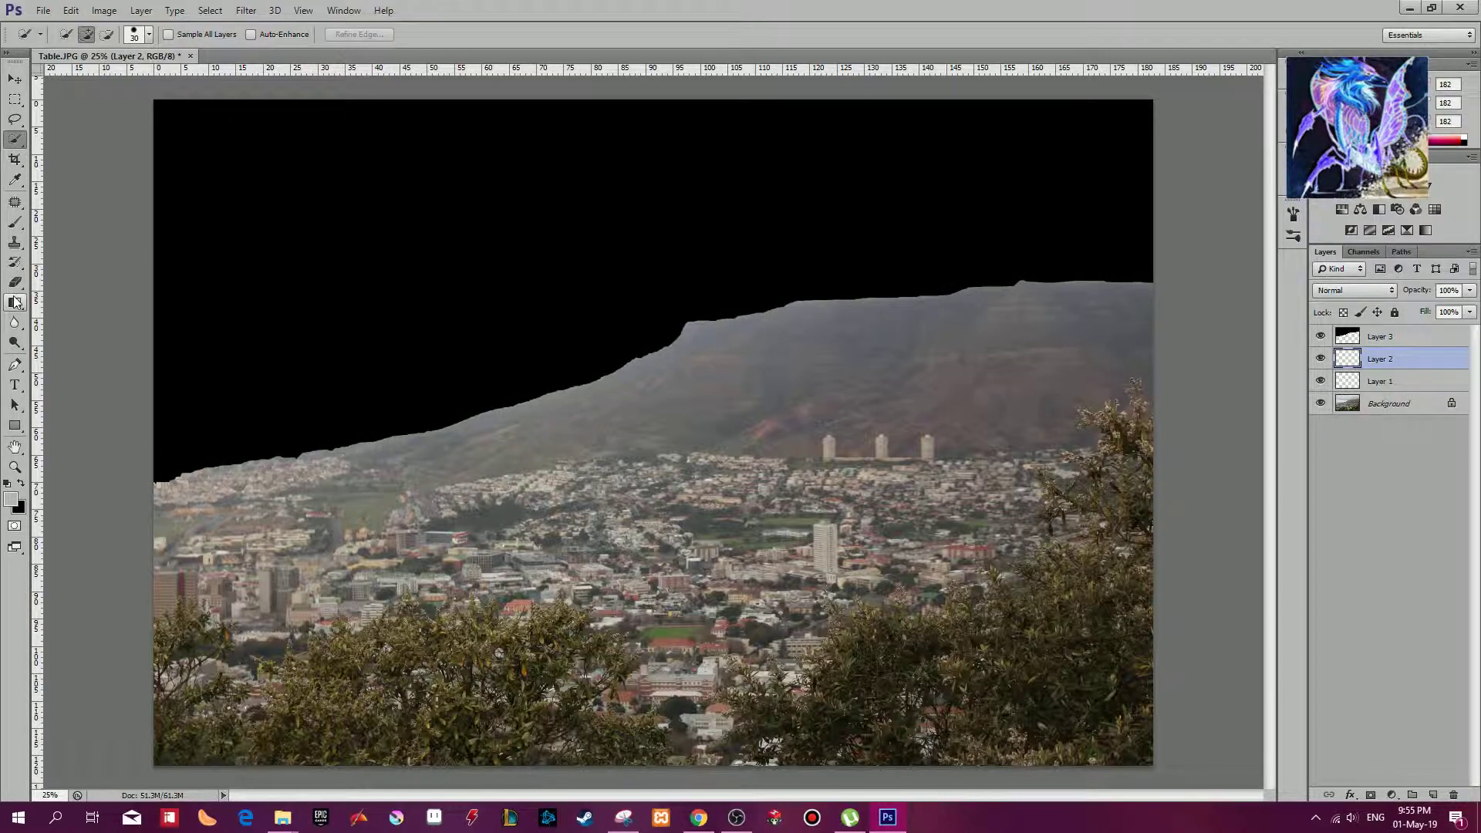
{"action": "left_click", "coordinate": [14, 302]}
{"action": "left_click_drag", "start_coordinate": [646, 204], "coordinate": [645, 205]}
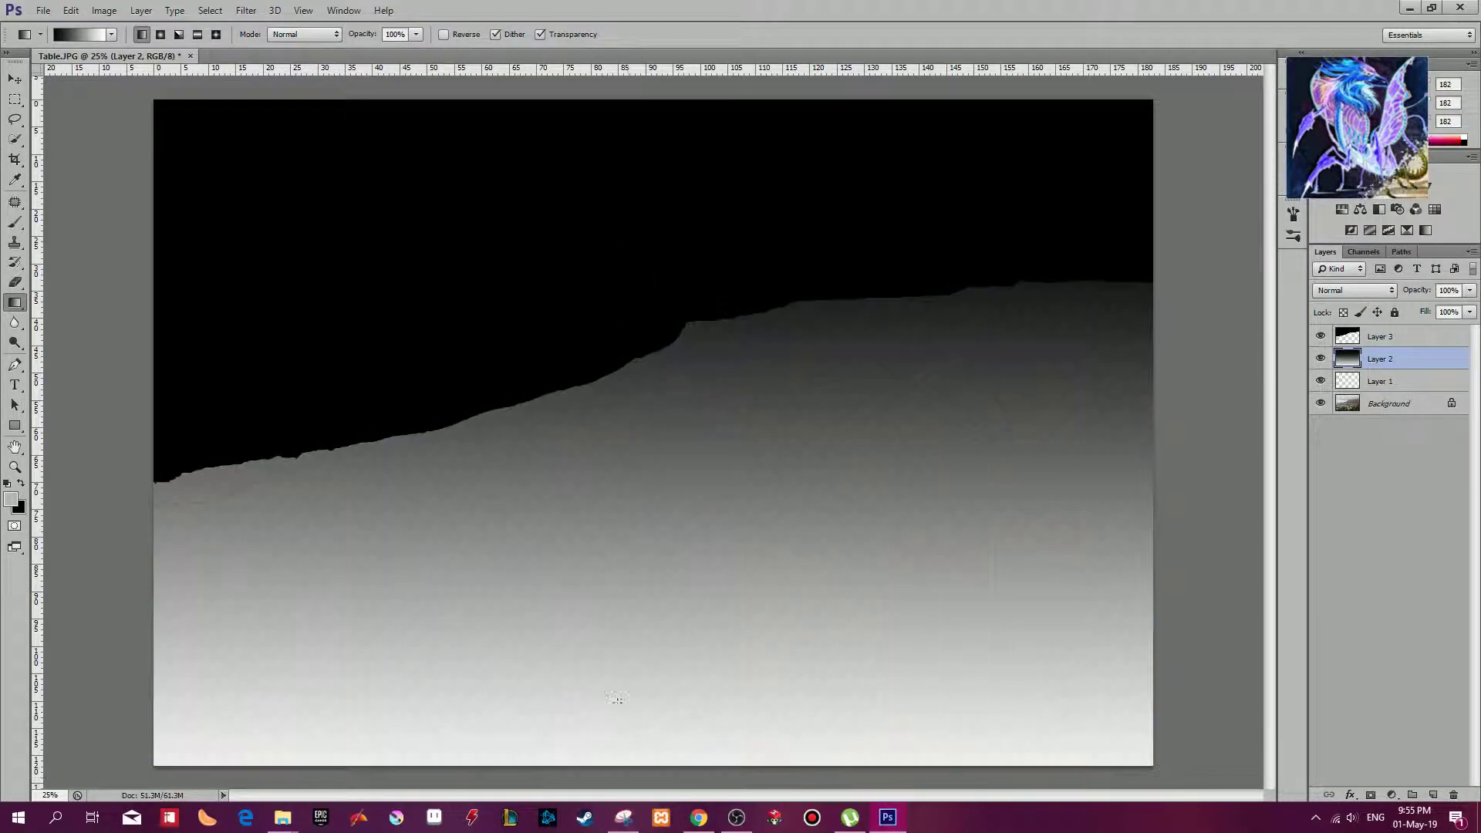
{"action": "key", "text": "ctrl+minus"}
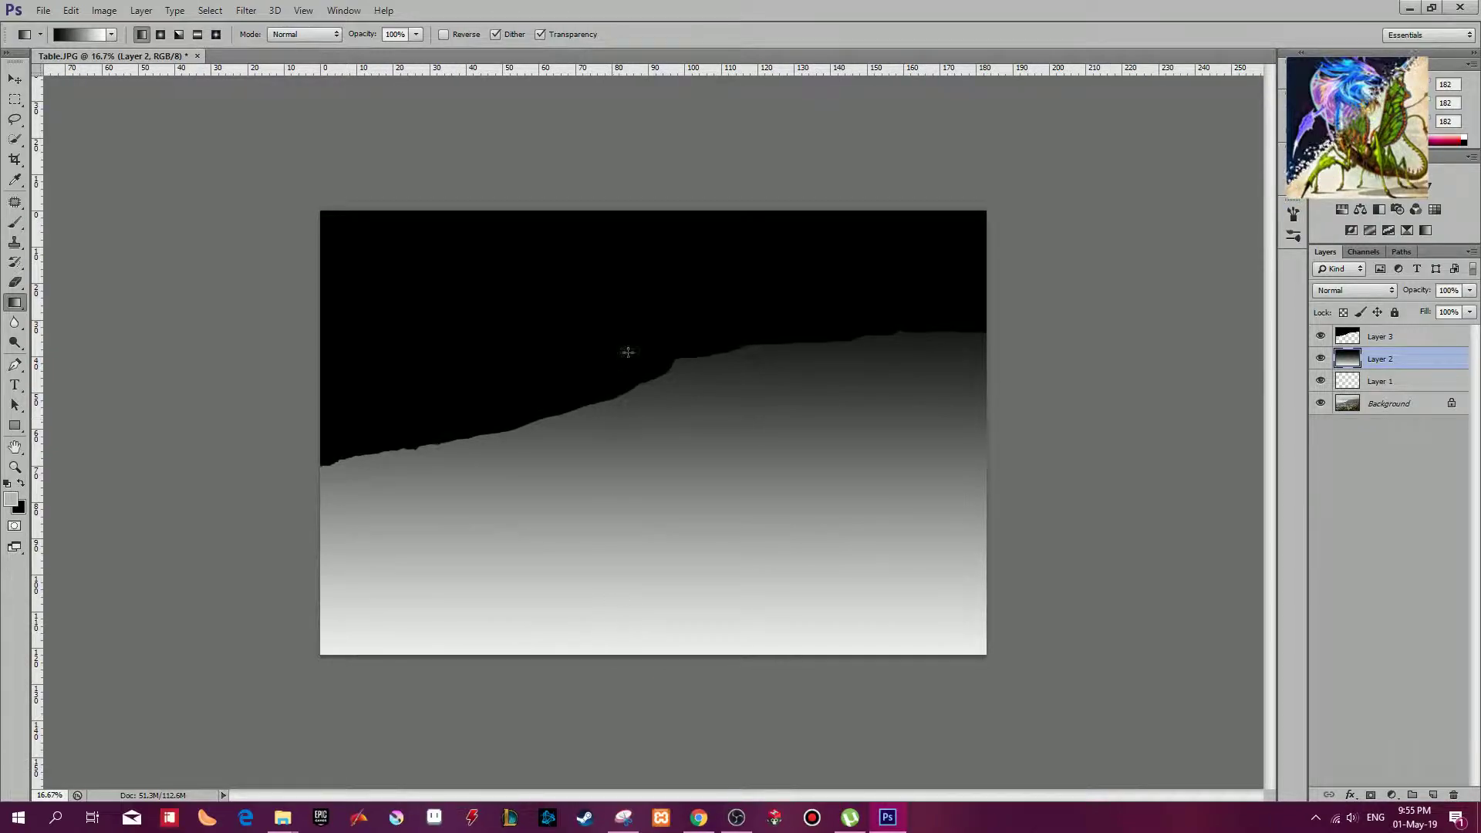
{"action": "left_click_drag", "start_coordinate": [675, 744], "coordinate": [675, 744]}
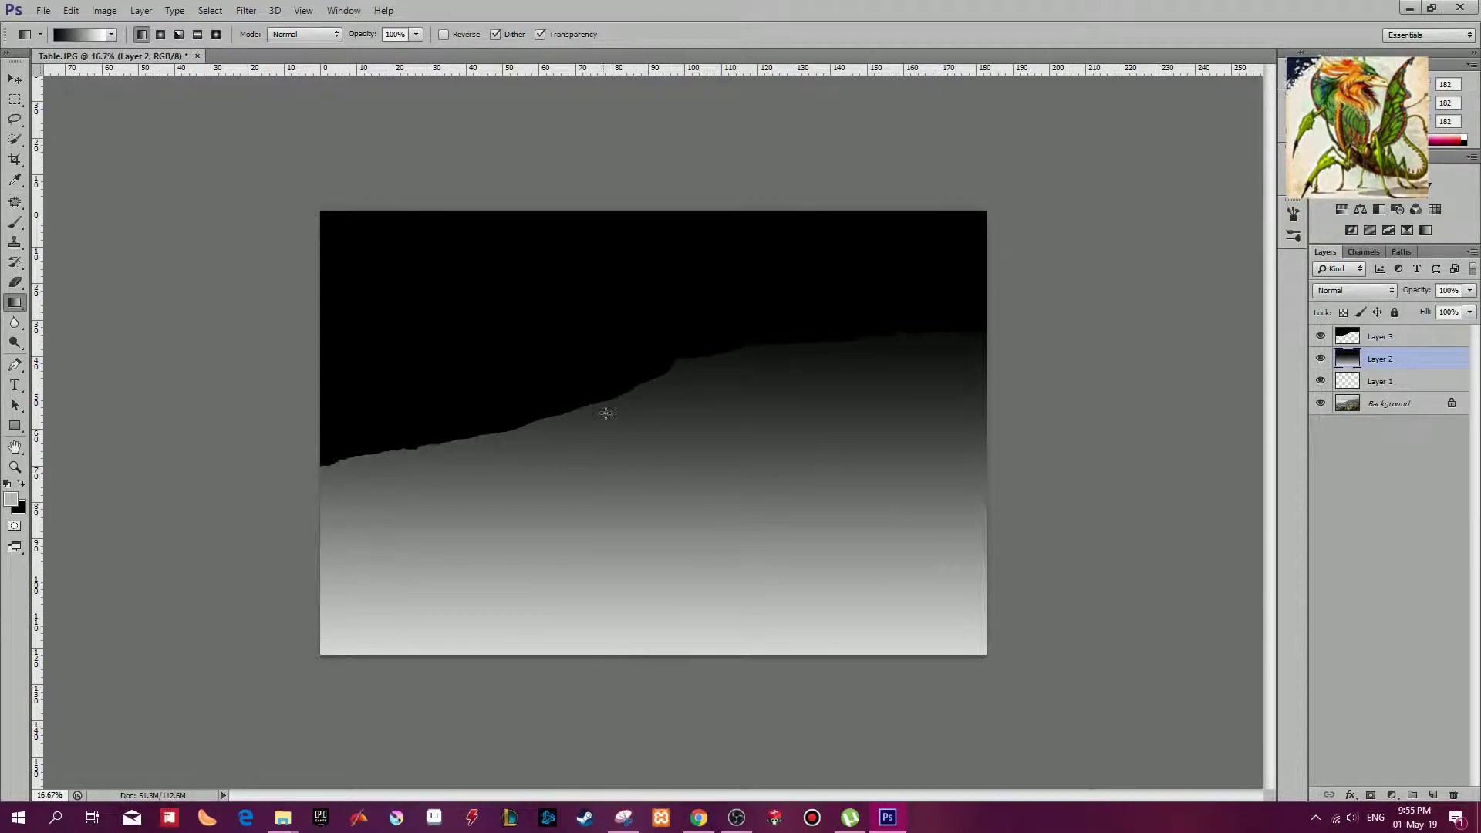
{"action": "left_click_drag", "start_coordinate": [668, 816], "coordinate": [668, 816]}
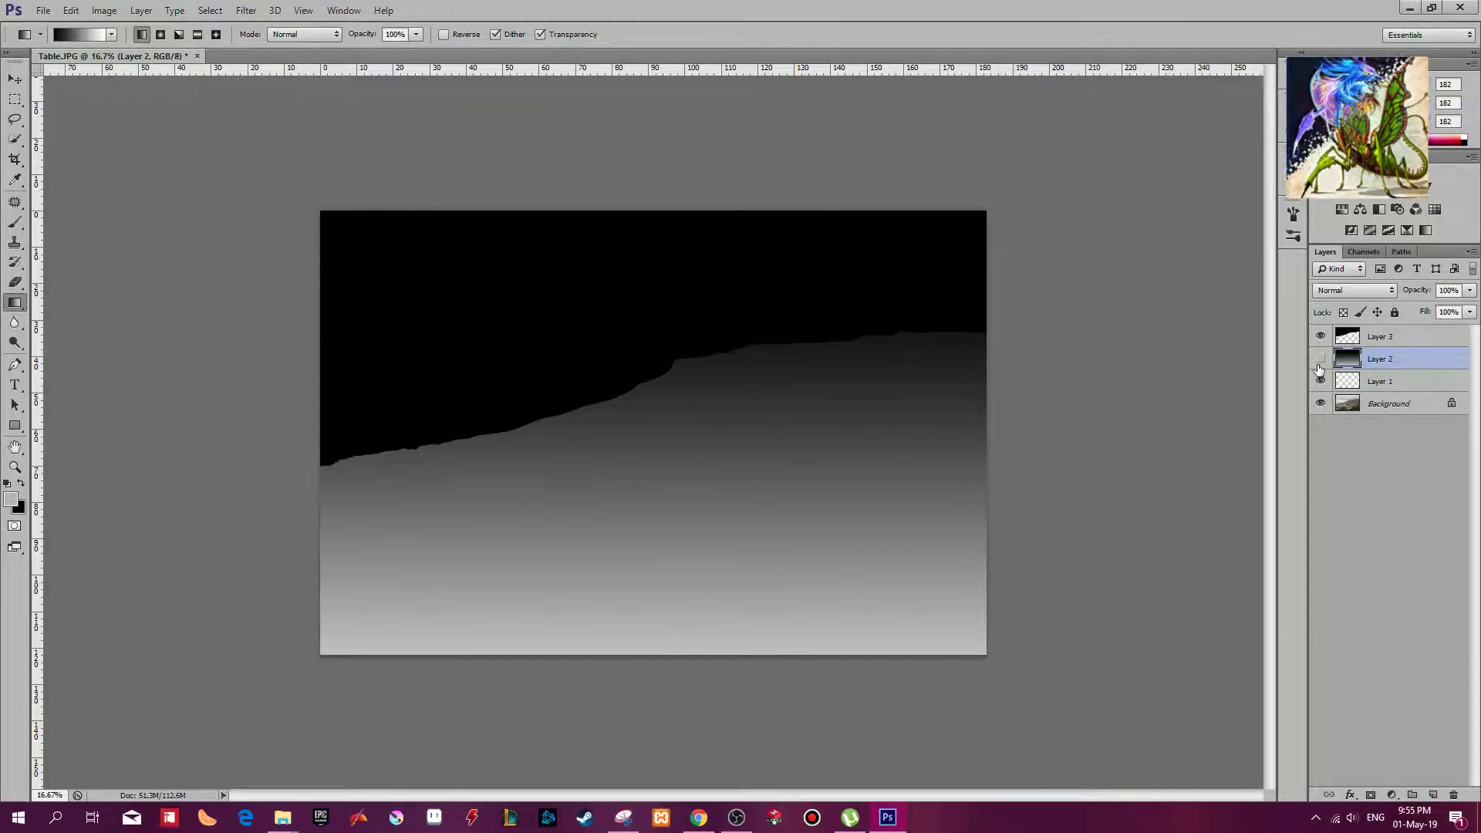
Step: Hide Layers 2 and 3 and quick-select the right foreground trees on the Background layer
{"action": "left_click", "coordinate": [1320, 336]}
{"action": "left_click", "coordinate": [1388, 403]}
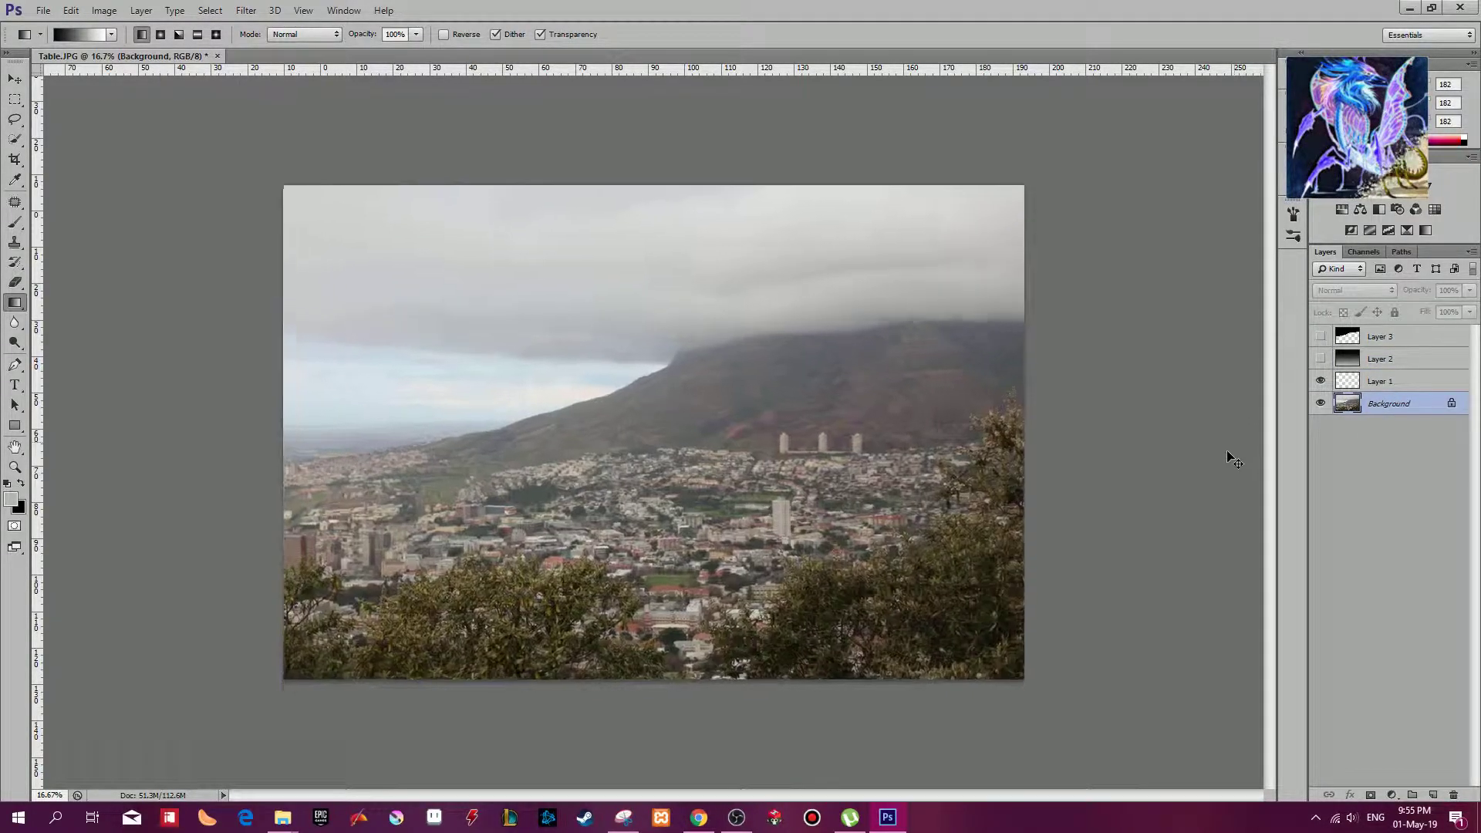
{"action": "key", "text": "ctrl+plus"}
{"action": "key", "text": "ctrl+plus"}
{"action": "left_click_drag", "start_coordinate": [1093, 570], "coordinate": [774, 350]}
{"action": "key", "text": "w"}
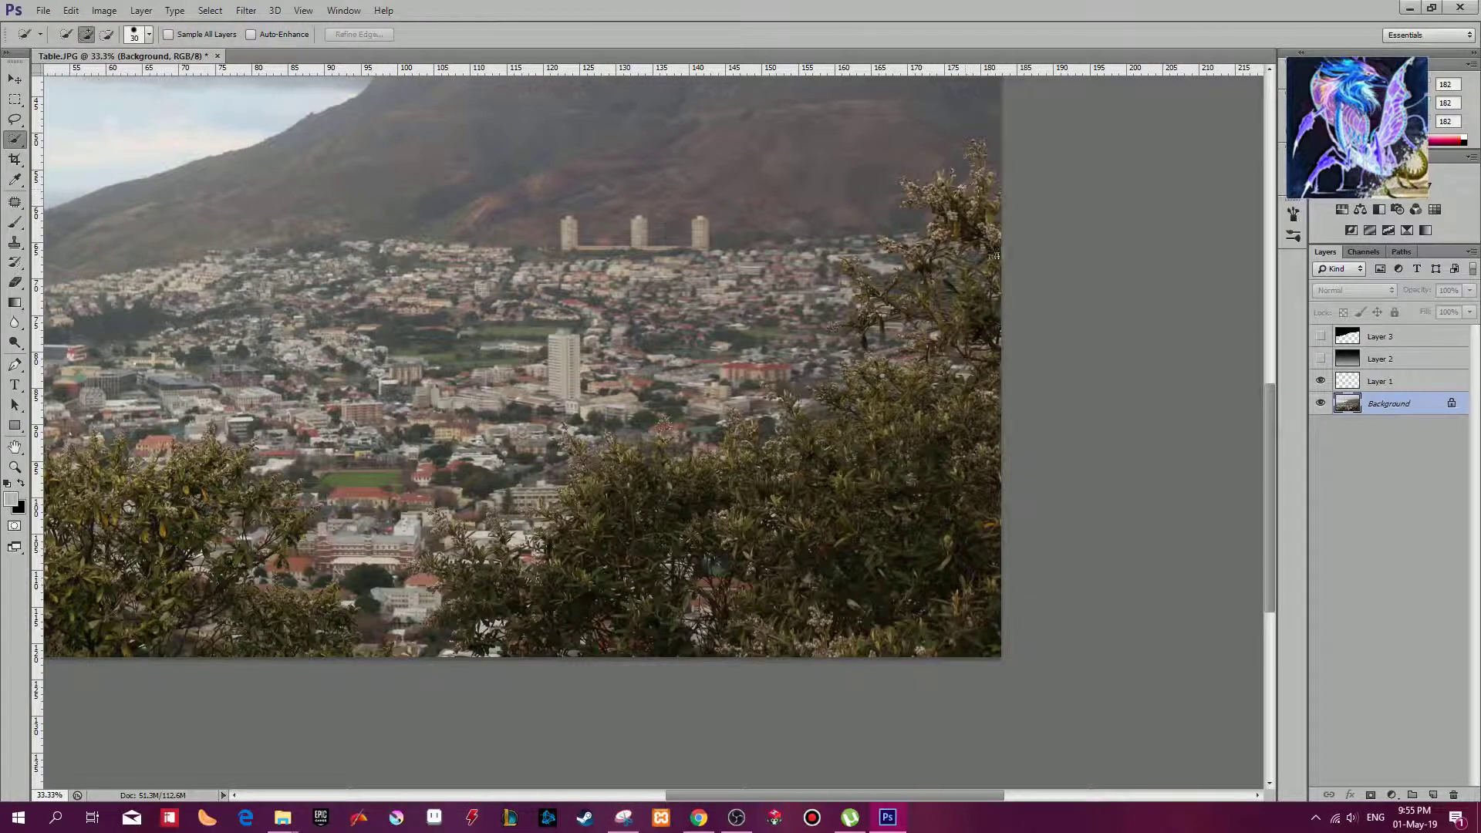
{"action": "mouse_move", "coordinate": [994, 344]}
{"action": "left_mouse_down"}
{"action": "mouse_move", "coordinate": [970, 511]}
{"action": "mouse_move", "coordinate": [881, 577]}
{"action": "mouse_move", "coordinate": [748, 595]}
{"action": "mouse_move", "coordinate": [921, 475]}
{"action": "mouse_move", "coordinate": [769, 527]}
{"action": "mouse_move", "coordinate": [734, 558]}
{"action": "mouse_move", "coordinate": [732, 532]}
{"action": "mouse_move", "coordinate": [632, 557]}
{"action": "mouse_move", "coordinate": [619, 585]}
{"action": "left_mouse_up"}
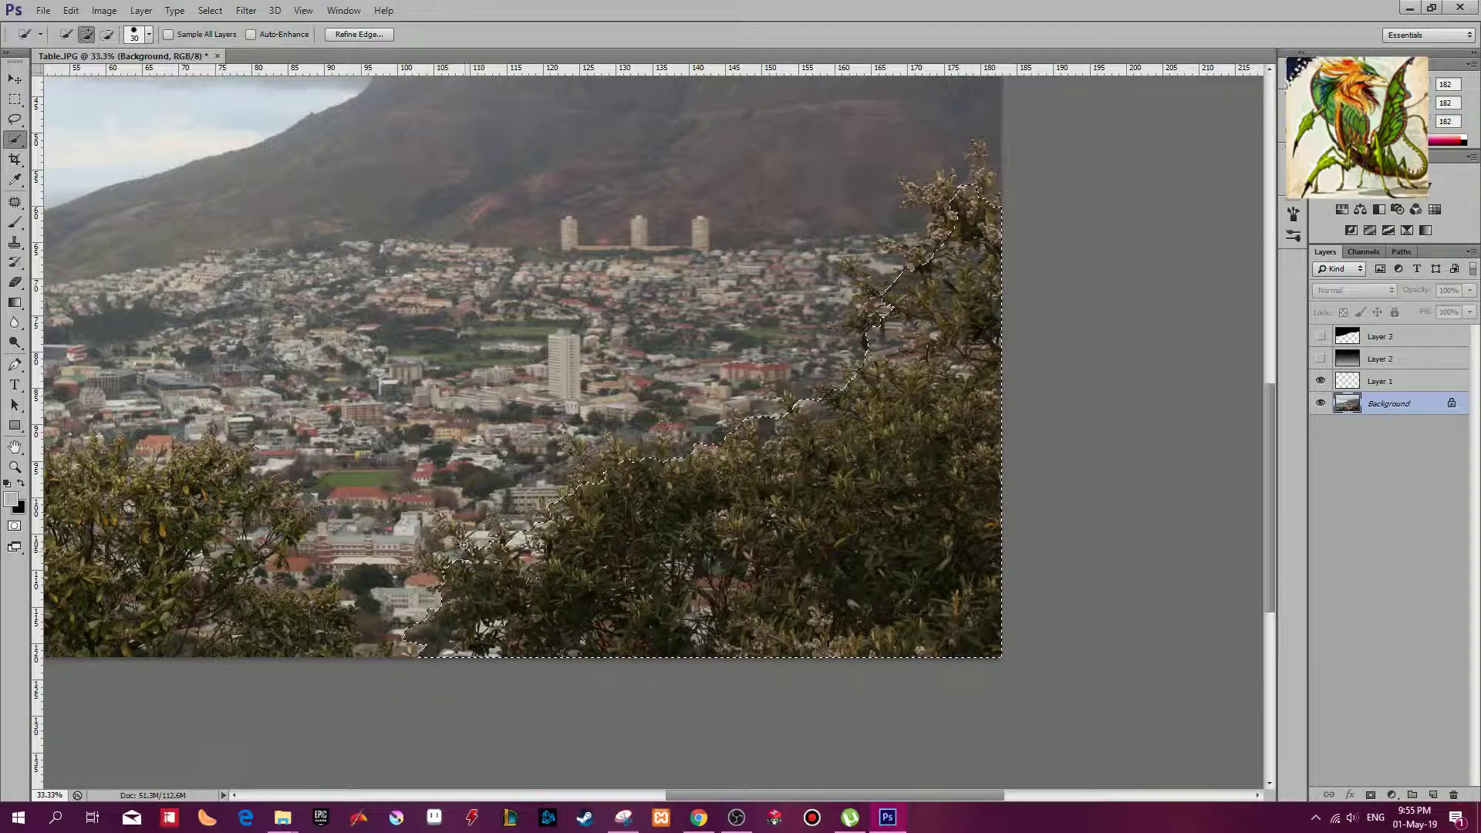
Step: Extend the Background selection over the trees in the left foreground, including their upper foliage
{"action": "left_click_drag", "start_coordinate": [420, 576], "coordinate": [759, 537]}
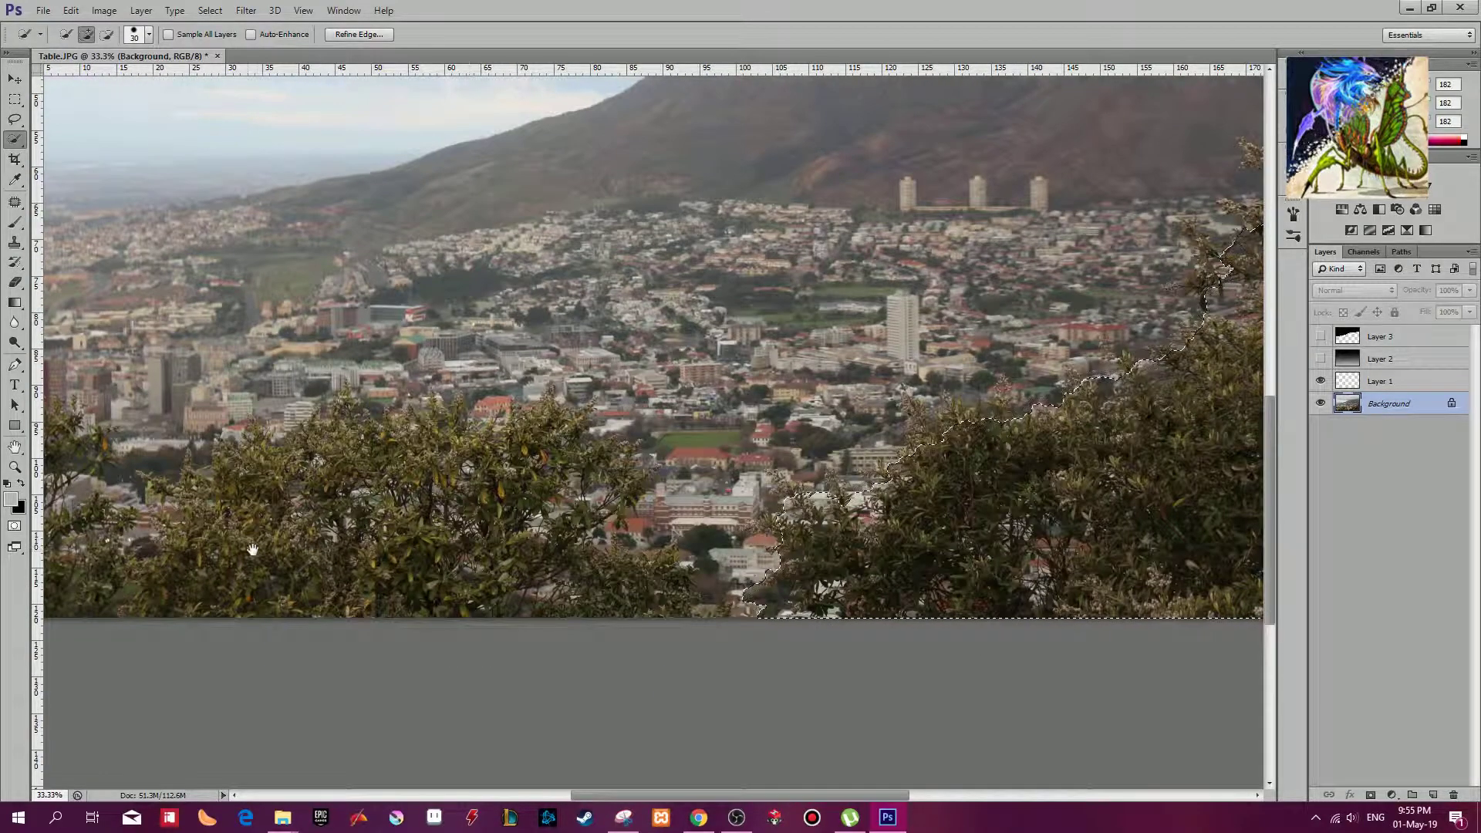
{"action": "left_click_drag", "start_coordinate": [277, 553], "coordinate": [658, 562]}
{"action": "mouse_move", "coordinate": [424, 560]}
{"action": "left_mouse_down"}
{"action": "mouse_move", "coordinate": [448, 589]}
{"action": "mouse_move", "coordinate": [554, 618]}
{"action": "left_mouse_up"}
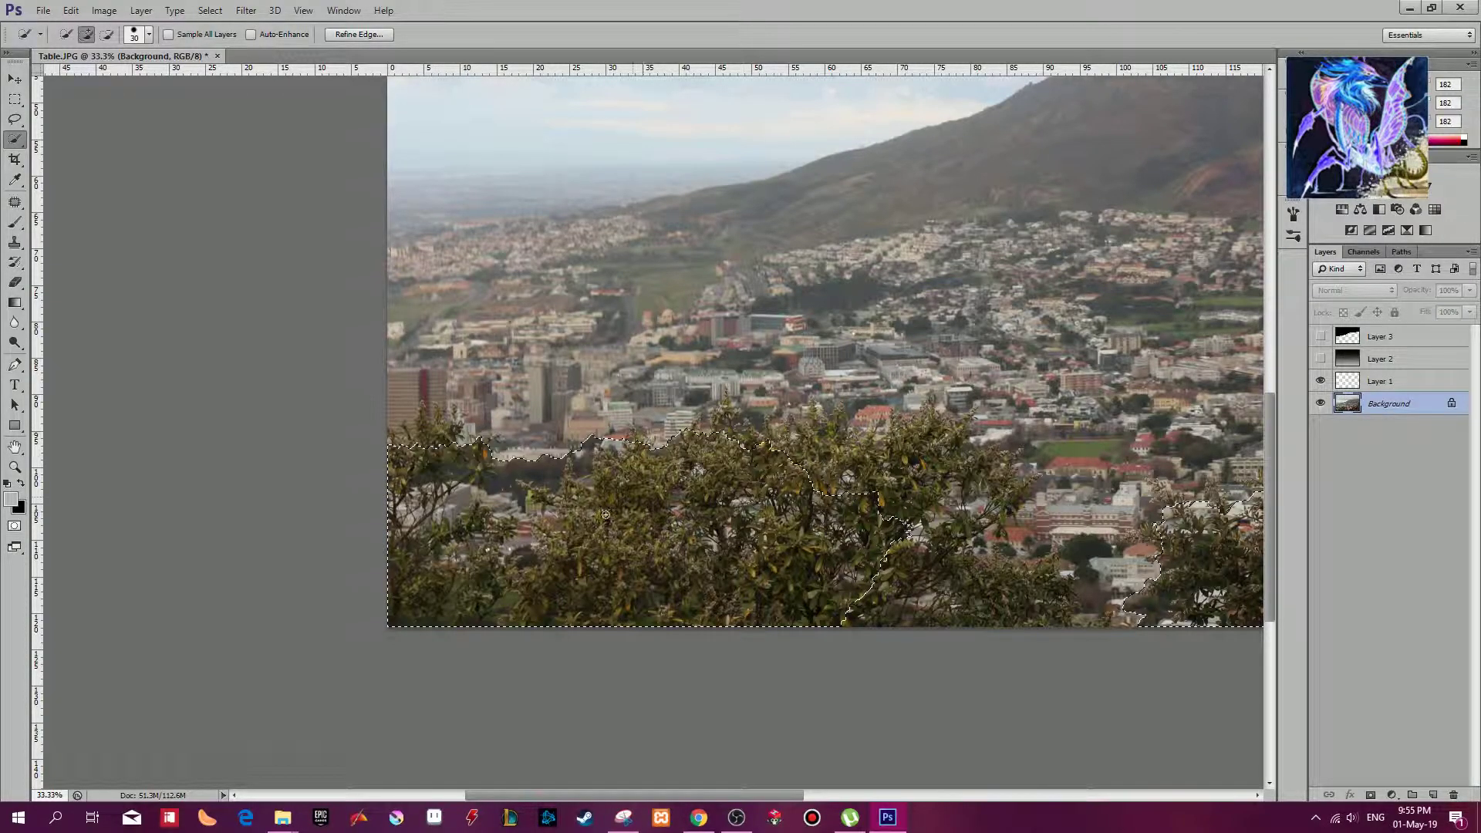
{"action": "mouse_move", "coordinate": [751, 439]}
{"action": "left_mouse_down"}
{"action": "mouse_move", "coordinate": [799, 522]}
{"action": "mouse_move", "coordinate": [906, 459]}
{"action": "mouse_move", "coordinate": [783, 462]}
{"action": "mouse_move", "coordinate": [818, 426]}
{"action": "left_mouse_up"}
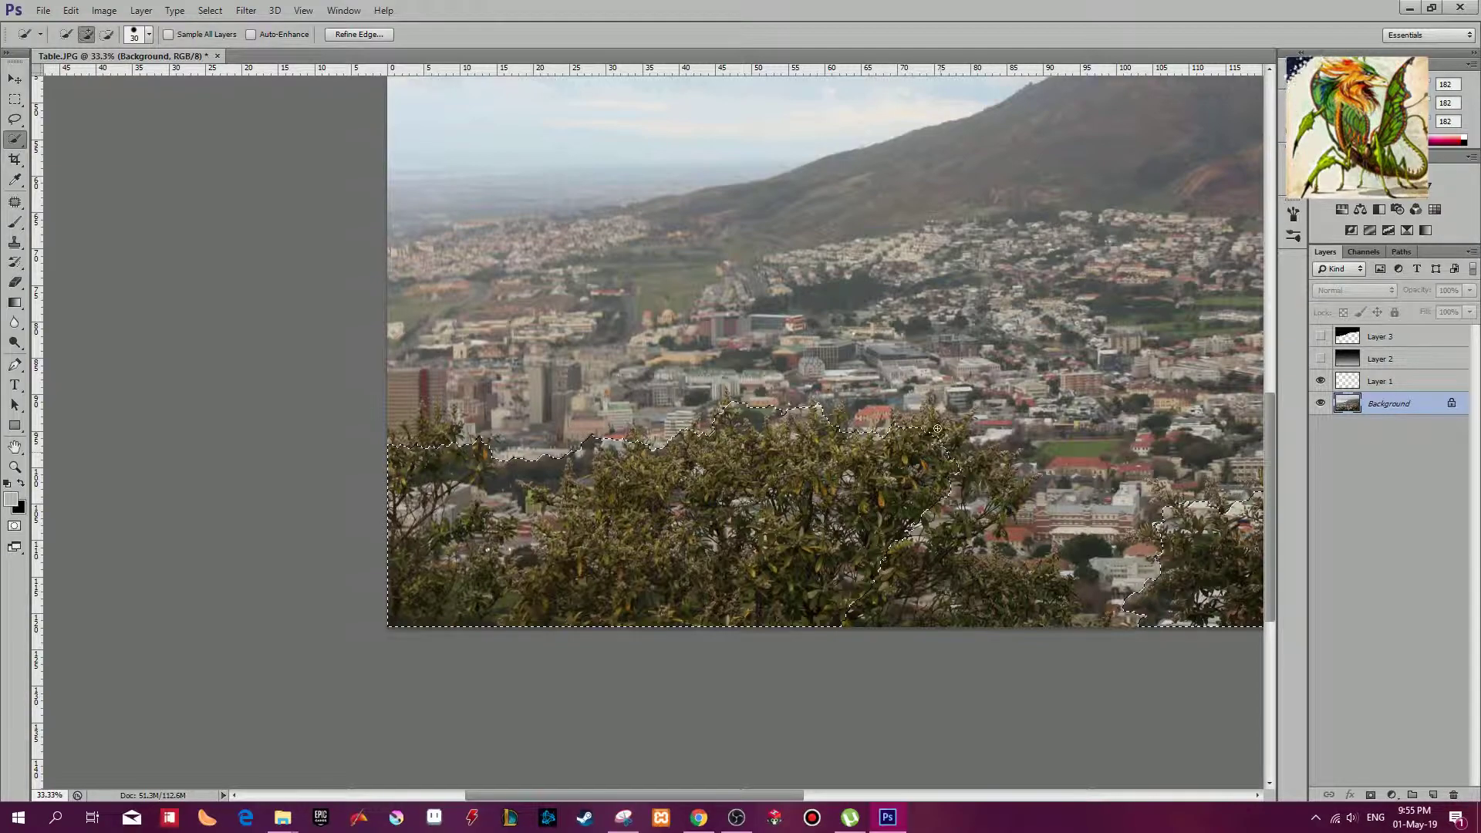
Step: Add the missed foliage between the two tree groups and along the right trees' upper edge to the selection
{"action": "left_click_drag", "start_coordinate": [1061, 534], "coordinate": [692, 513]}
{"action": "left_click", "coordinate": [693, 513]}
{"action": "left_click", "coordinate": [744, 513]}
{"action": "left_click", "coordinate": [737, 560]}
{"action": "left_click_drag", "start_coordinate": [736, 560], "coordinate": [770, 555]}
{"action": "key", "text": "ctrl+minus"}
{"action": "right_click", "coordinate": [935, 326]}
{"action": "key", "text": "Escape"}
{"action": "left_click", "coordinate": [833, 611]}
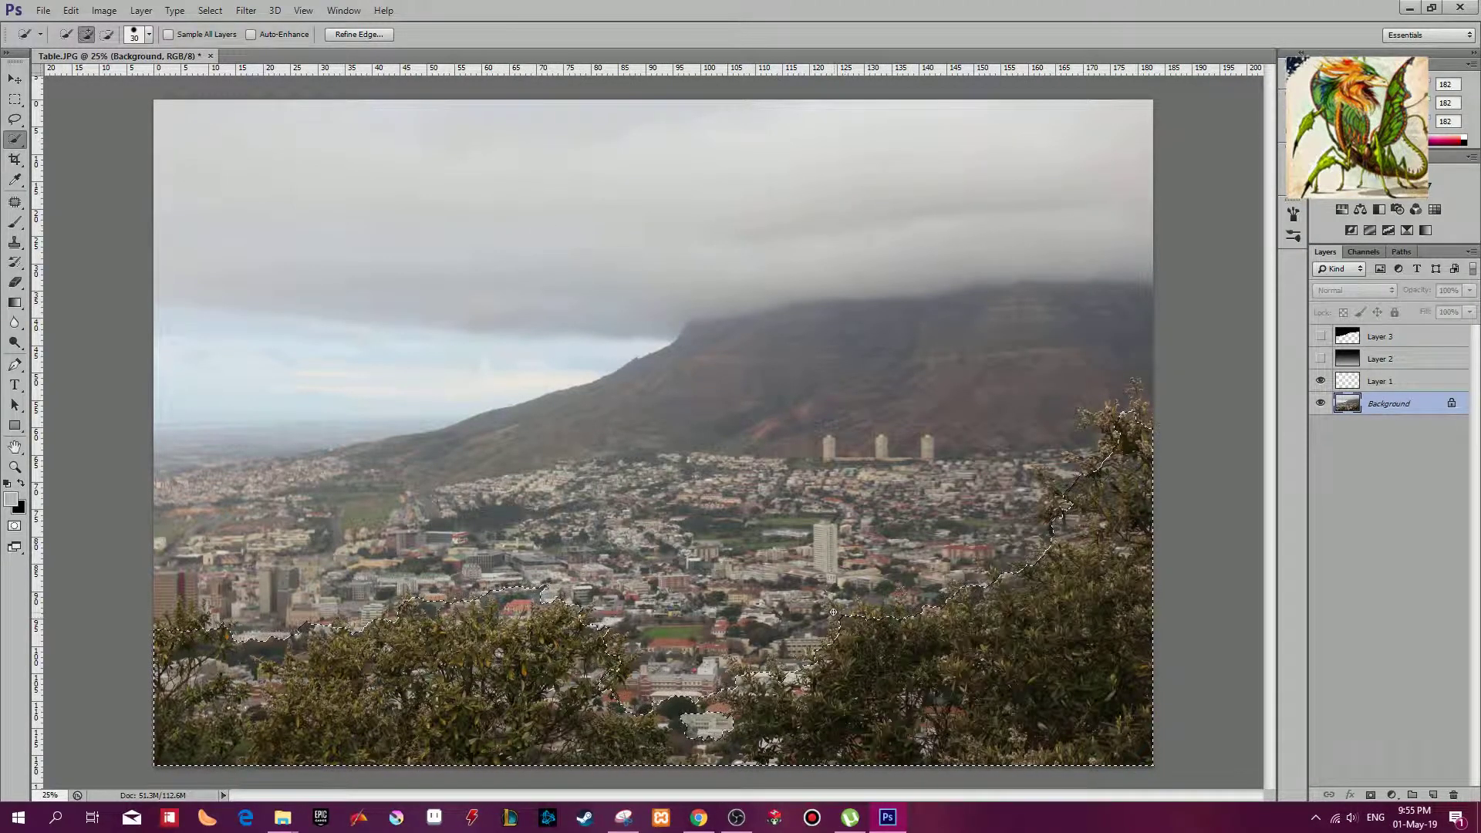
{"action": "key", "text": "alt"}
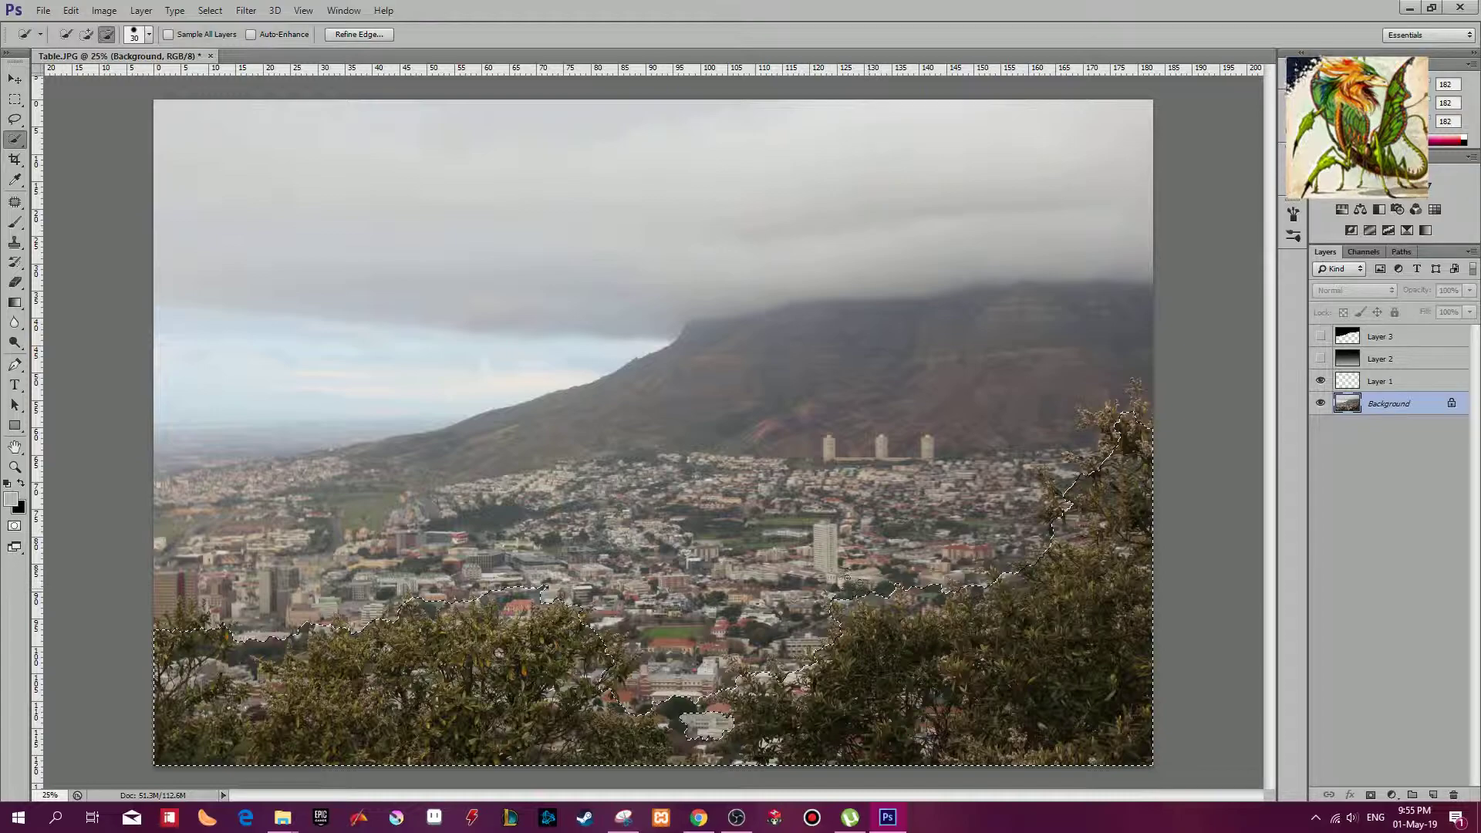
Step: Refine the tree selection's edge with Smart Radius on and Shift Edge at +25%, output to a selection
{"action": "right_click", "coordinate": [858, 335]}
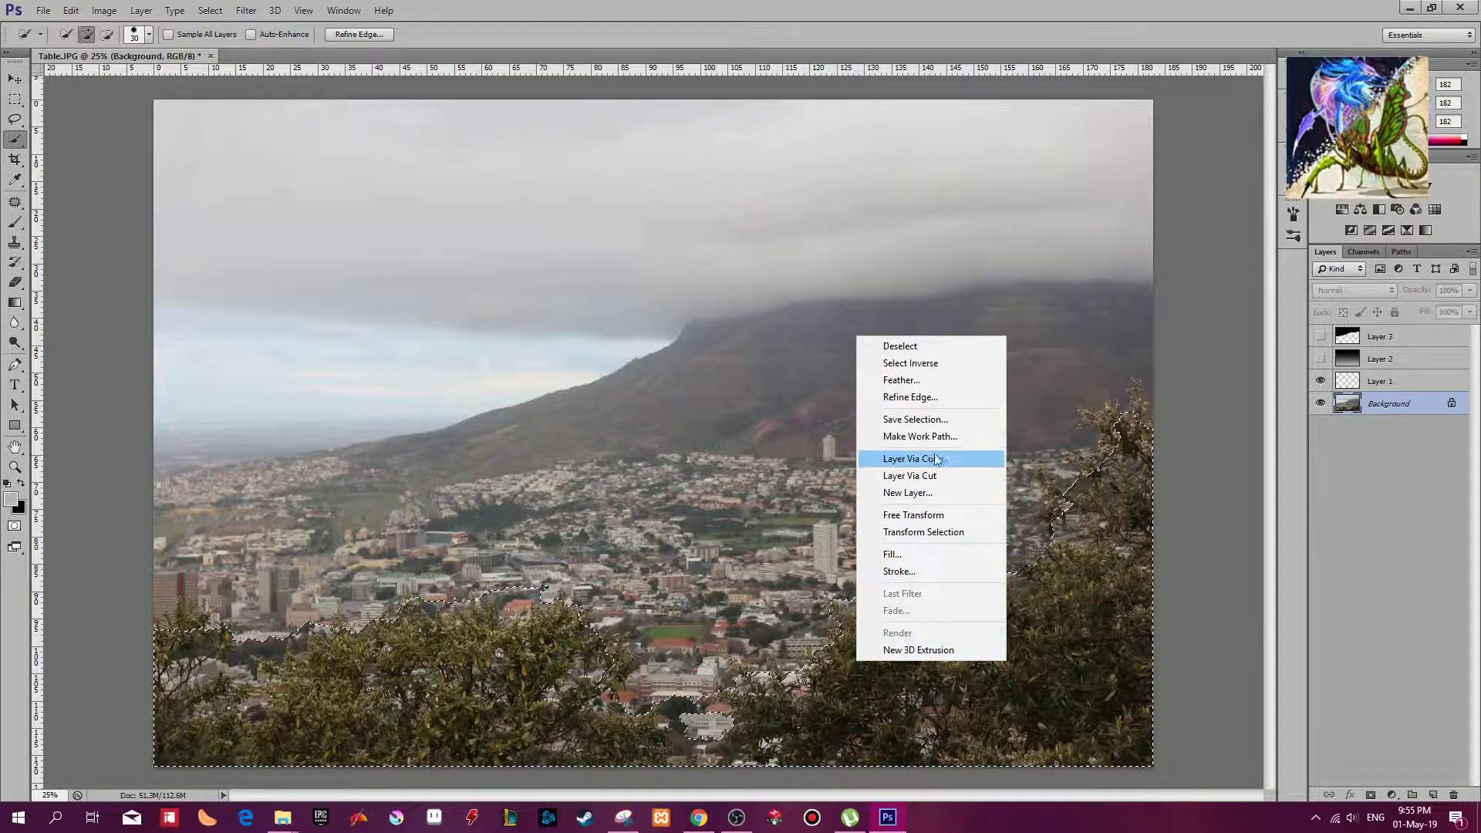
{"action": "key", "text": "Escape"}
{"action": "key", "text": "ctrl+alt+r"}
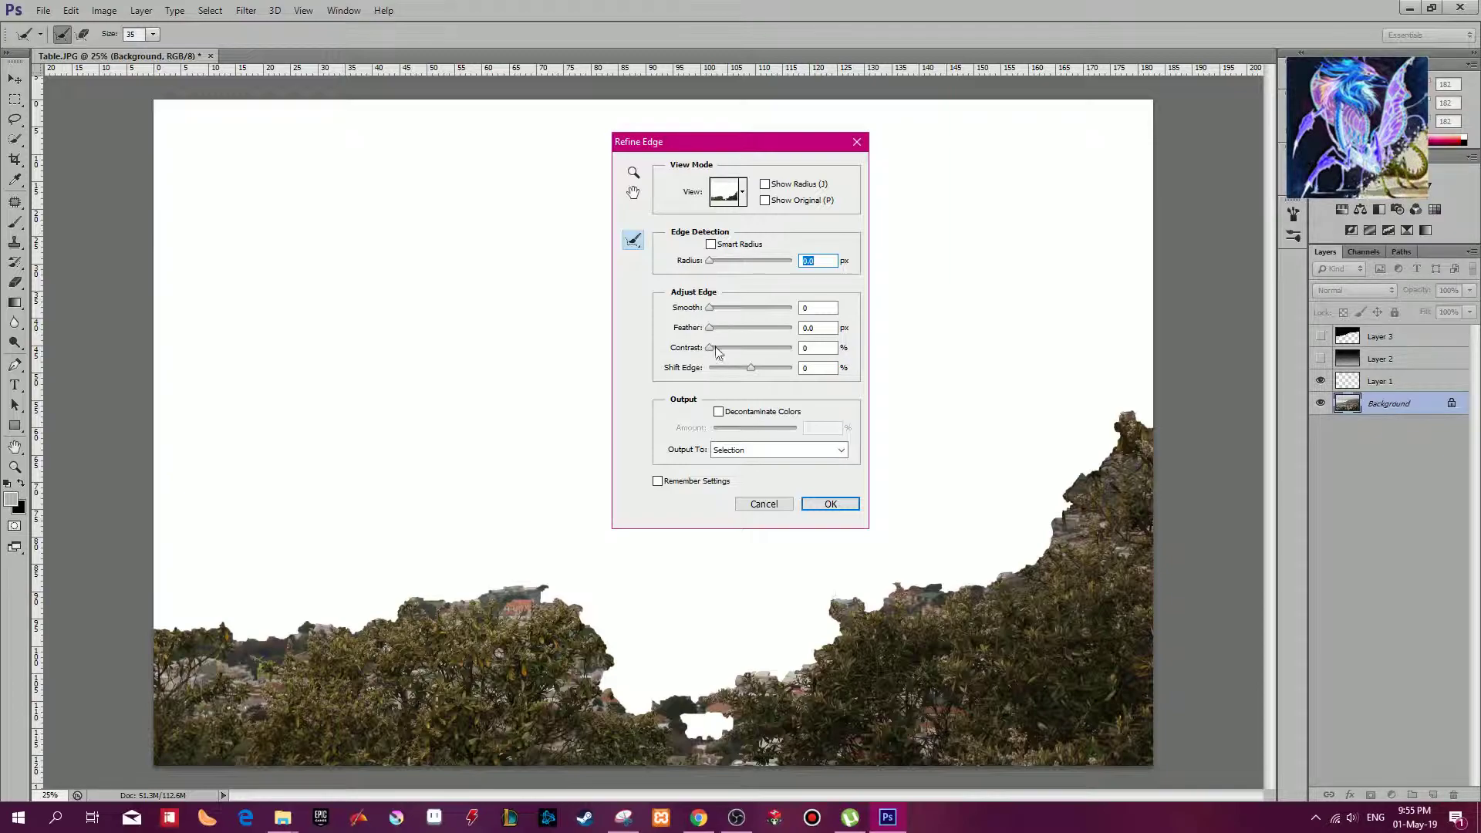
{"action": "left_click_drag", "start_coordinate": [751, 366], "coordinate": [760, 367]}
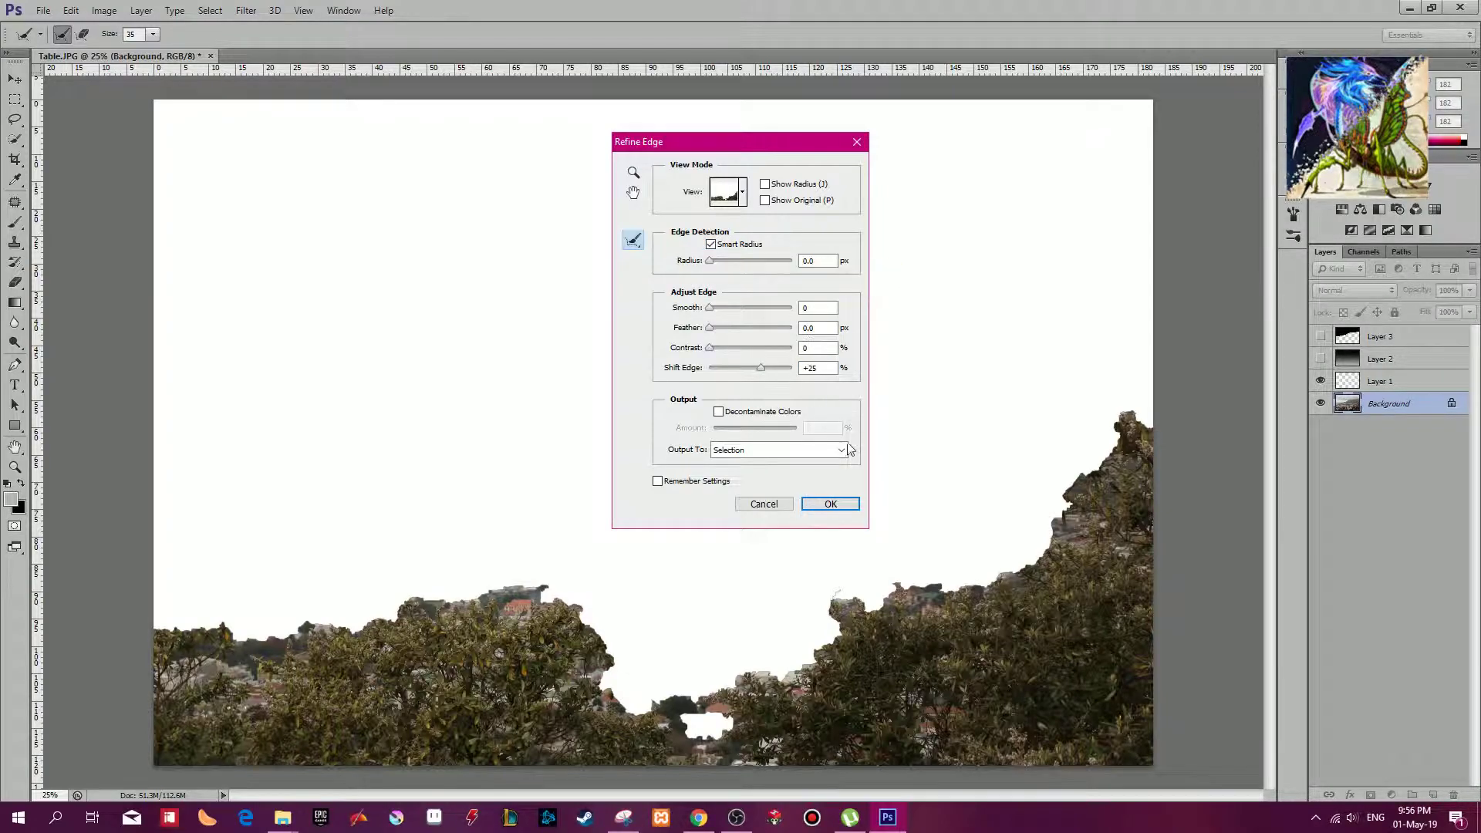
{"action": "left_click", "coordinate": [849, 506]}
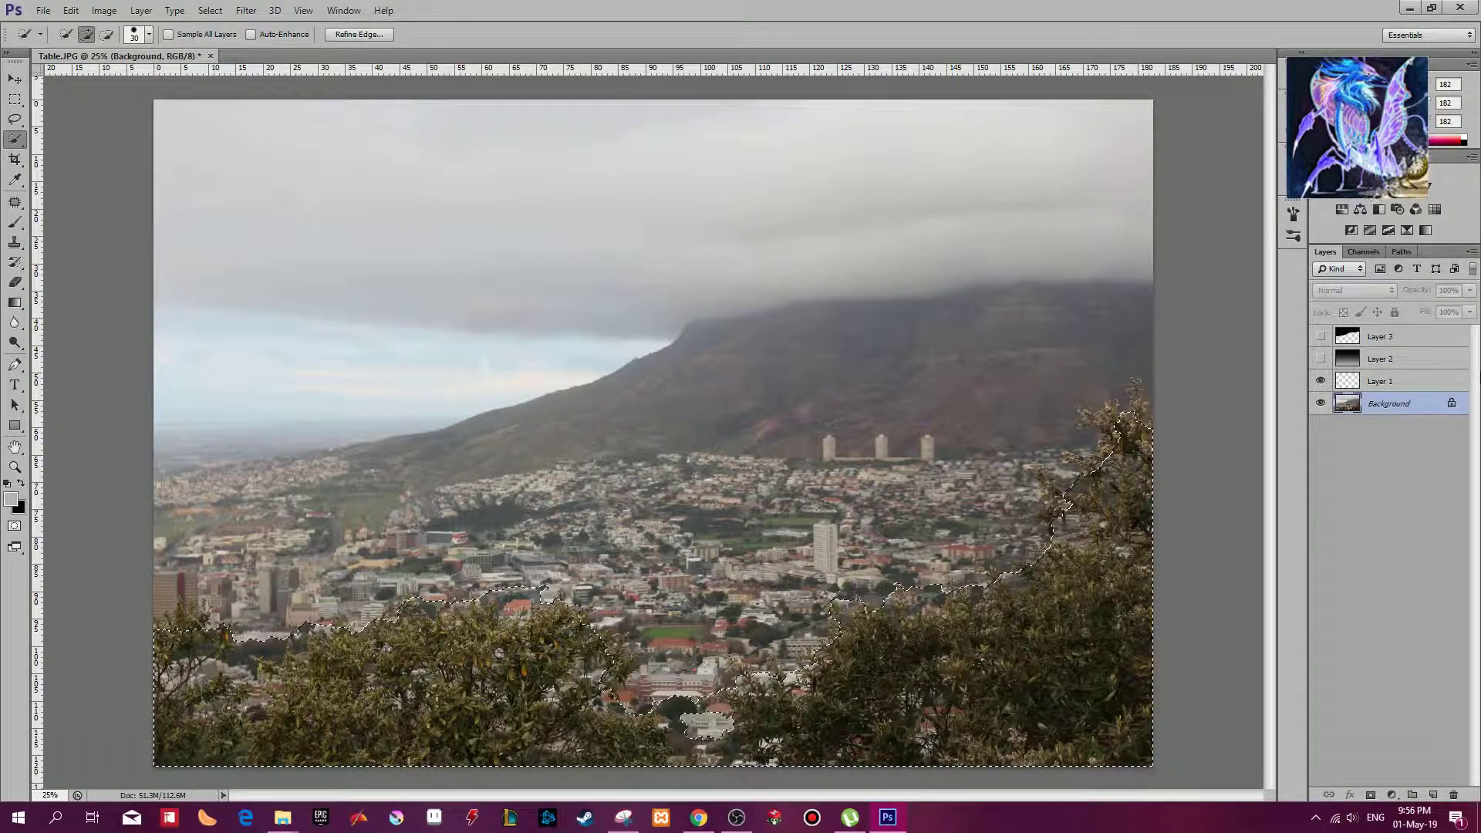
Step: Move Layer 1 to the top of the layer stack and hide the Background layer
{"action": "left_click", "coordinate": [1371, 390]}
{"action": "left_click_drag", "start_coordinate": [1372, 393], "coordinate": [1374, 333]}
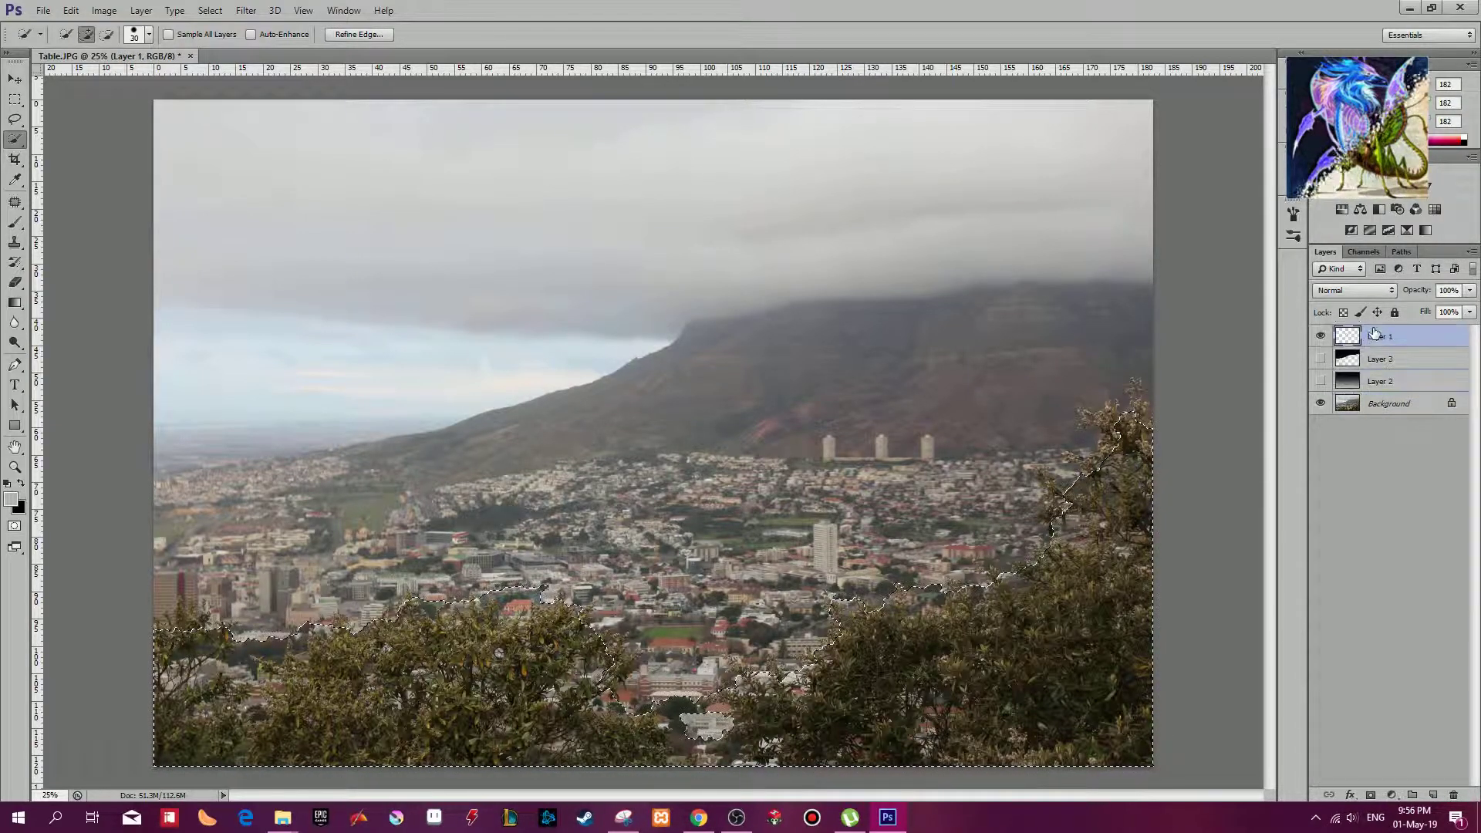
{"action": "left_click", "coordinate": [1319, 404]}
Step: Show Layers 2 and 3, then paint the tree selection light grey on Layer 1 with a 1000 px brush and deselect
{"action": "key", "text": "b"}
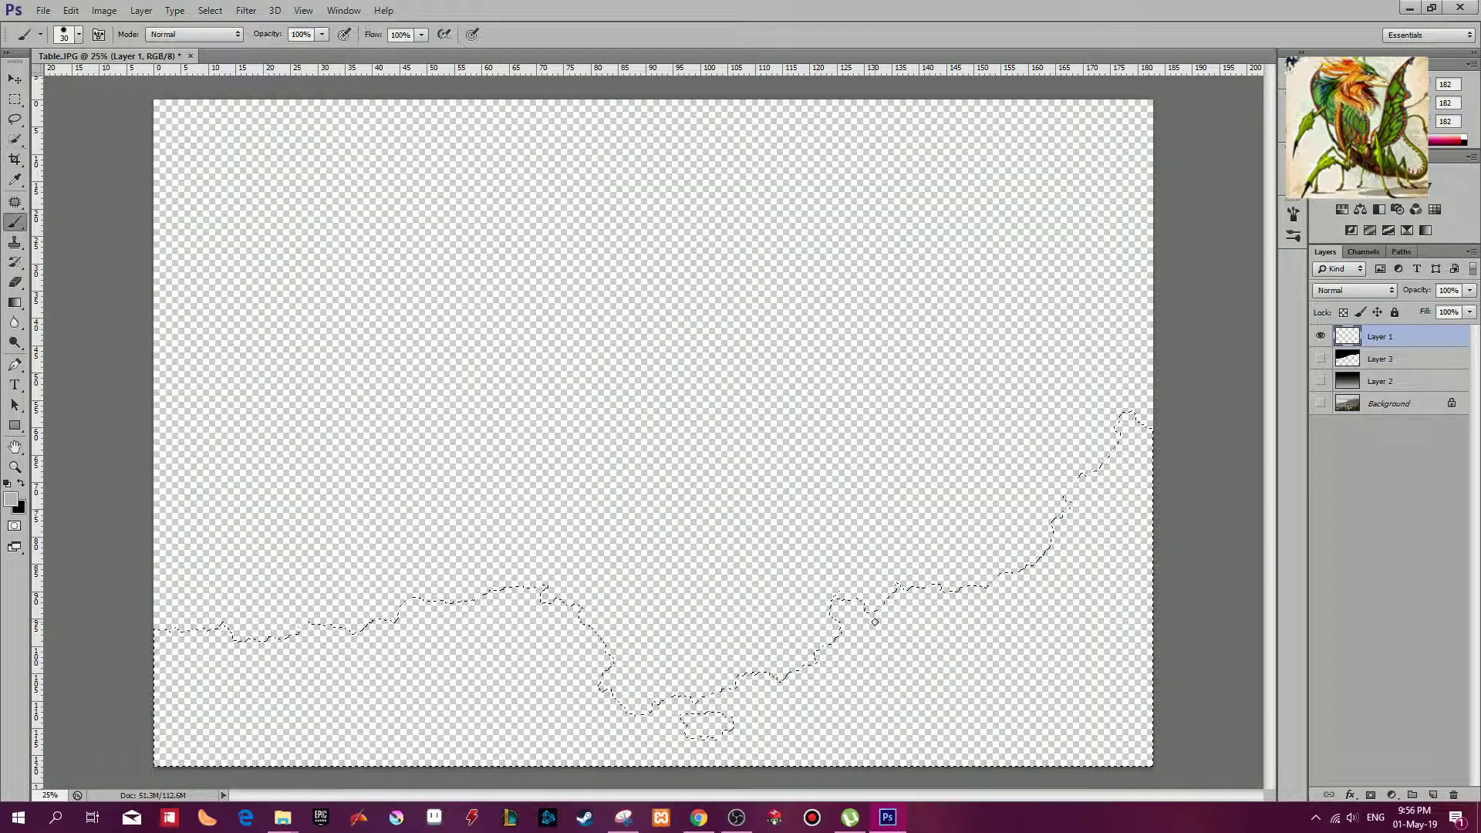
{"action": "key", "text": "bracketright"}
{"action": "key", "text": "bracketright"}
{"action": "key", "text": "bracketright"}
{"action": "key", "text": "bracketright"}
{"action": "key", "text": "bracketright"}
{"action": "key", "text": "bracketright"}
{"action": "key", "text": "bracketright"}
{"action": "key", "text": "bracketright"}
{"action": "key", "text": "bracketright"}
{"action": "key", "text": "bracketright"}
{"action": "key", "text": "bracketright"}
{"action": "key", "text": "bracketright"}
{"action": "key", "text": "bracketright"}
{"action": "key", "text": "bracketright"}
{"action": "key", "text": "bracketright"}
{"action": "key", "text": "bracketright"}
{"action": "key", "text": "bracketright"}
{"action": "key", "text": "bracketright"}
{"action": "key", "text": "bracketright"}
{"action": "key", "text": "bracketright"}
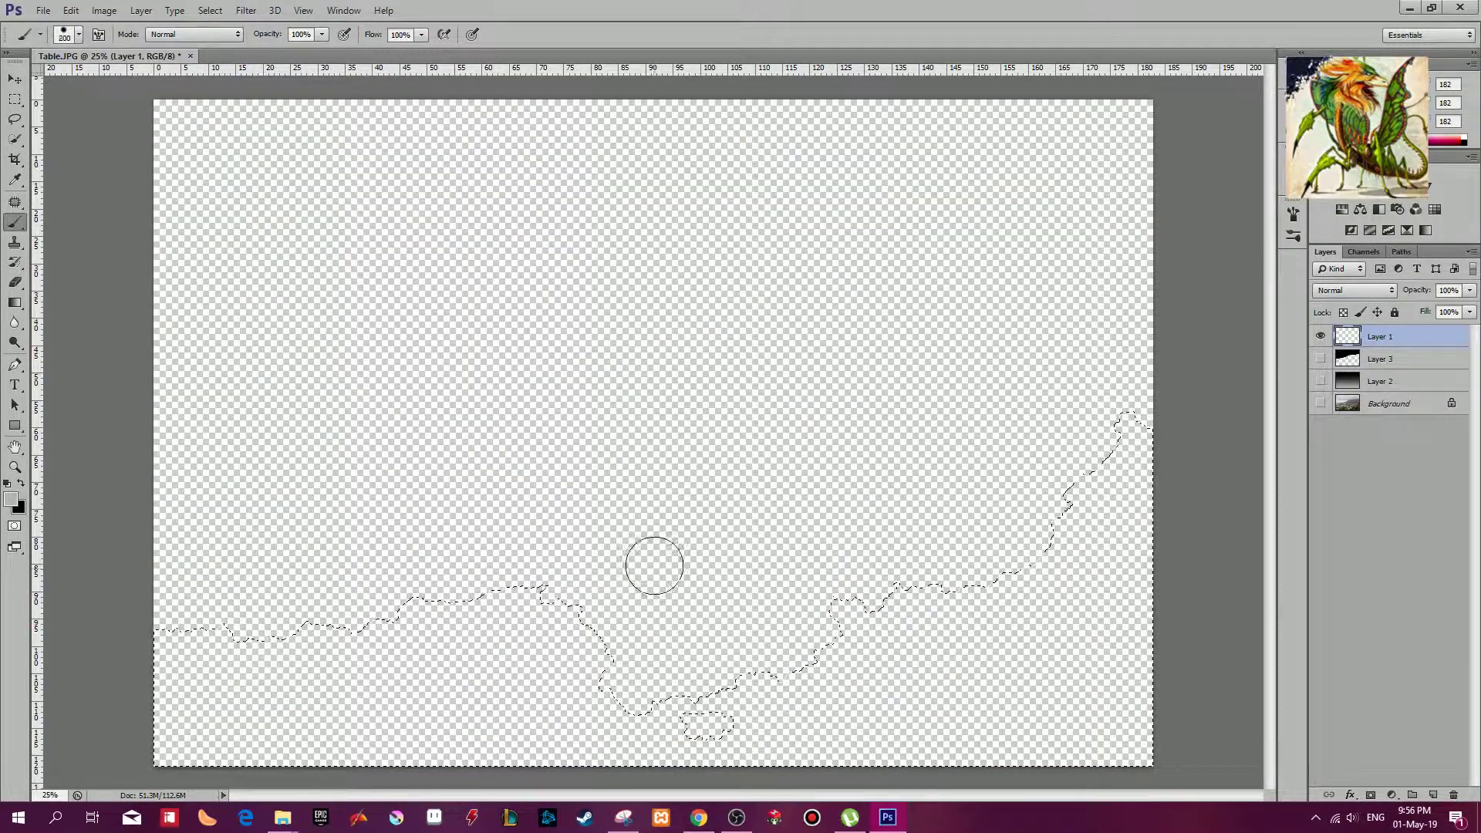
{"action": "left_click", "coordinate": [1320, 358]}
{"action": "left_click", "coordinate": [1321, 381]}
{"action": "mouse_move", "coordinate": [1289, 446]}
{"action": "left_mouse_down"}
{"action": "mouse_move", "coordinate": [913, 711]}
{"action": "mouse_move", "coordinate": [1132, 510]}
{"action": "mouse_move", "coordinate": [553, 761]}
{"action": "mouse_move", "coordinate": [989, 581]}
{"action": "mouse_move", "coordinate": [448, 691]}
{"action": "left_mouse_up"}
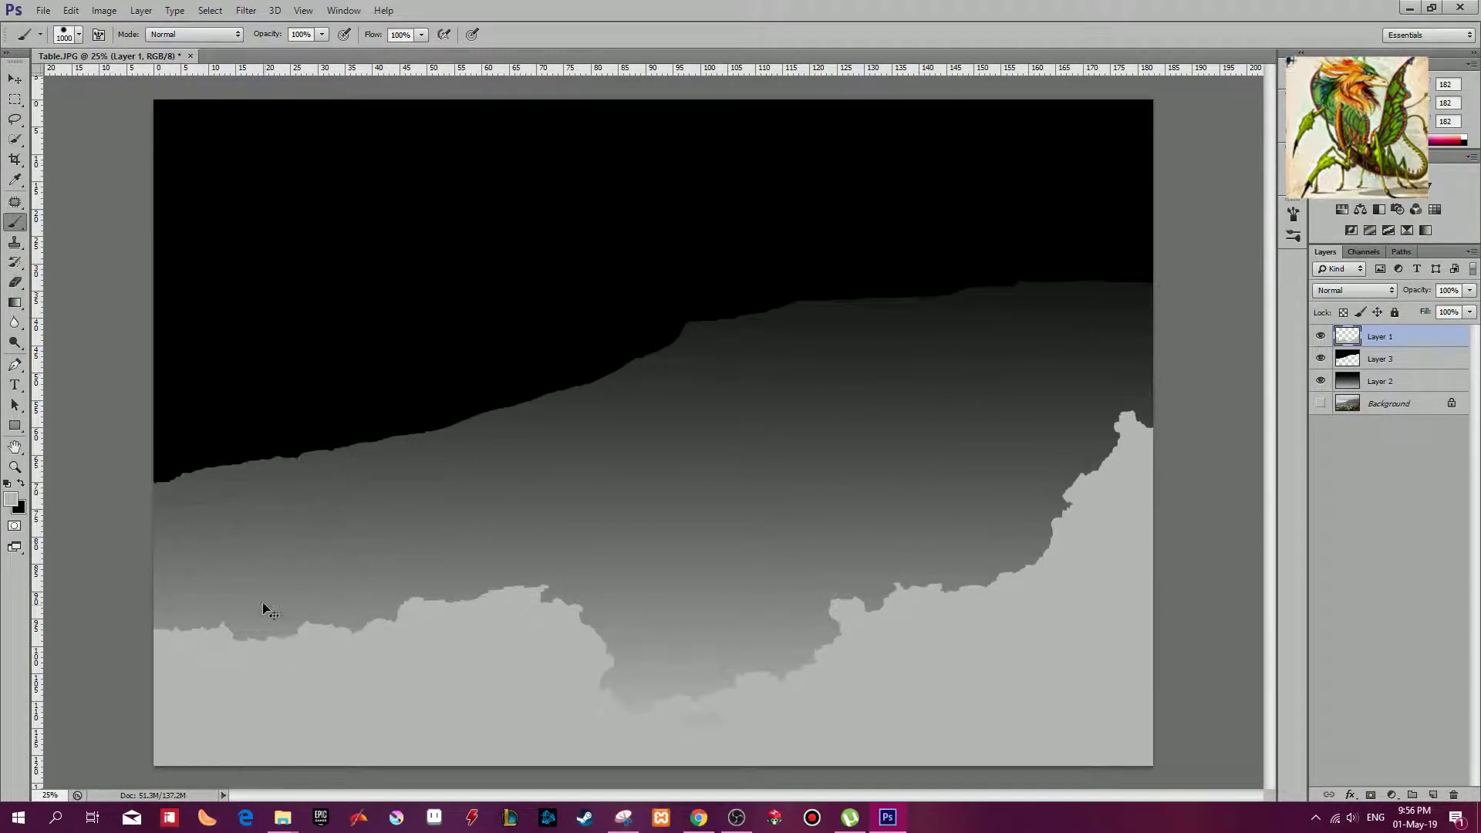
{"action": "key", "text": "ctrl+plus"}
{"action": "left_click_drag", "start_coordinate": [211, 543], "coordinate": [516, 499]}
{"action": "key", "text": "ctrl+plus"}
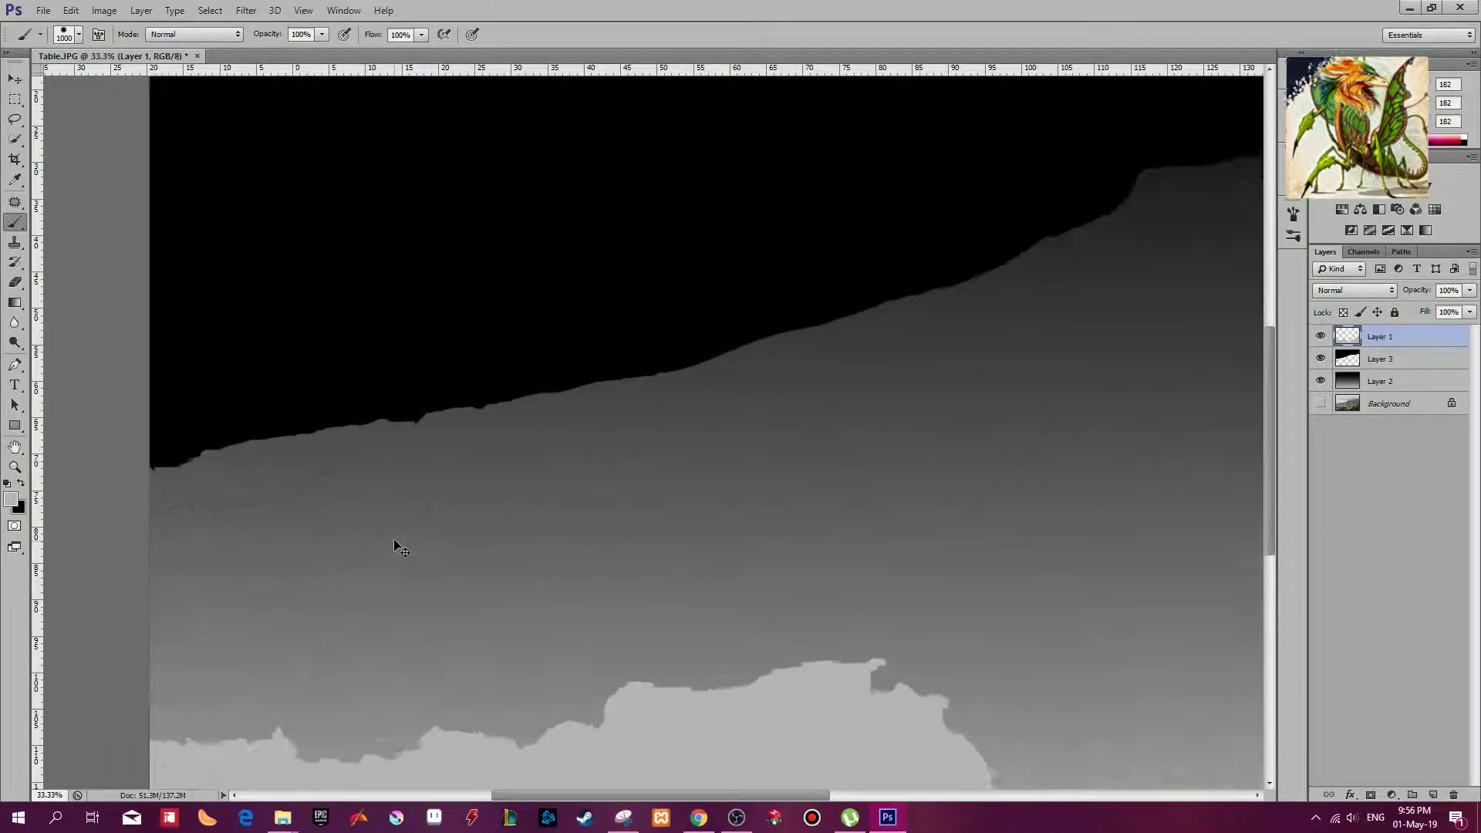
{"action": "key", "text": "ctrl+plus"}
{"action": "key", "text": "ctrl+minus"}
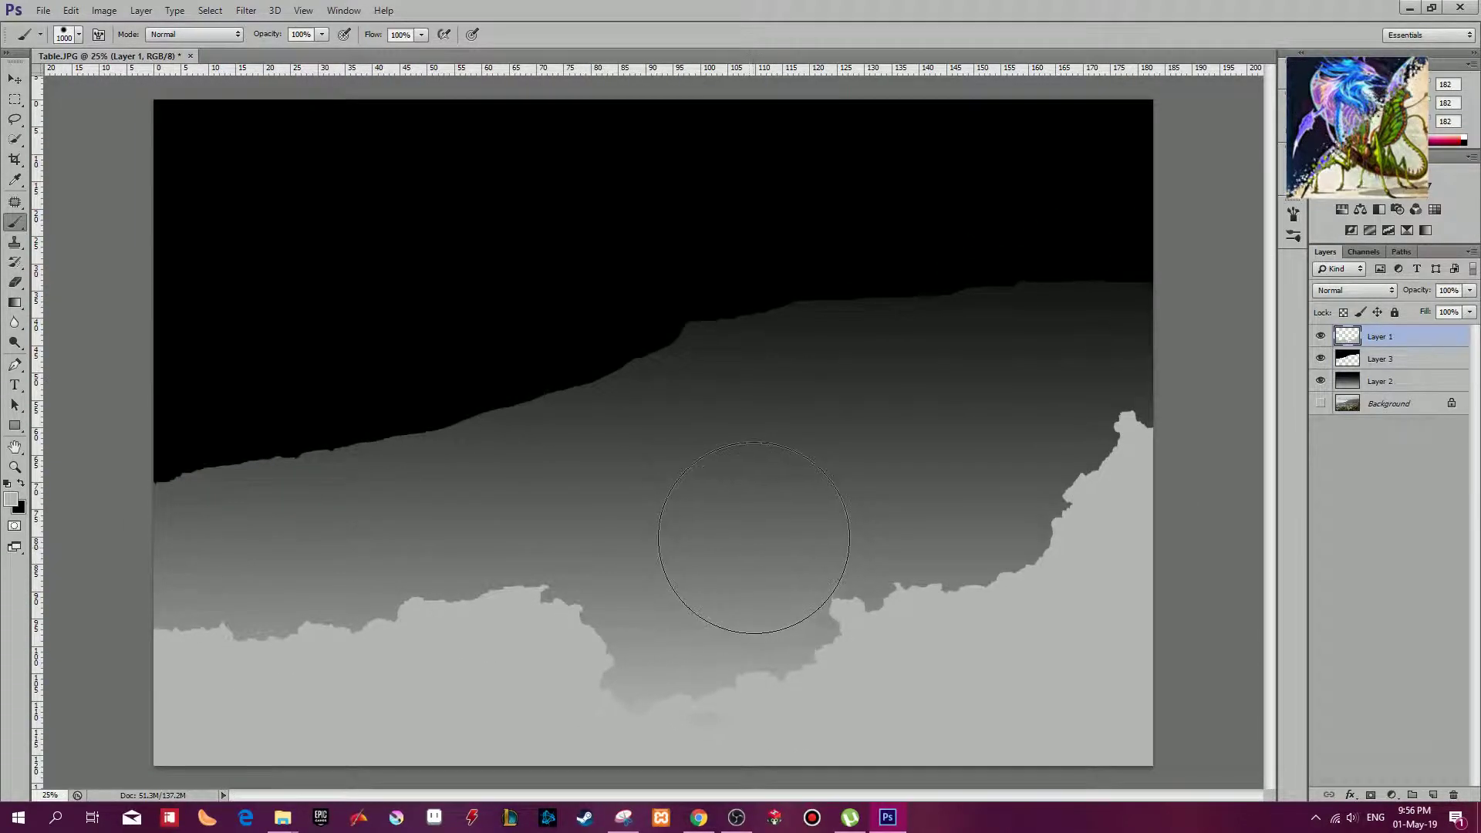
{"action": "key", "text": "ctrl+minus"}
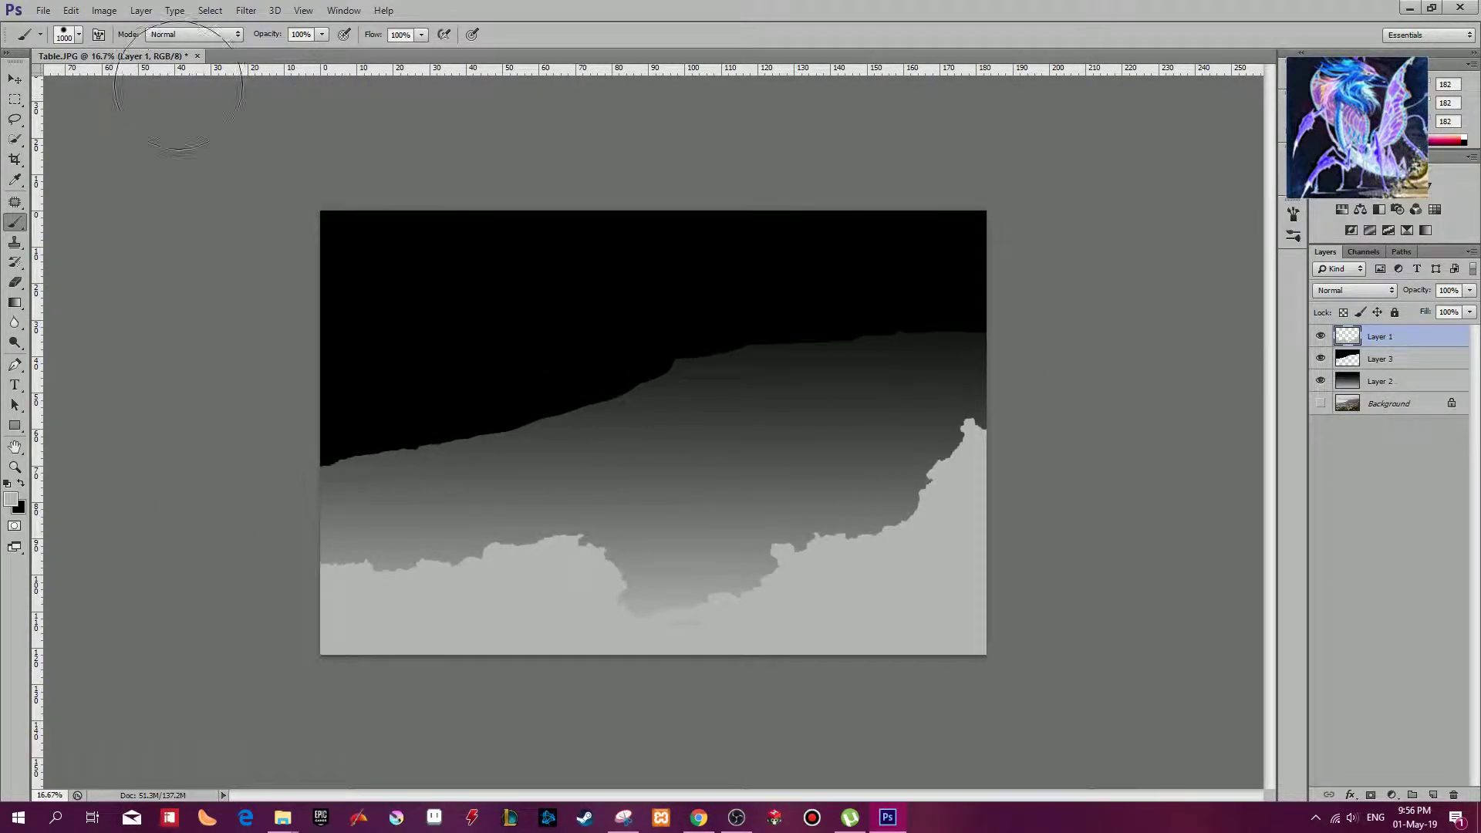
Step: Save the depth map as a JPEG named Table_depth.jpg in the Facebook 3D folder at quality 12, Maximum
{"action": "left_click", "coordinate": [44, 10]}
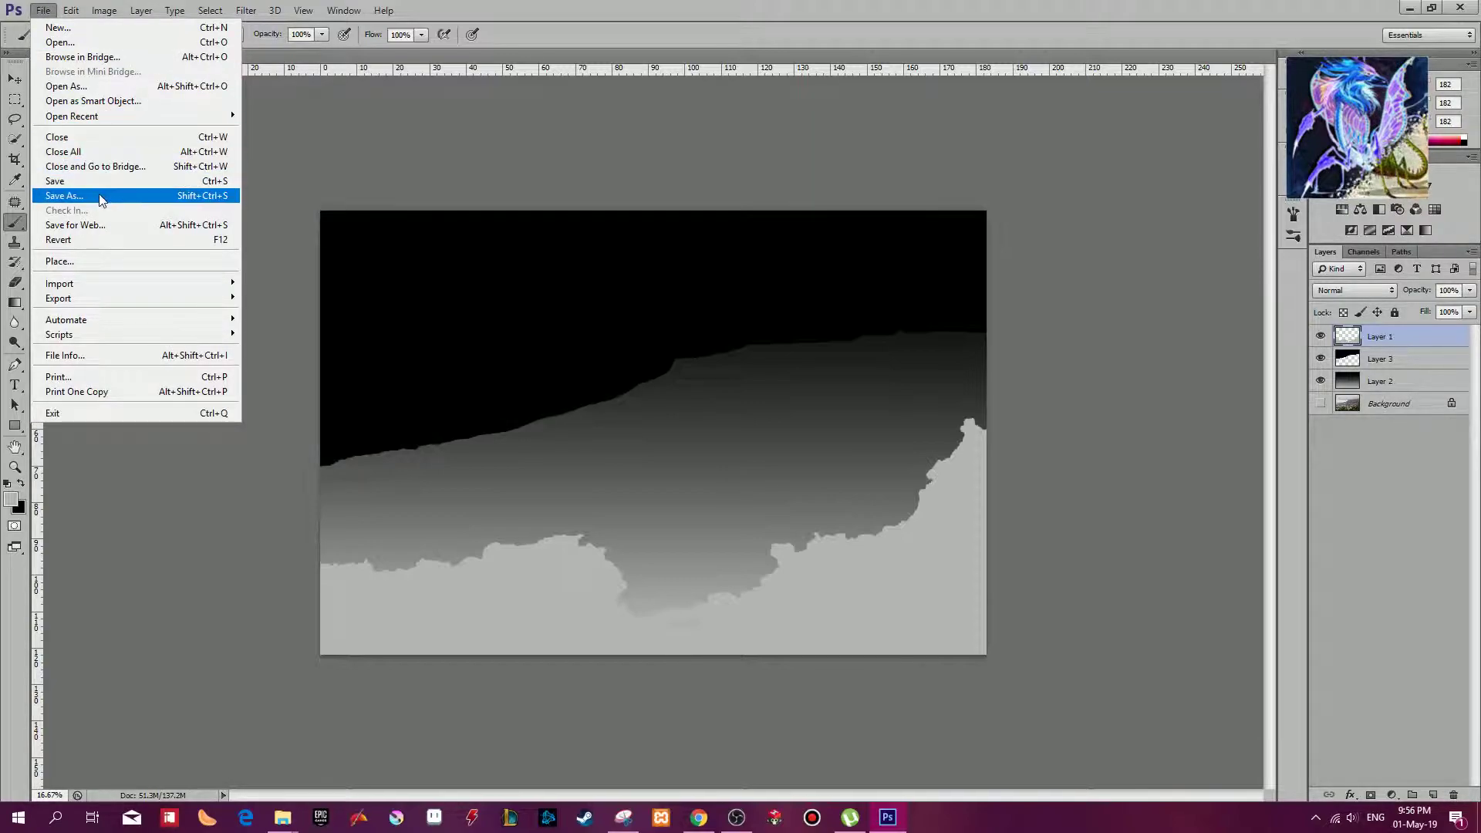
{"action": "left_click", "coordinate": [98, 195]}
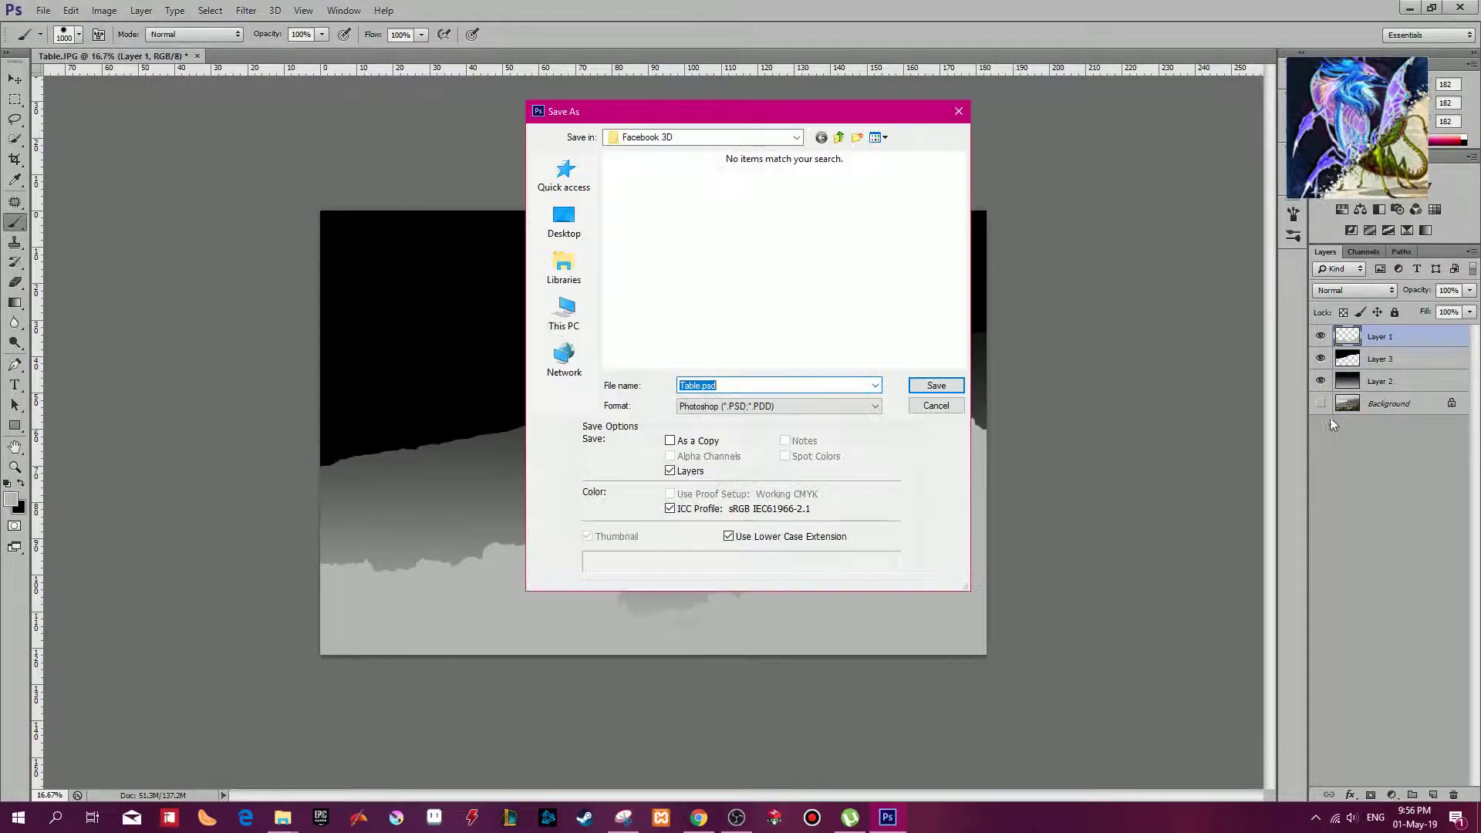
{"action": "left_click", "coordinate": [717, 406]}
{"action": "left_click", "coordinate": [731, 510]}
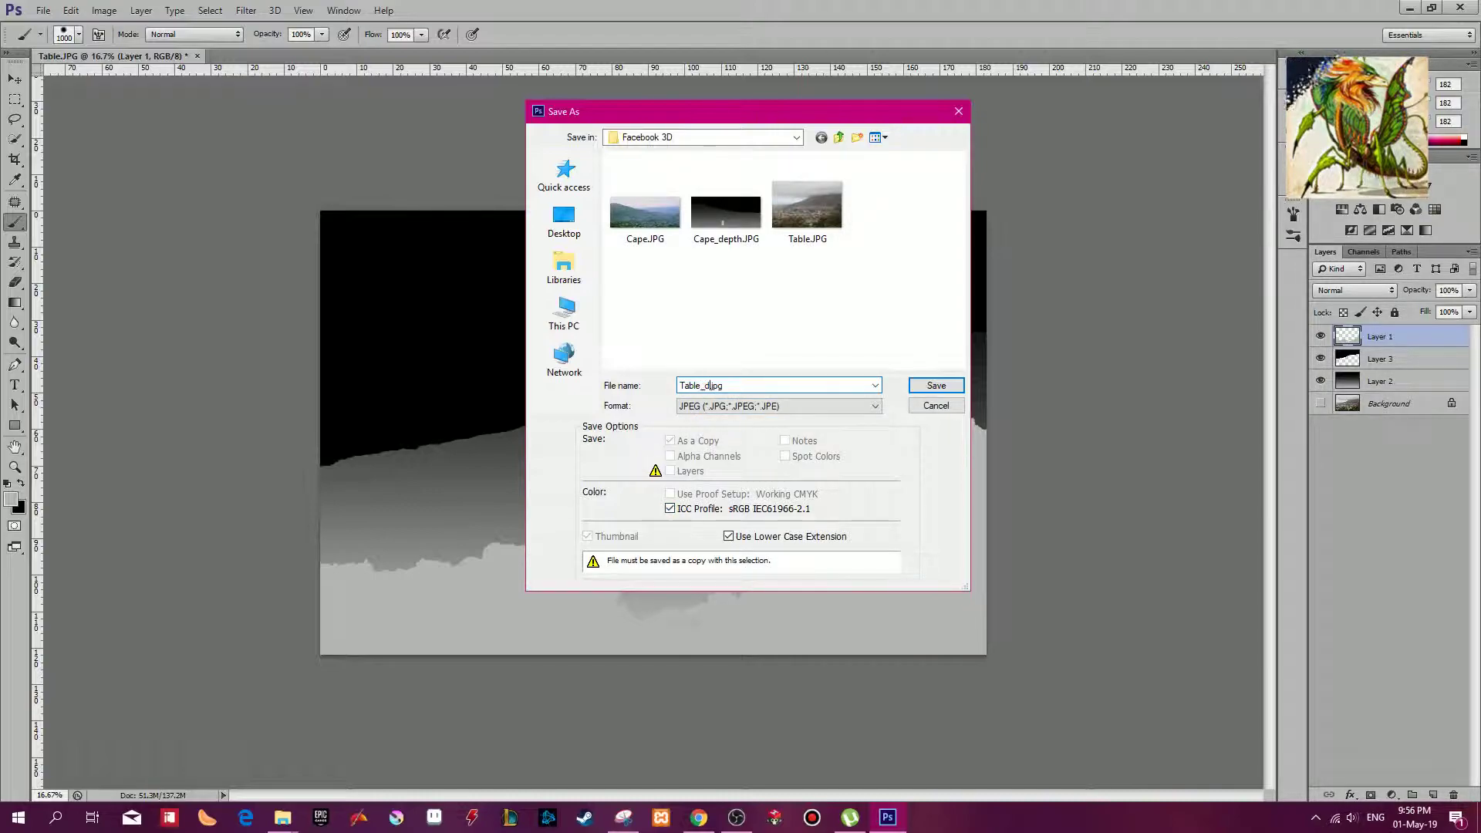
{"action": "left_click", "coordinate": [932, 389]}
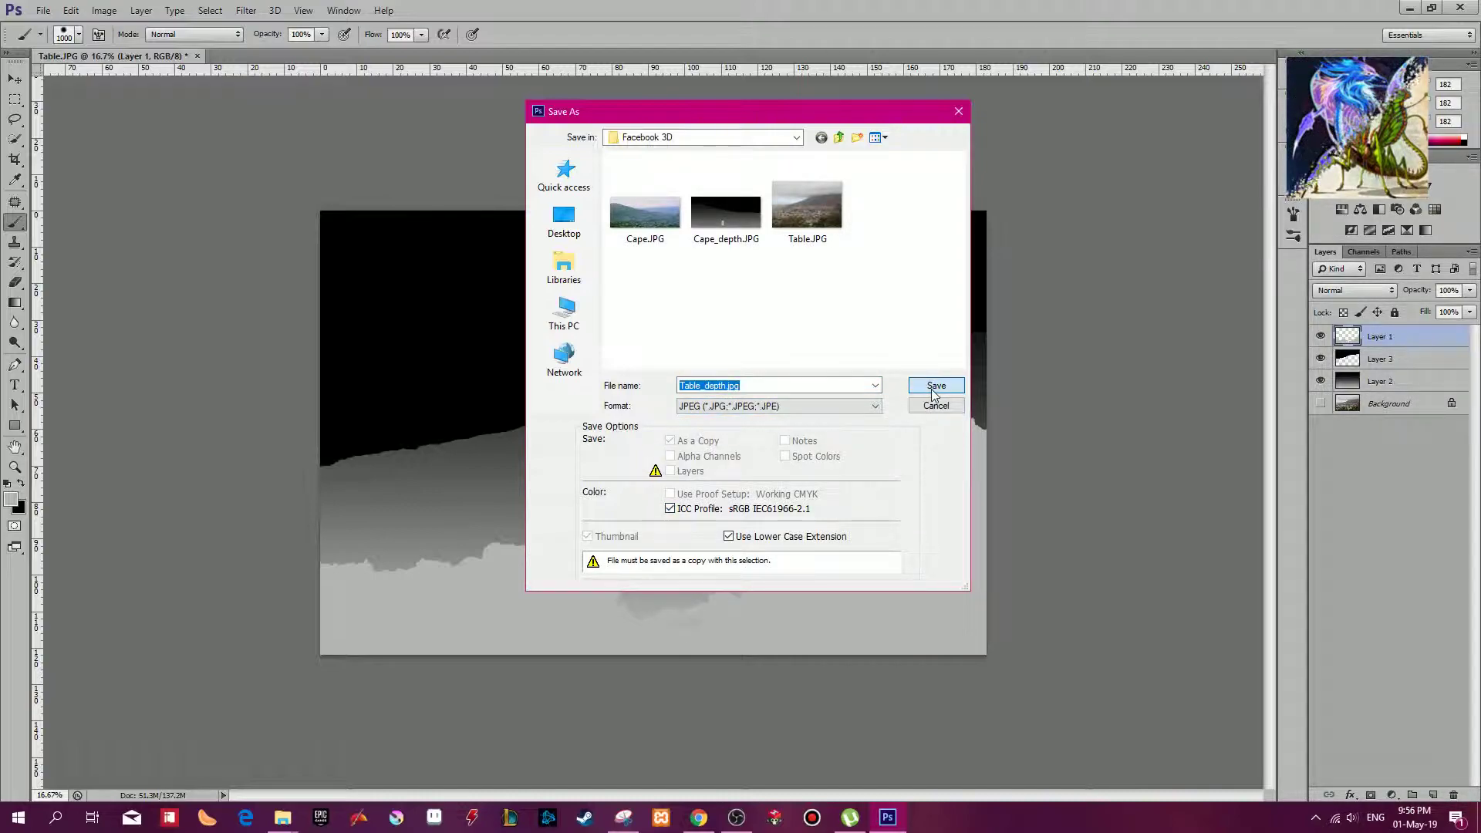
{"action": "left_click", "coordinate": [830, 221]}
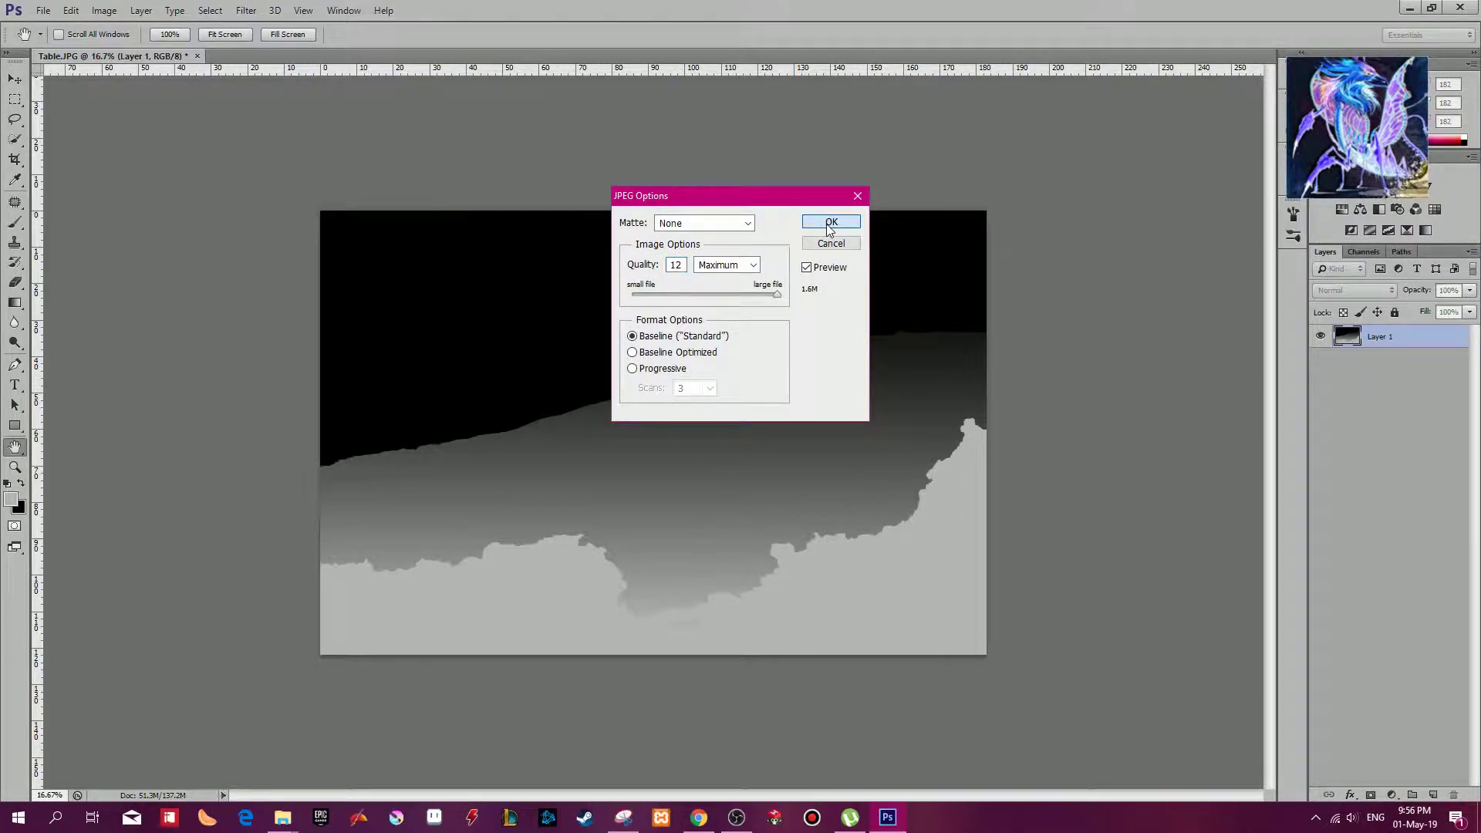
Step: Switch to Facebook and add Table.JPG and Table_depth.jpg together to a new post to create a 3D photo
{"action": "left_click", "coordinate": [1408, 9]}
{"action": "left_click_drag", "start_coordinate": [636, 471], "coordinate": [558, 381]}
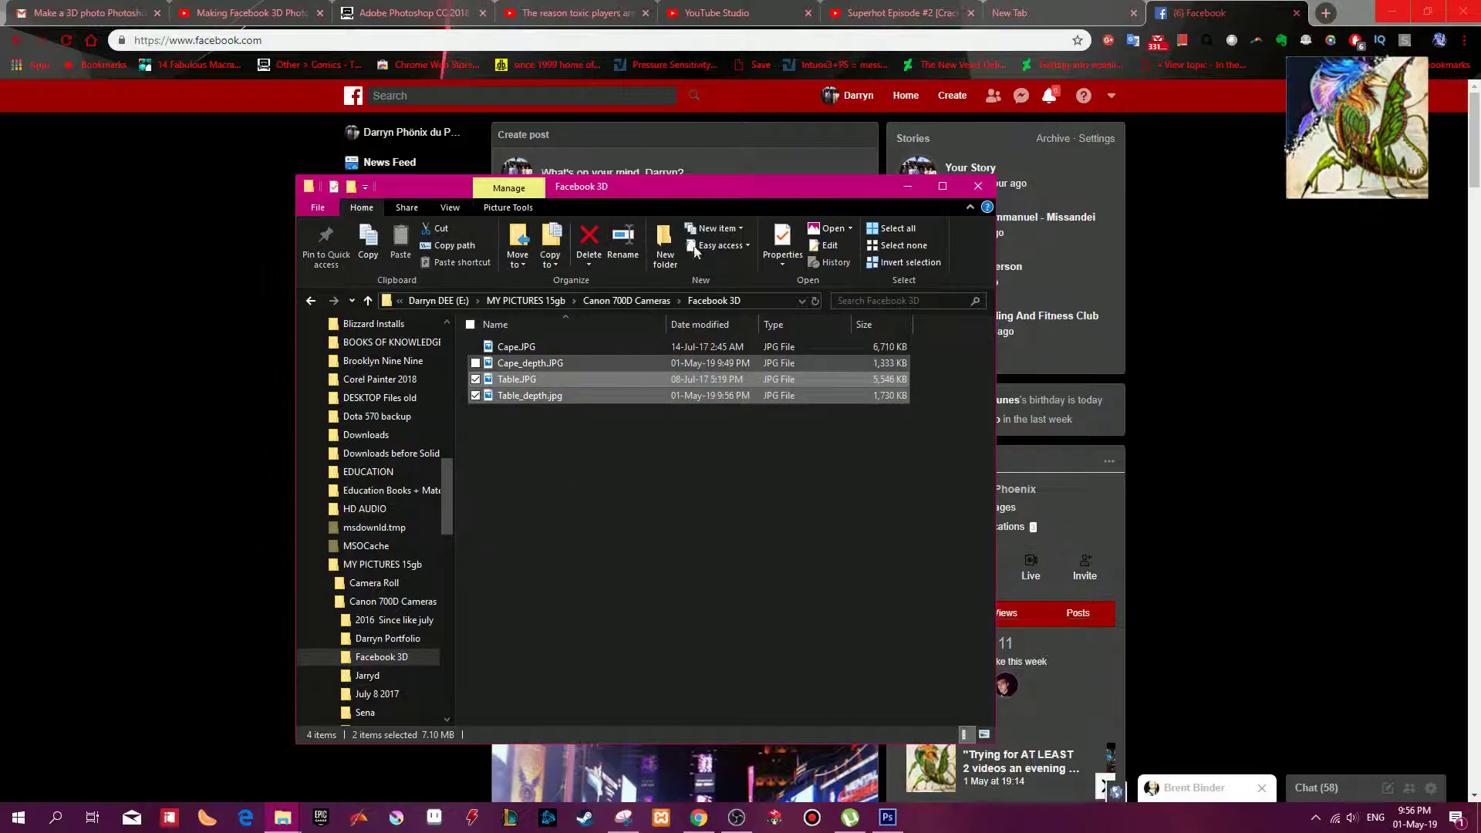
{"action": "left_click_drag", "start_coordinate": [780, 195], "coordinate": [1238, 272]}
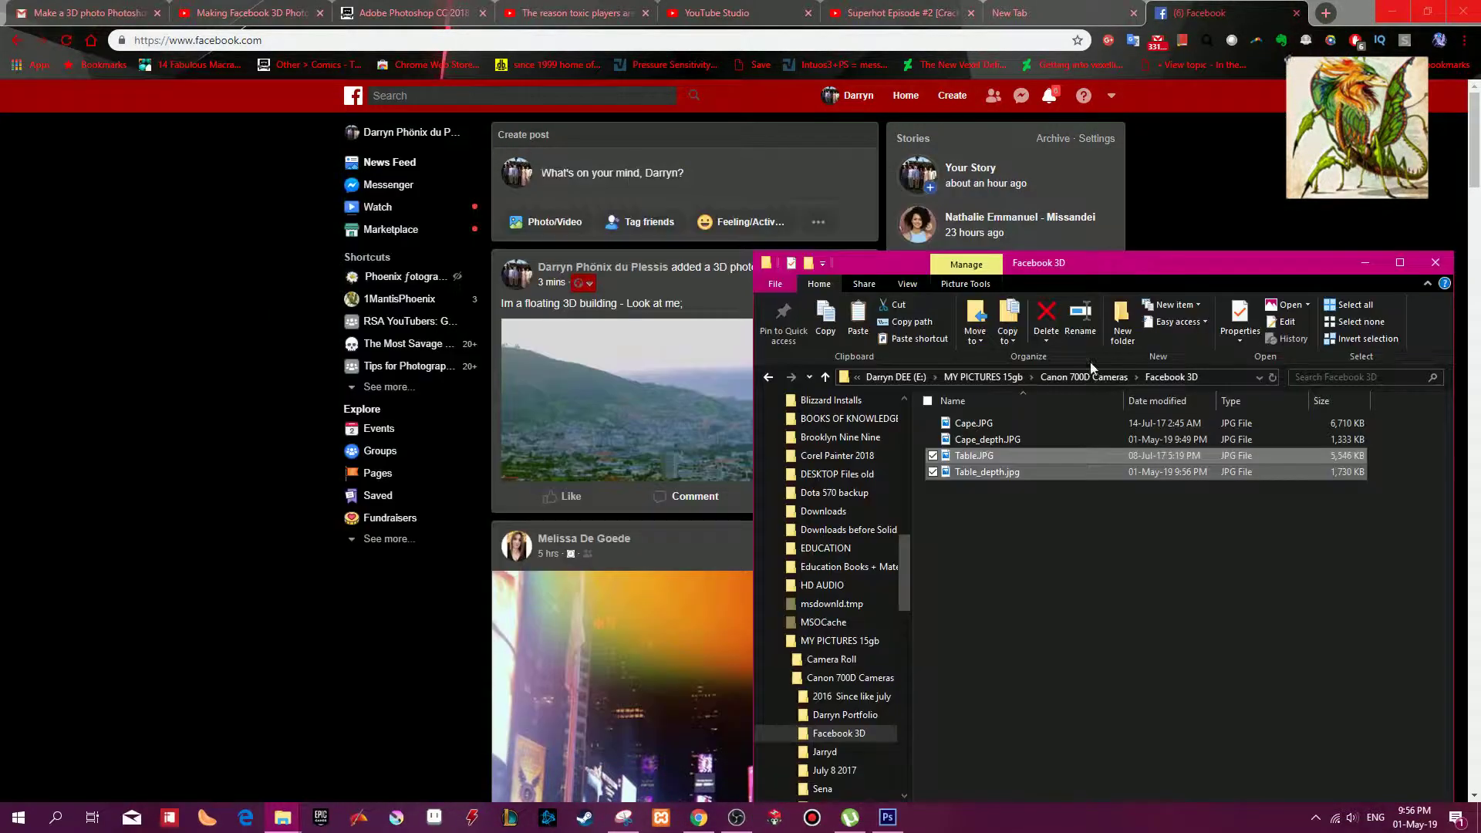
{"action": "left_click_drag", "start_coordinate": [1034, 457], "coordinate": [668, 177]}
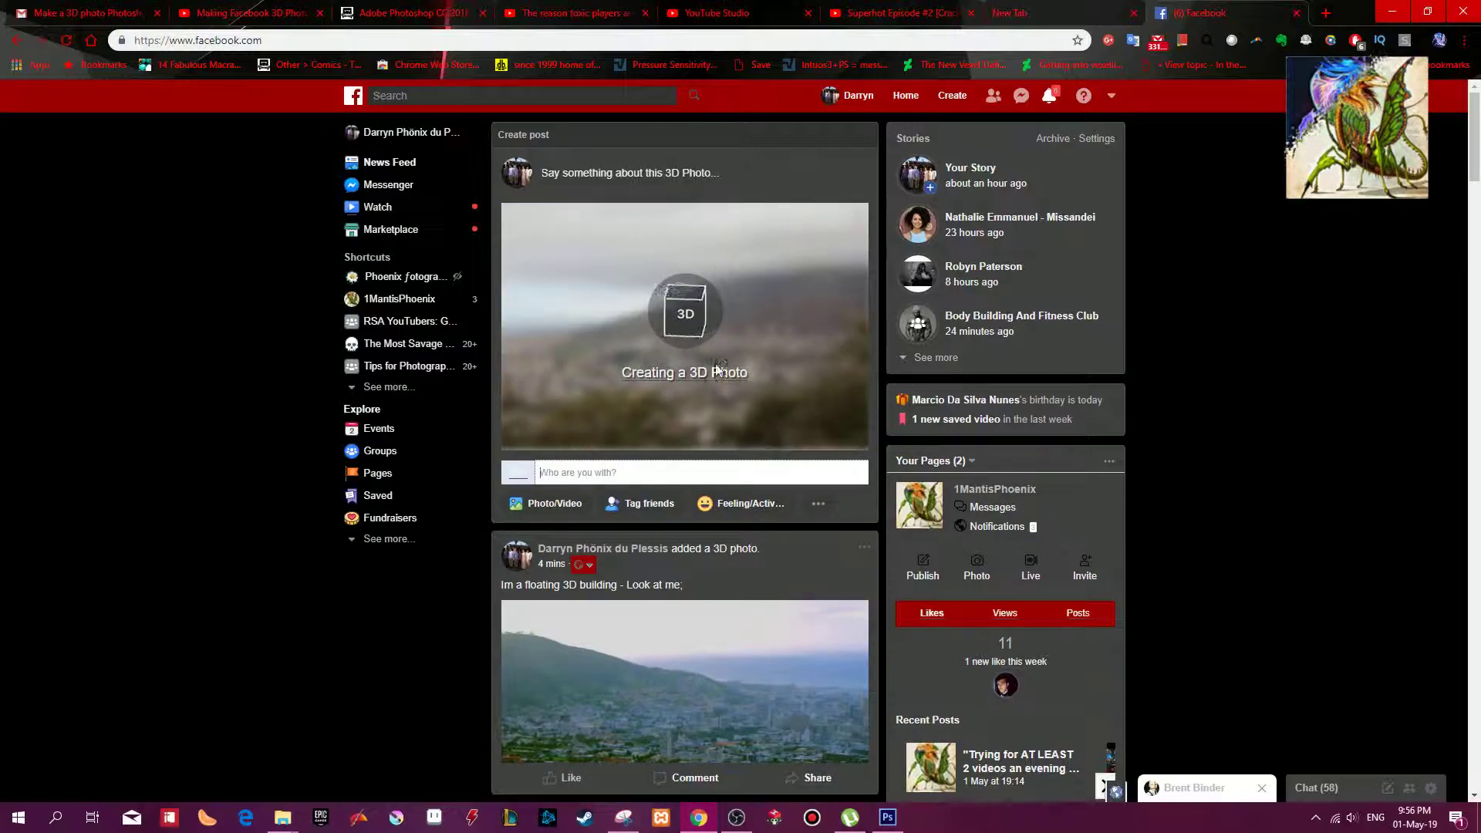
Step: Caption the 3D photo "#TableMountain #3D #Est" and share the post
{"action": "left_click", "coordinate": [651, 188]}
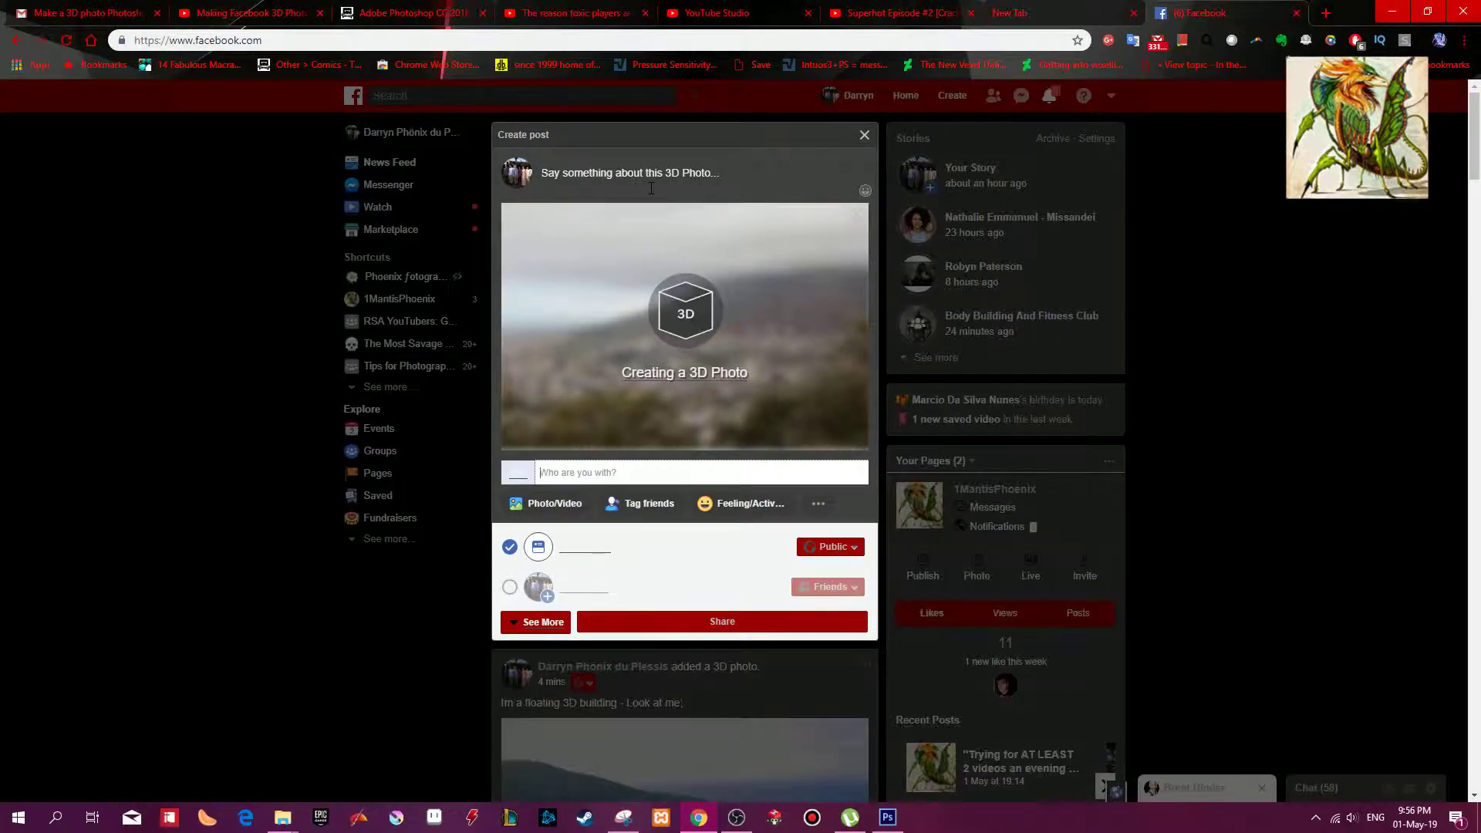
{"action": "type", "text": "#TableMountain "}
{"action": "type", "text": "#3R"}
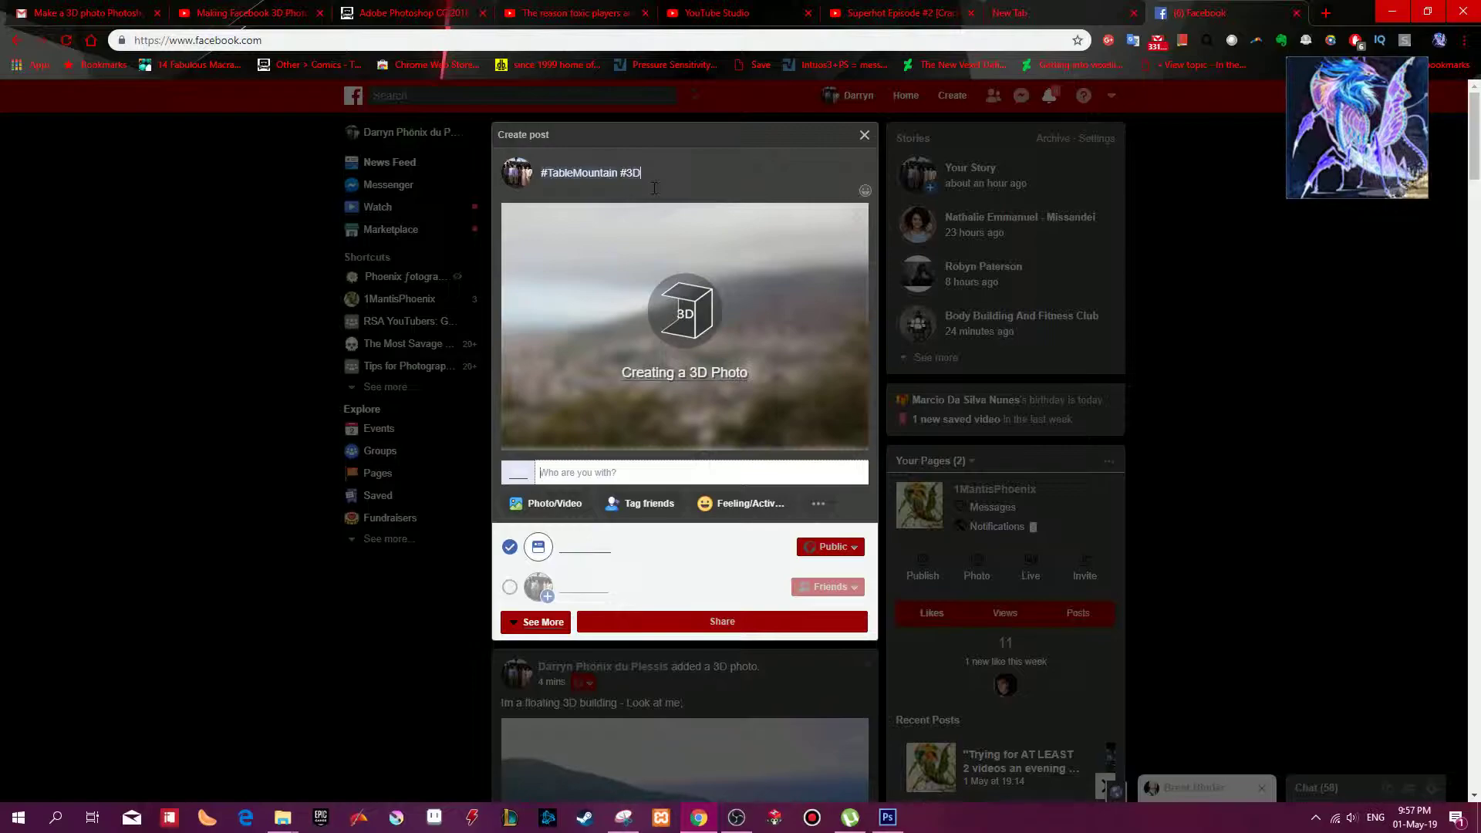
{"action": "type", "text": " #Est"}
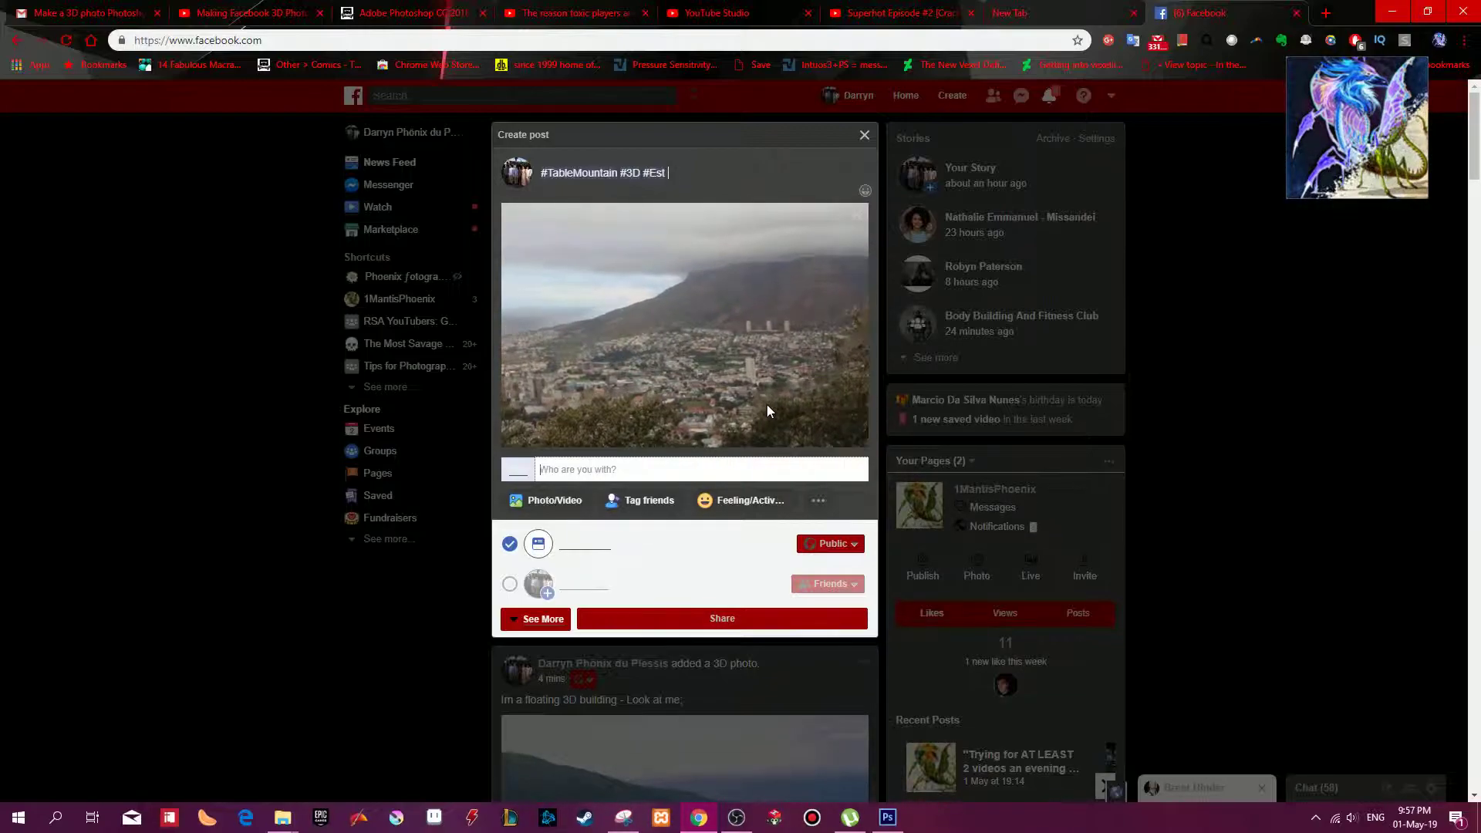
{"action": "left_click", "coordinate": [692, 621]}
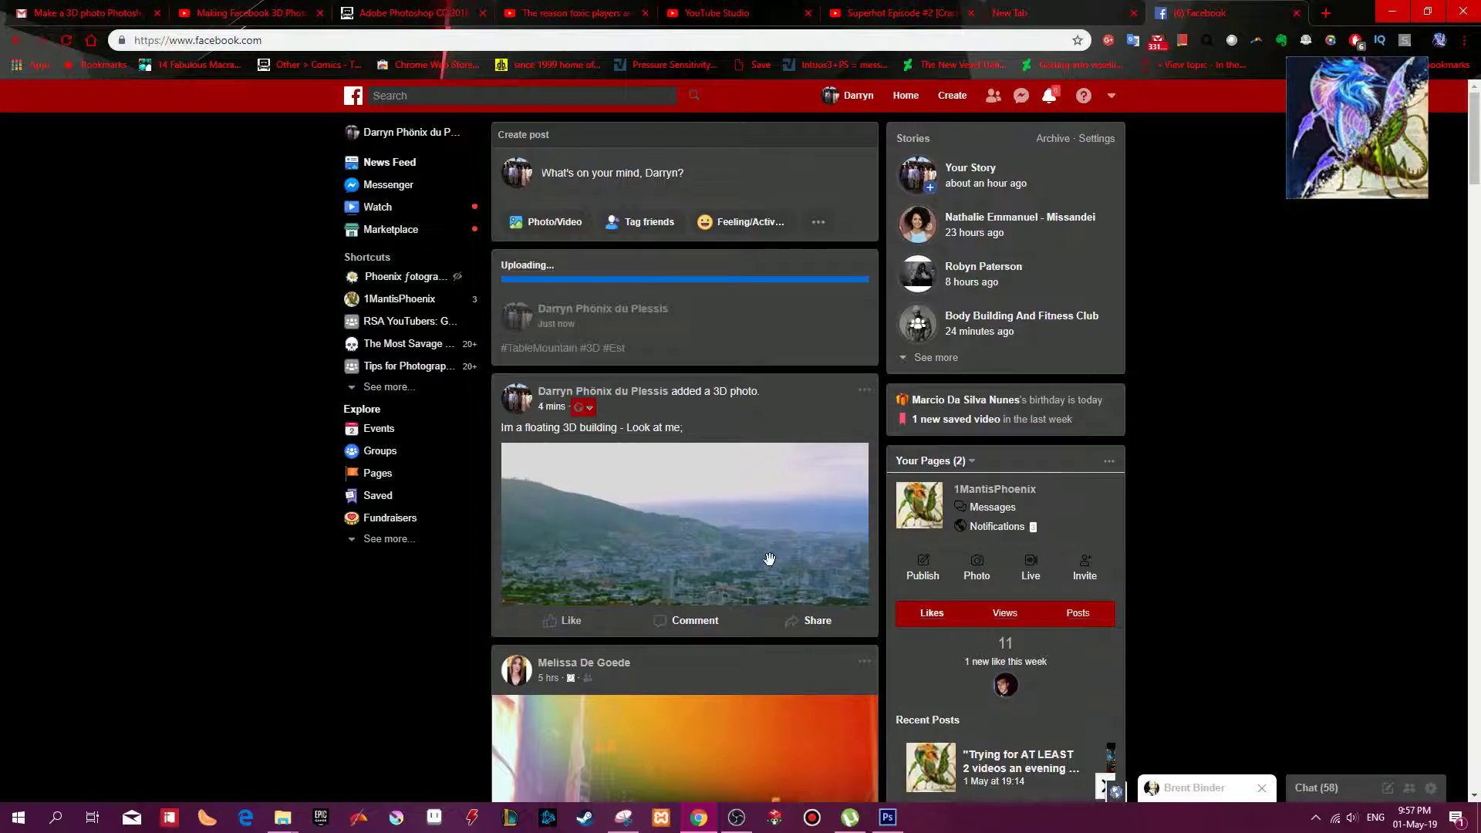
Step: View the posted Cape 3D photo enlarged, and return to the news feed
{"action": "left_click", "coordinate": [777, 517]}
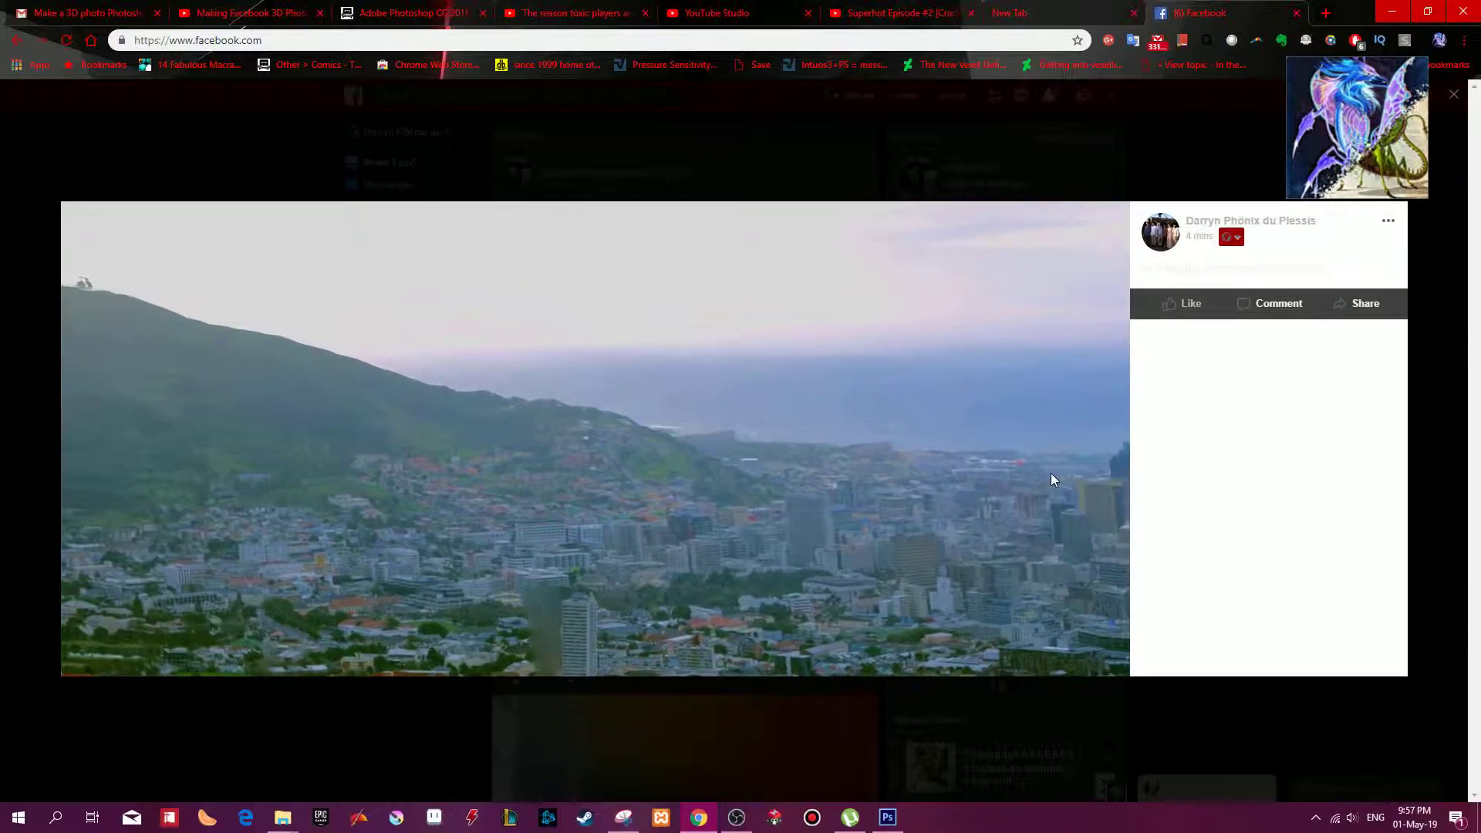
{"action": "key", "text": "Escape"}
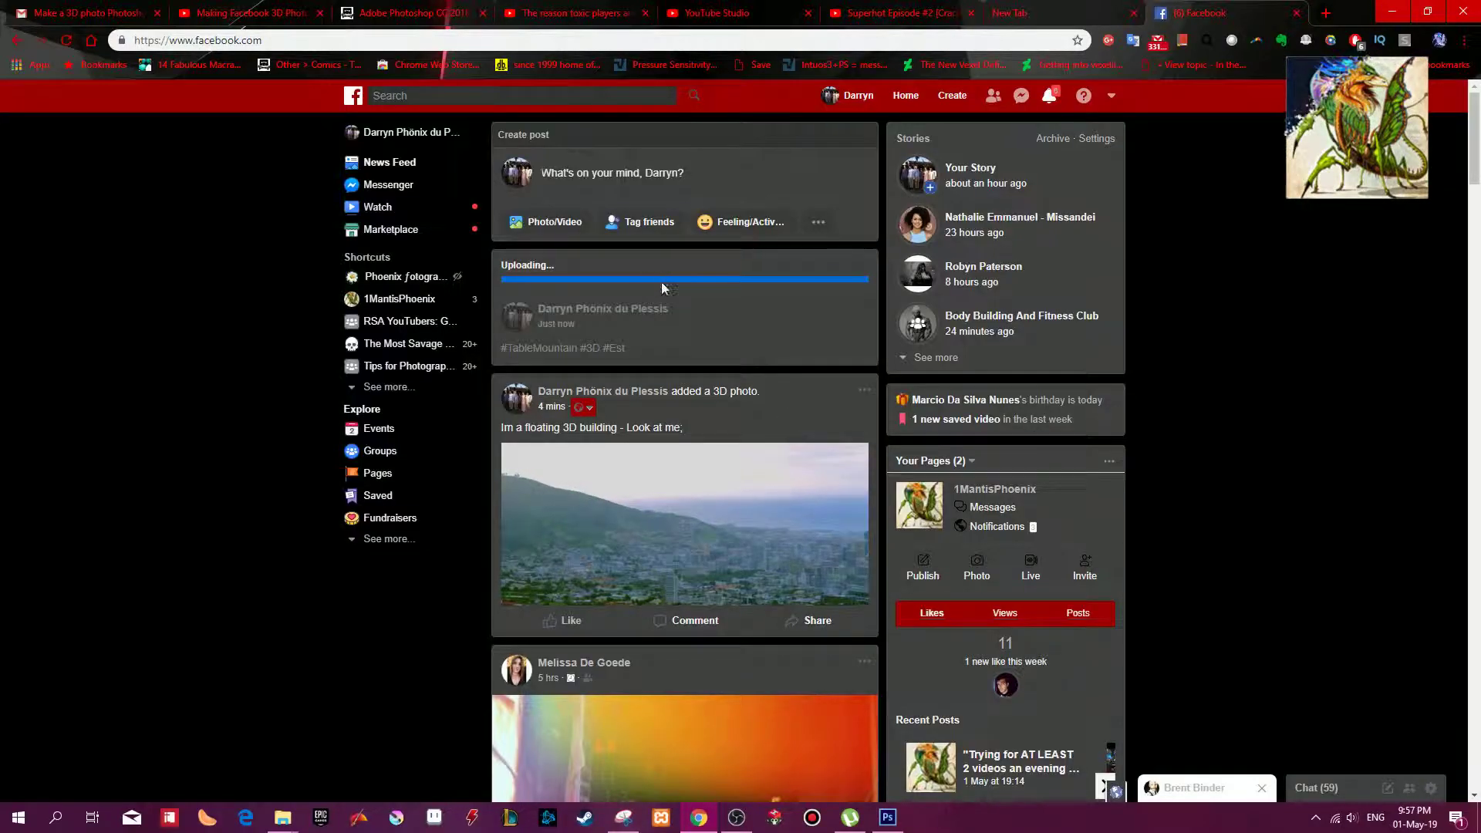
Step: Preview IMG_5779.jpg in the Langebaan studies subfolder of 2016 Since like july and copy the file
{"action": "mouse_move", "coordinate": [289, 821]}
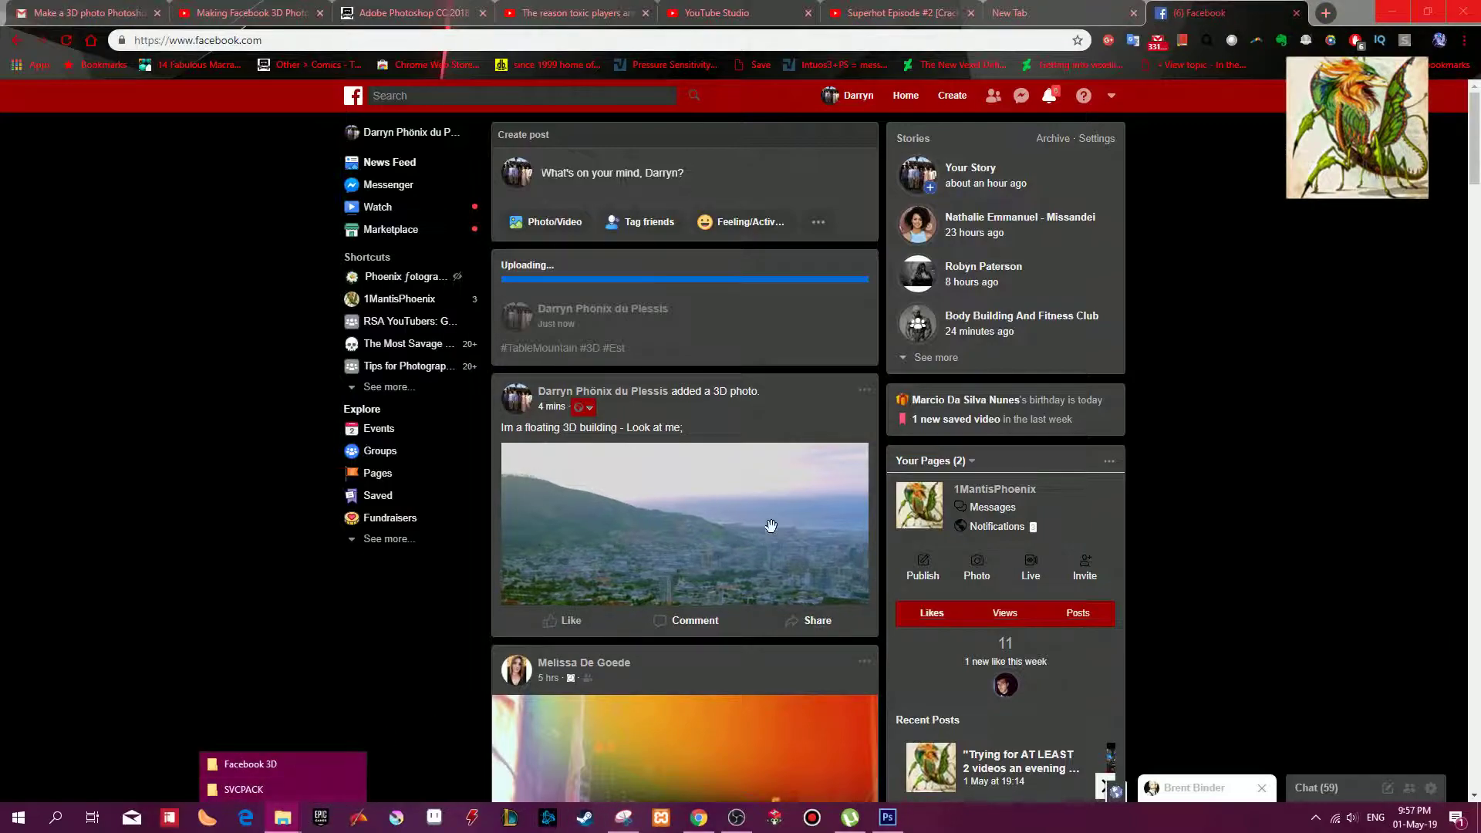
{"action": "left_click", "coordinate": [306, 776]}
{"action": "key", "text": "BackSpace"}
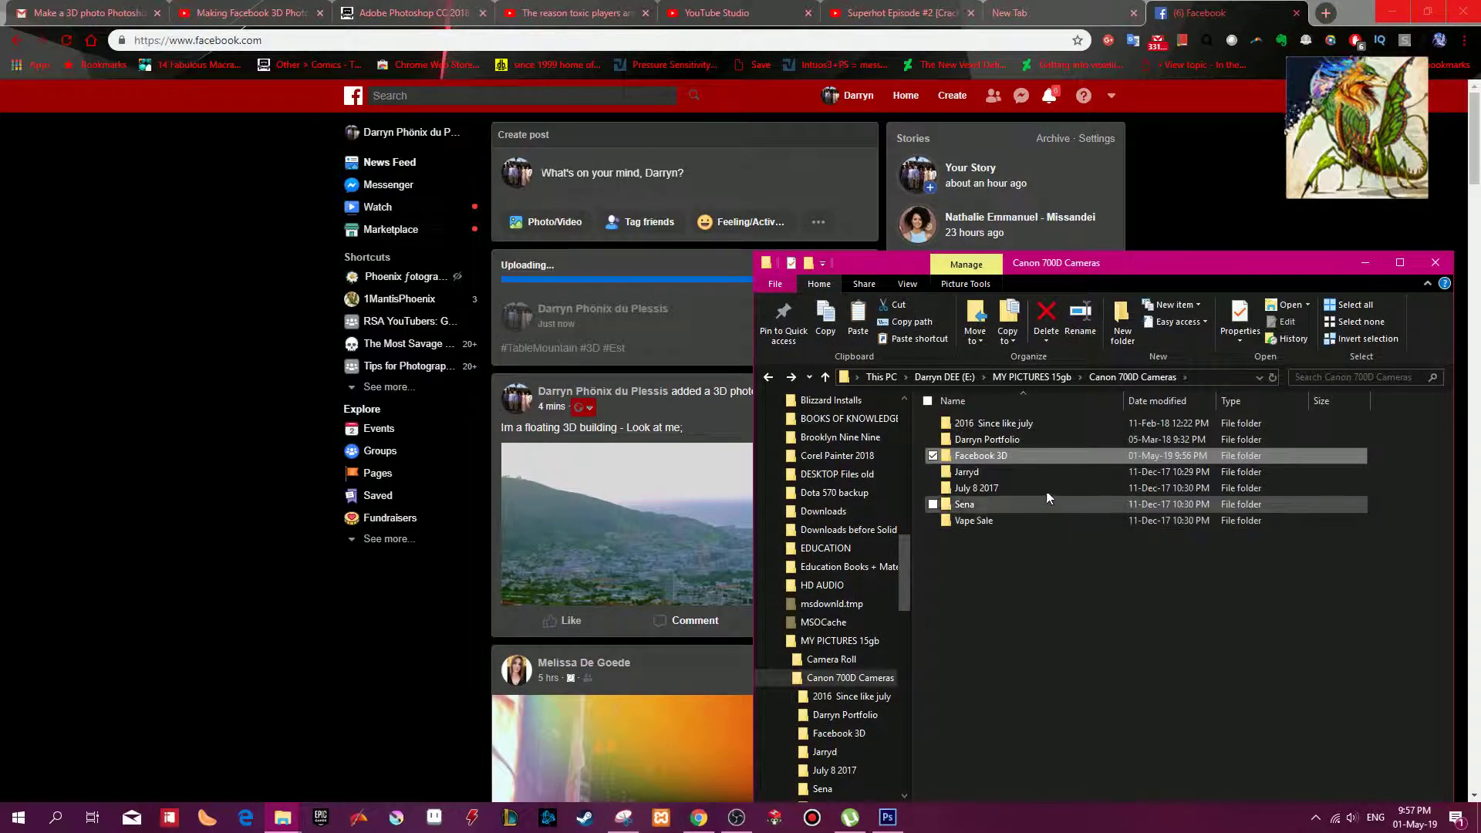
{"action": "double_click", "coordinate": [982, 422]}
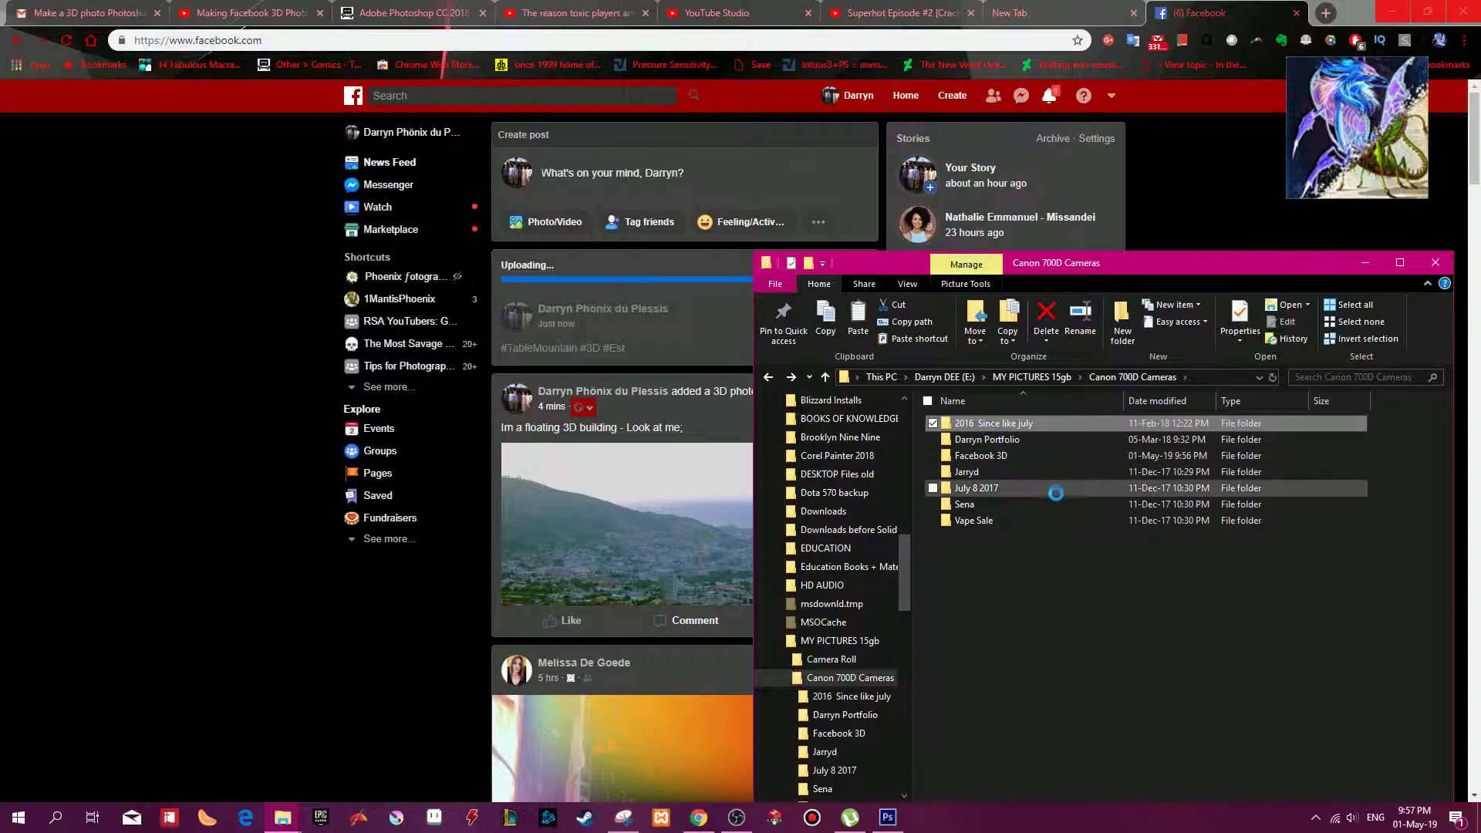
{"action": "double_click", "coordinate": [965, 448]}
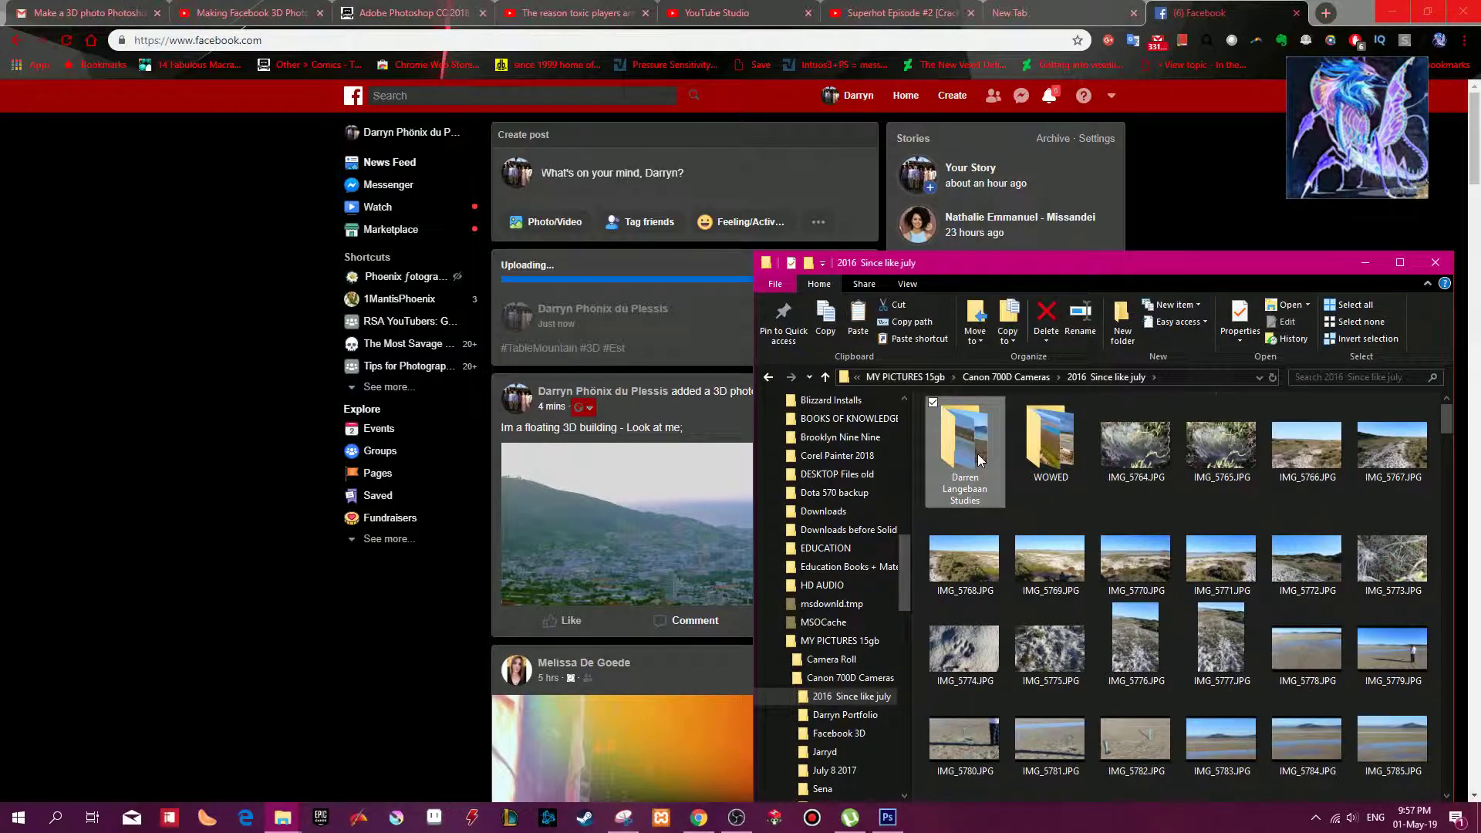
{"action": "double_click", "coordinate": [1138, 452]}
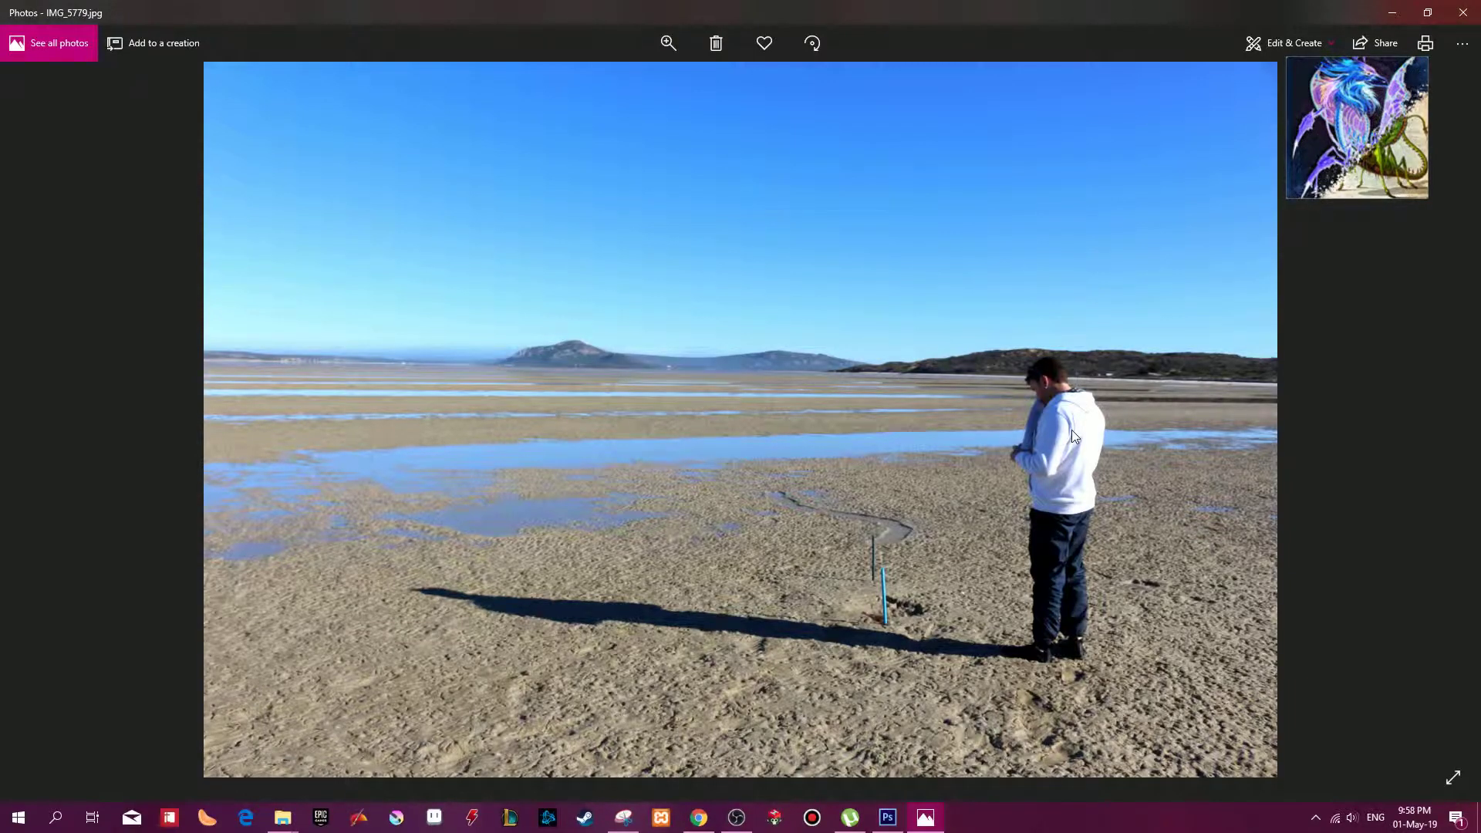
{"action": "left_click", "coordinate": [1463, 13]}
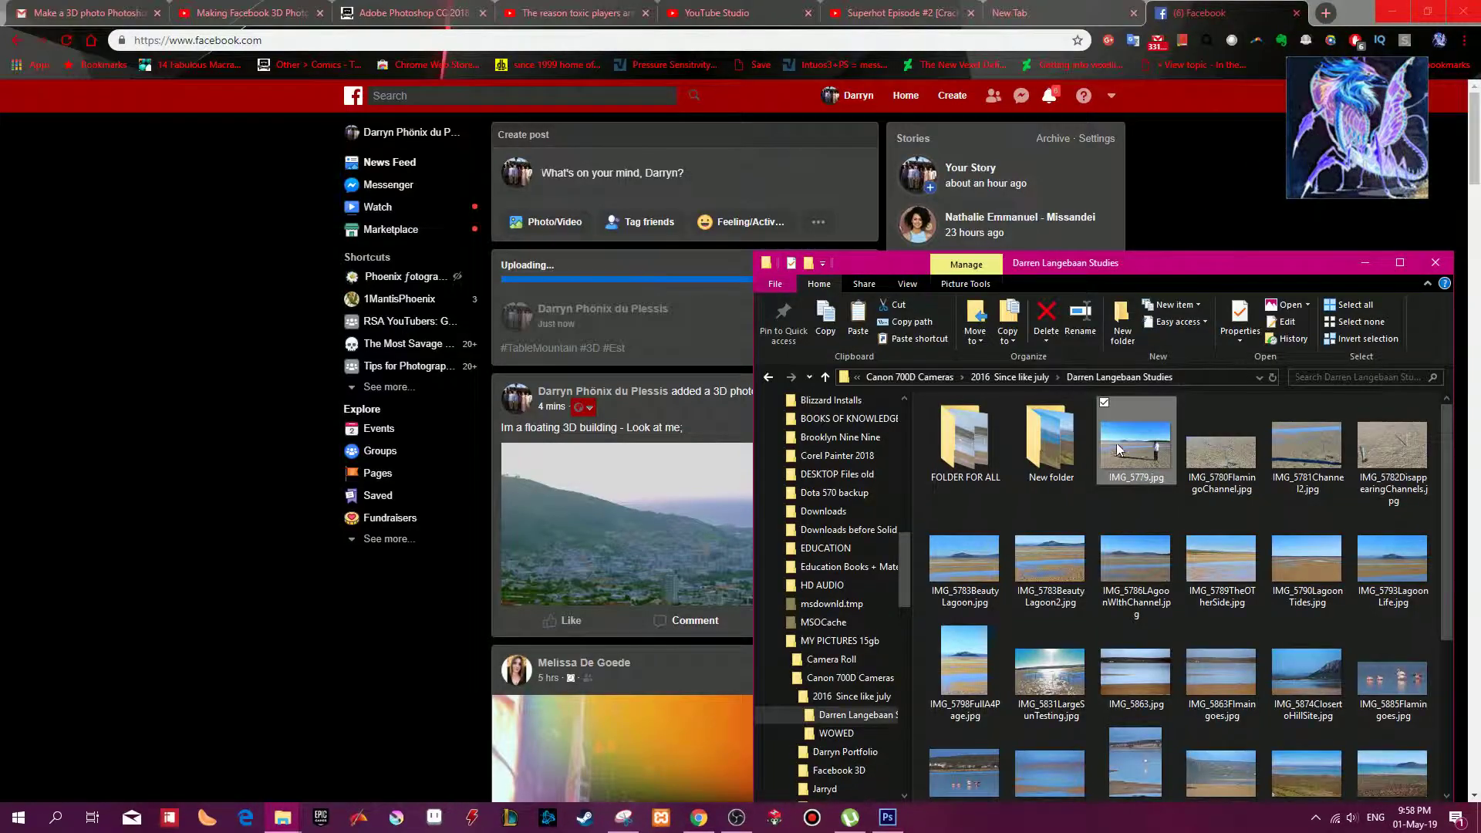
{"action": "key", "text": "ctrl+c"}
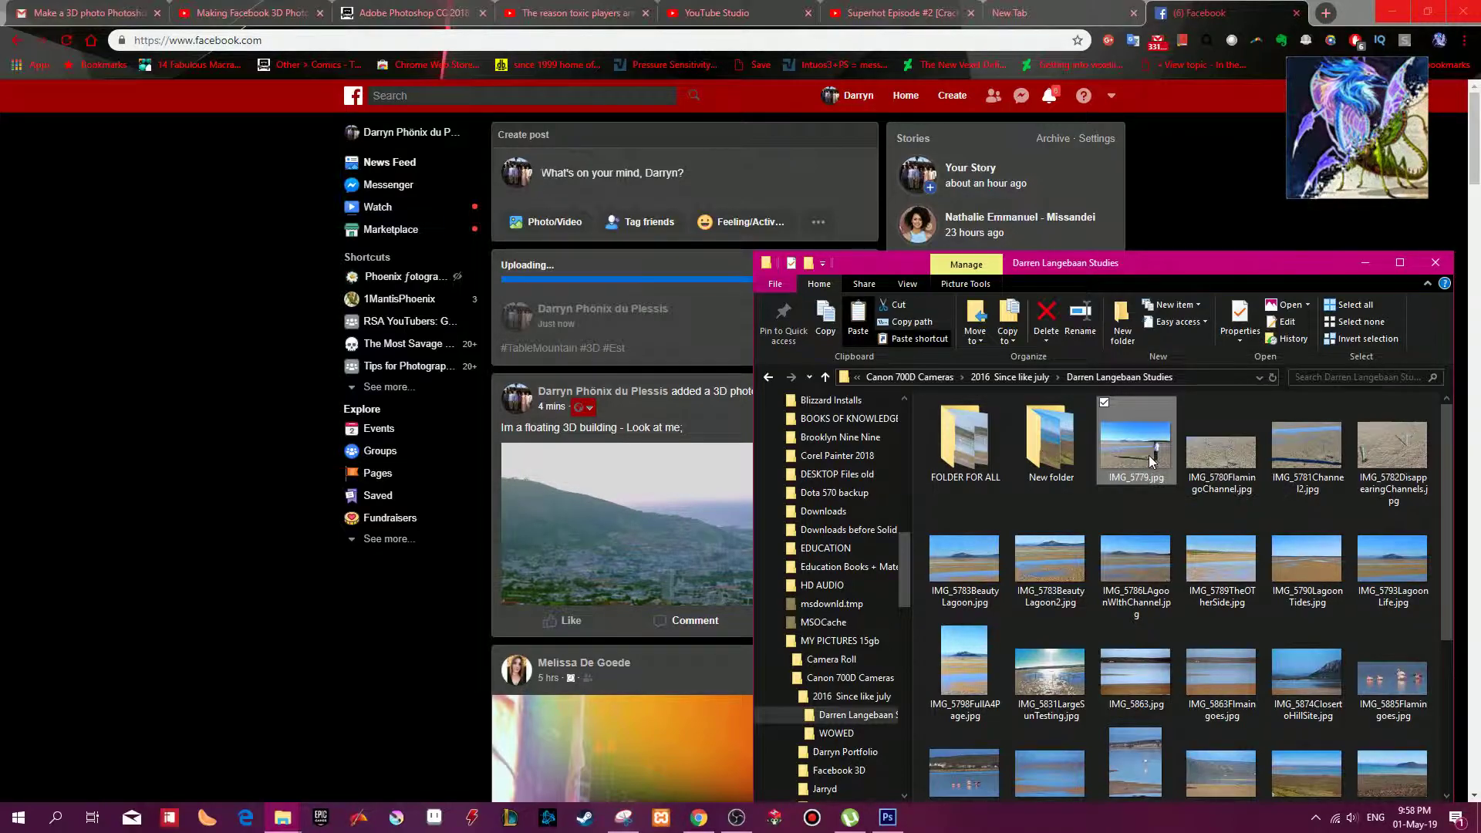
Step: Look through the photos in the WOWED subfolder of 2016 Since like july
{"action": "key", "text": "BackSpace"}
{"action": "key", "text": "BackSpace"}
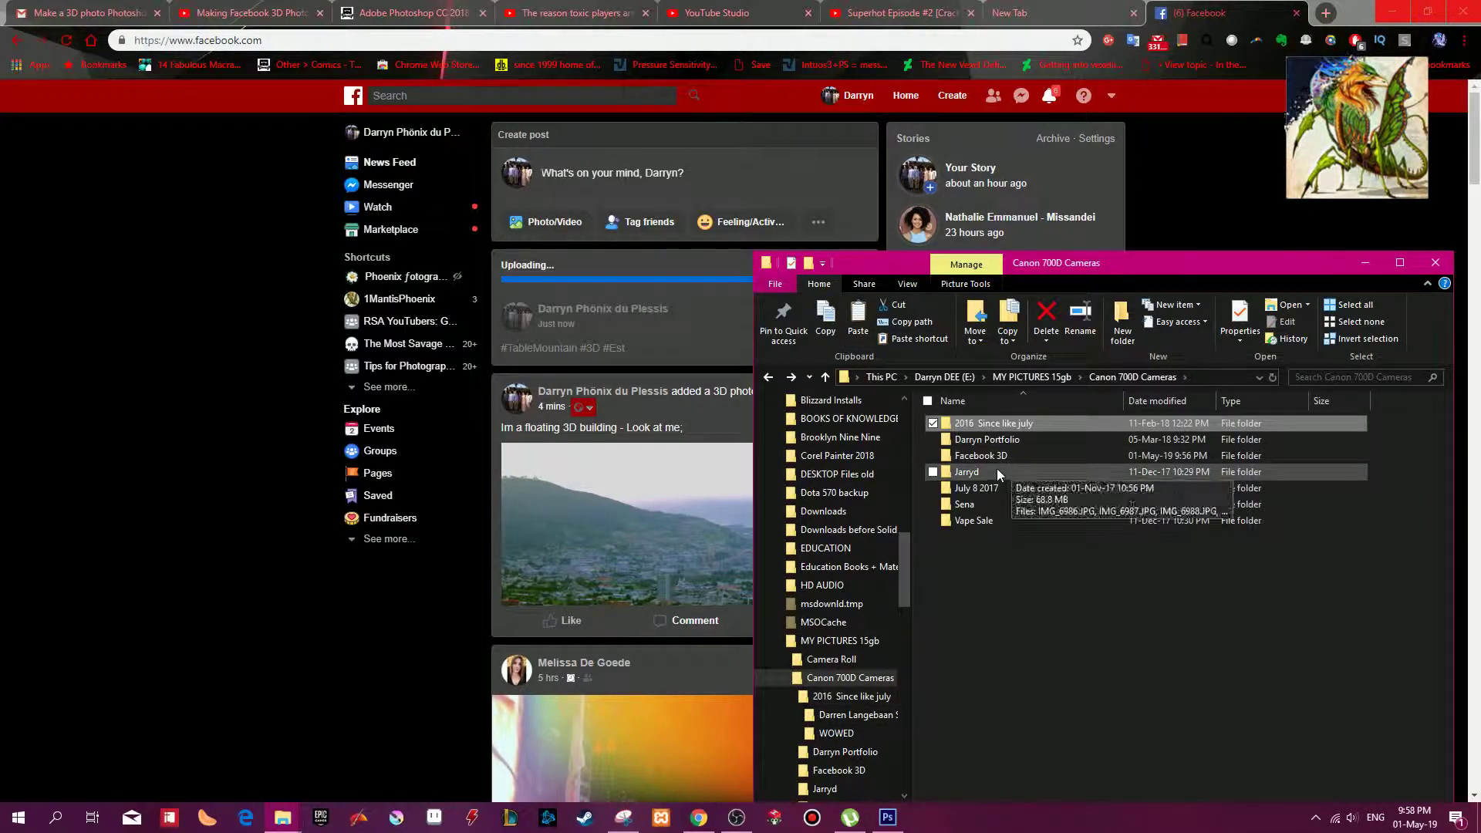
{"action": "double_click", "coordinate": [1007, 427]}
{"action": "double_click", "coordinate": [1051, 444]}
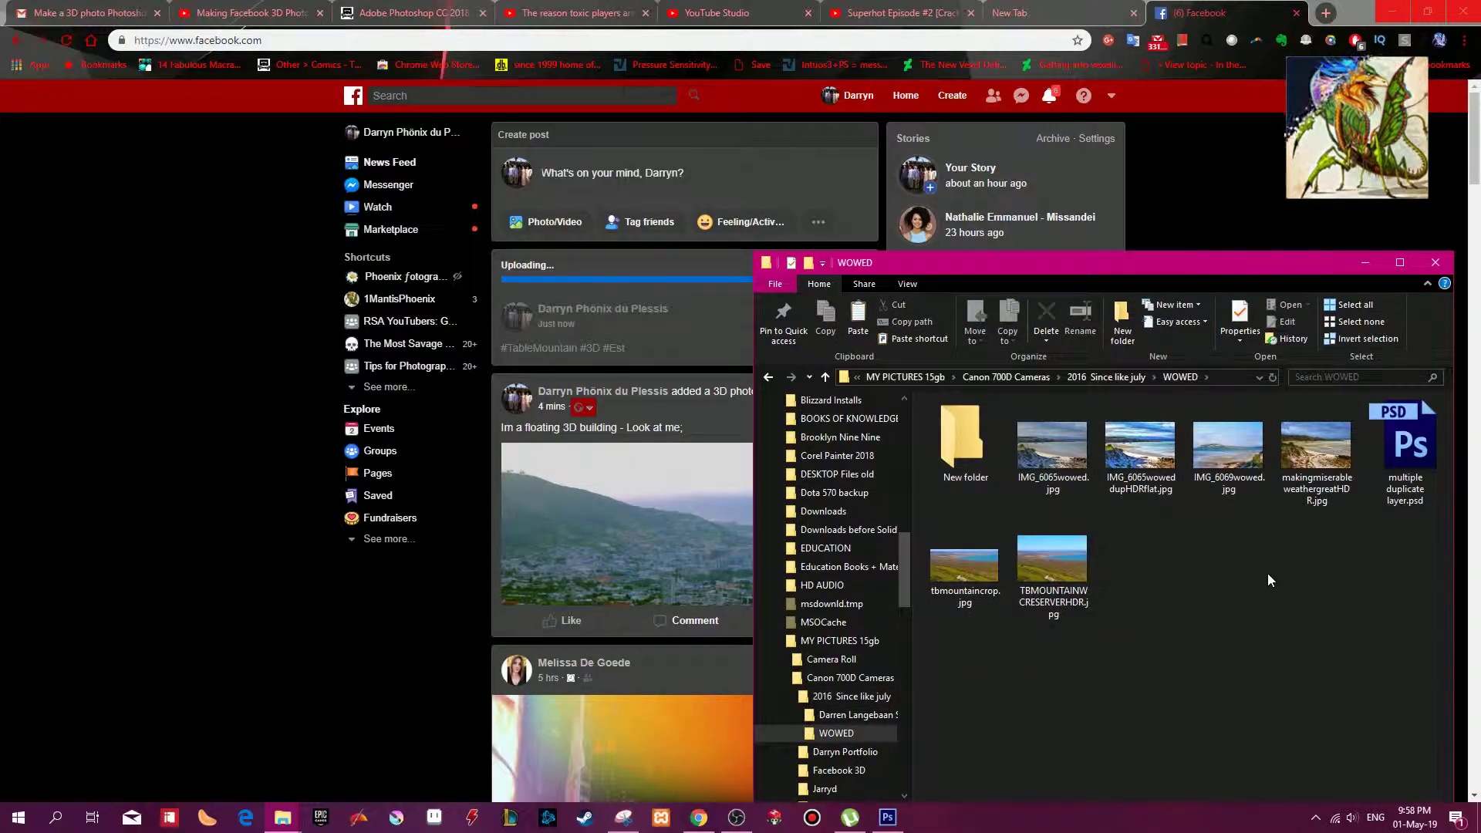
{"action": "key", "text": "BackSpace"}
{"action": "key", "text": "BackSpace"}
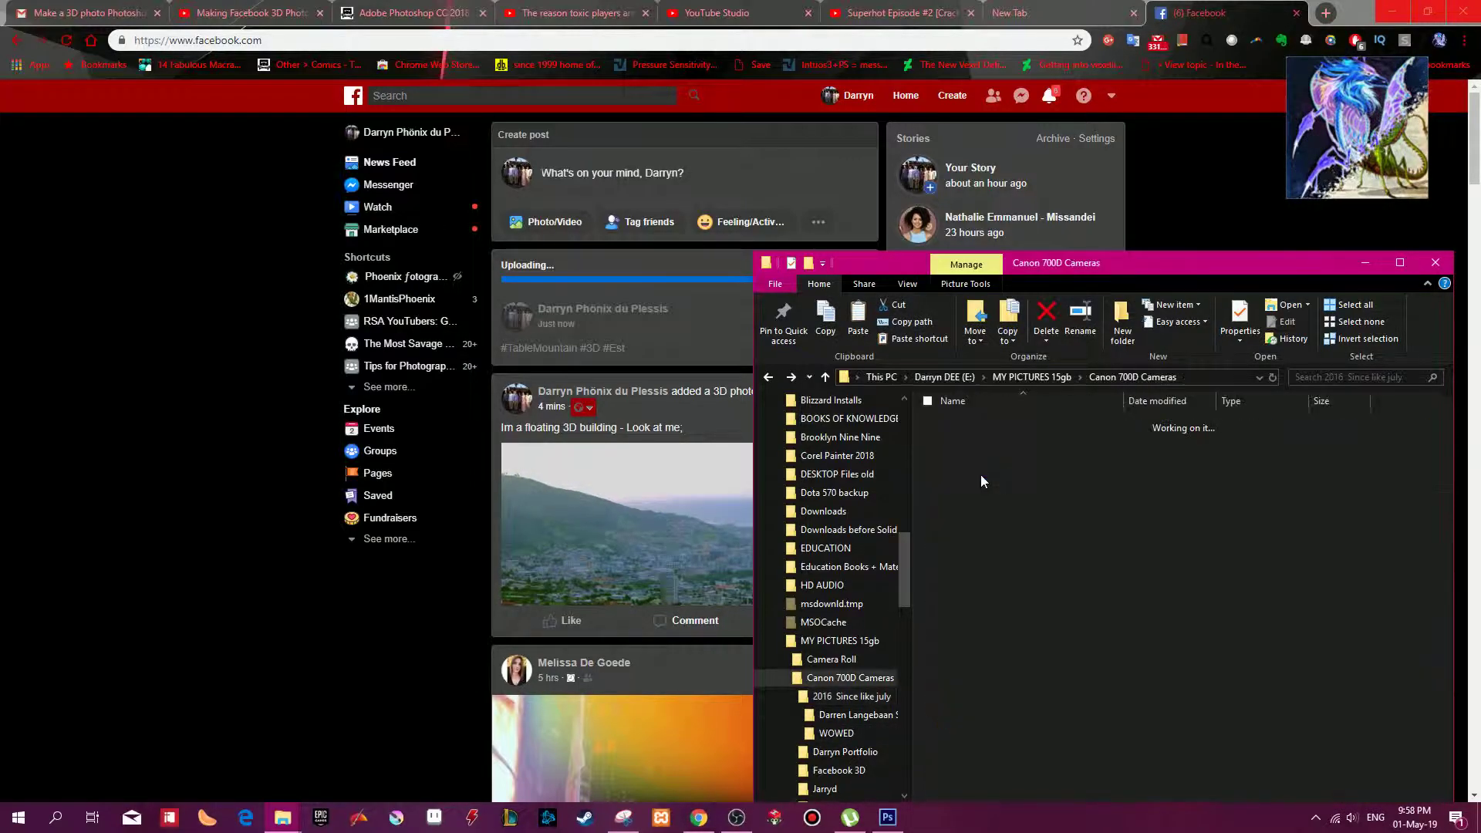
Step: Paste the copied beach photo into the Facebook 3D folder and rename it Sloth.jpg
{"action": "double_click", "coordinate": [985, 453]}
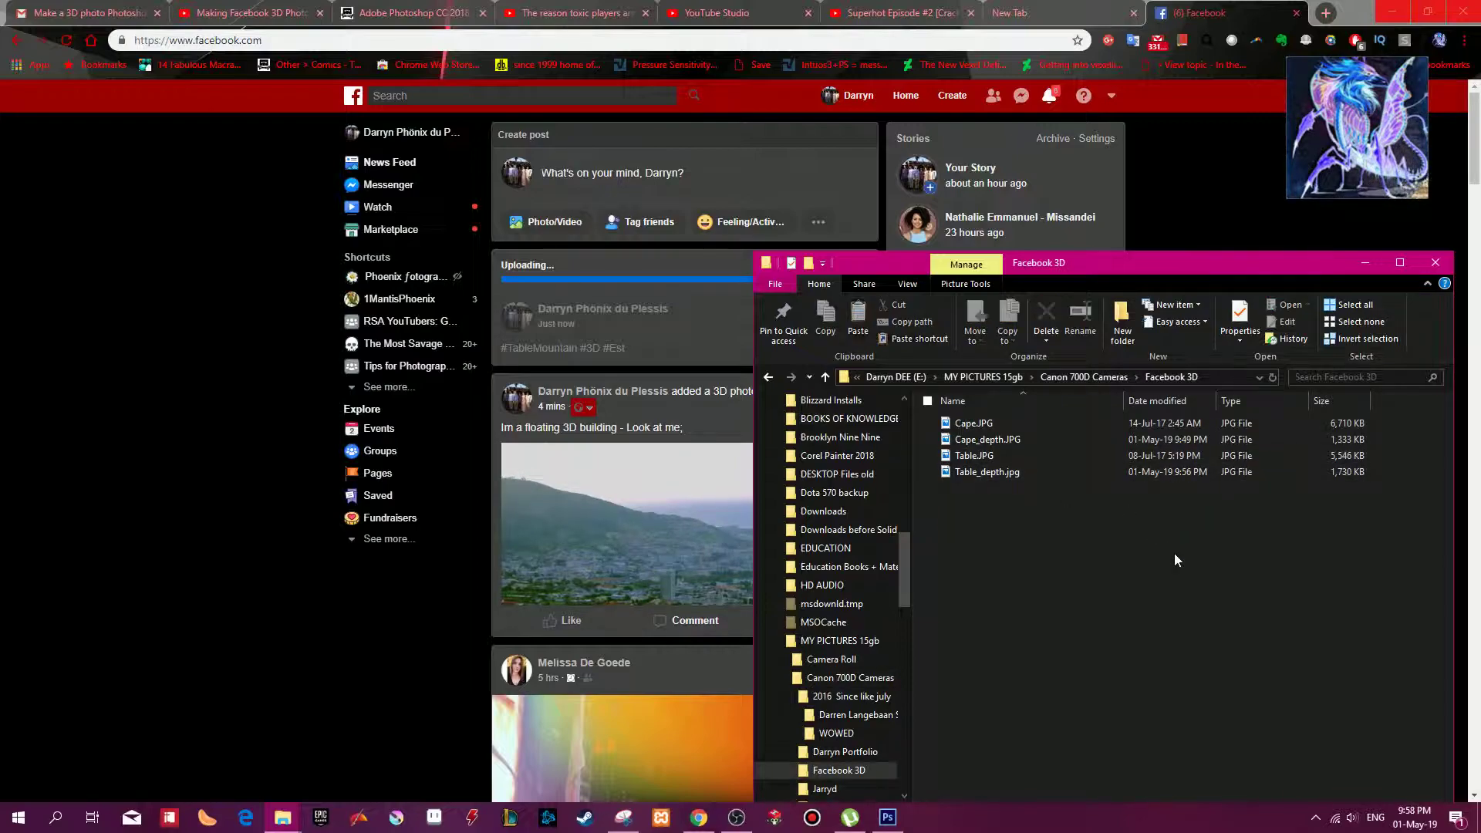
{"action": "key", "text": "F2"}
{"action": "type", "text": "Sloth.jpg"}
{"action": "key", "text": "Return"}
Step: Switch to Photoshop, close Table.JPG without saving, and open Sloth.jpg
{"action": "left_click", "coordinate": [887, 816]}
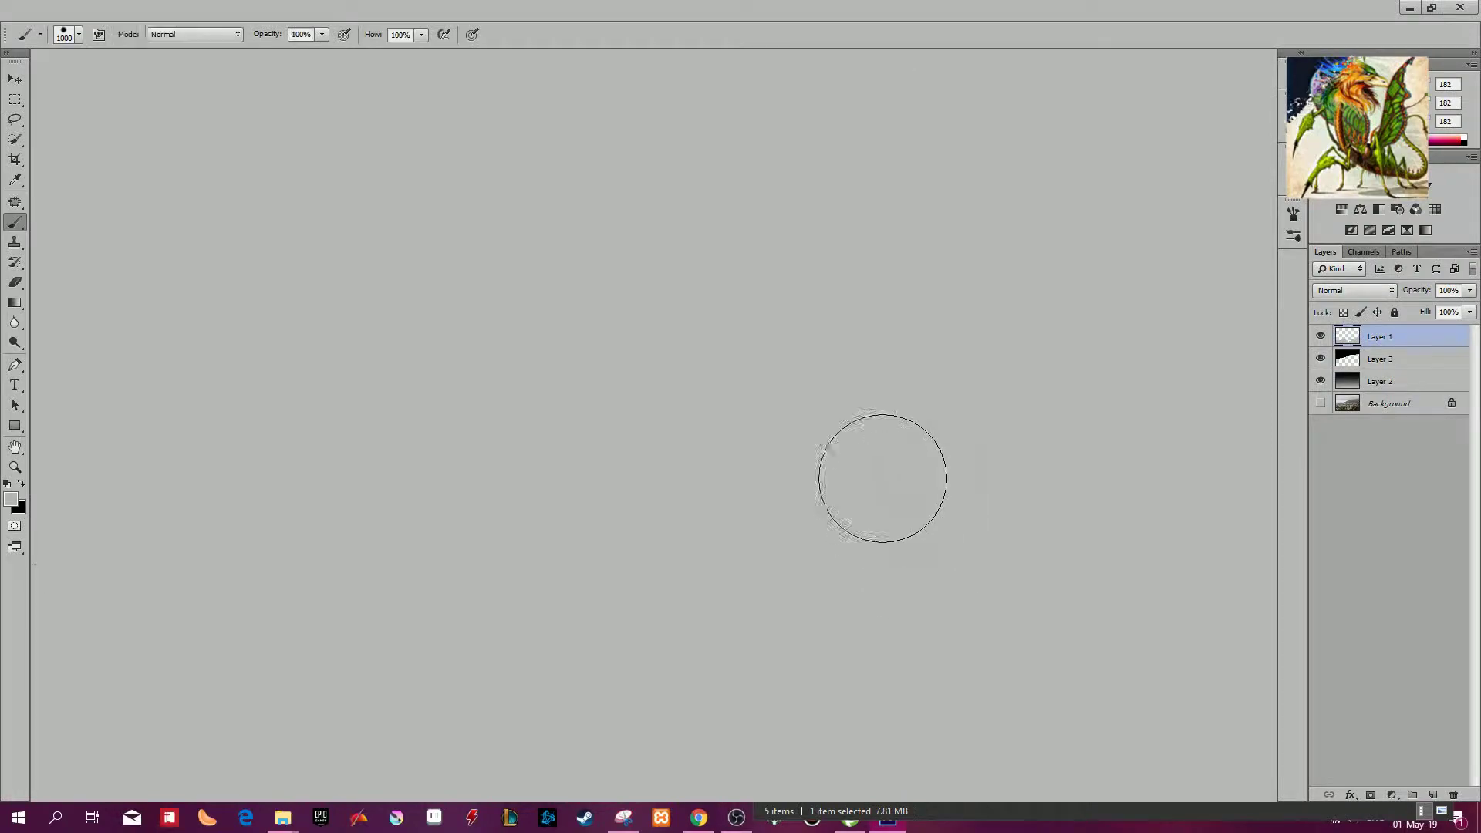
{"action": "key", "text": "ctrl+w"}
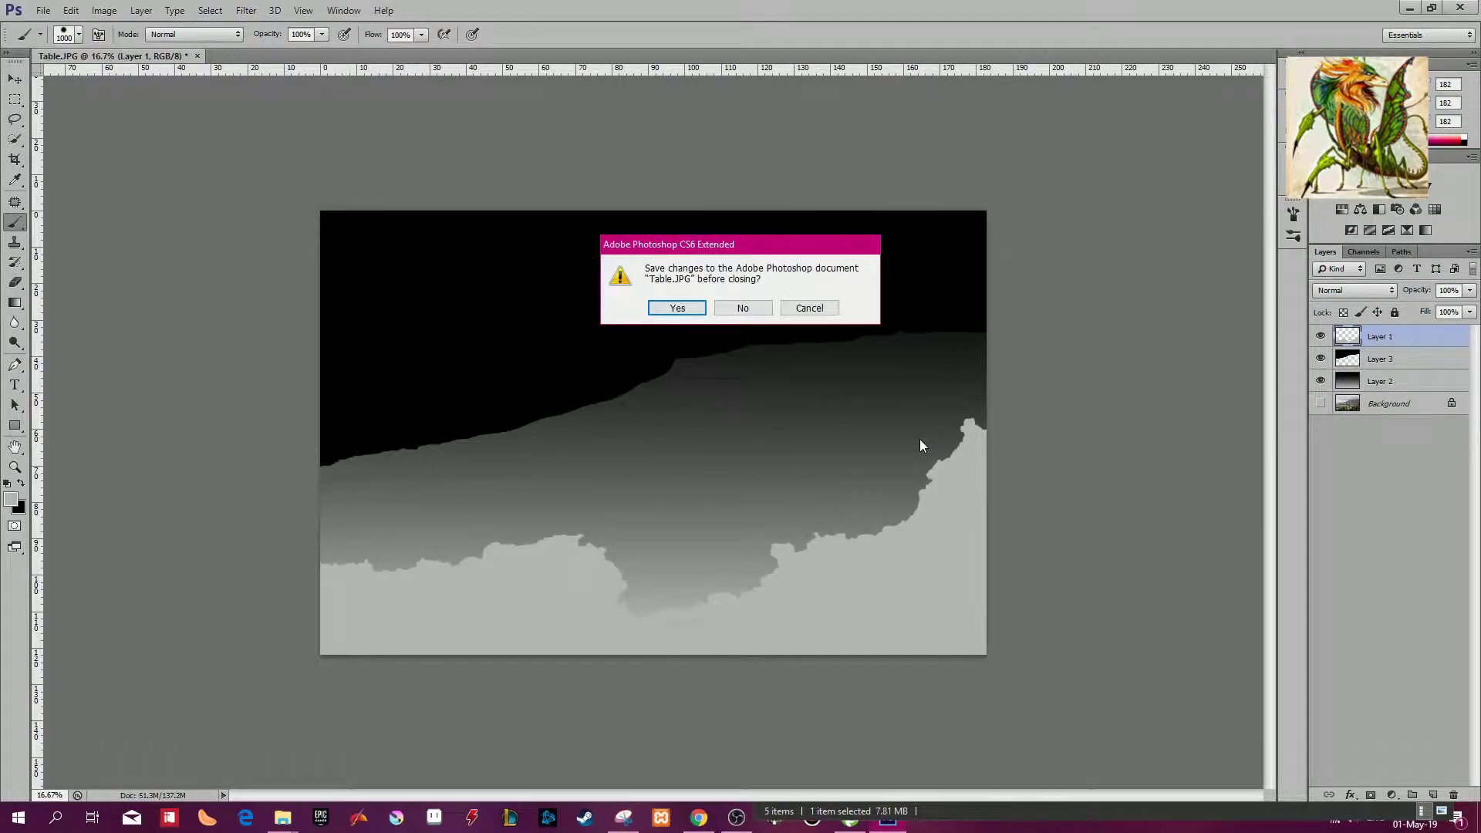
{"action": "left_click", "coordinate": [750, 306]}
{"action": "key", "text": "ctrl+o"}
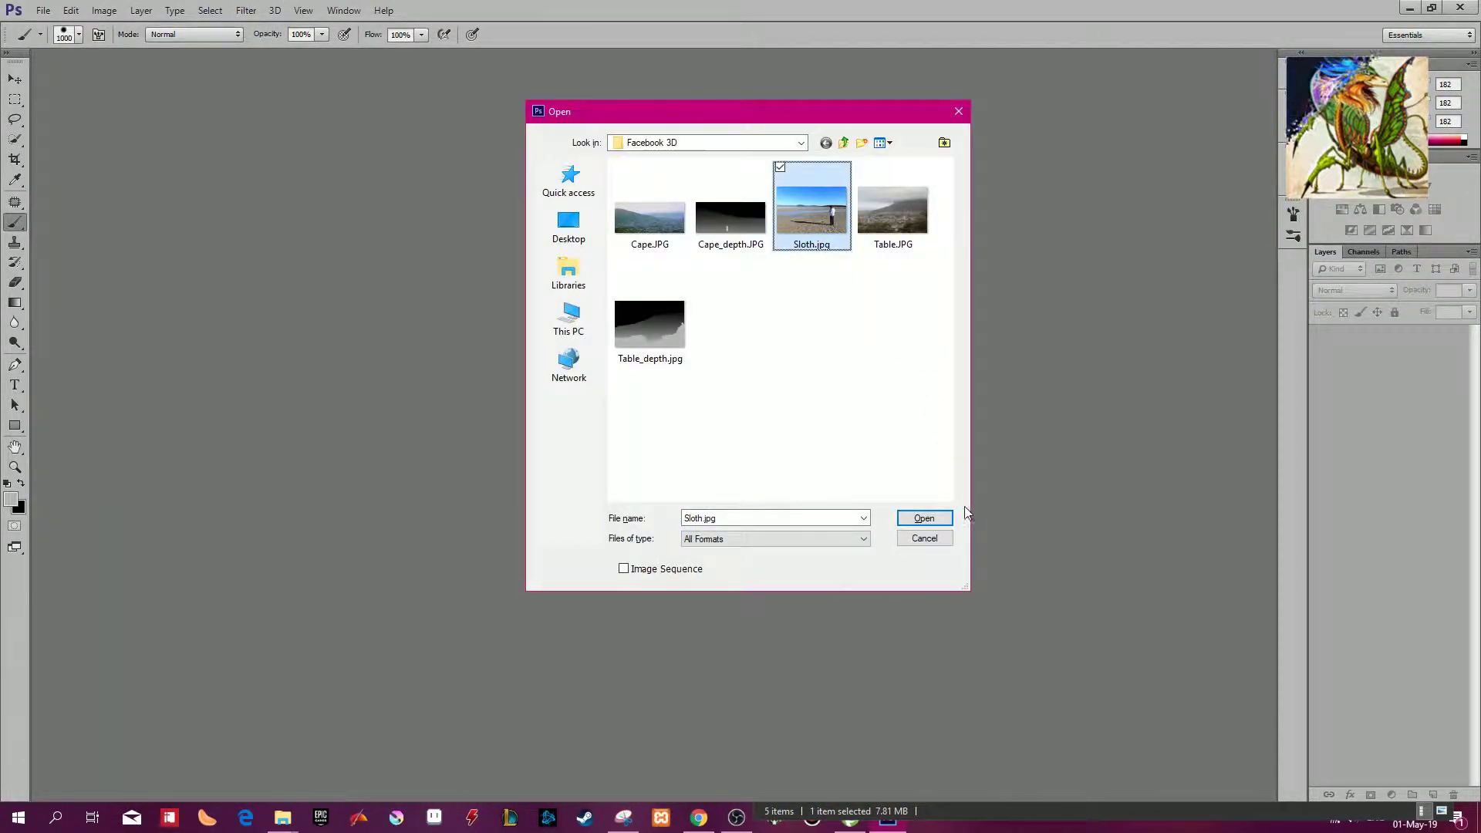
{"action": "left_click", "coordinate": [949, 517]}
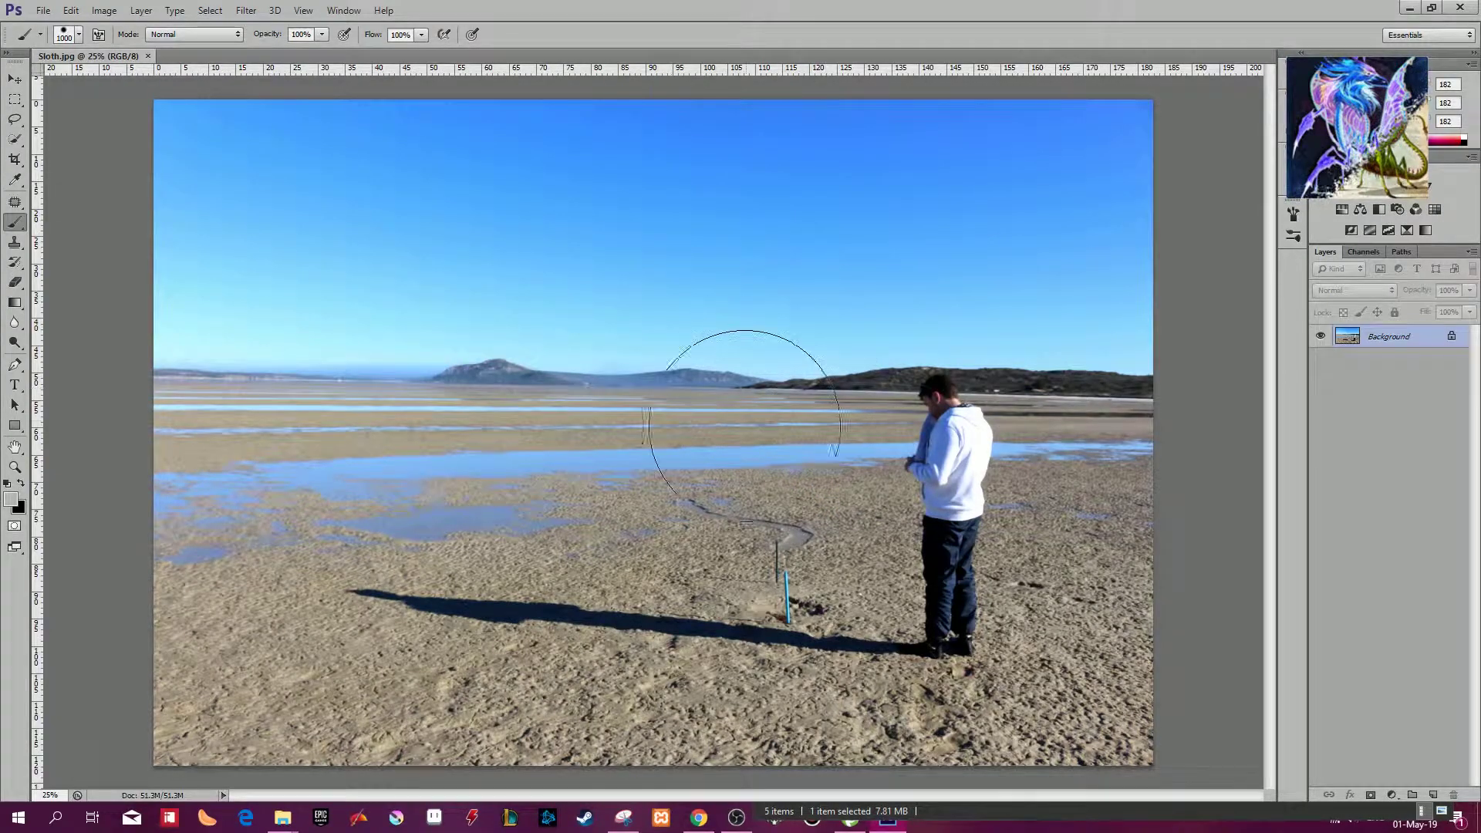
Step: Add three new empty layers above the Background using the default names and settings
{"action": "key", "text": "ctrl+shift+n"}
{"action": "key", "text": "Return"}
{"action": "key", "text": "ctrl+shift+n"}
{"action": "key", "text": "Return"}
{"action": "key", "text": "ctrl+shift+n"}
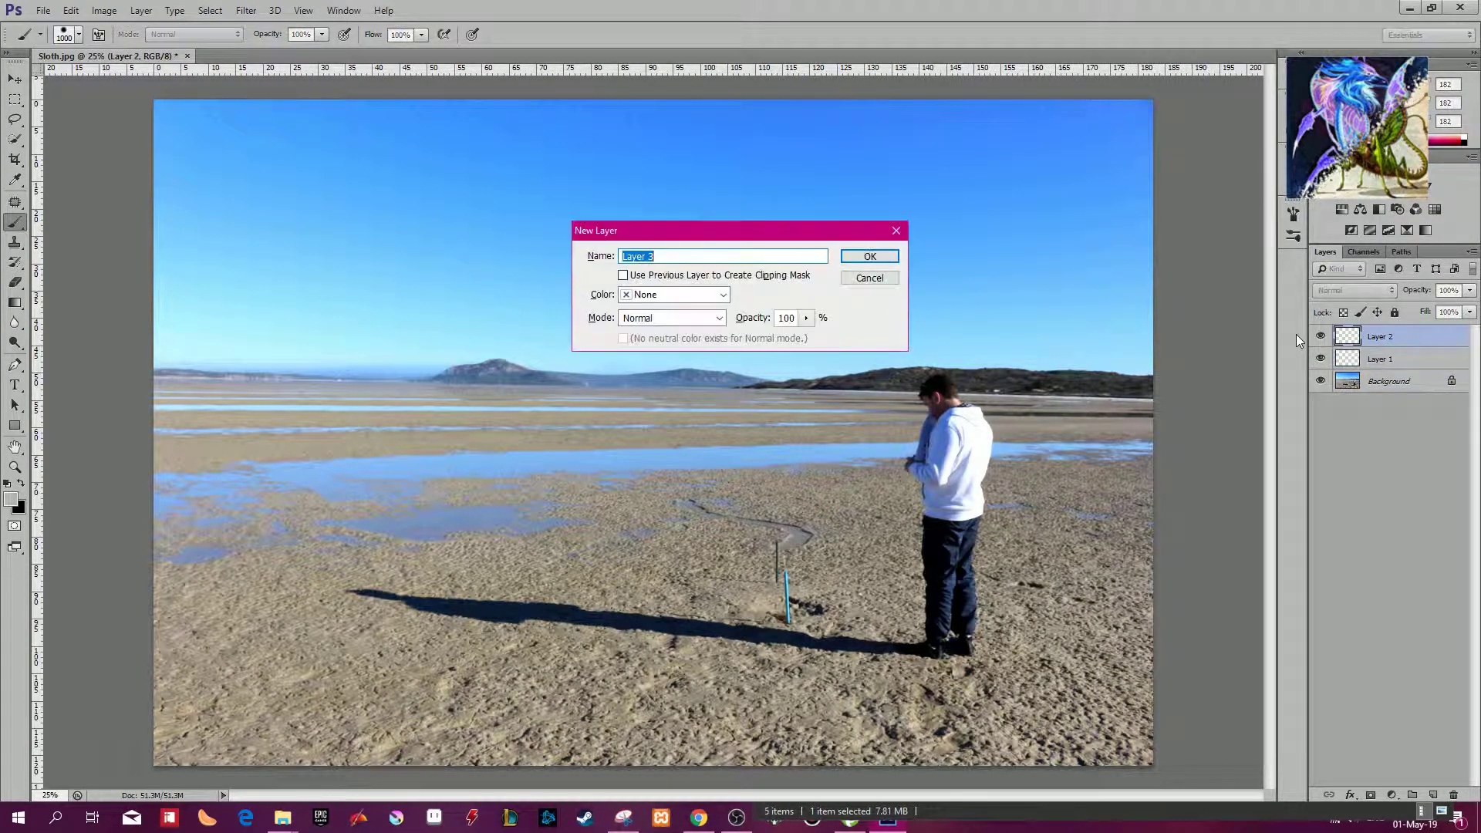
{"action": "key", "text": "Return"}
Step: Select the whole sky down to the horizon on the Background layer with the Quick Selection tool
{"action": "key", "text": "w"}
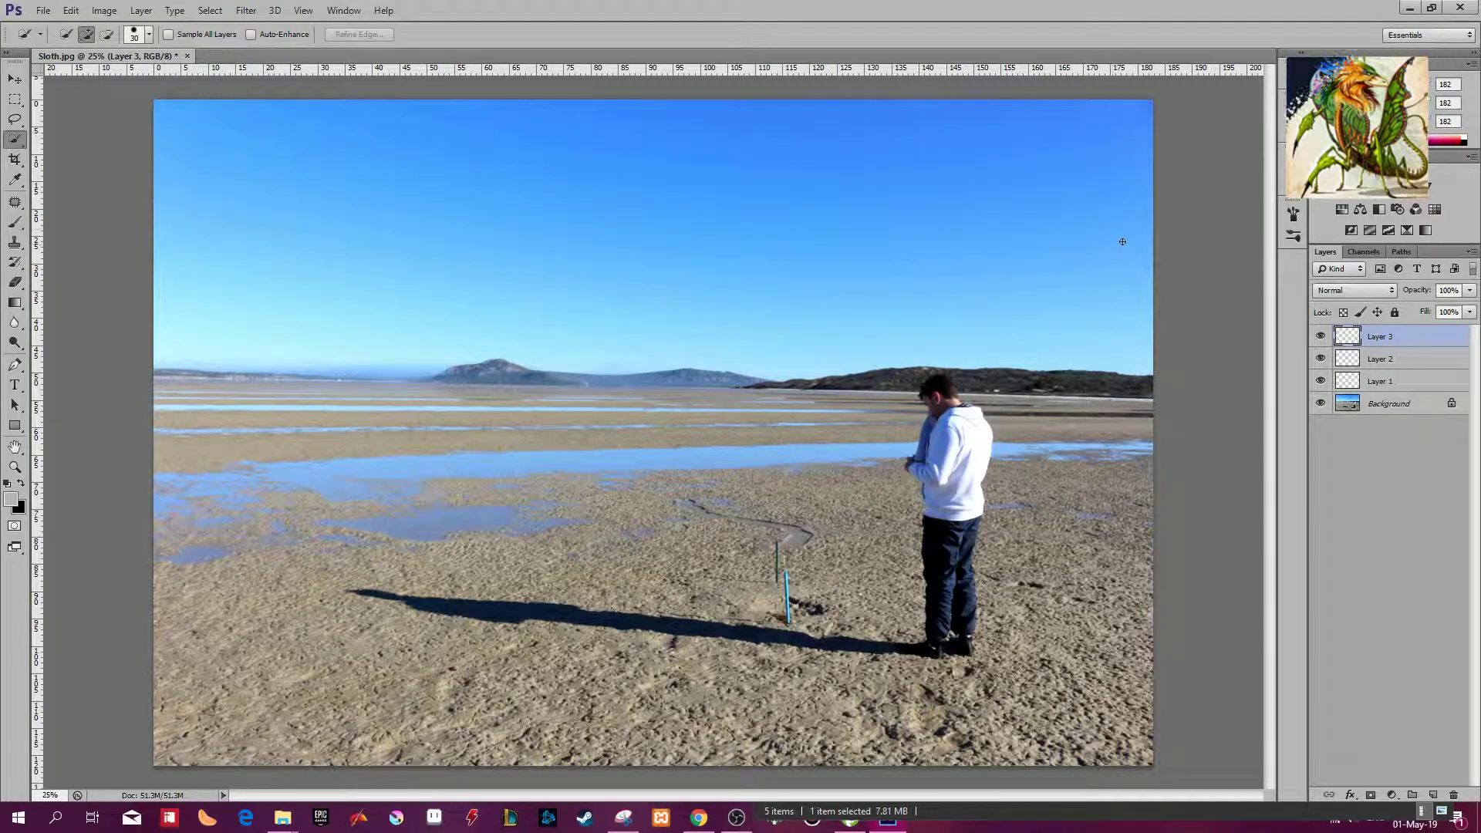
{"action": "mouse_move", "coordinate": [492, 182]}
{"action": "left_mouse_down"}
{"action": "mouse_move", "coordinate": [245, 204]}
{"action": "mouse_move", "coordinate": [230, 226]}
{"action": "mouse_move", "coordinate": [458, 280]}
{"action": "mouse_move", "coordinate": [1036, 307]}
{"action": "left_mouse_up"}
{"action": "key", "text": "ctrl+d"}
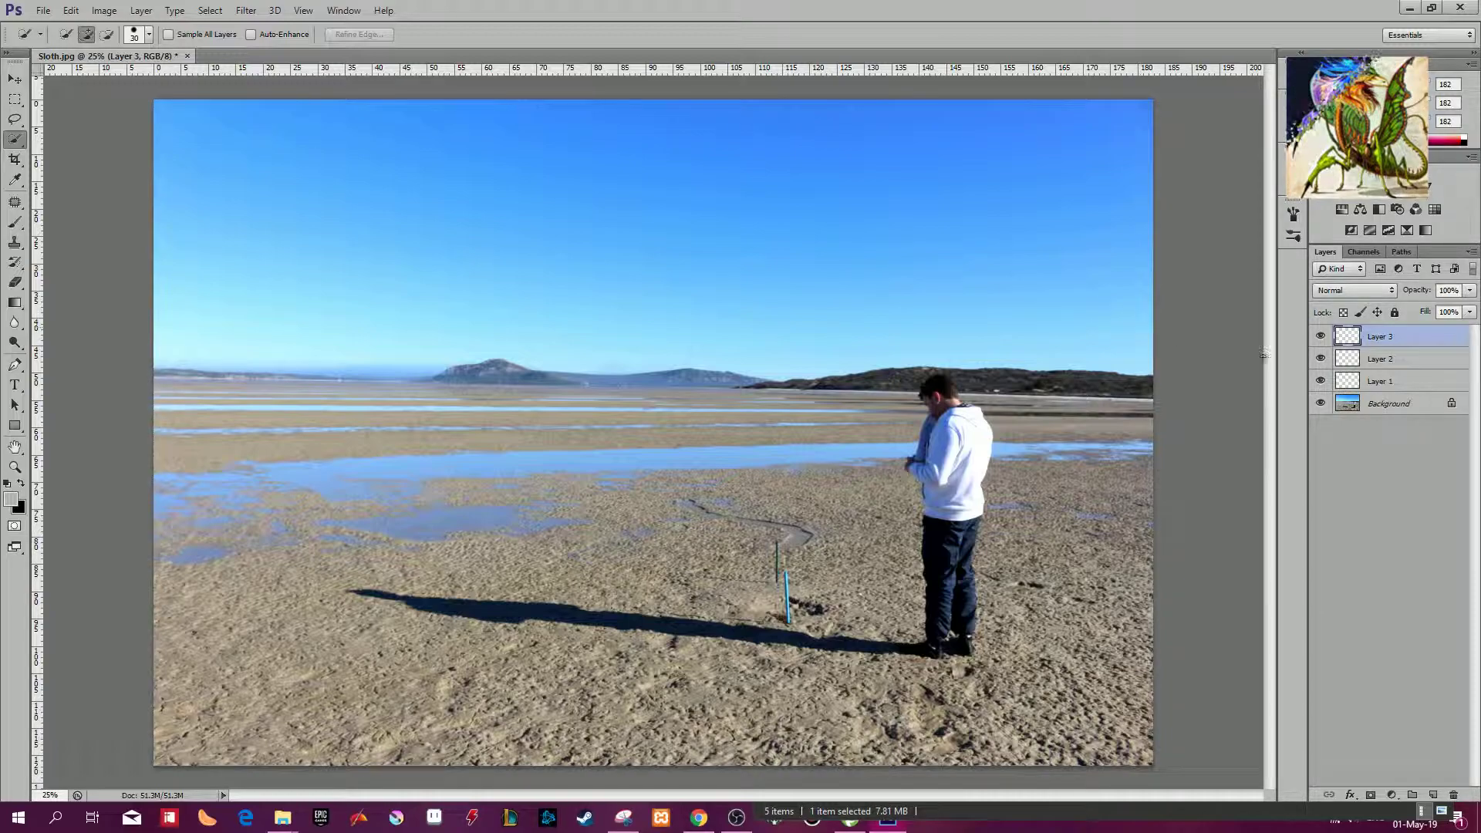
{"action": "left_click", "coordinate": [1396, 409]}
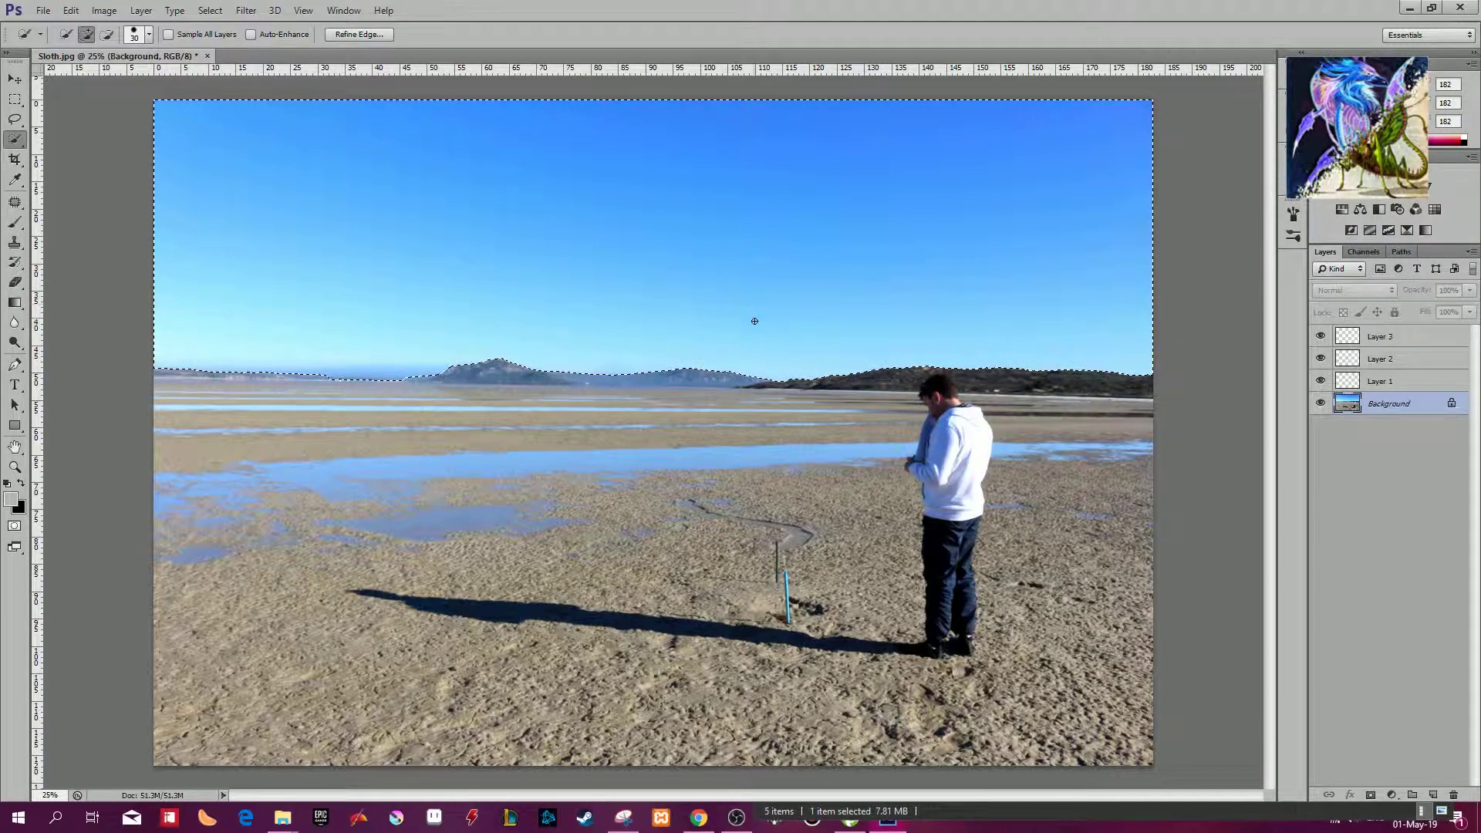
Step: Fill the selected sky with black on Layer 1, leaving the Background photo untouched
{"action": "key", "text": "ctrl+BackSpace"}
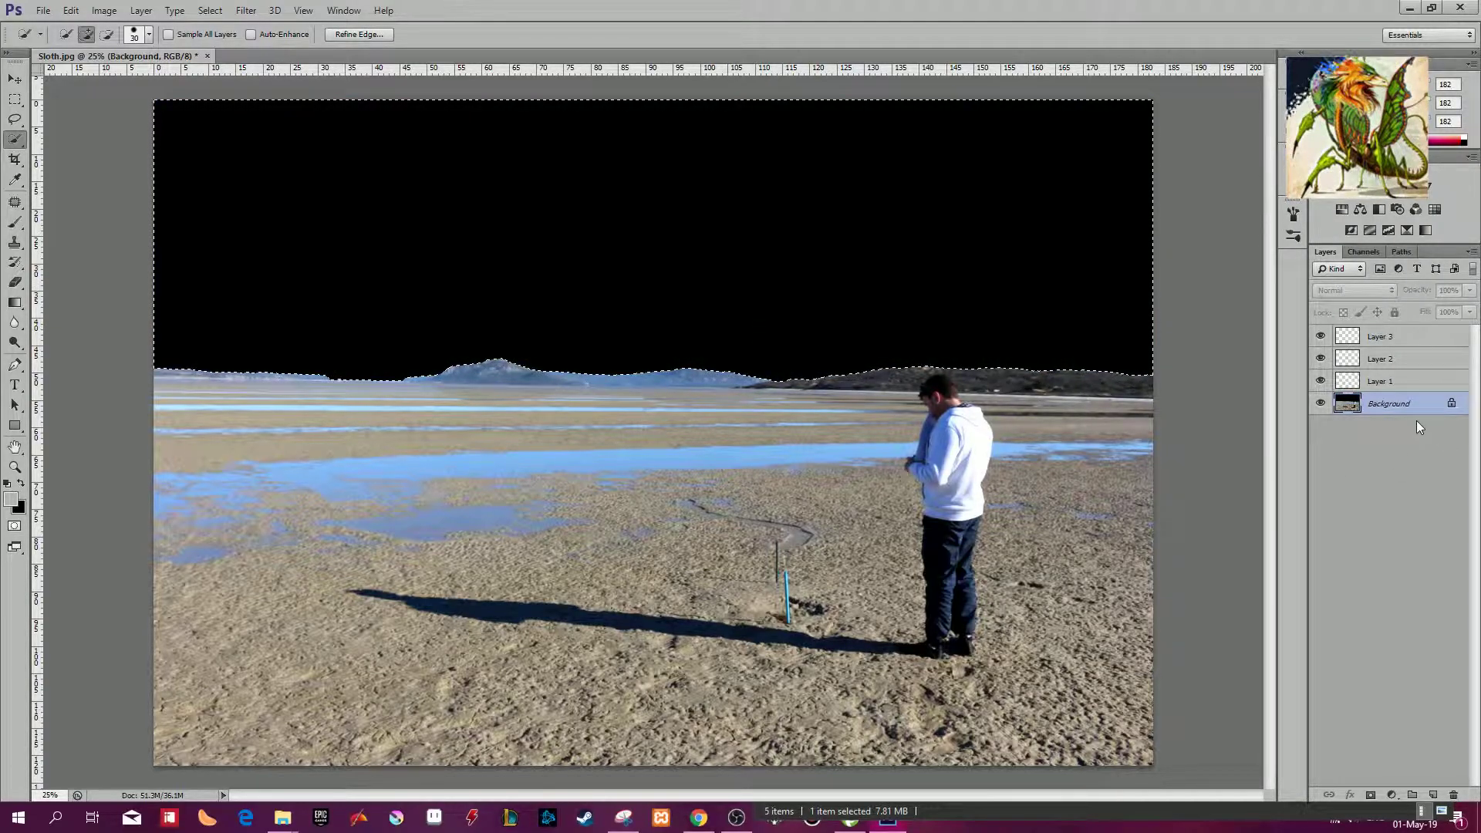
{"action": "key", "text": "ctrl+z"}
{"action": "left_click", "coordinate": [1395, 347]}
{"action": "left_click", "coordinate": [1388, 378]}
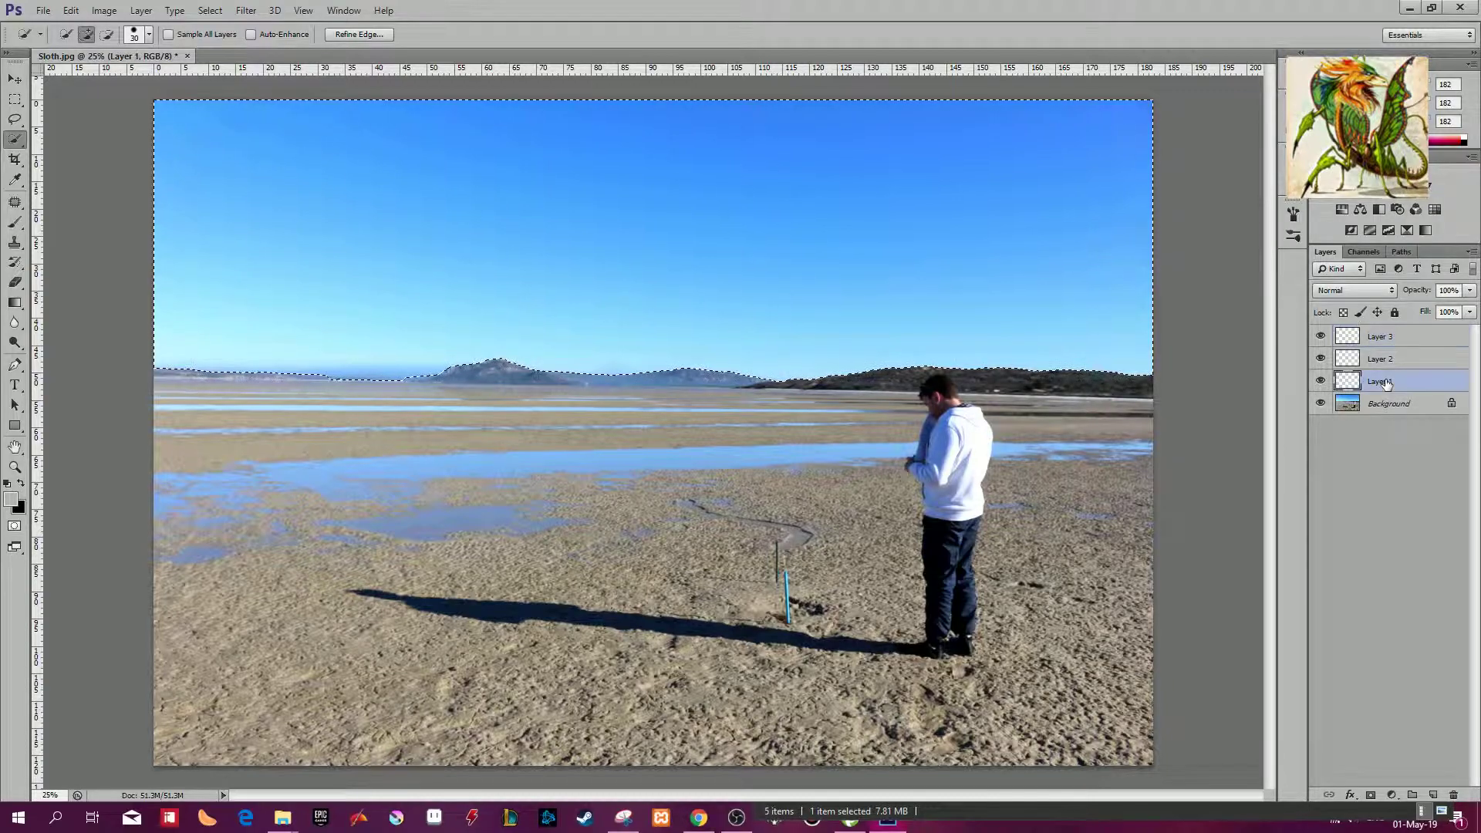
{"action": "key", "text": "ctrl+BackSpace"}
Step: Clear the selection, fill Layer 2 with a vertical gradient from black at the top to grey at the bottom, and place it below Layer 1
{"action": "left_click", "coordinate": [1384, 360]}
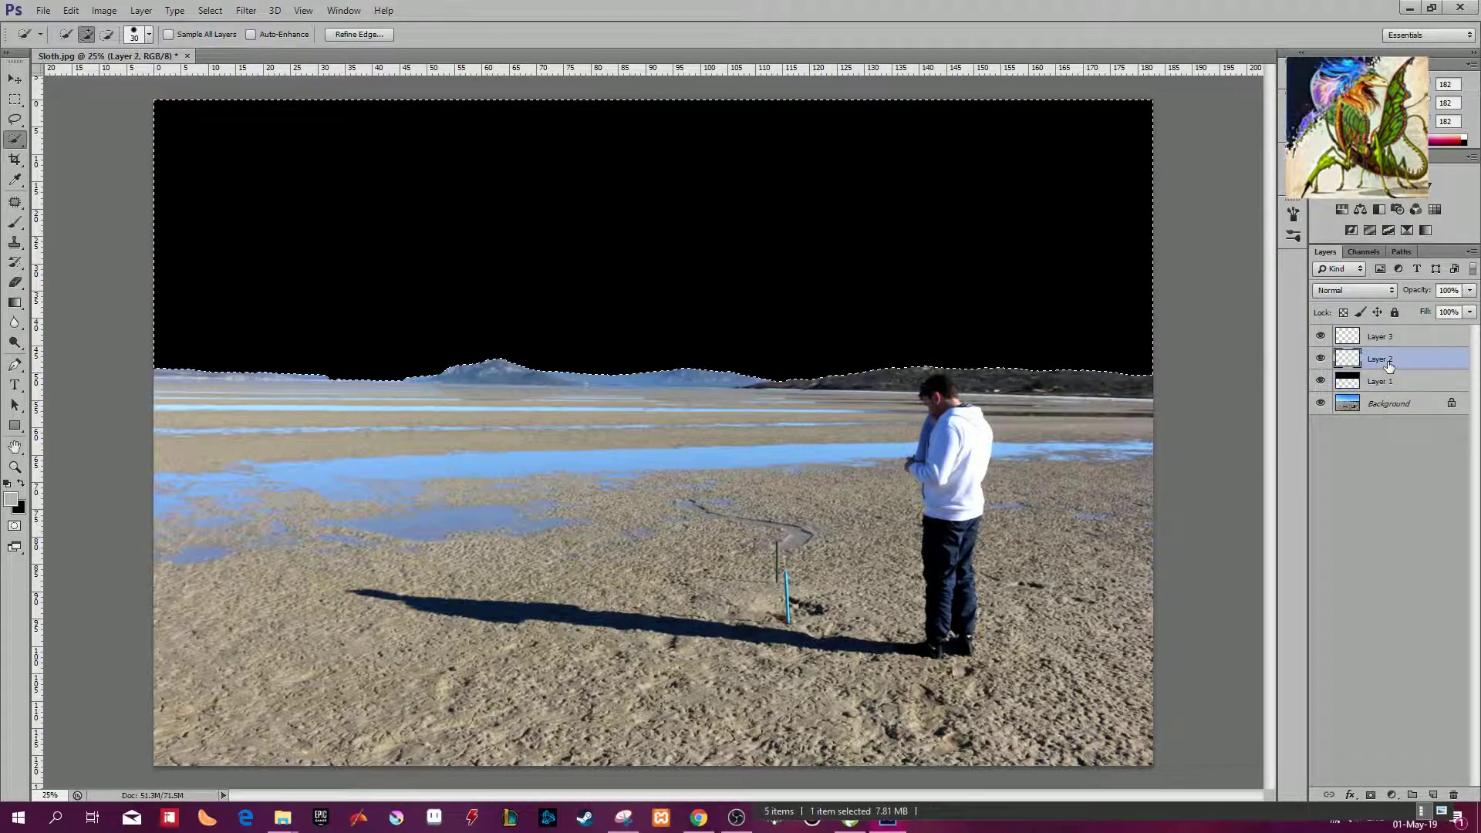
{"action": "key", "text": "ctrl+d"}
{"action": "left_click_drag", "start_coordinate": [698, 270], "coordinate": [692, 620]}
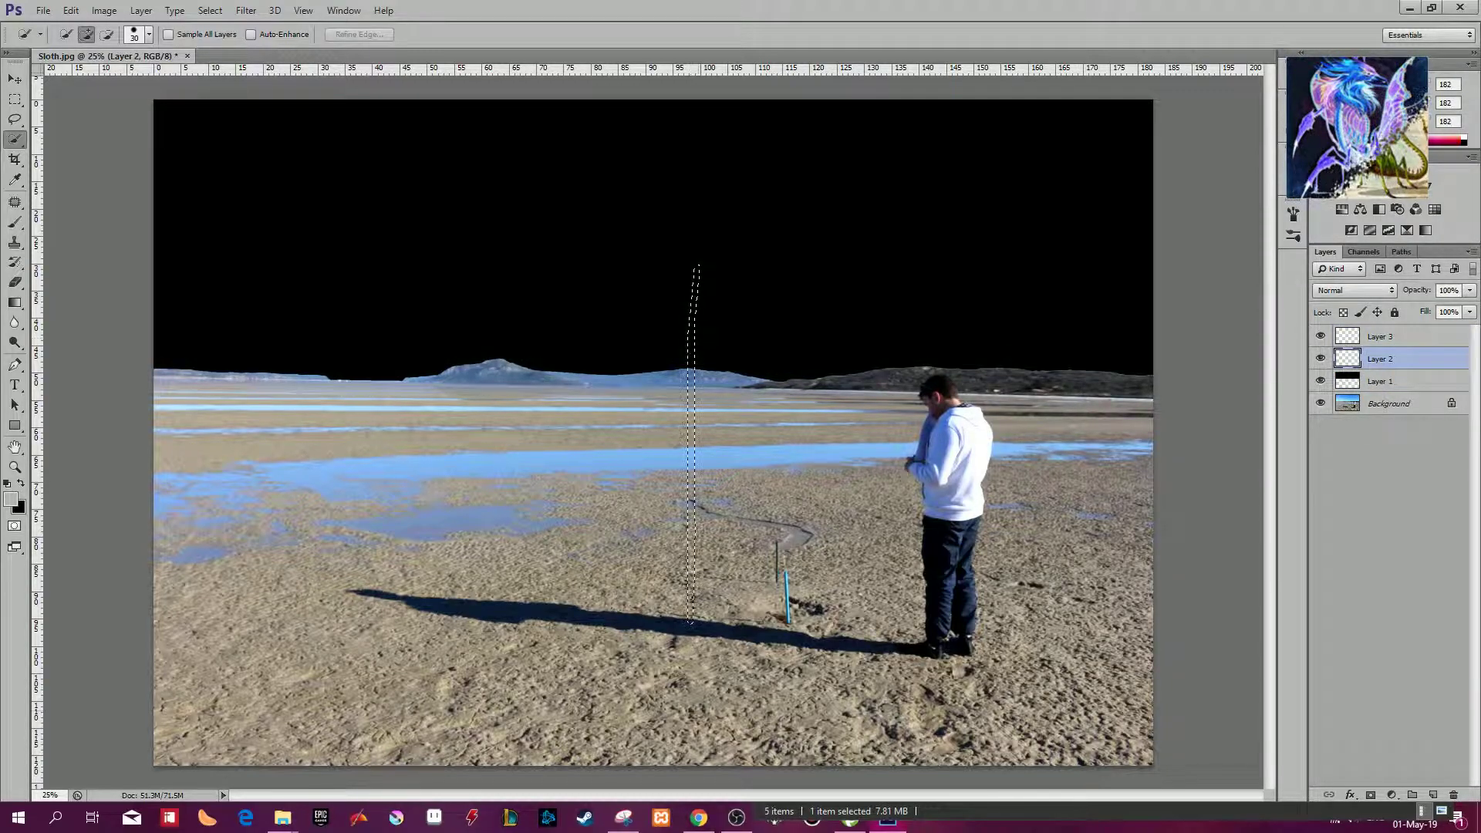
{"action": "key", "text": "ctrl+d"}
{"action": "key", "text": "g"}
{"action": "left_click_drag", "start_coordinate": [653, 472], "coordinate": [650, 247]}
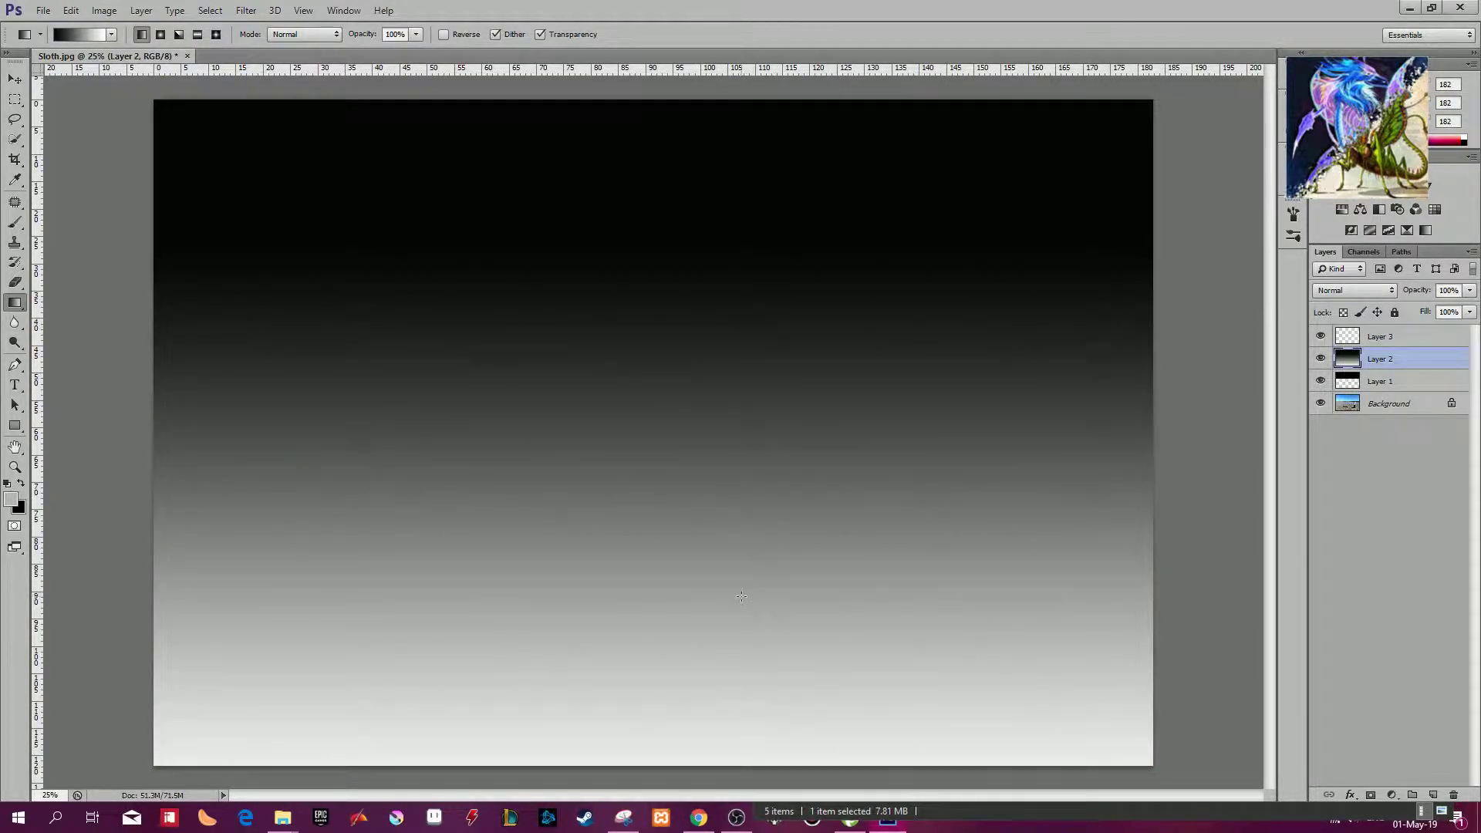
{"action": "key", "text": "ctrl+minus"}
{"action": "key", "text": "ctrl+z"}
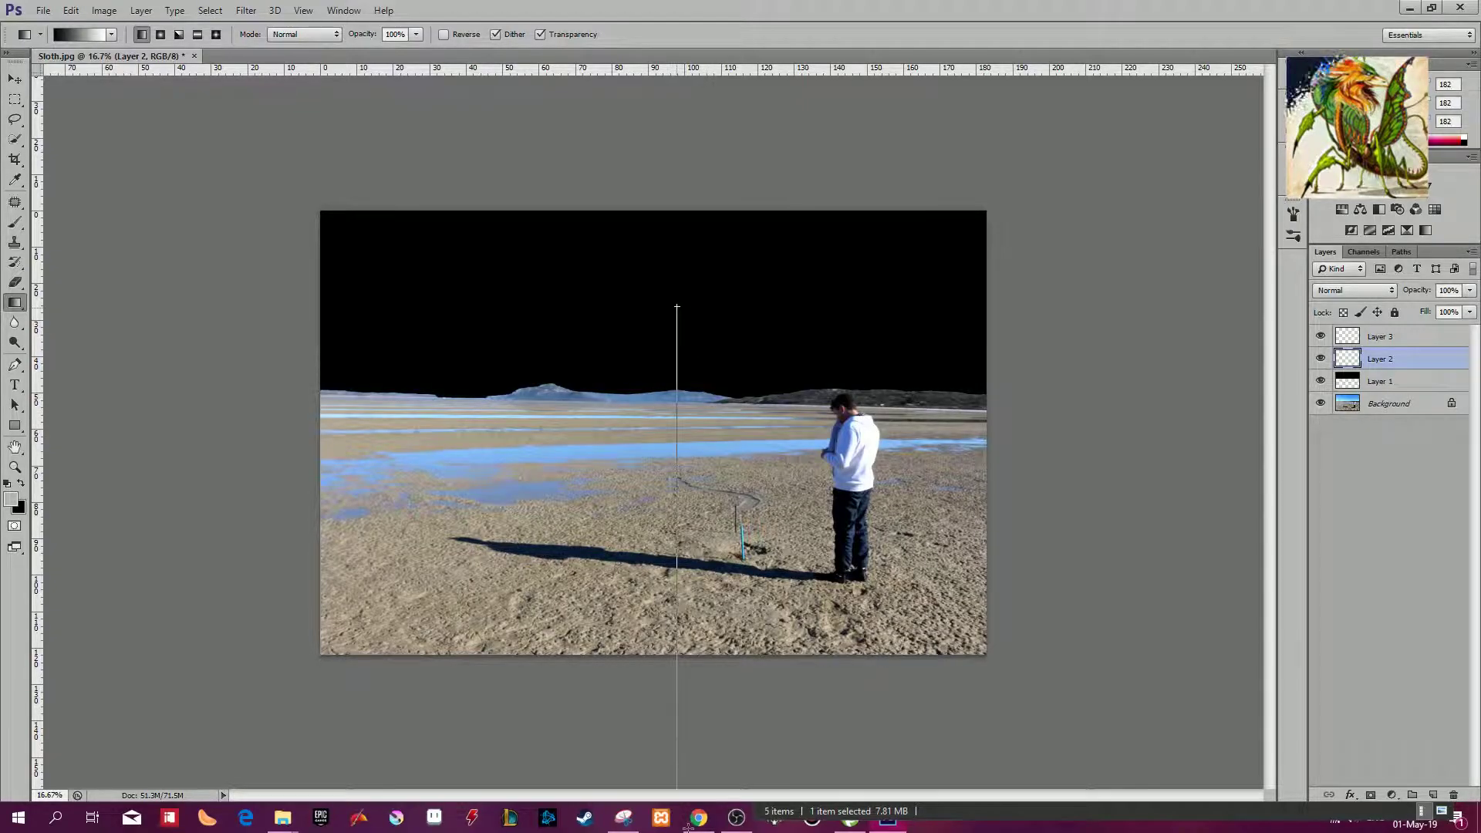
{"action": "left_click_drag", "start_coordinate": [692, 828], "coordinate": [694, 818]}
{"action": "key", "text": "ctrl+minus"}
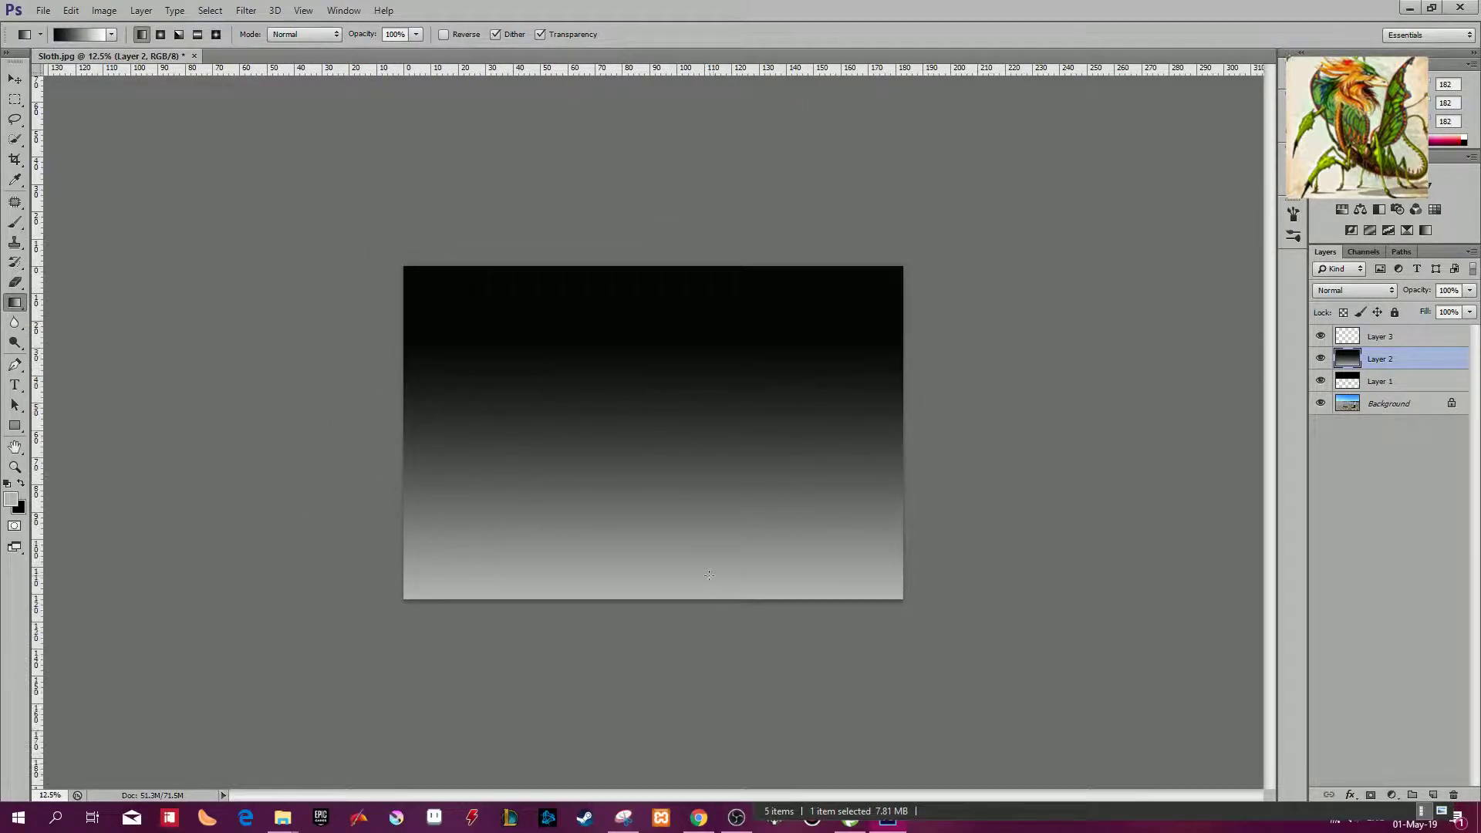
{"action": "key", "text": "ctrl+z"}
{"action": "left_click_drag", "start_coordinate": [654, 323], "coordinate": [656, 789]}
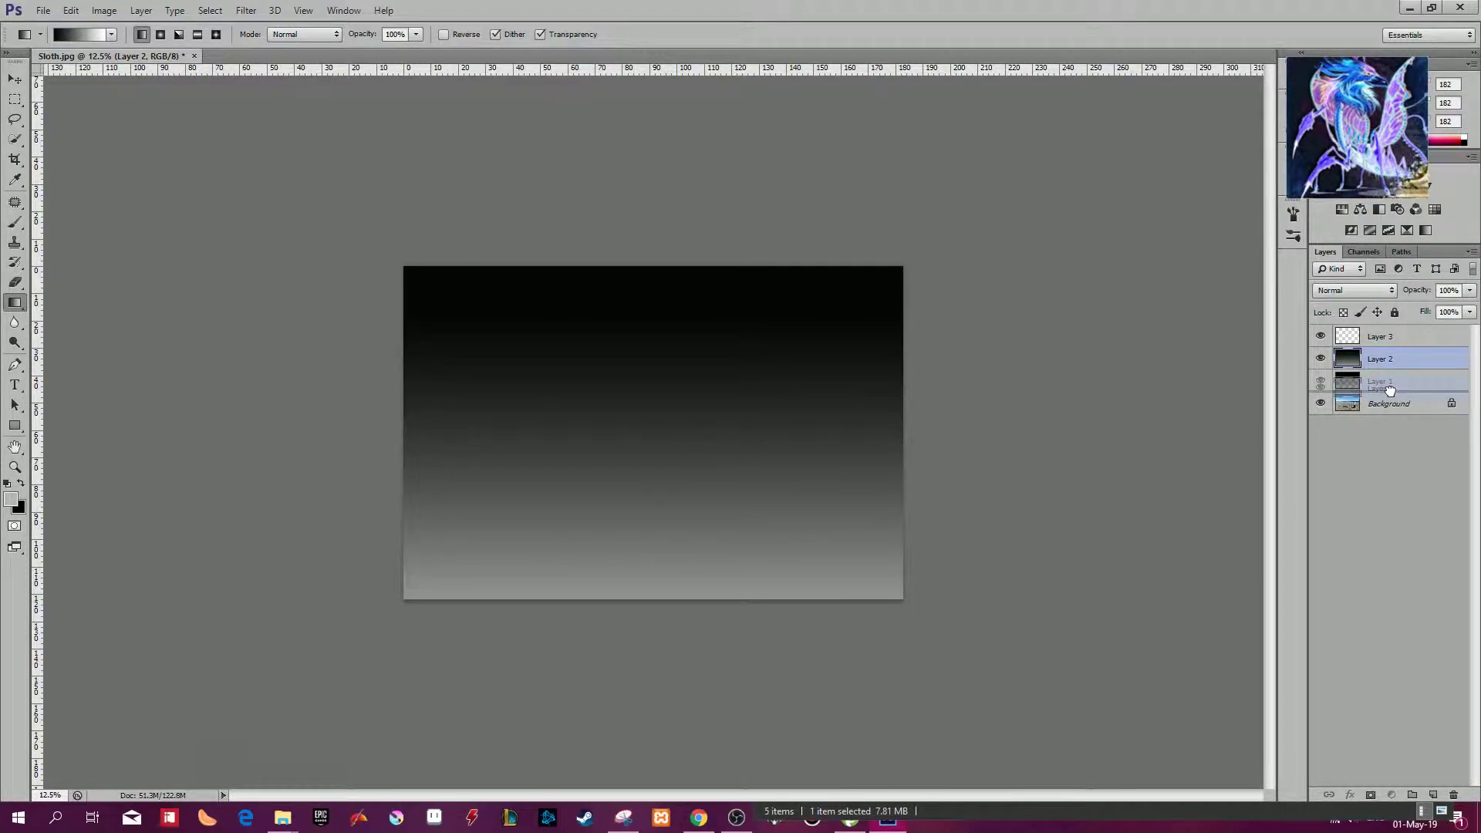
{"action": "left_click_drag", "start_coordinate": [1389, 390], "coordinate": [1391, 378]}
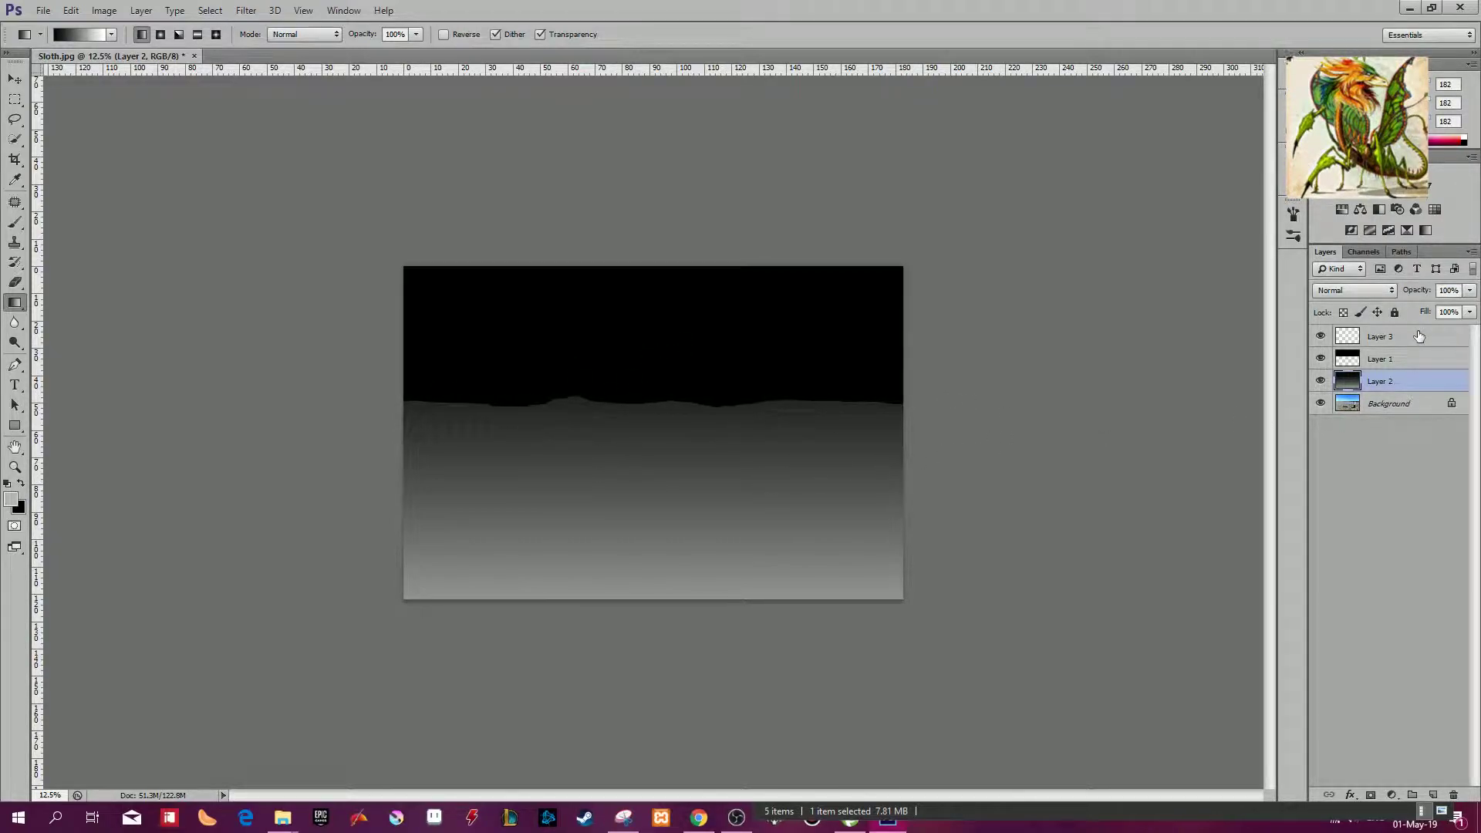
Step: Hide Layer 1 and Layer 2 and take up the Quick Selection tool on the Background layer
{"action": "left_click", "coordinate": [1389, 403]}
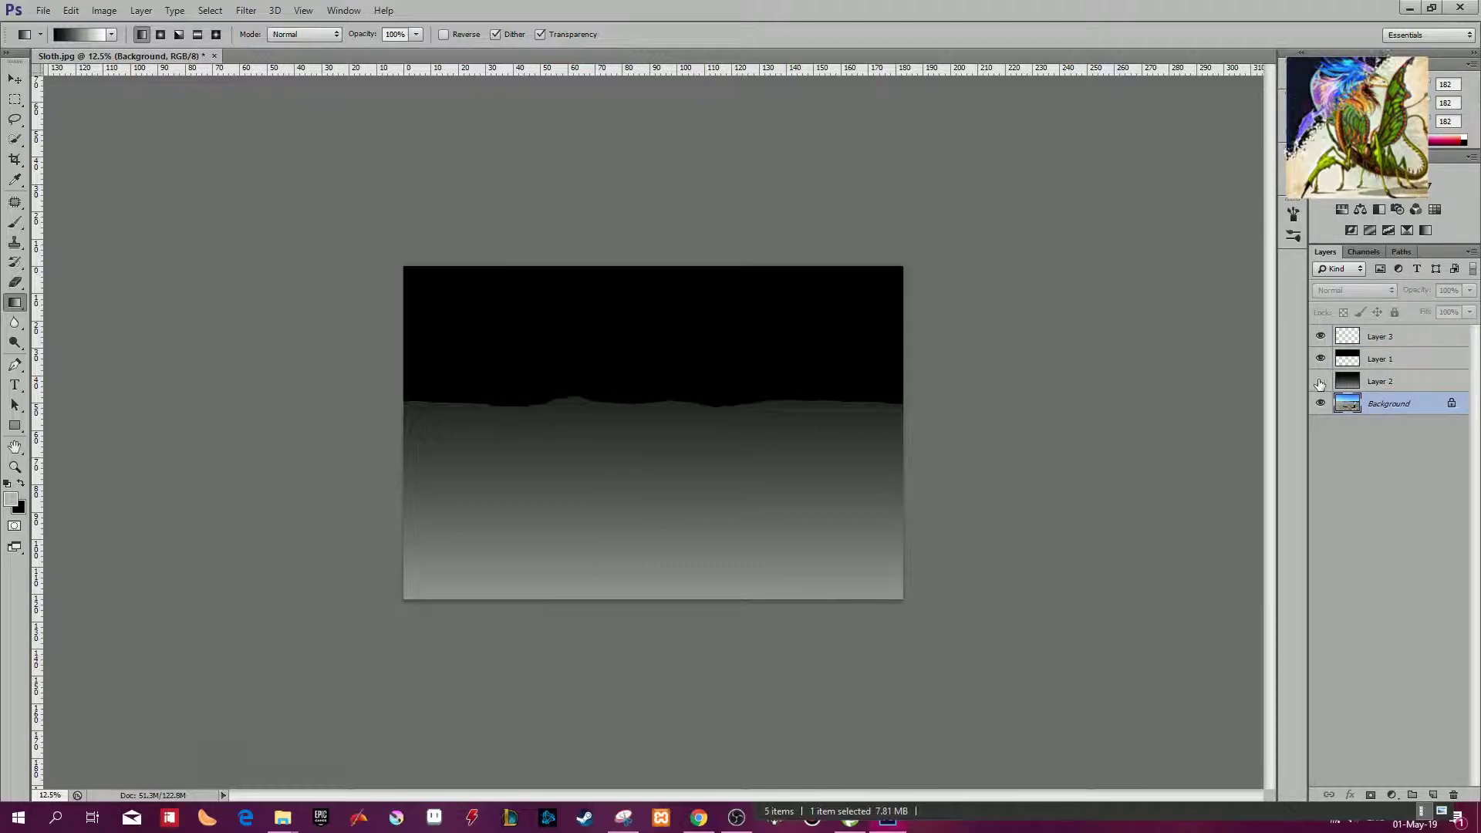
{"action": "left_click", "coordinate": [1321, 381]}
{"action": "left_click", "coordinate": [1320, 359]}
{"action": "key", "text": "ctrl+plus"}
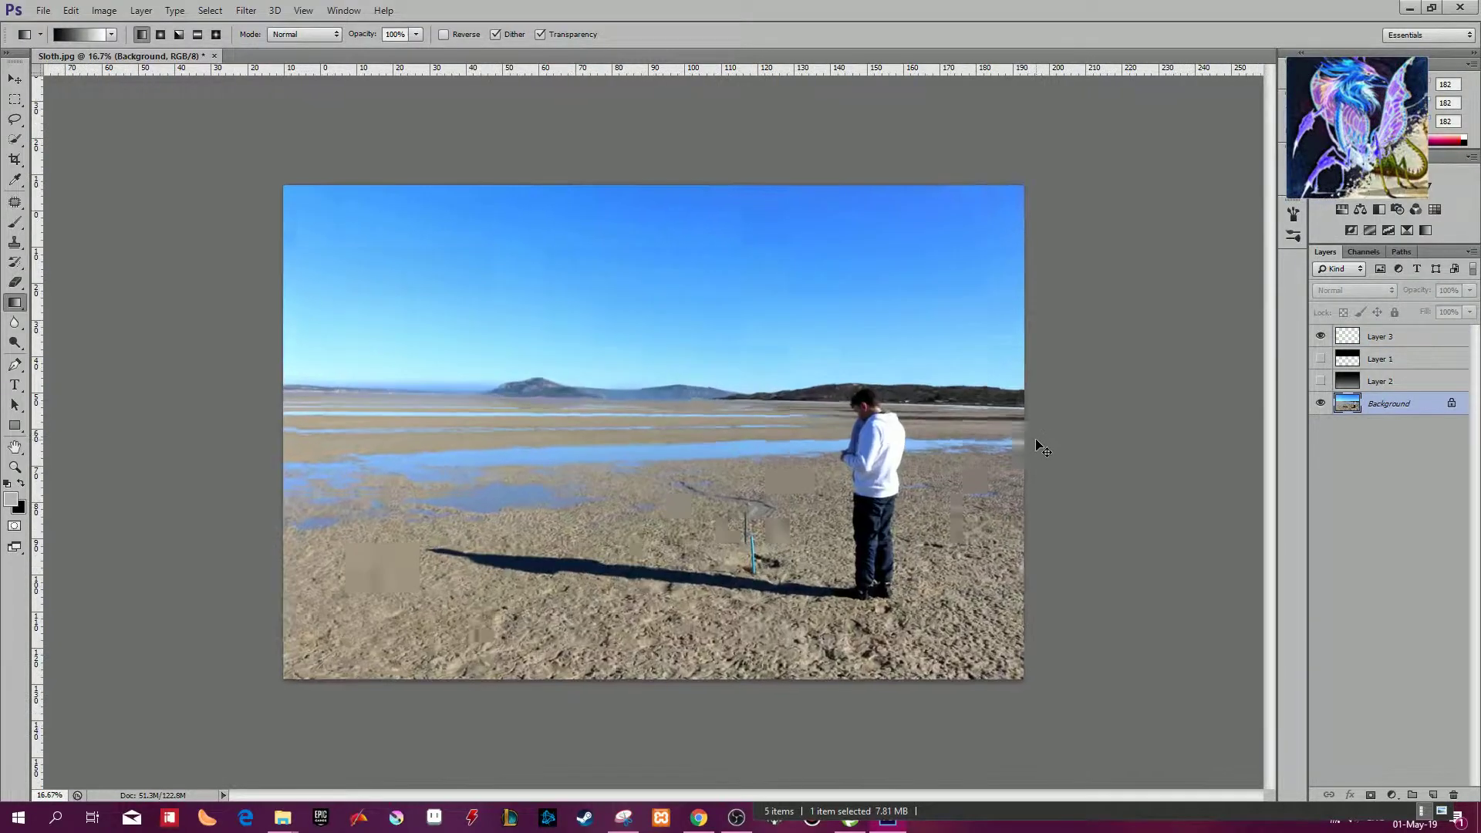
{"action": "key", "text": "ctrl+plus"}
{"action": "key", "text": "ctrl+plus"}
{"action": "key", "text": "ctrl+plus"}
{"action": "key", "text": "space"}
{"action": "left_click_drag", "start_coordinate": [1036, 473], "coordinate": [683, 257]}
{"action": "key", "text": "w"}
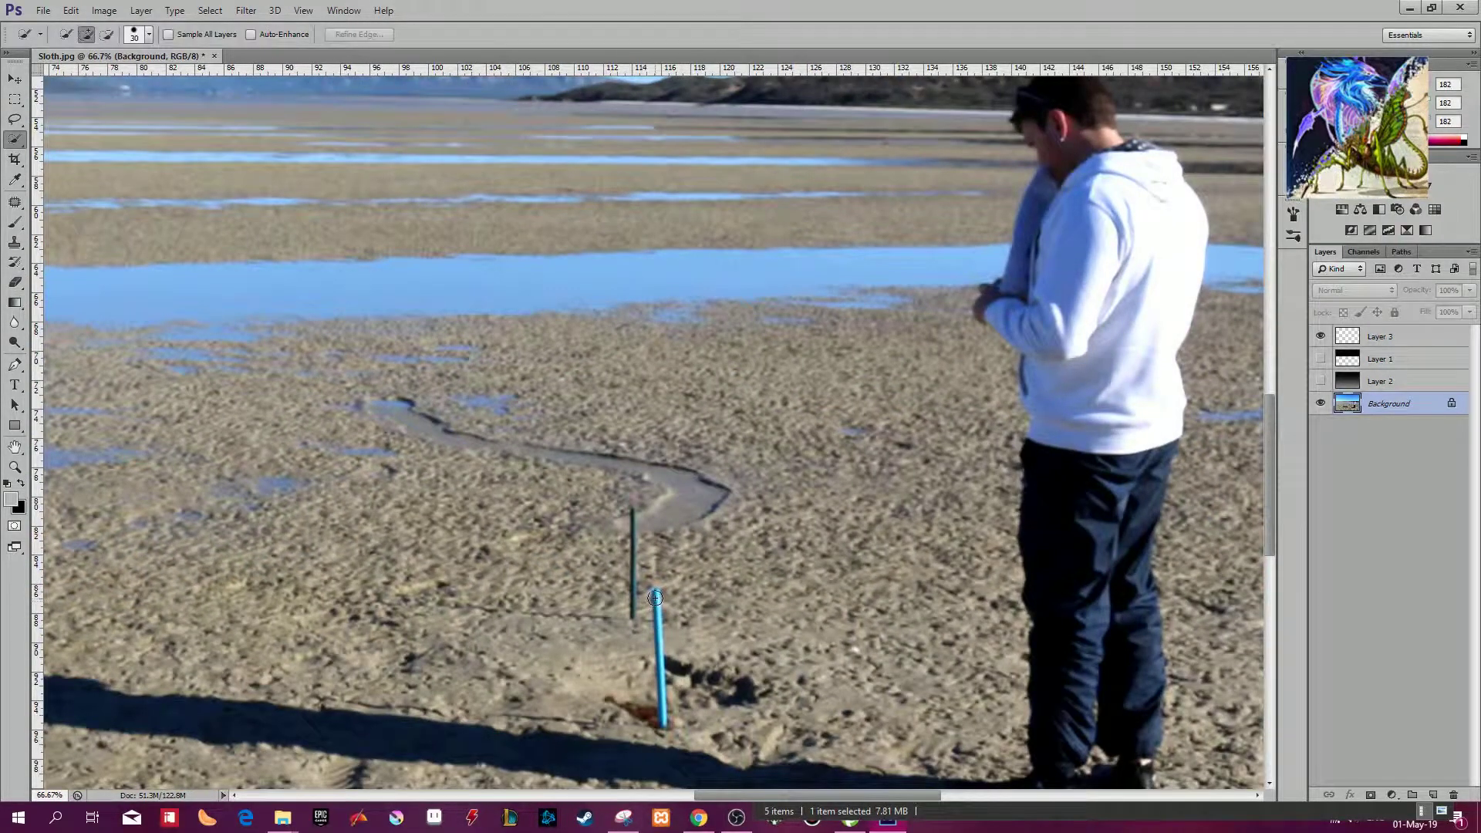
Step: Select the whole blue pole in the sand using a Quick Selection brush reduced to size 9
{"action": "key", "text": "ctrl+plus"}
{"action": "key", "text": "space"}
{"action": "left_click_drag", "start_coordinate": [759, 661], "coordinate": [699, 437]}
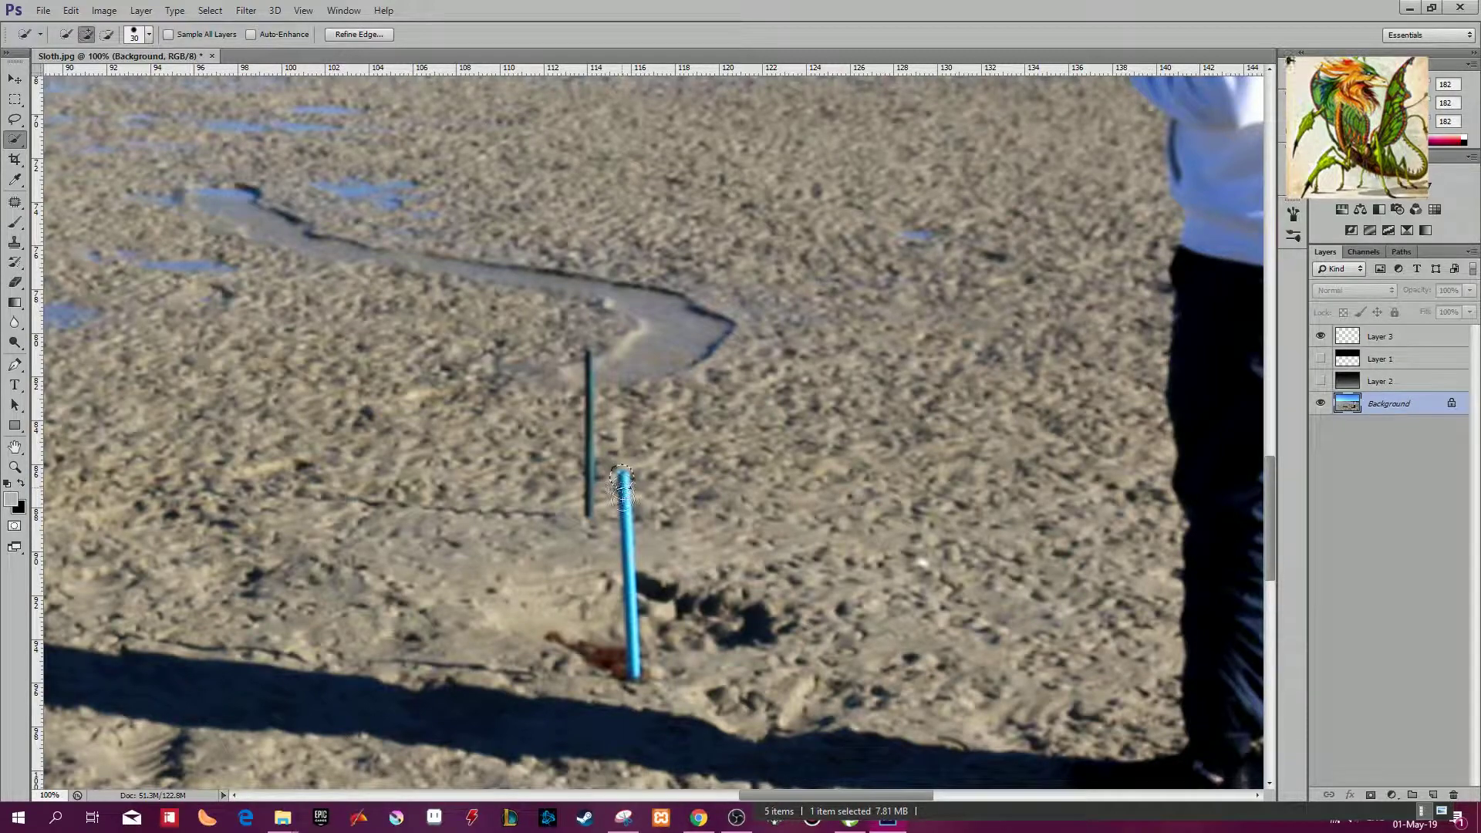
{"action": "key", "text": "ctrl+d"}
{"action": "key", "text": "ctrl+plus"}
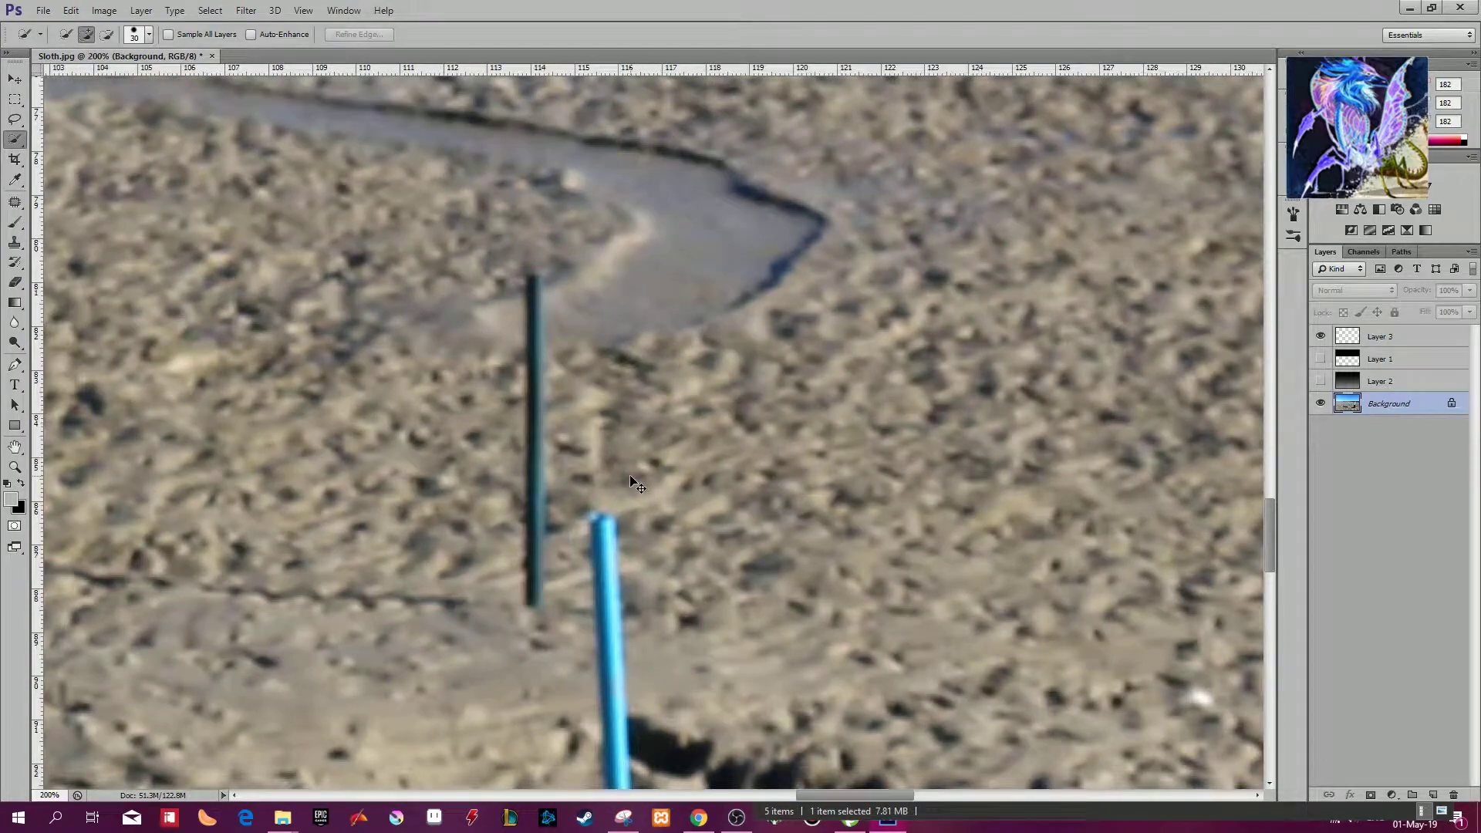
{"action": "key", "text": "space"}
{"action": "left_click_drag", "start_coordinate": [678, 529], "coordinate": [661, 414]}
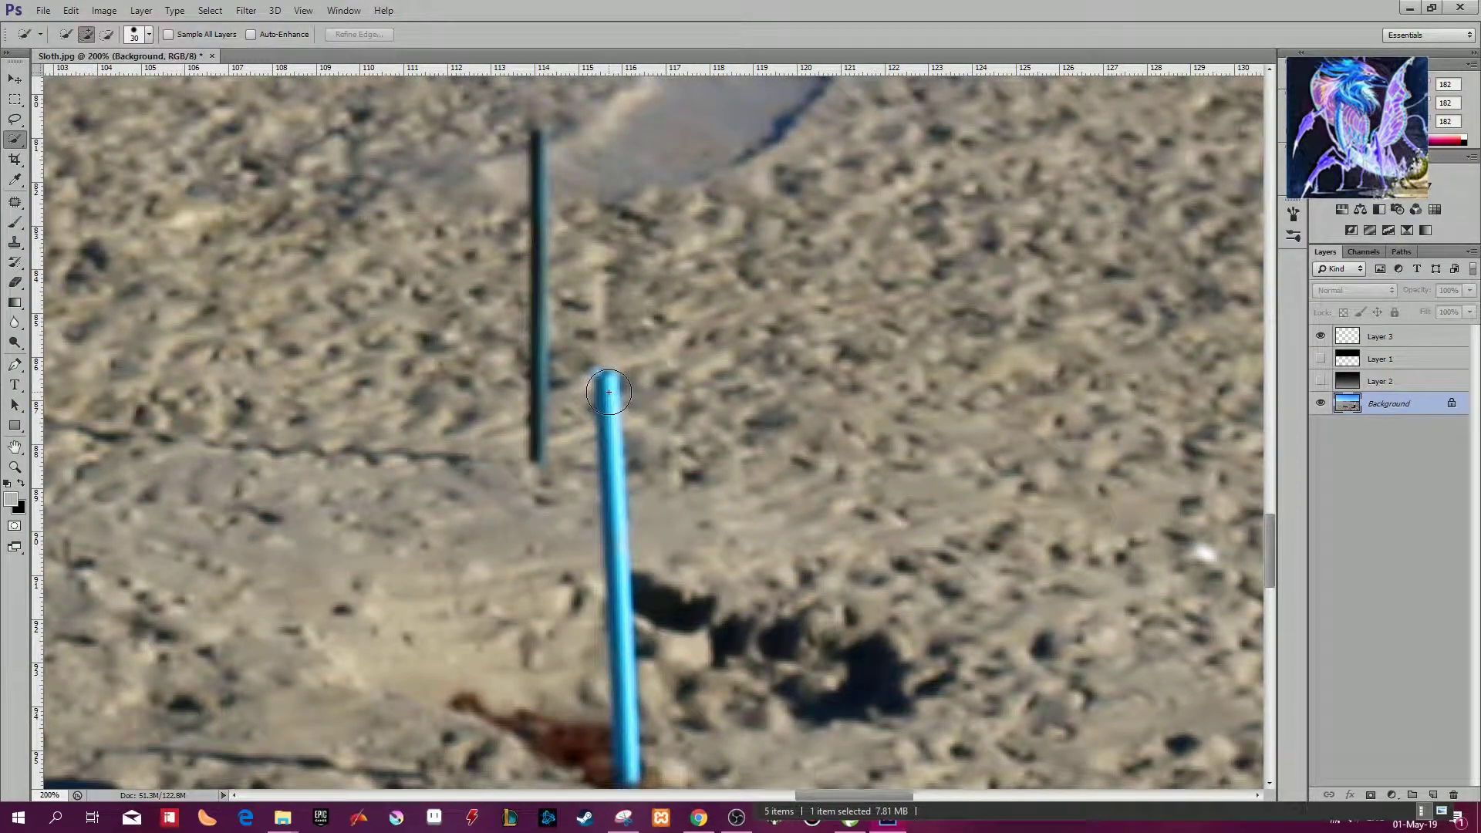
{"action": "key", "text": "bracketleft"}
{"action": "key", "text": "bracketleft"}
{"action": "key", "text": "bracketleft"}
{"action": "key", "text": "bracketleft"}
{"action": "key", "text": "bracketleft"}
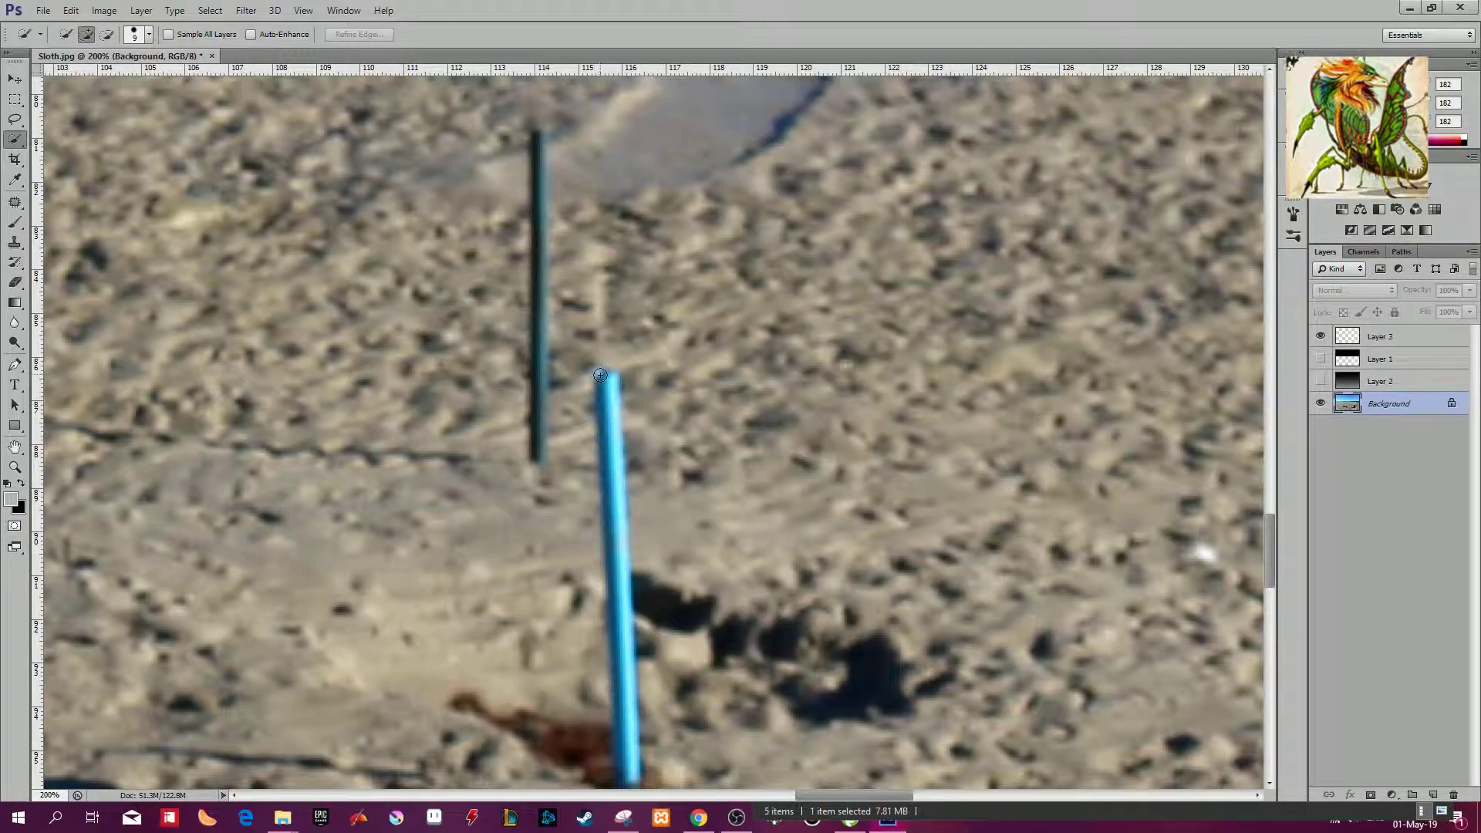
{"action": "left_click_drag", "start_coordinate": [623, 586], "coordinate": [628, 729]}
{"action": "scroll", "coordinate": [631, 463], "scroll_direction": "down", "scroll_amount": 3}
{"action": "left_click_drag", "start_coordinate": [631, 435], "coordinate": [630, 508]}
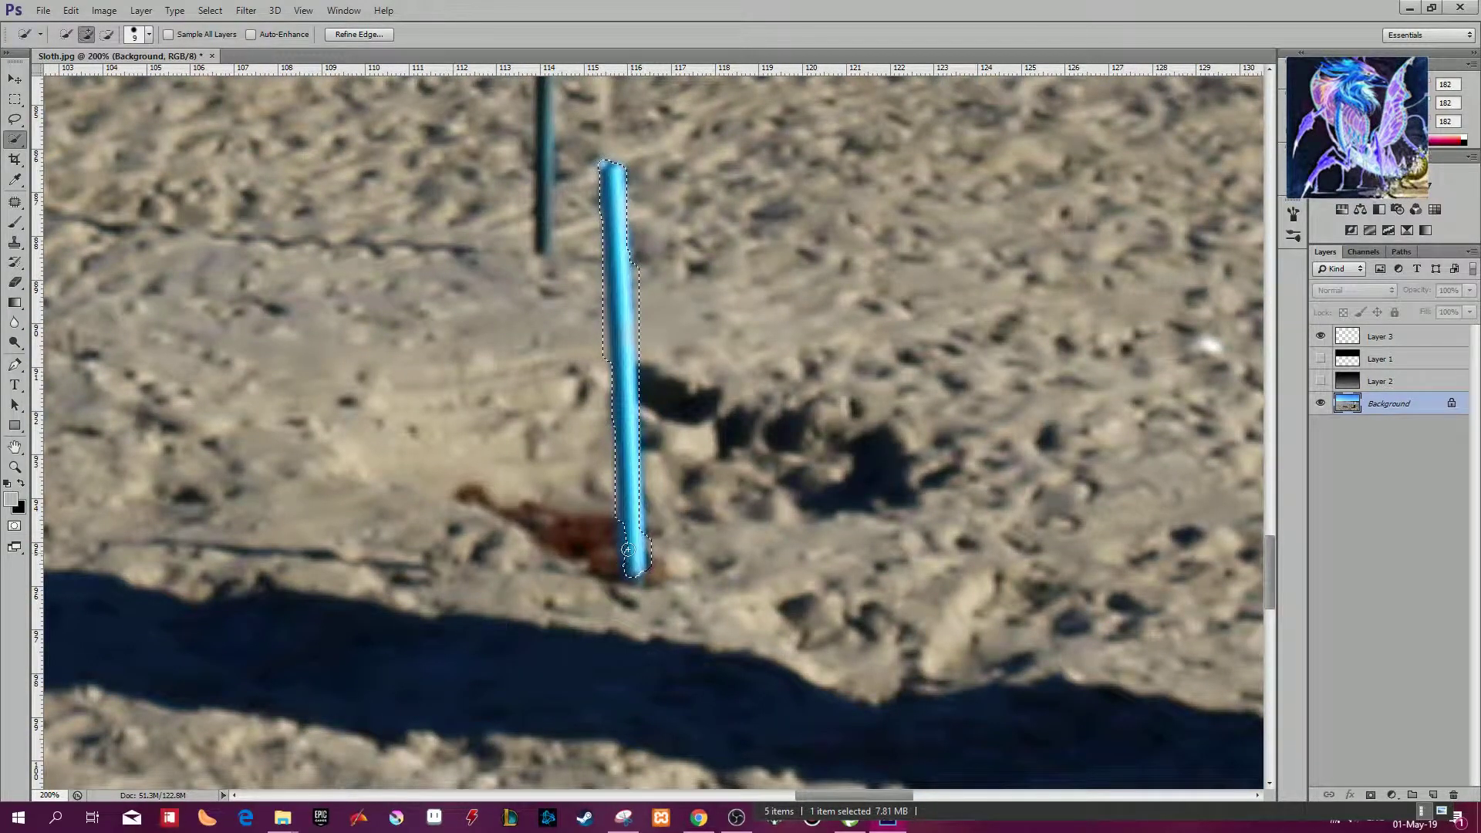
Step: Add the thin dark pole behind the blue one to the selection and trim the spill along its edge
{"action": "scroll", "coordinate": [619, 334], "scroll_direction": "up", "scroll_amount": 3}
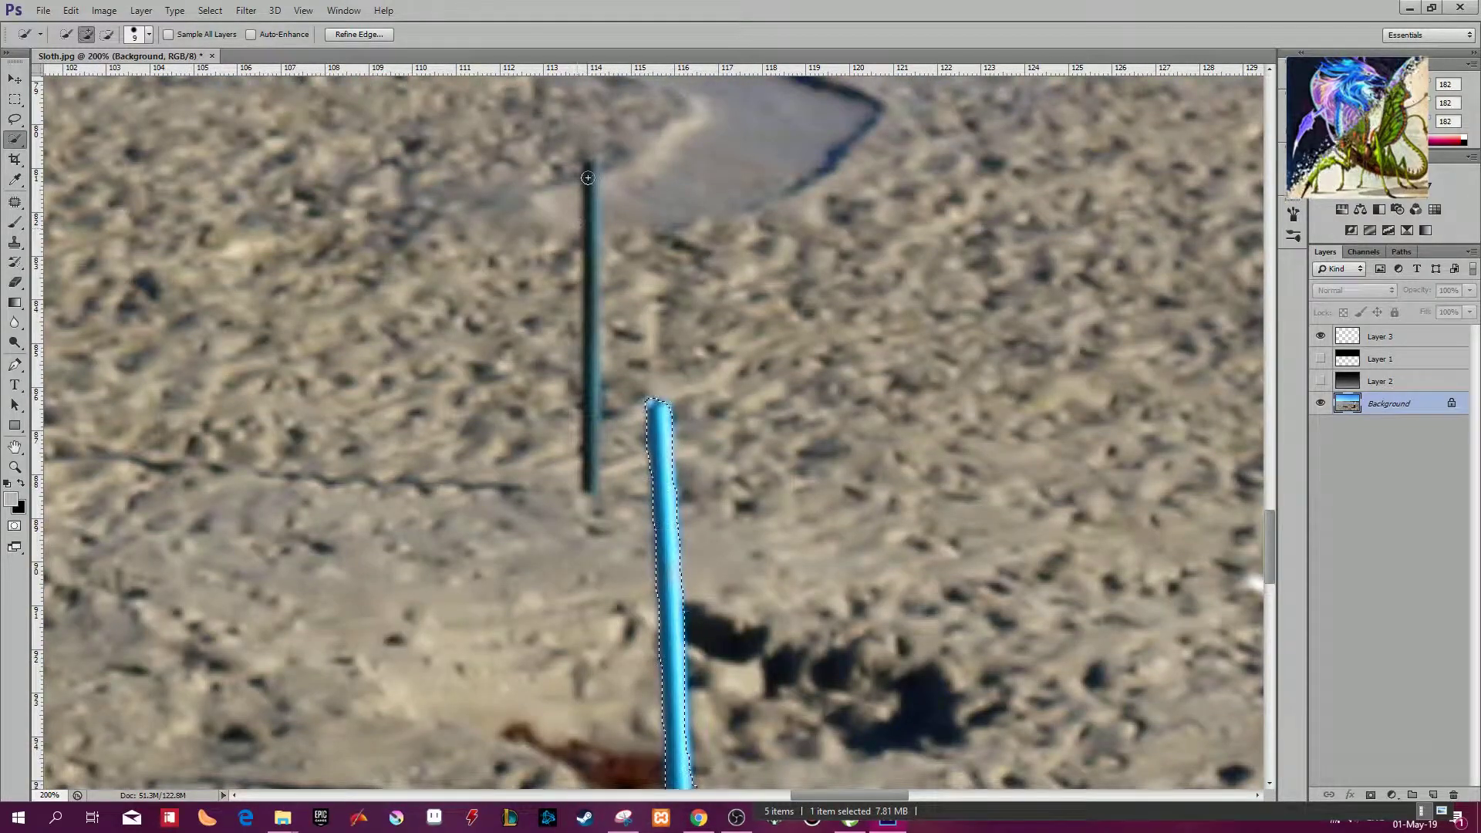
{"action": "left_click_drag", "start_coordinate": [589, 166], "coordinate": [590, 222]}
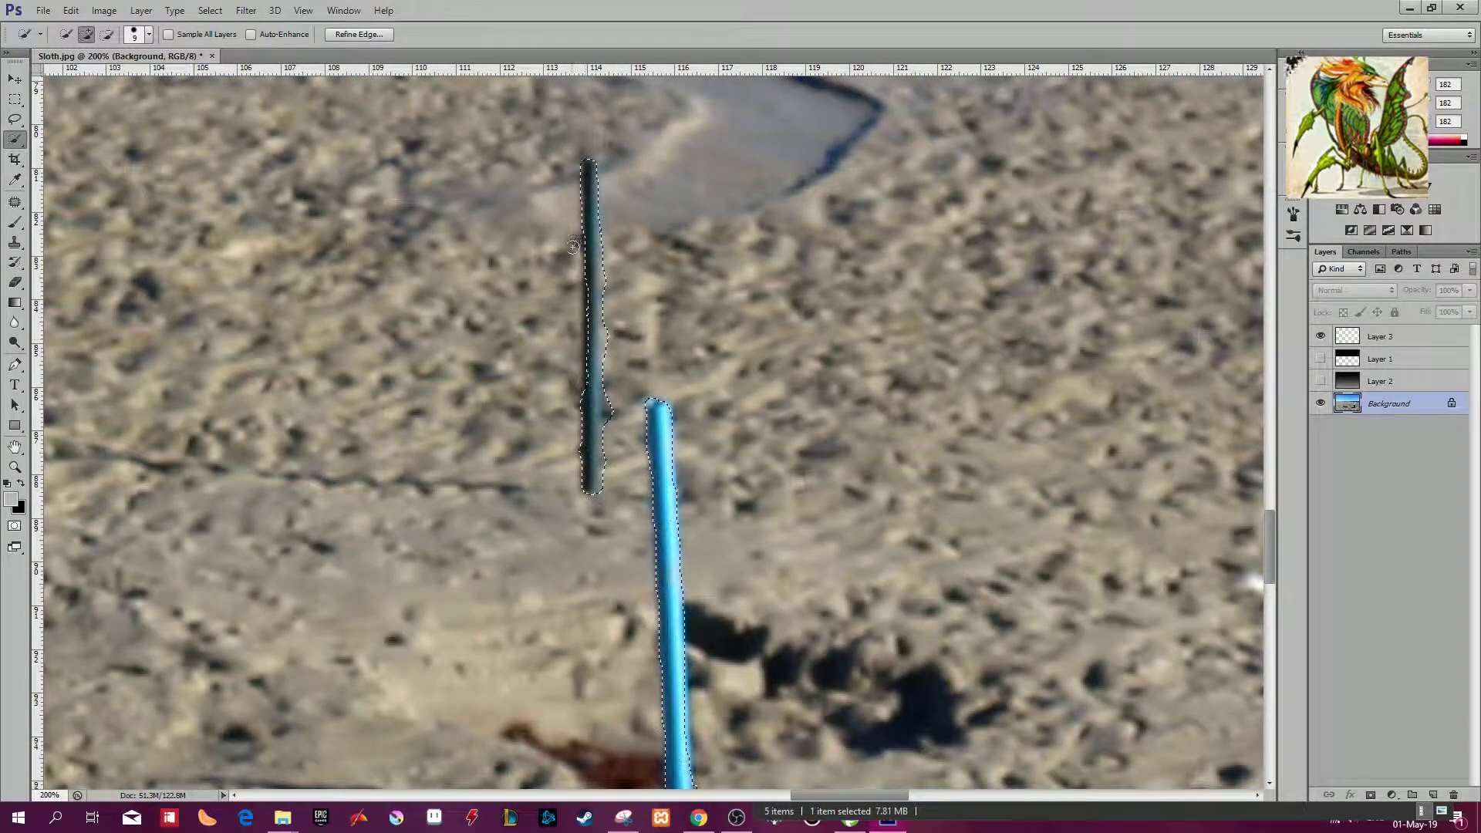
{"action": "left_click_drag", "start_coordinate": [571, 296], "coordinate": [572, 243], "text": "alt"}
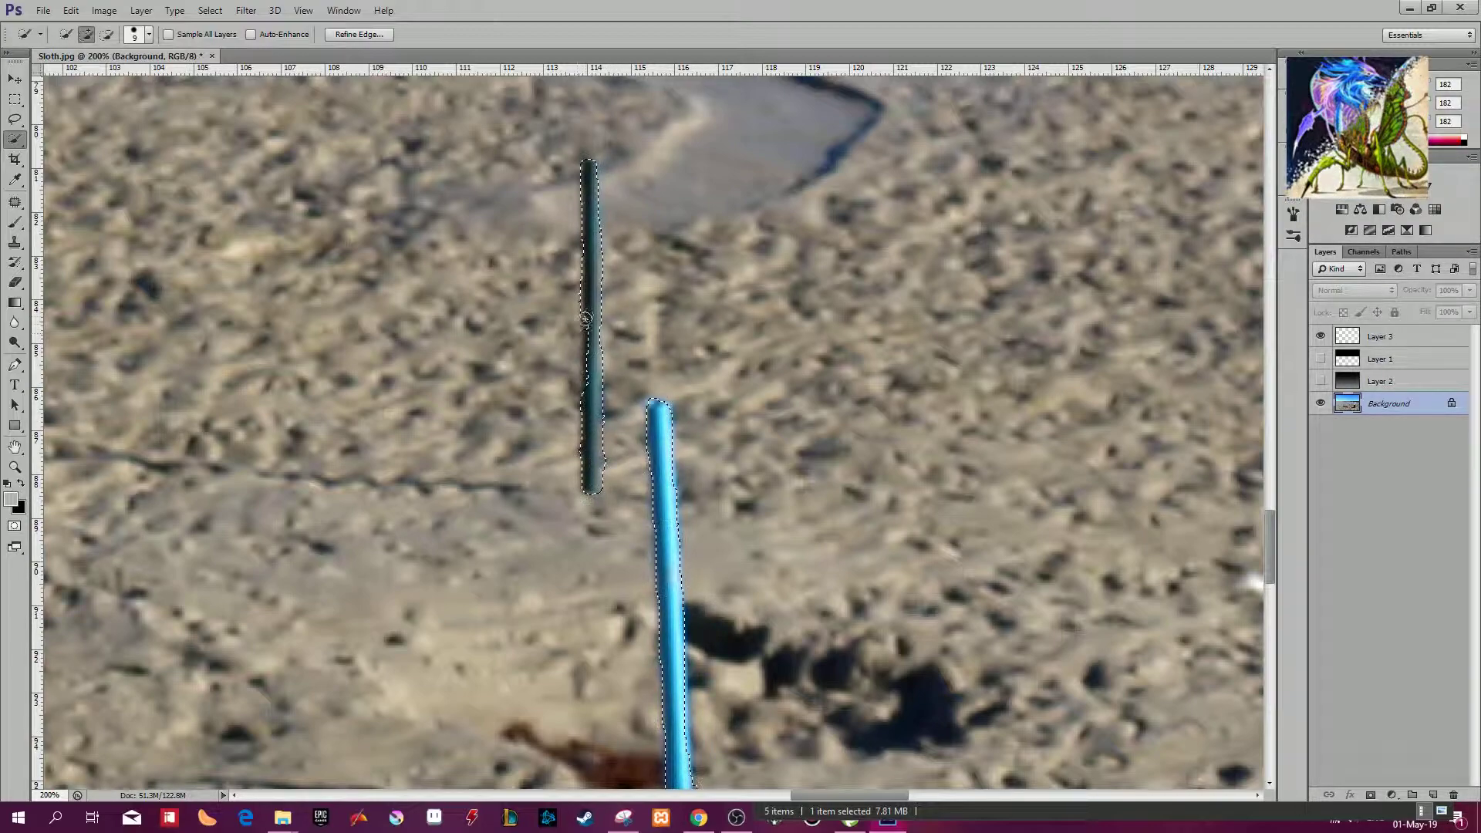
Step: Add the standing man from shoes to head to the selection and subtract the gap between his ankles
{"action": "left_click_drag", "start_coordinate": [705, 563], "coordinate": [663, 285]}
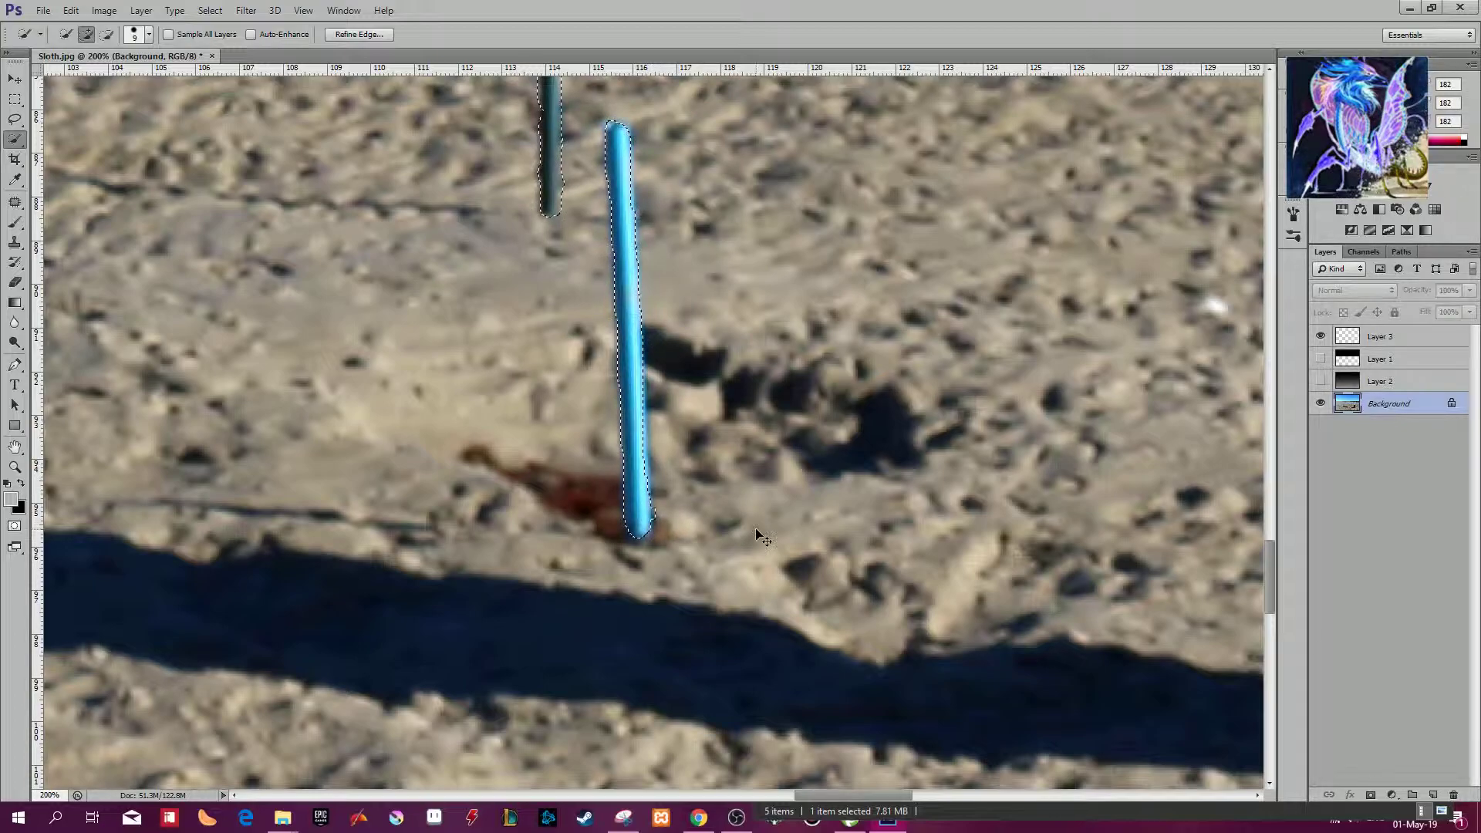
{"action": "key", "text": "ctrl+minus"}
{"action": "key", "text": "ctrl+minus"}
{"action": "left_click_drag", "start_coordinate": [907, 319], "coordinate": [709, 383]}
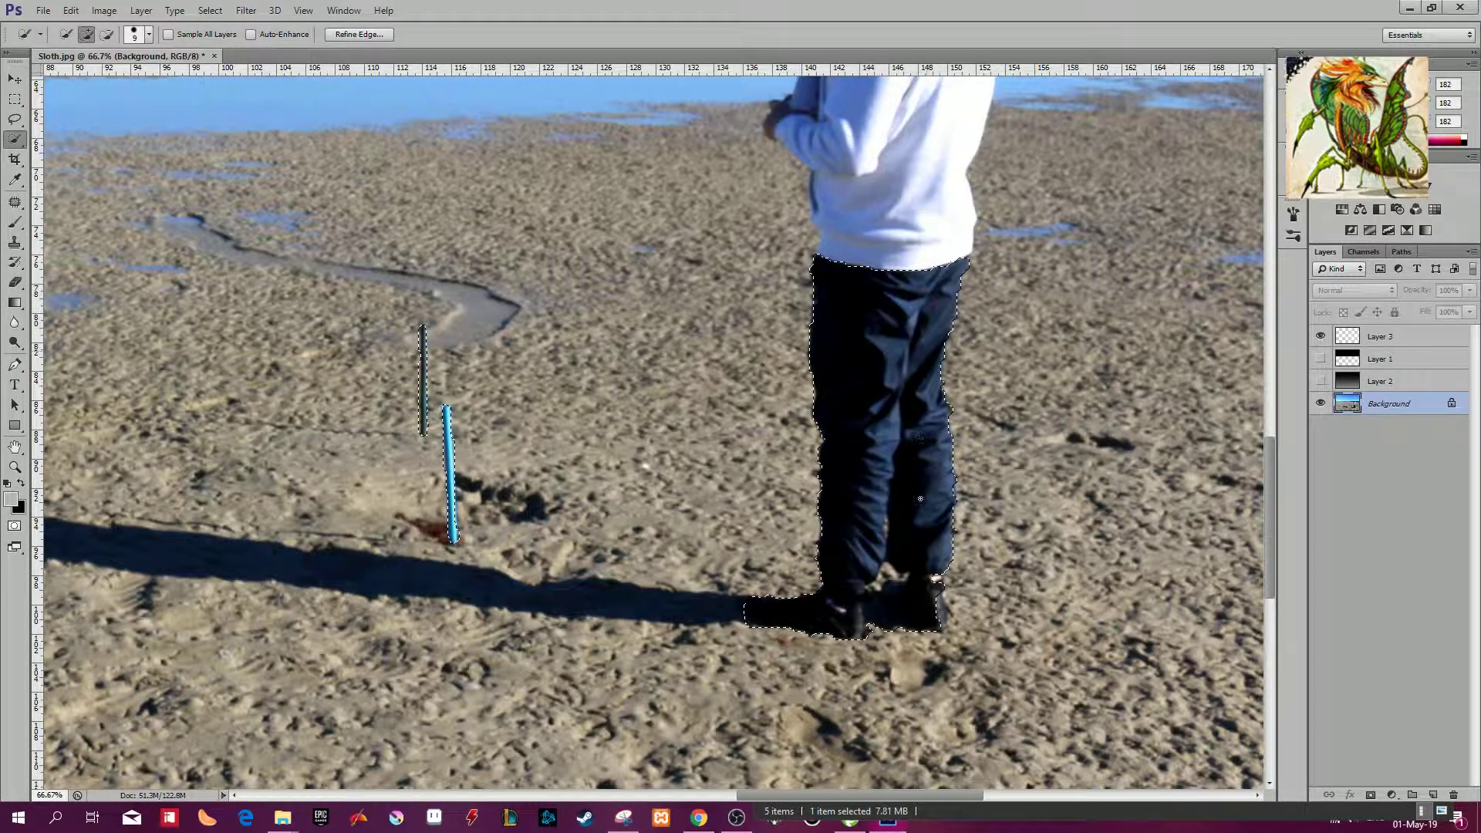
{"action": "left_click", "coordinate": [936, 608]}
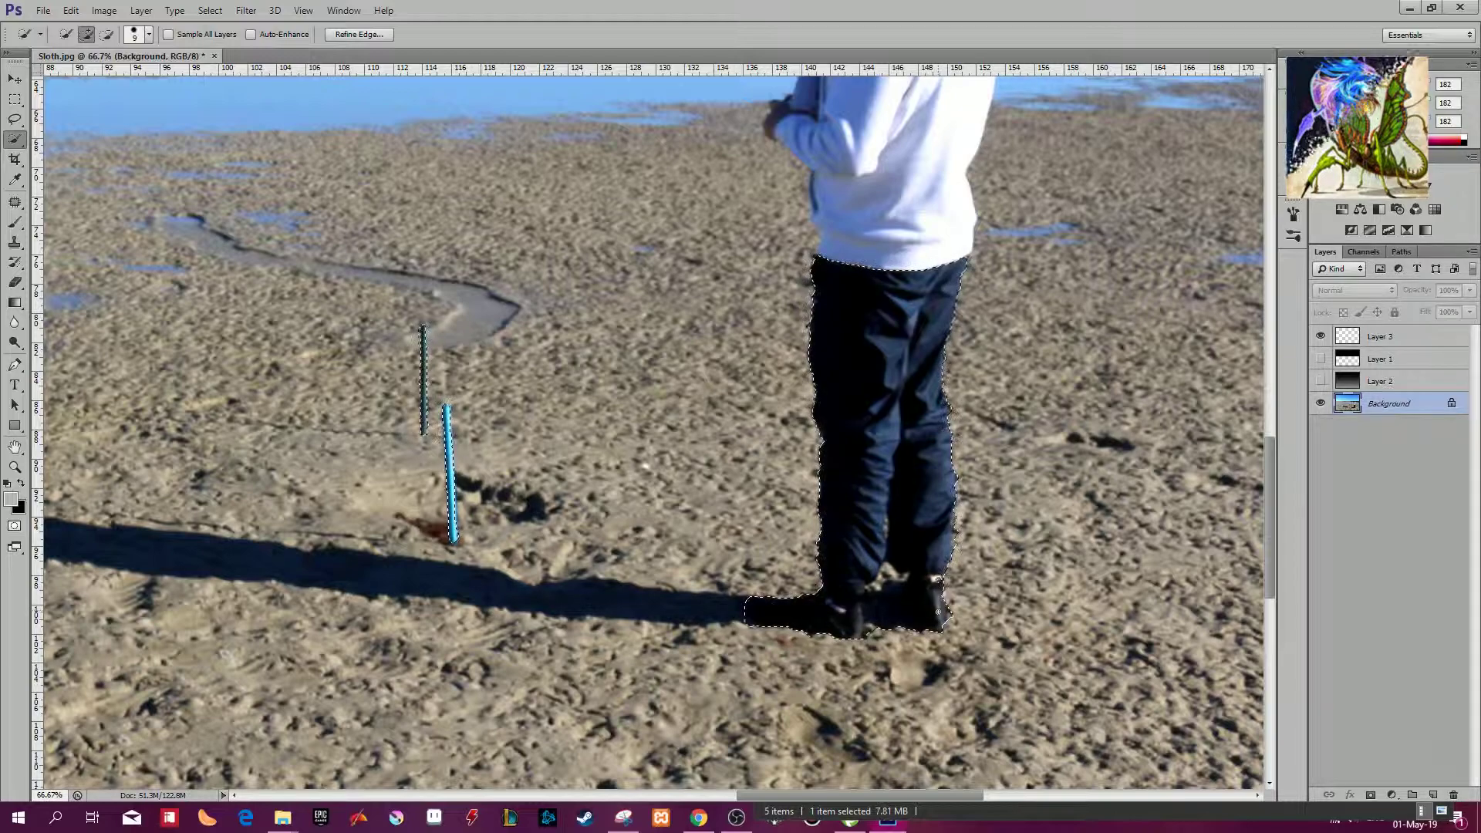
{"action": "key", "text": "alt"}
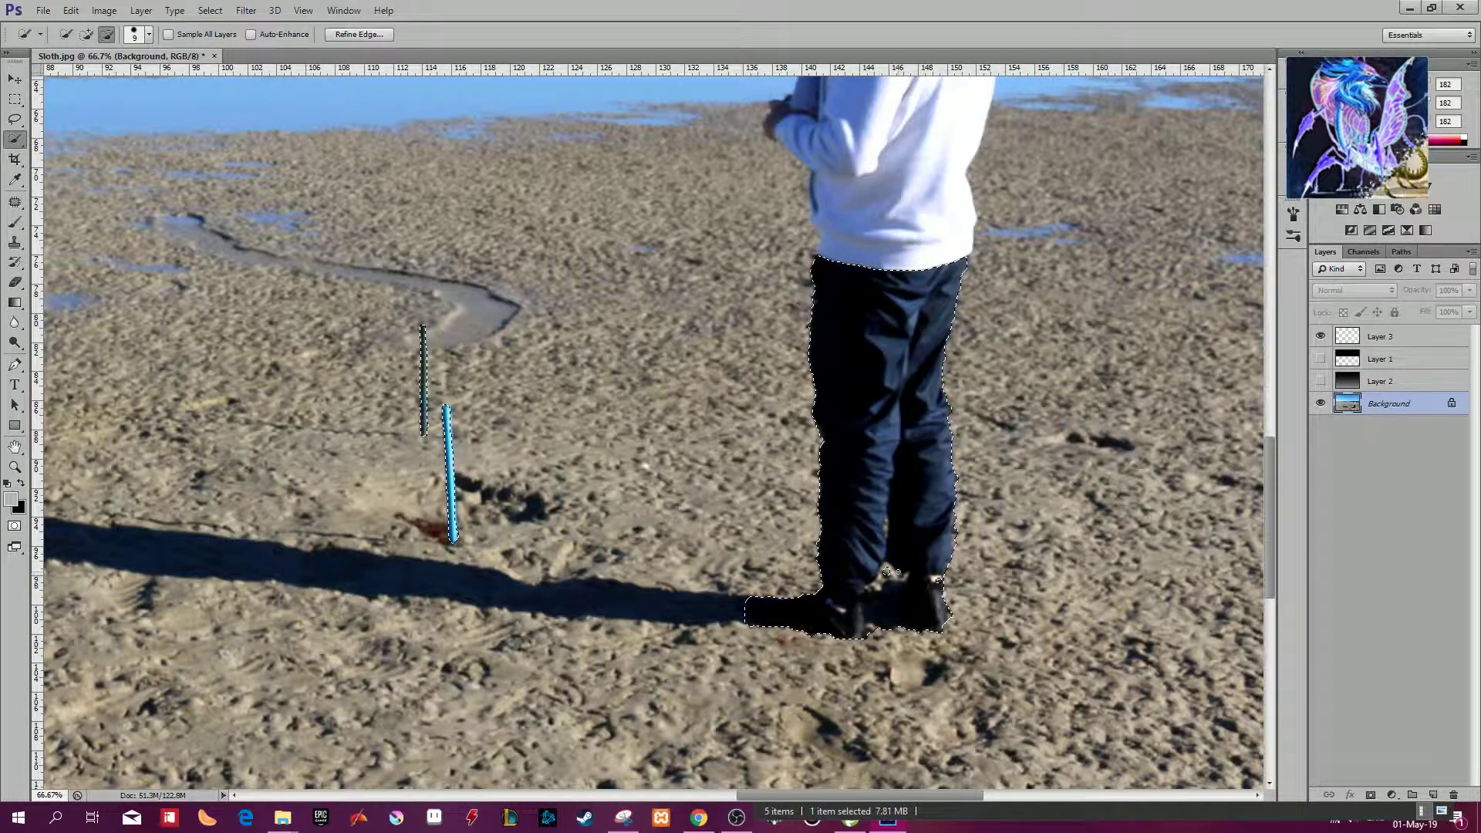
{"action": "left_click", "coordinate": [883, 575], "text": "alt"}
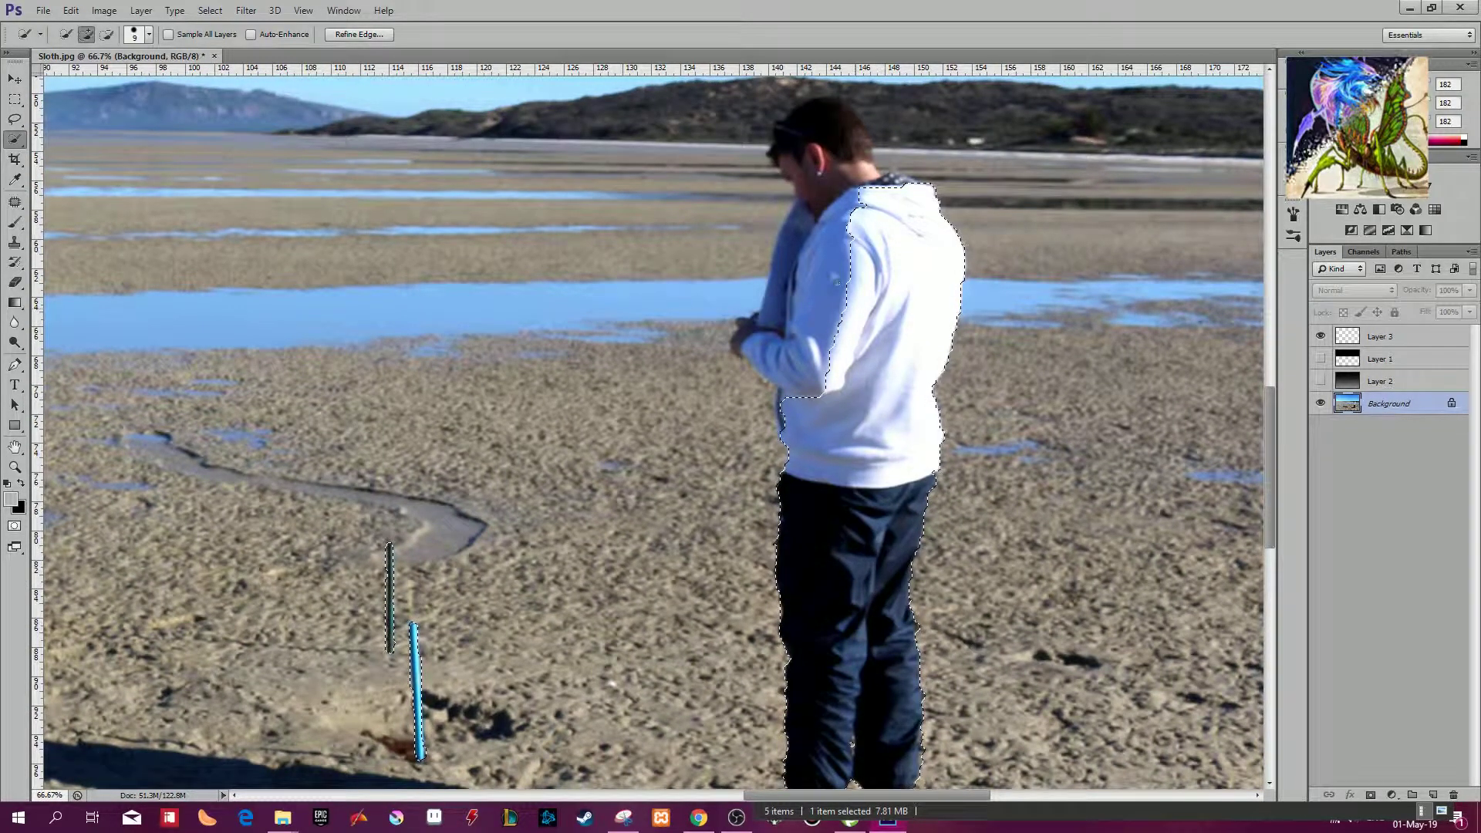
{"action": "left_click_drag", "start_coordinate": [837, 282], "coordinate": [830, 181]}
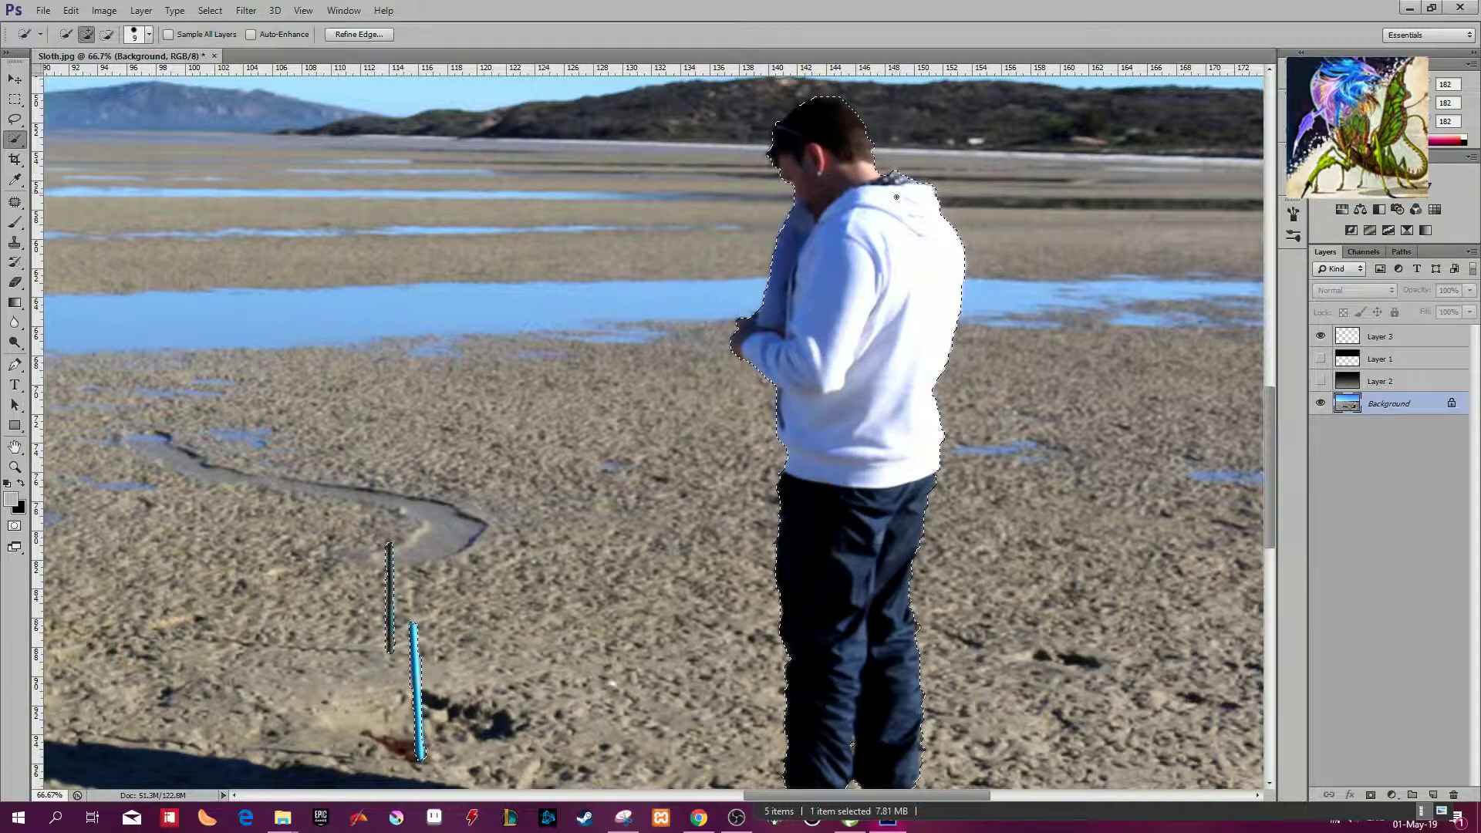
Step: Subtract the patch of shadow between the man's shoes from the selection, keeping both shoes selected
{"action": "left_click_drag", "start_coordinate": [870, 537], "coordinate": [842, 333]}
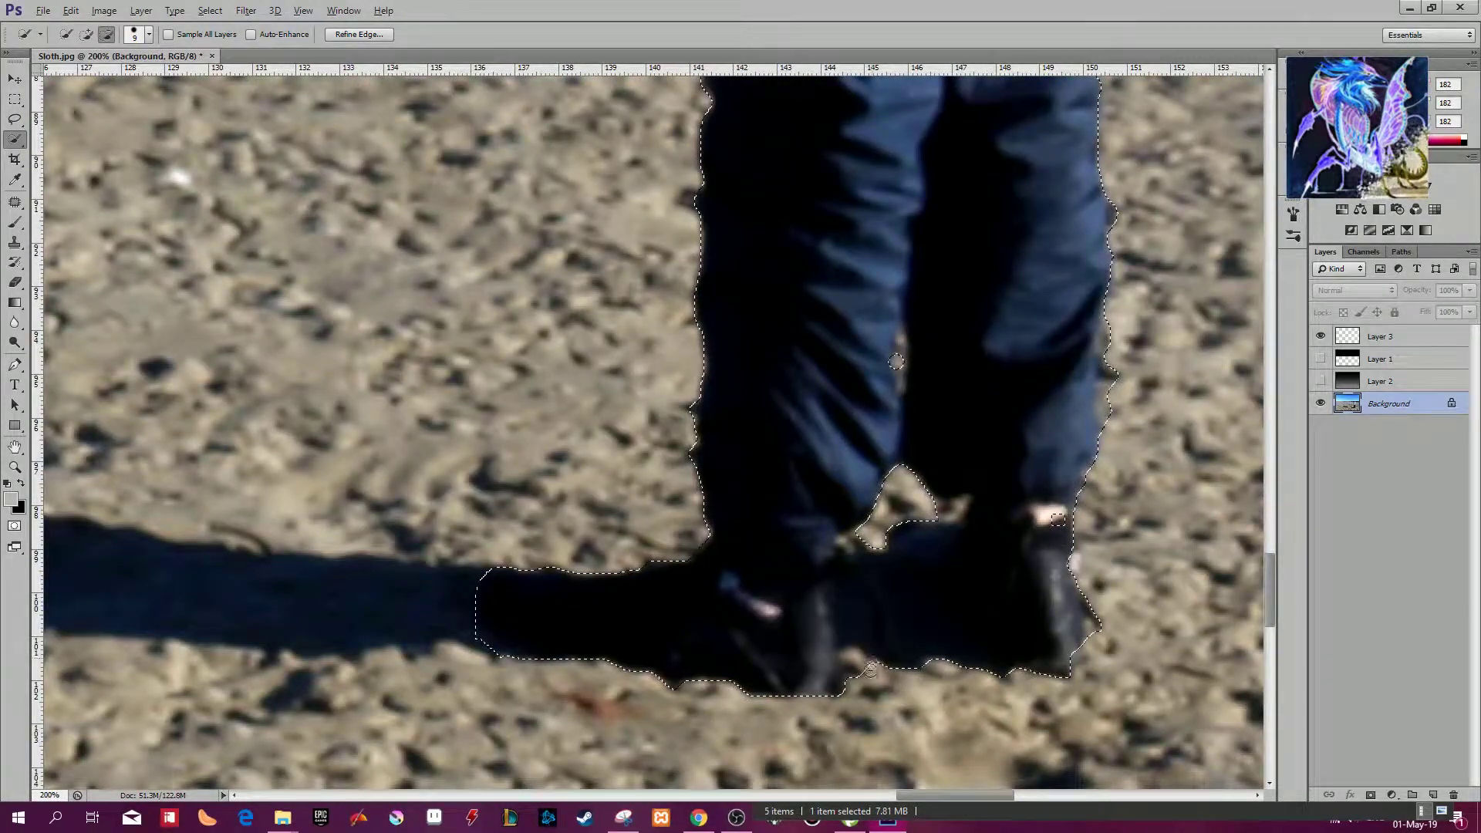
{"action": "left_click", "coordinate": [866, 660]}
{"action": "left_click", "coordinate": [958, 509]}
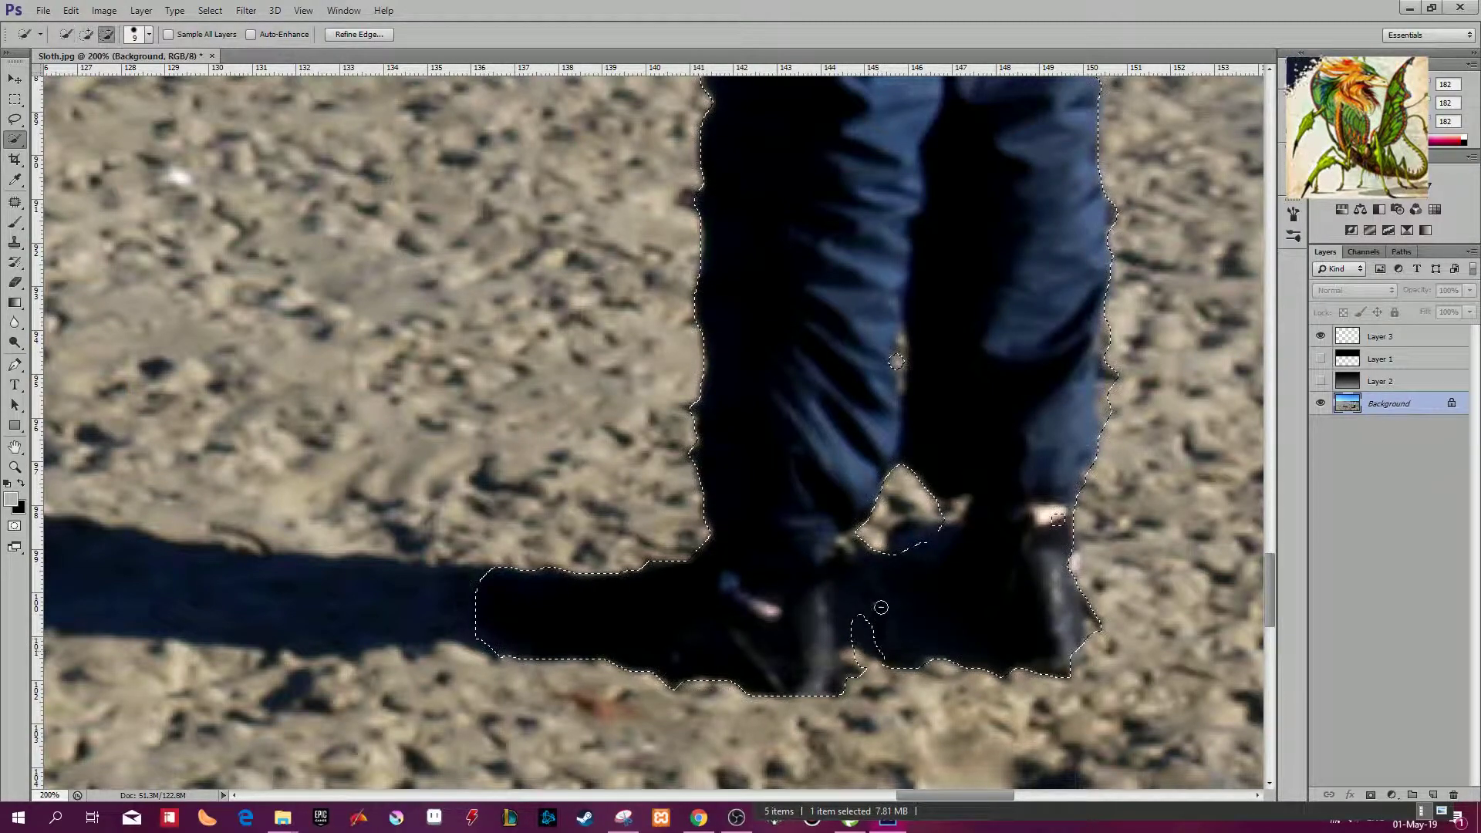
{"action": "left_click", "coordinate": [899, 614], "text": "alt"}
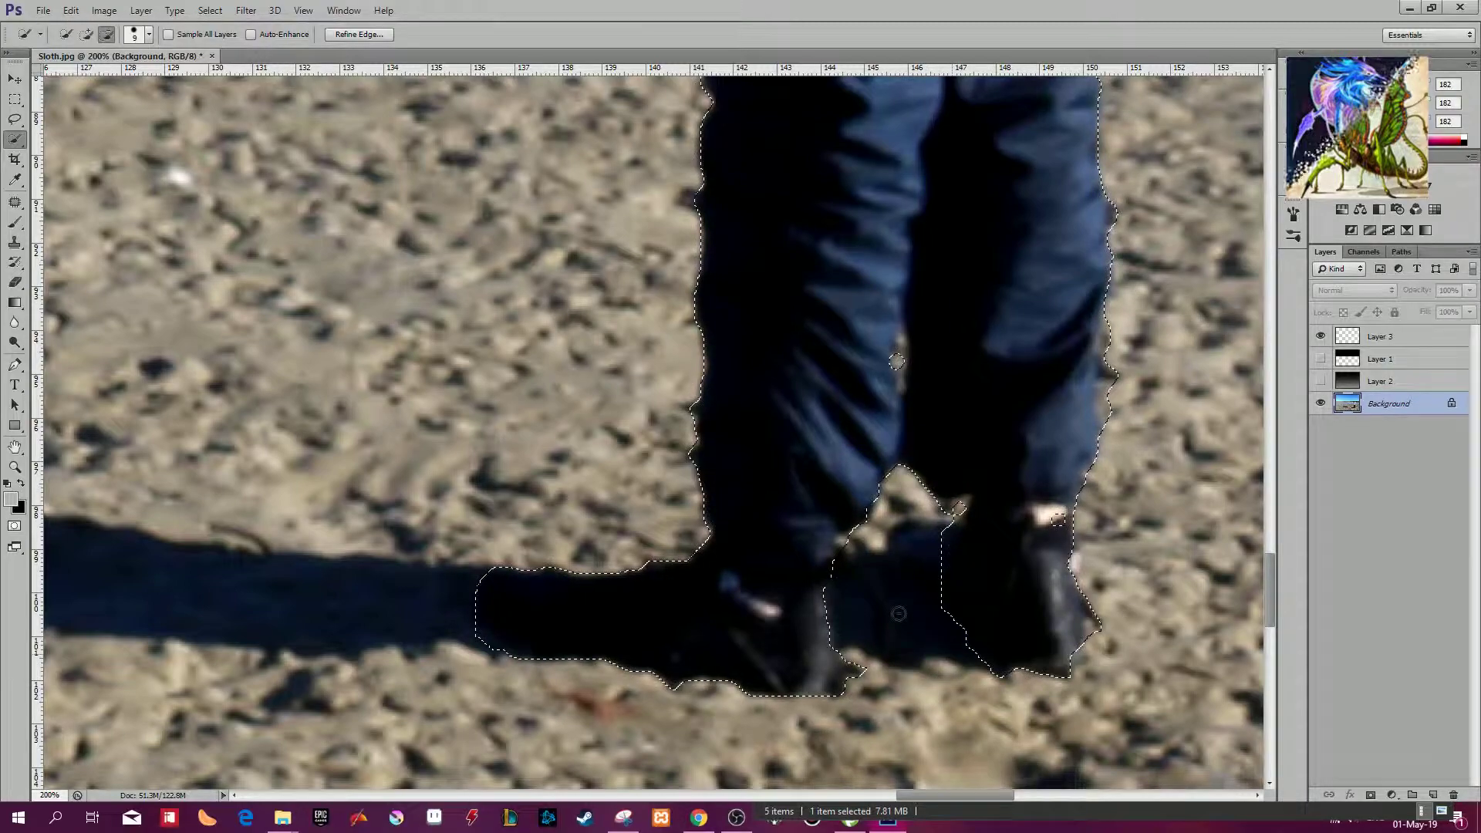
{"action": "left_click", "coordinate": [928, 545]}
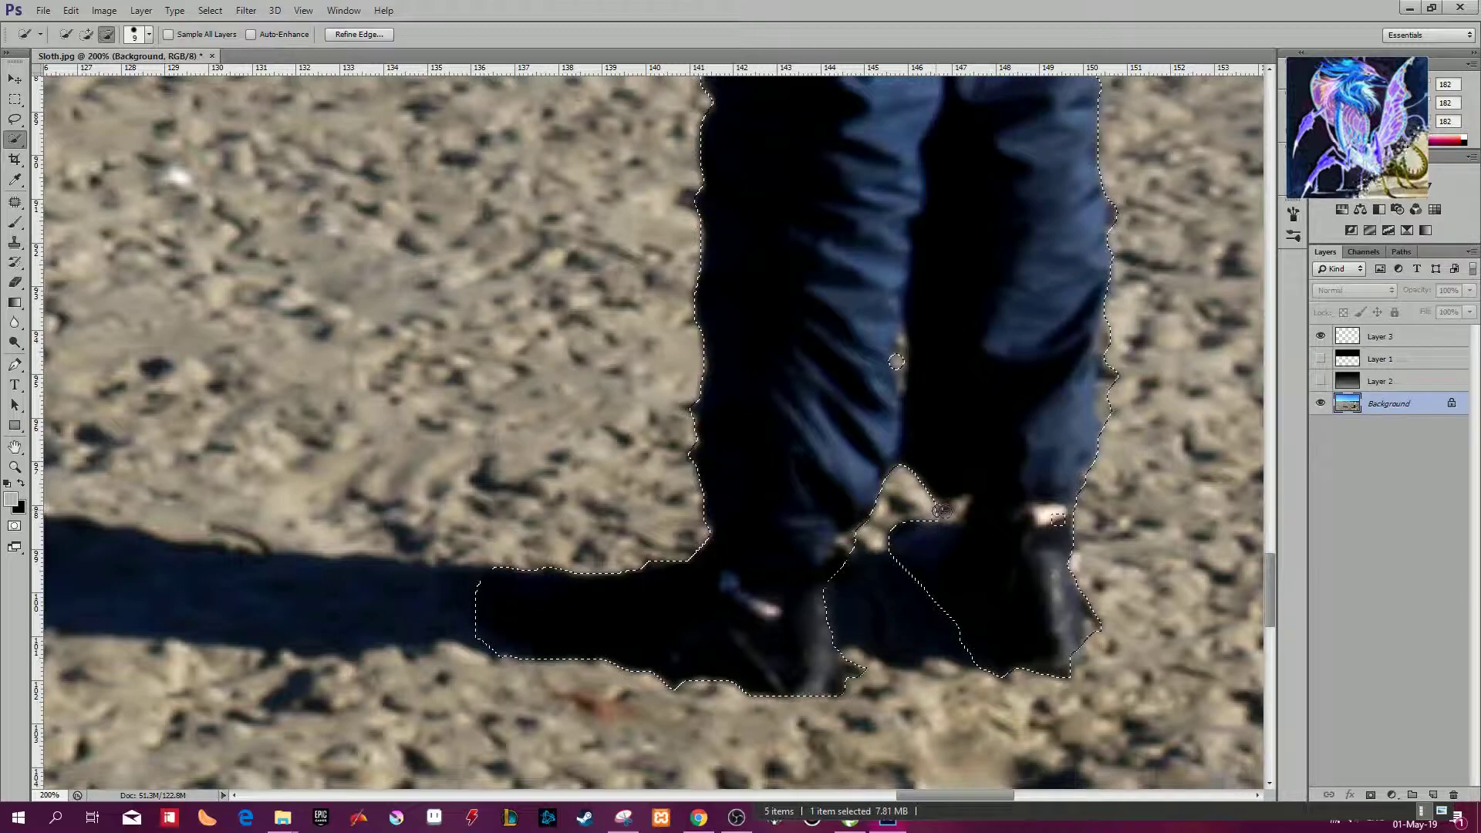
{"action": "key", "text": "ctrl+minus"}
{"action": "key", "text": "ctrl+minus"}
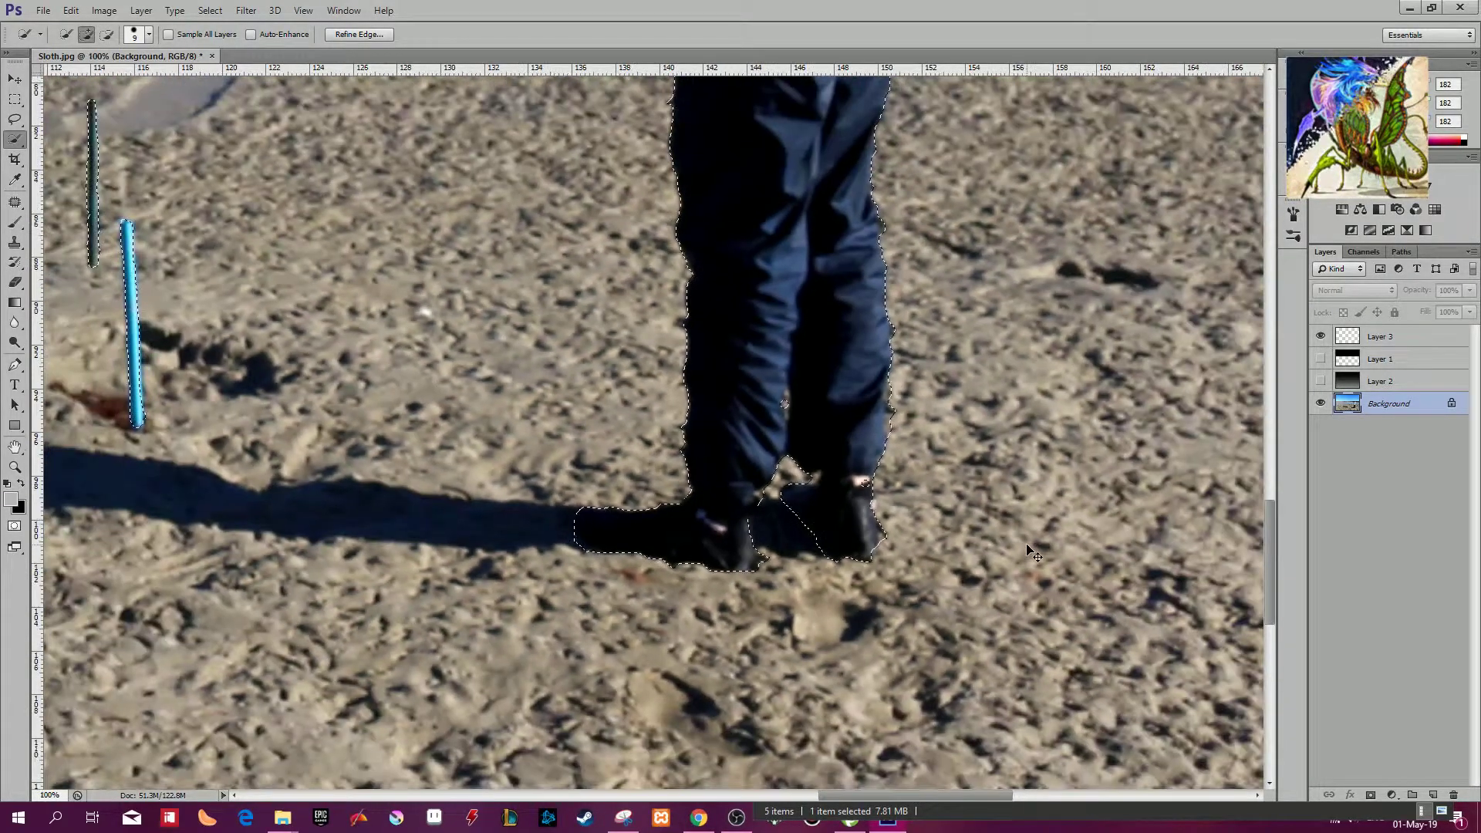
{"action": "key", "text": "ctrl+minus"}
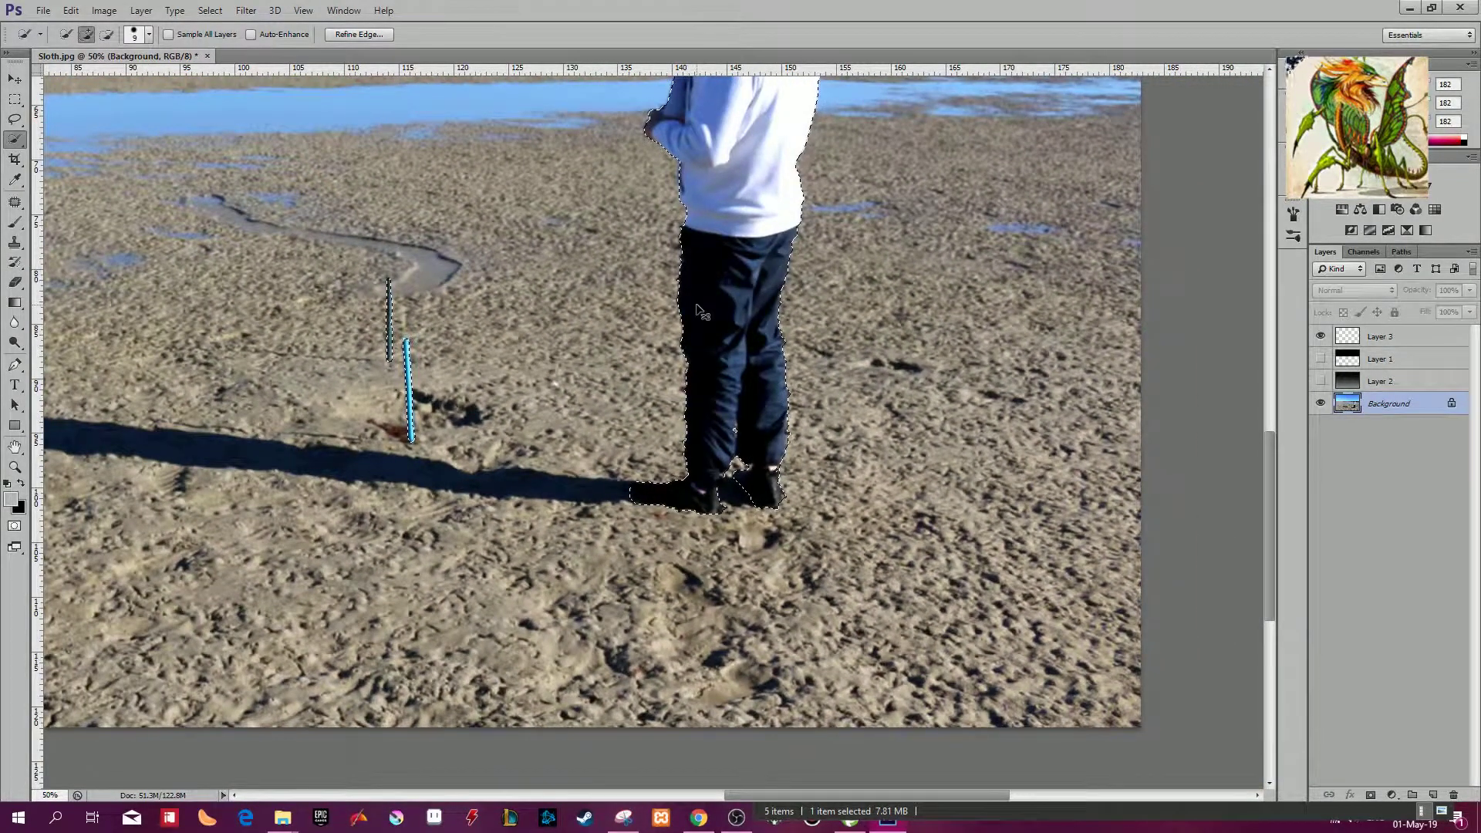
Step: Subtract the small sliver of sand between the man's lower legs from the selection
{"action": "scroll", "coordinate": [777, 422], "scroll_direction": "up", "scroll_amount": 4}
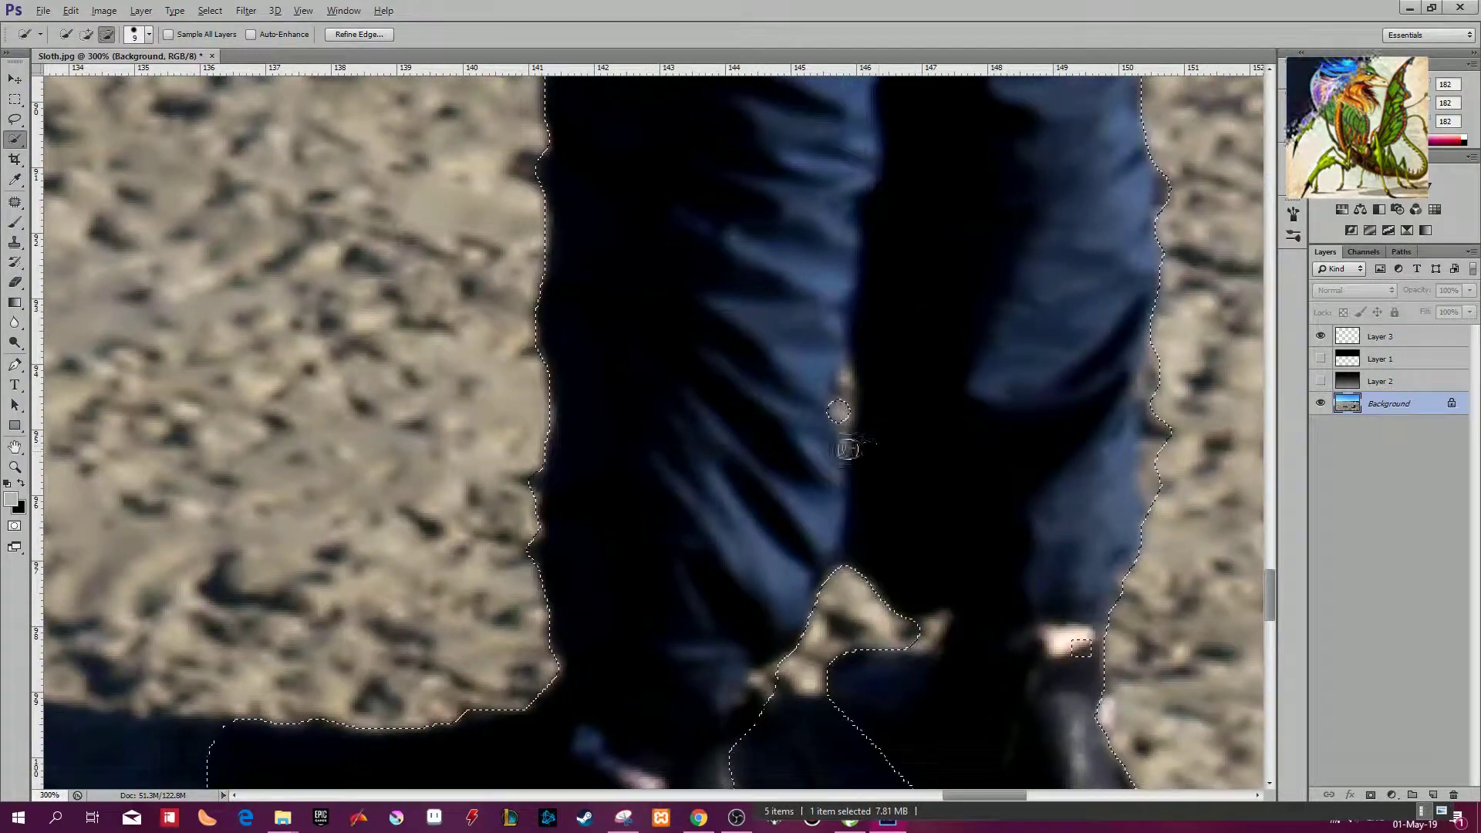
{"action": "mouse_move", "coordinate": [838, 411]}
{"action": "left_mouse_down"}
{"action": "mouse_move", "coordinate": [849, 422]}
{"action": "mouse_move", "coordinate": [858, 334]}
{"action": "left_mouse_up"}
{"action": "scroll", "coordinate": [858, 335], "scroll_direction": "down", "scroll_amount": 4}
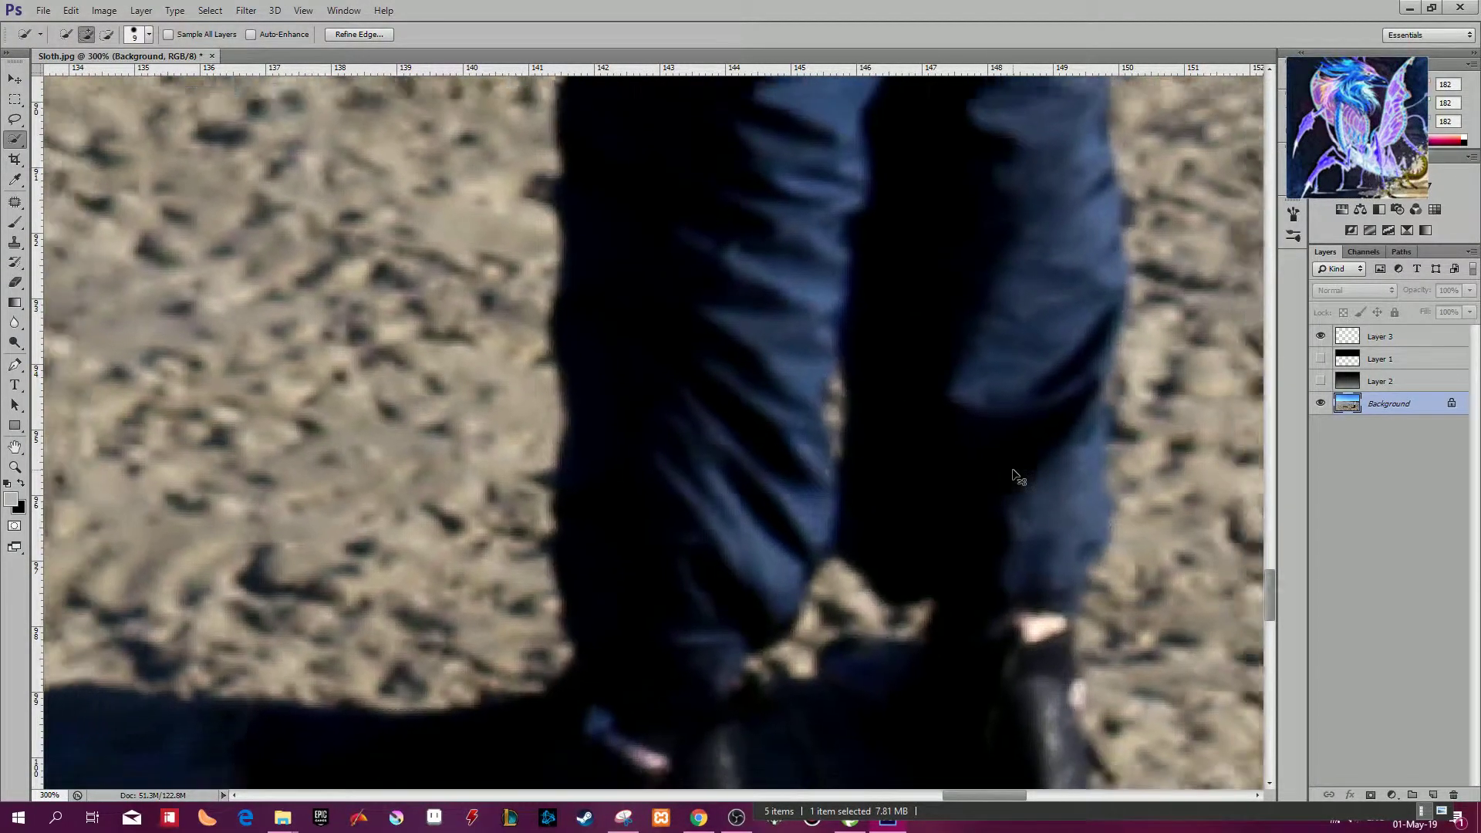
{"action": "scroll", "coordinate": [715, 330], "scroll_direction": "down", "scroll_amount": 3}
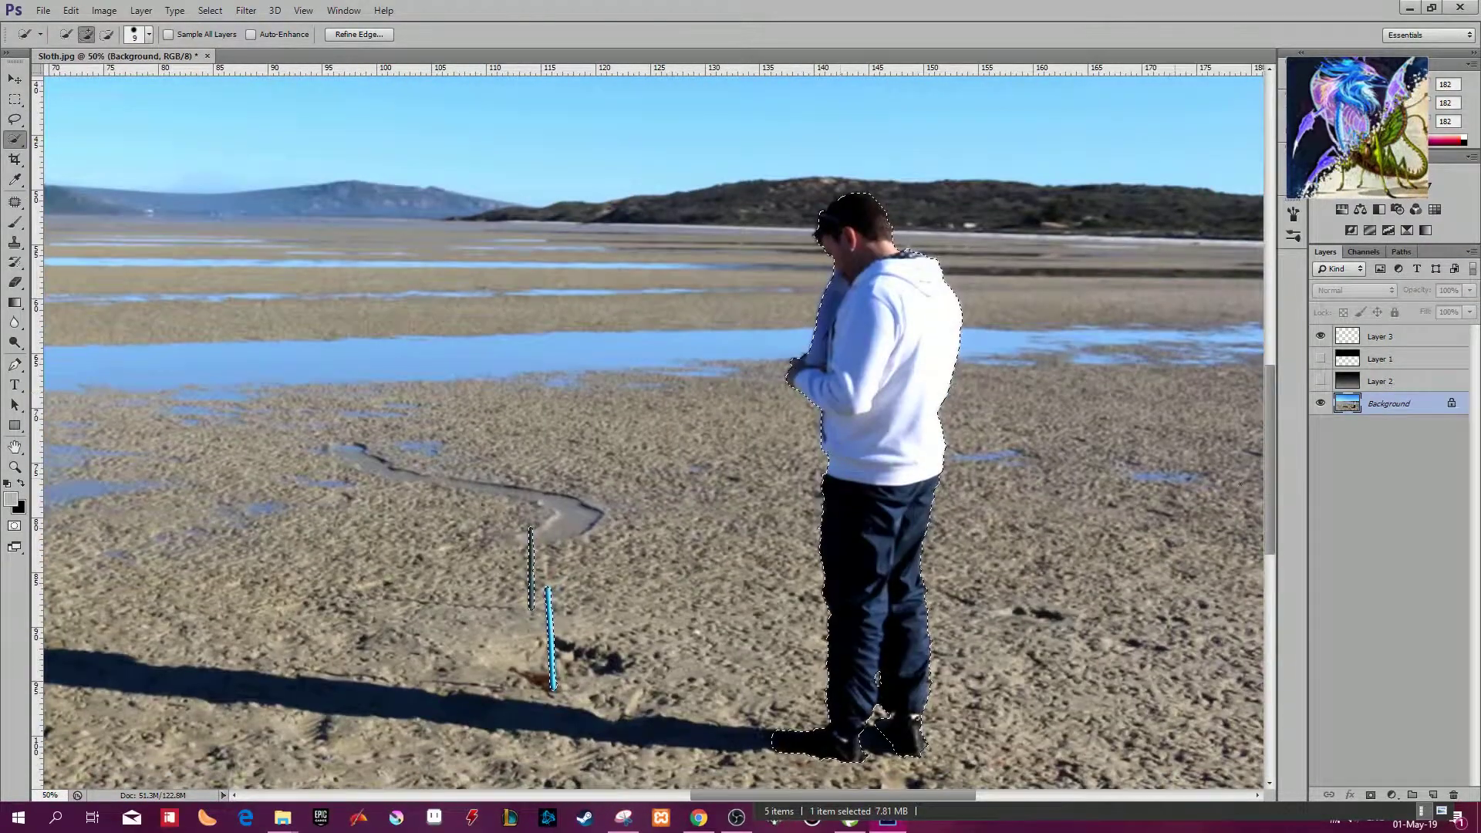
Step: Hide the Background photo and show the black sky and ground gradient layers
{"action": "left_click", "coordinate": [1321, 403]}
{"action": "left_click", "coordinate": [1320, 381]}
{"action": "left_click", "coordinate": [1321, 359]}
{"action": "scroll", "coordinate": [949, 394], "scroll_direction": "down", "scroll_amount": 3}
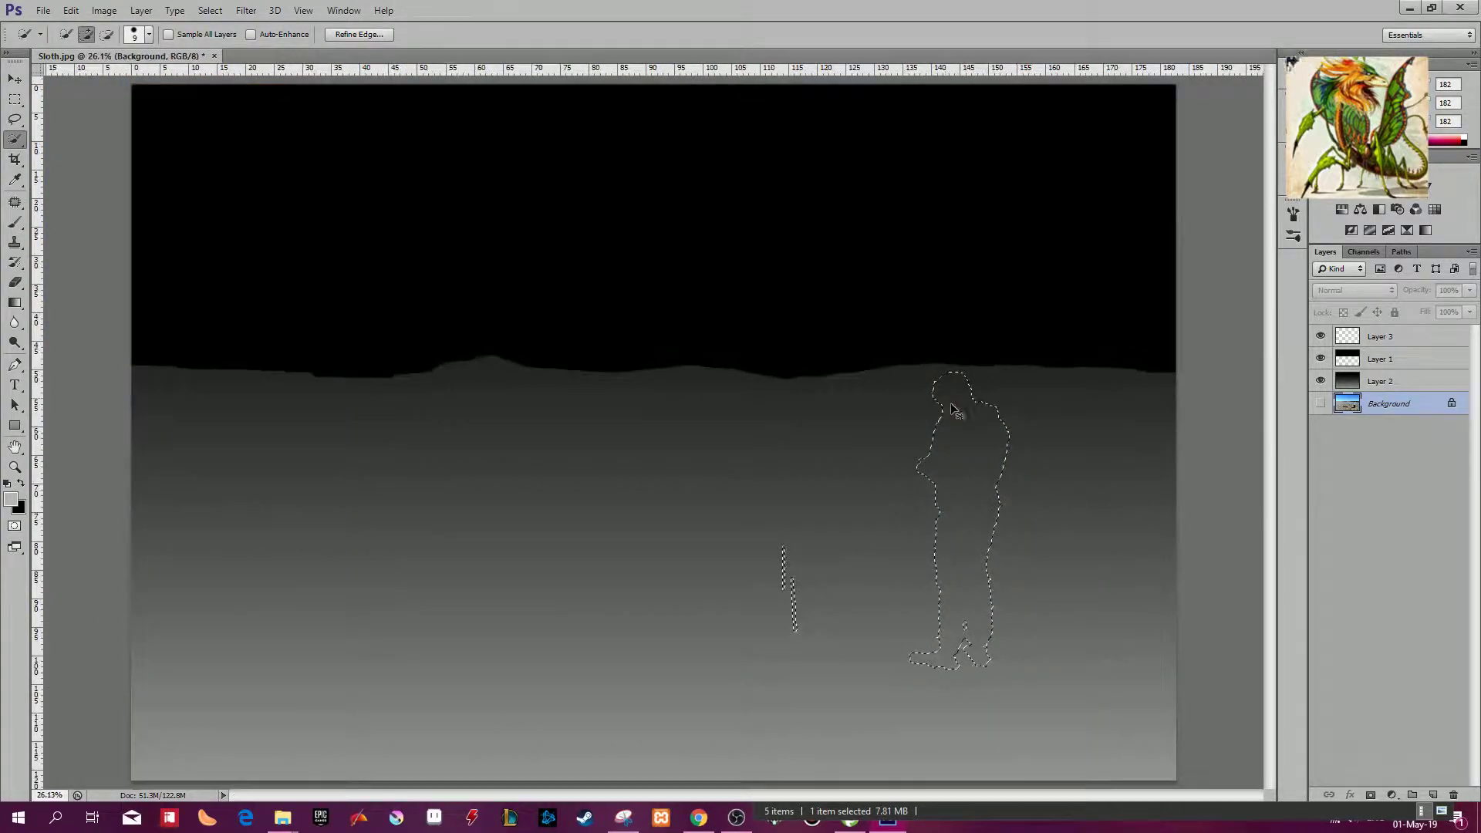
Step: Paint the selected man and poles light grey on Layer 3 with a 1000 px brush, and remove the selection
{"action": "key", "text": "b"}
{"action": "left_click", "coordinate": [947, 493]}
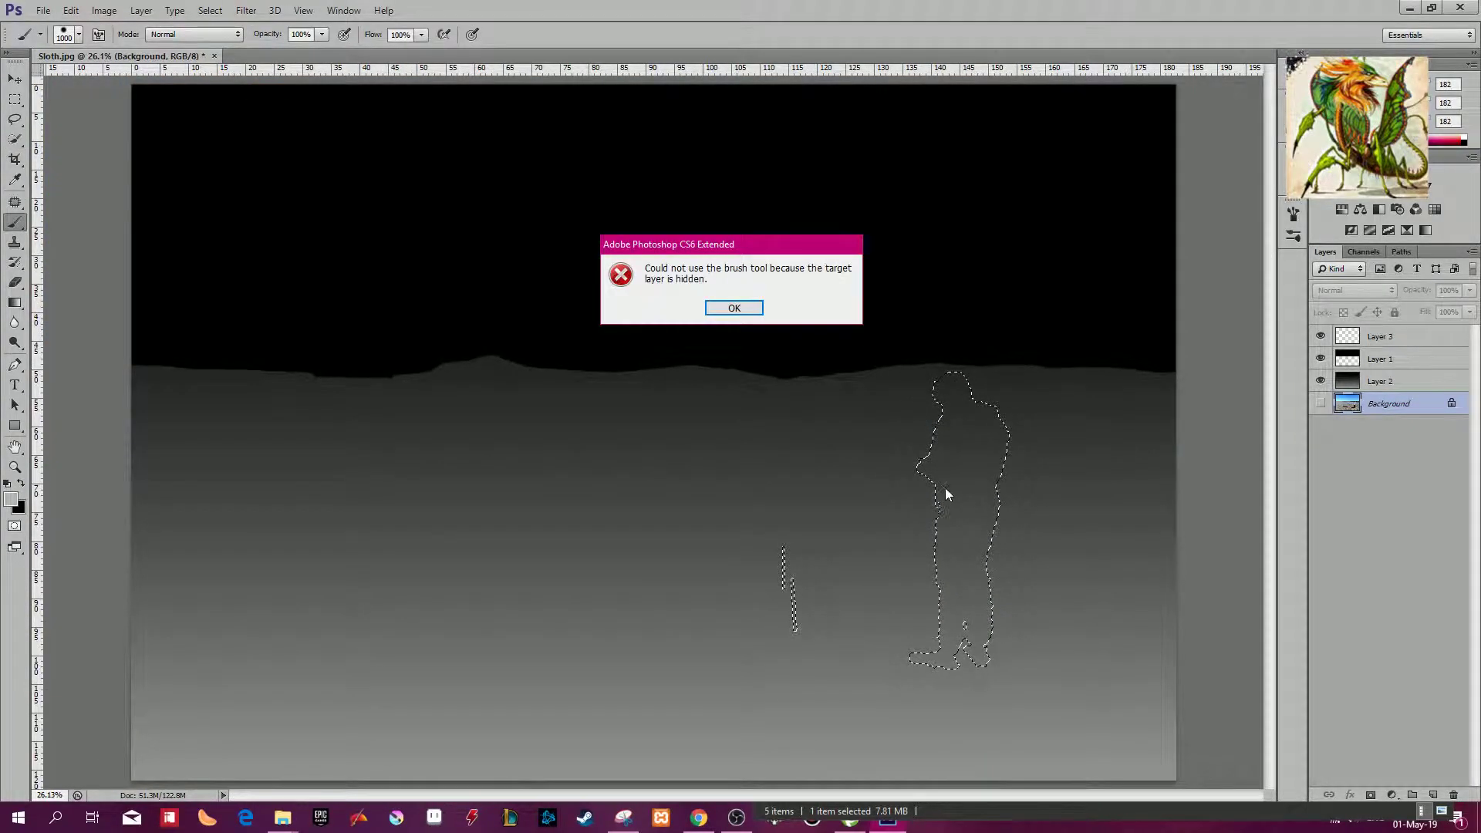
{"action": "left_click", "coordinate": [730, 309]}
{"action": "left_click", "coordinate": [1381, 336]}
{"action": "left_click_drag", "start_coordinate": [960, 386], "coordinate": [936, 502]}
{"action": "key", "text": "ctrl+d"}
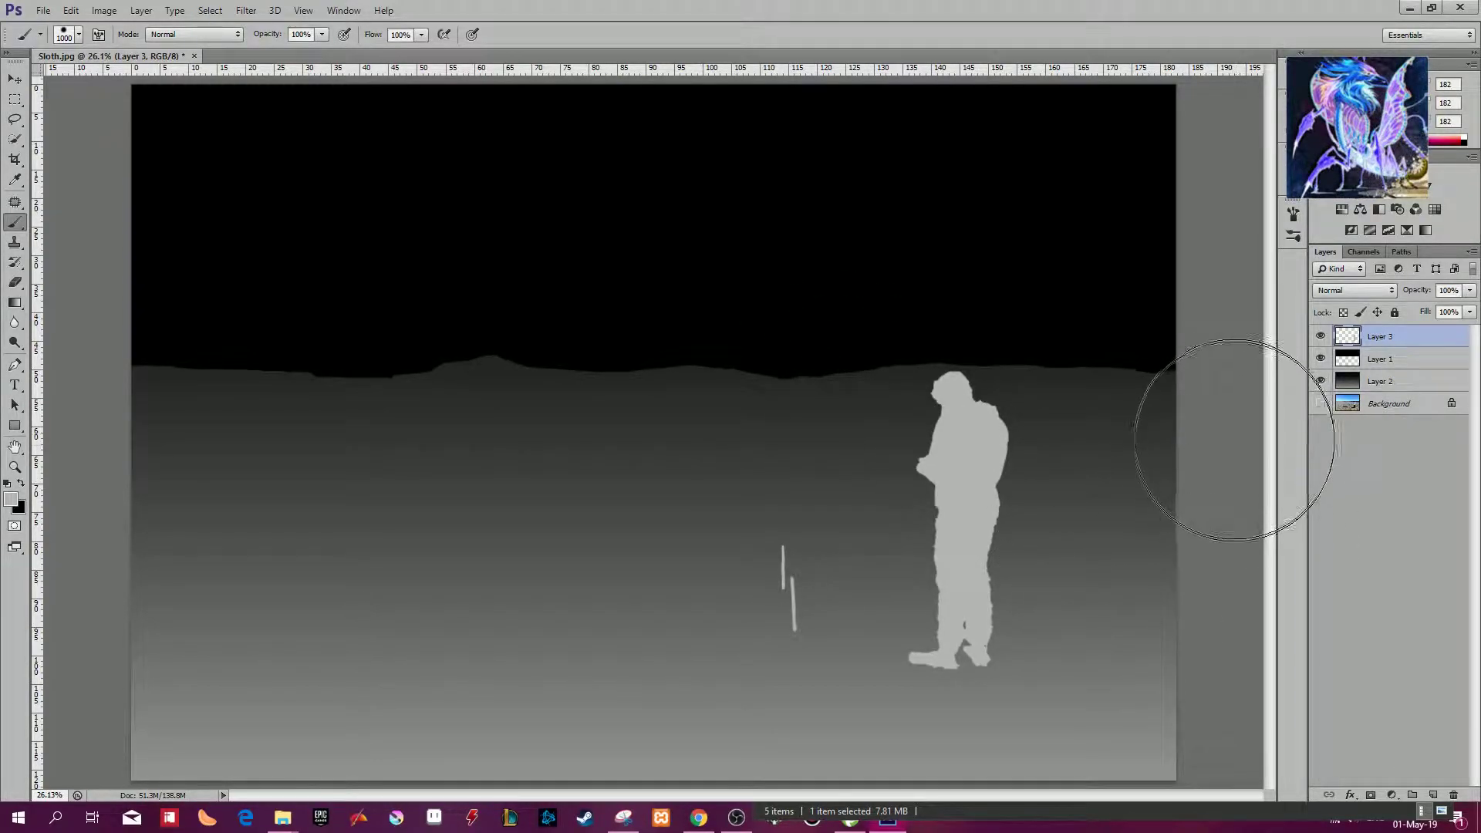
Step: Save the depth map as a JPEG named Sloth_depth.jpg in the Facebook 3D folder at maximum quality, 12
{"action": "key", "text": "ctrl+s"}
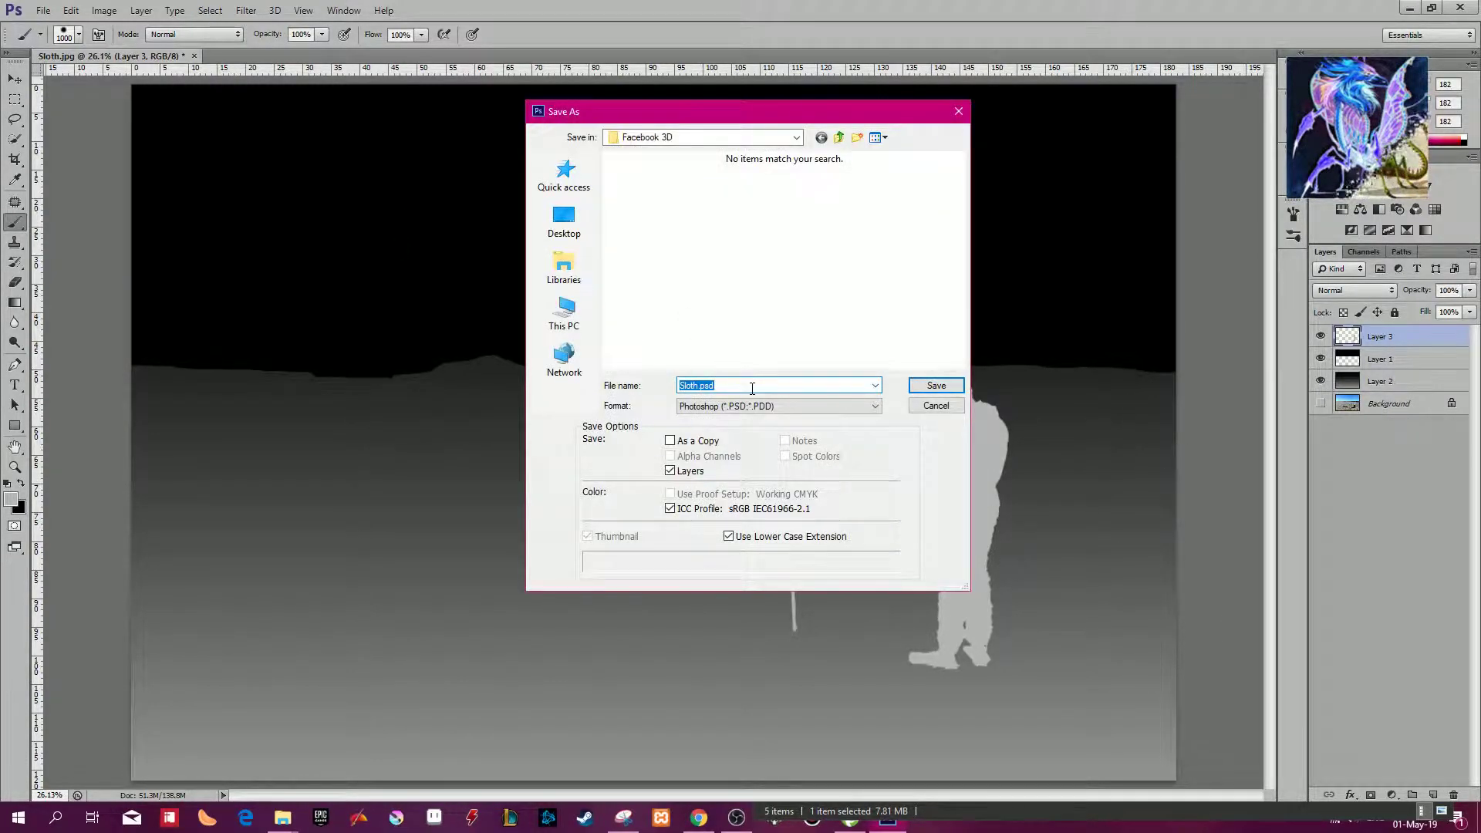
{"action": "left_click", "coordinate": [779, 405]}
{"action": "left_click", "coordinate": [771, 496]}
{"action": "left_click", "coordinate": [701, 385]}
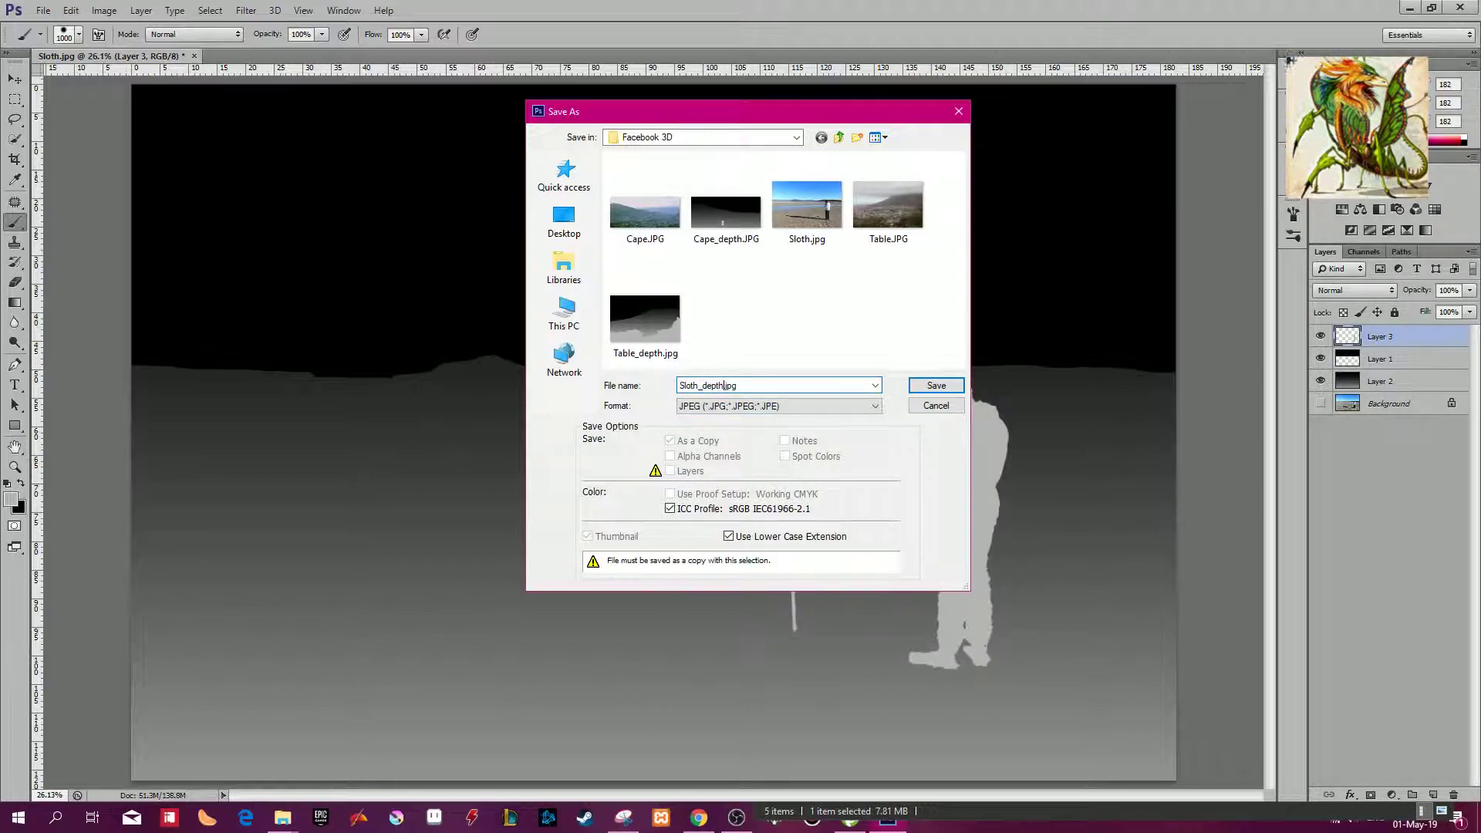
{"action": "key", "text": "Return"}
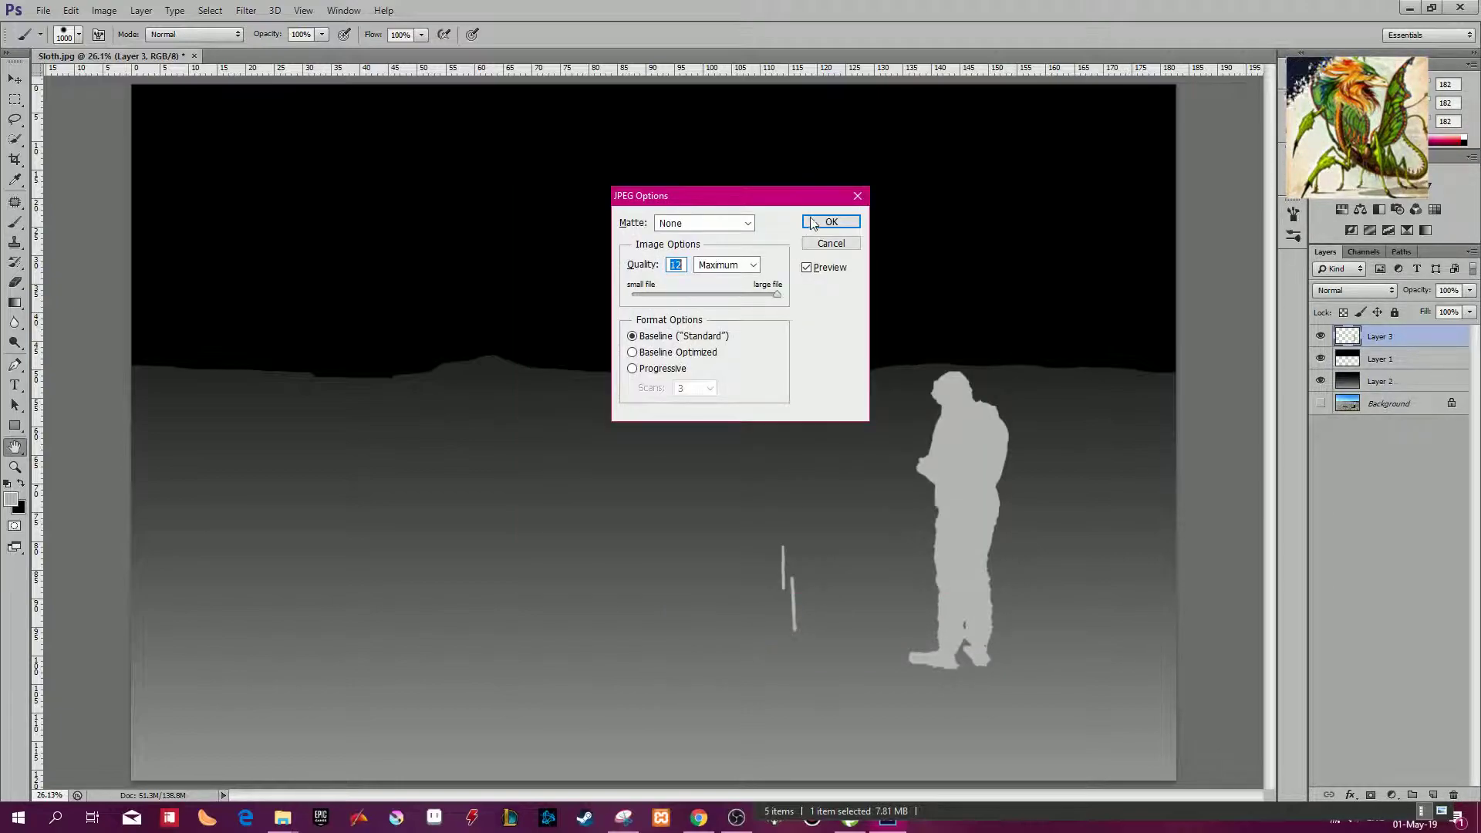
{"action": "left_click", "coordinate": [829, 223]}
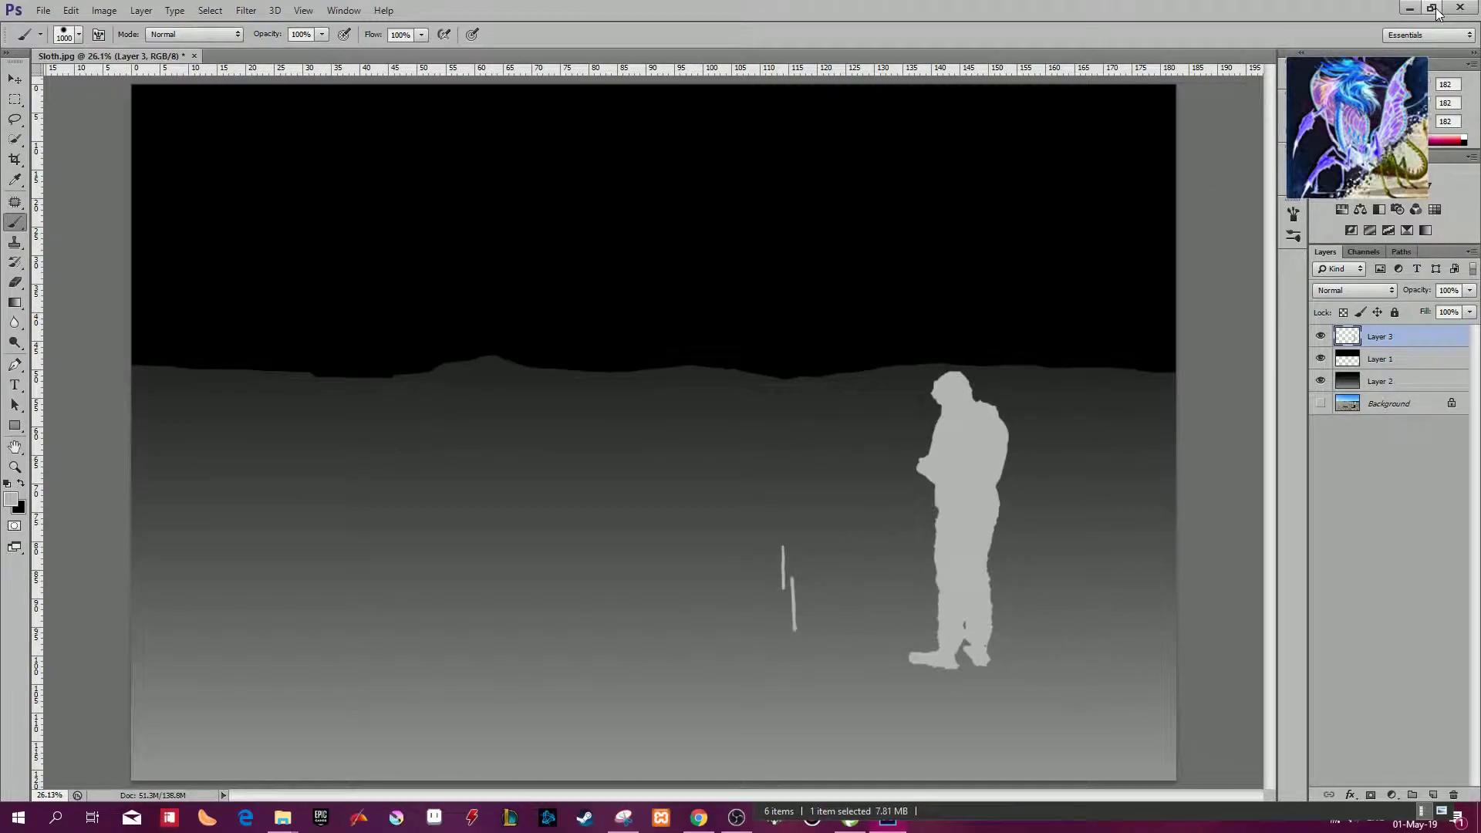
Step: Quit Photoshop without saving changes to Sloth.jpg, and select Sloth_depth.jpg together with Sloth.jpg in the Facebook 3D folder
{"action": "left_click", "coordinate": [1465, 9]}
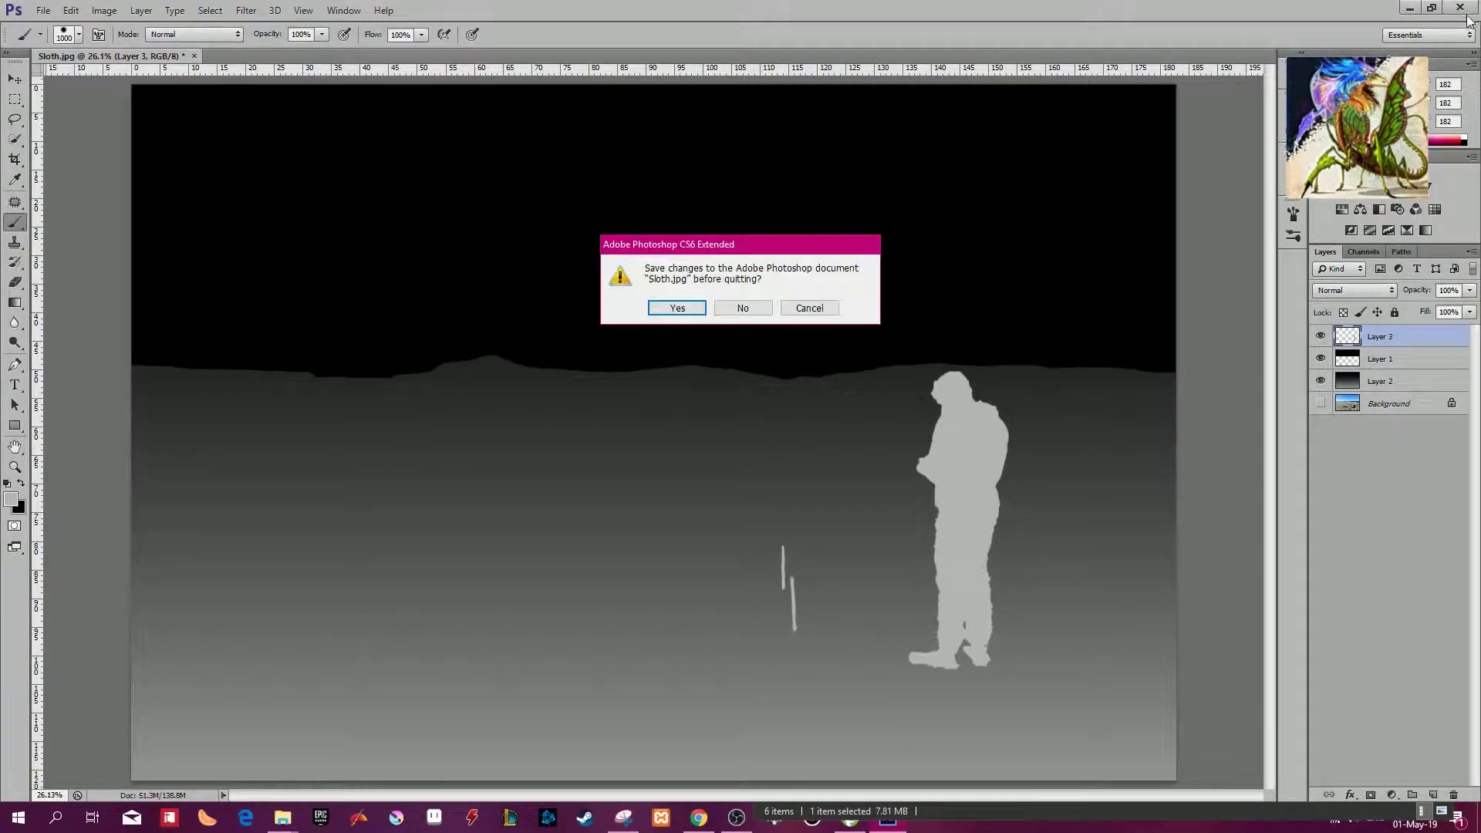
{"action": "left_click", "coordinate": [734, 311]}
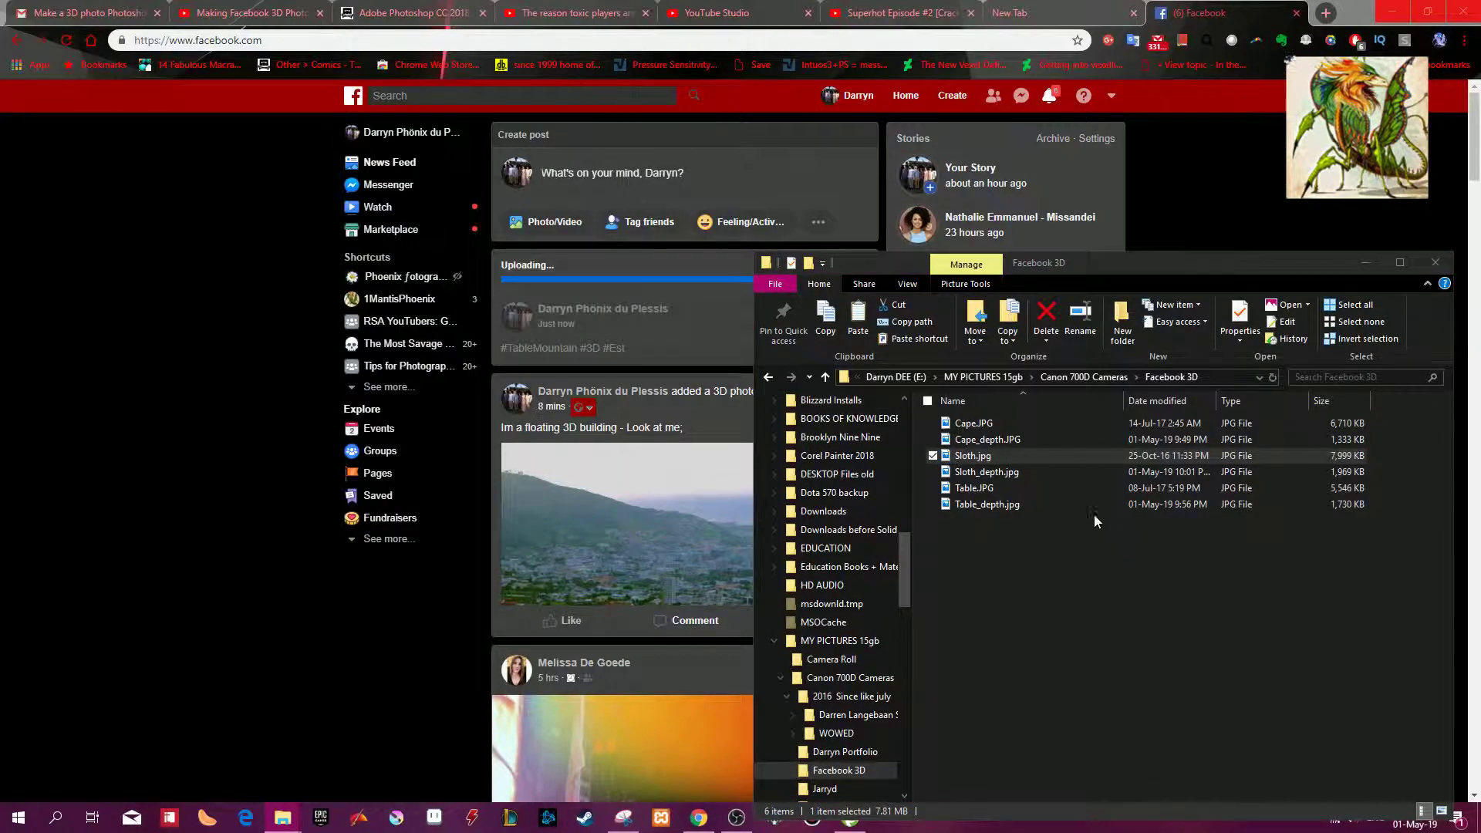
{"action": "left_click", "coordinate": [1014, 472]}
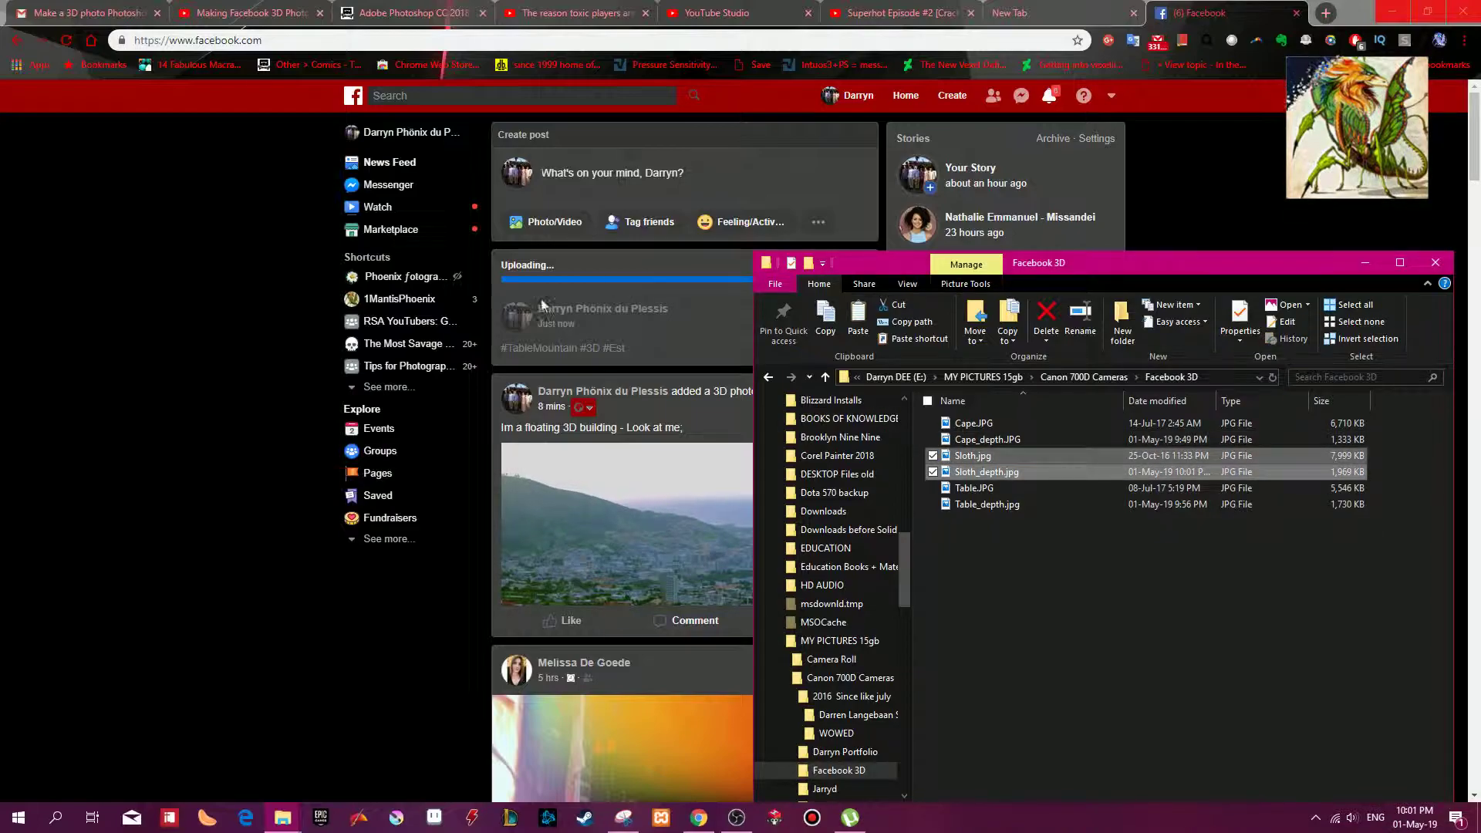
Step: Switch to Facebook in the browser, abandon the post that is still uploading and open the own profile page
{"action": "left_click", "coordinate": [229, 349]}
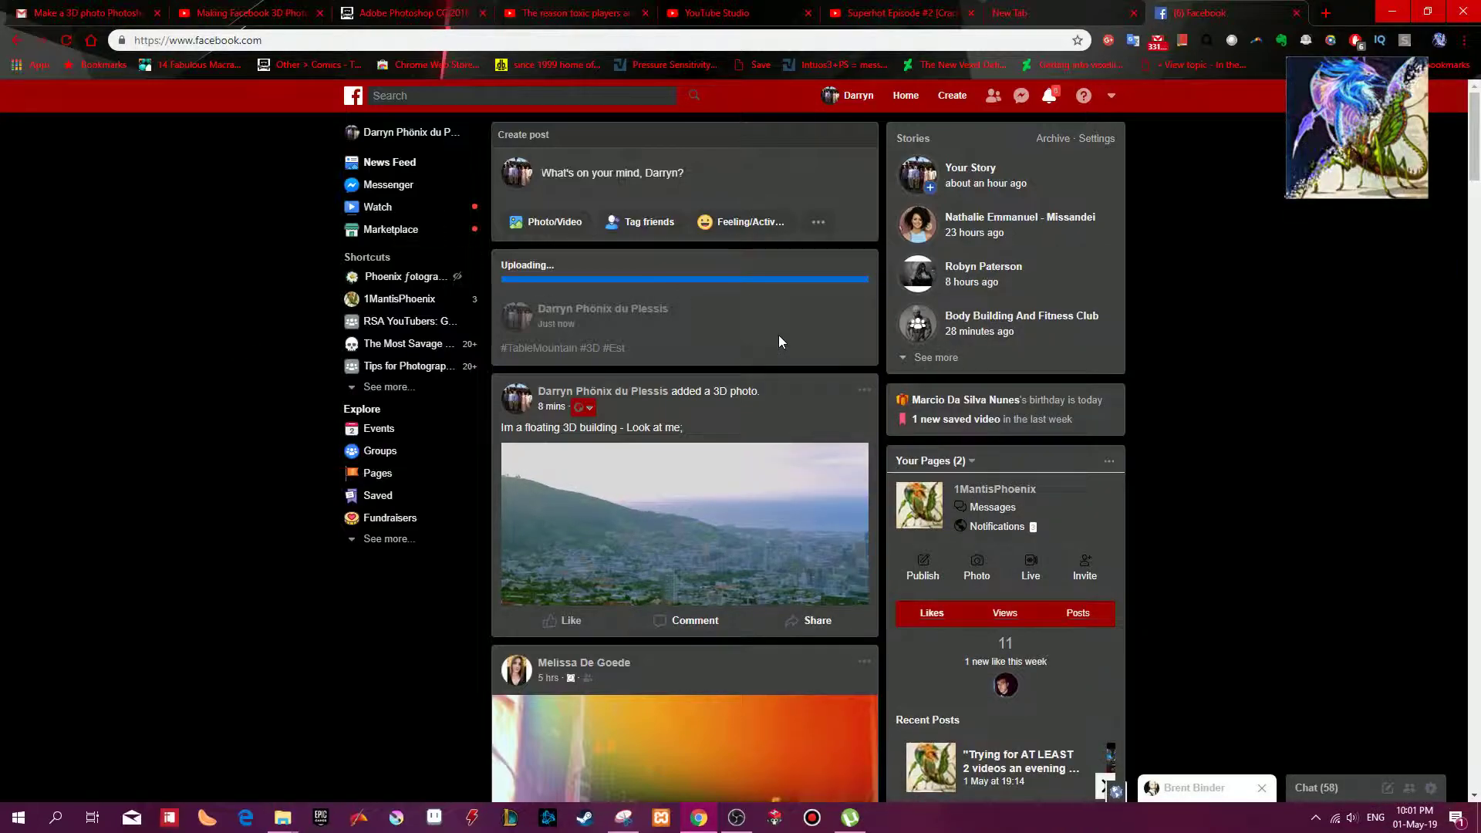
{"action": "key", "text": "alt+Tab"}
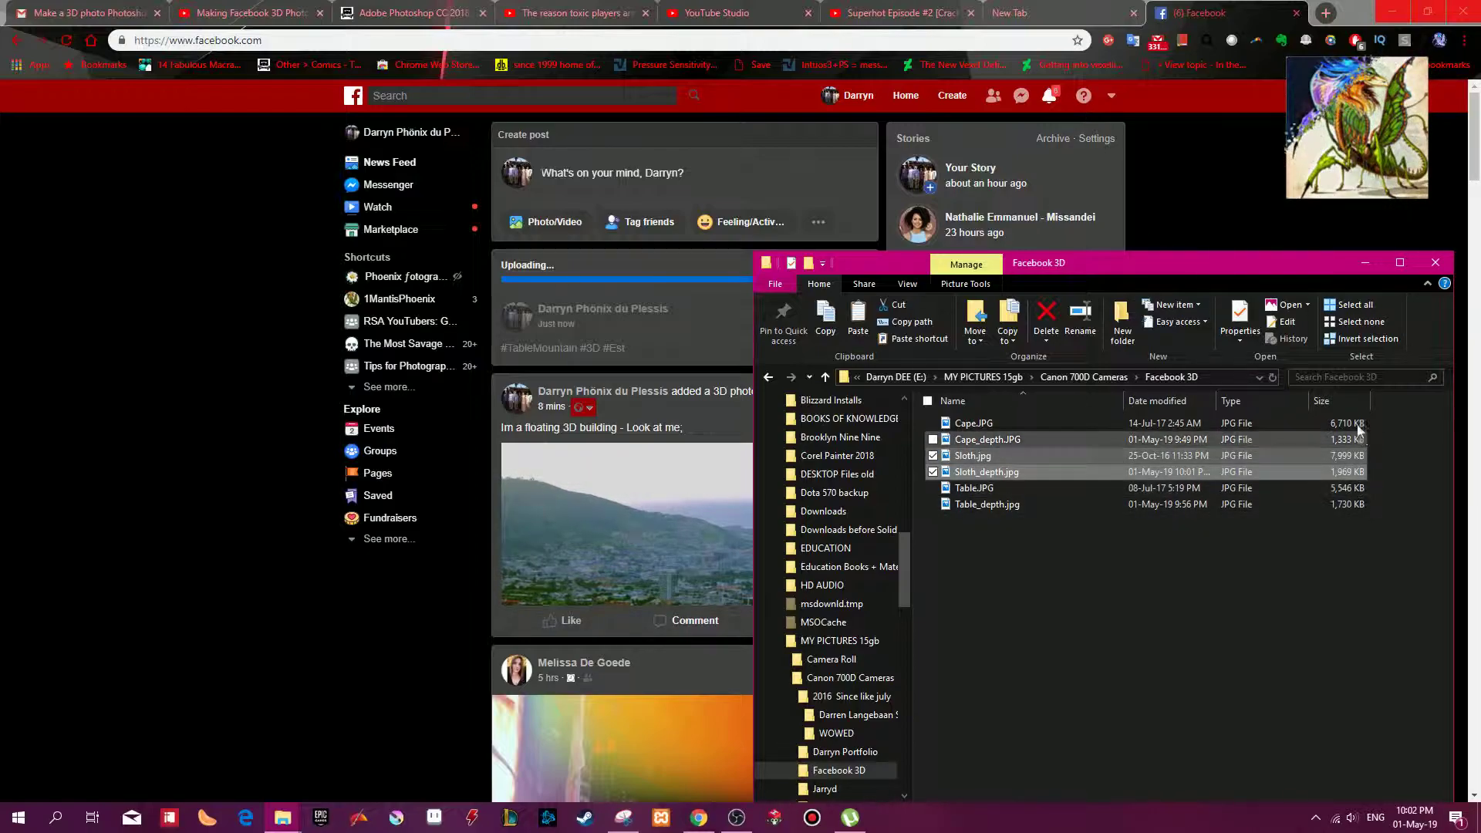
{"action": "left_click", "coordinate": [1187, 99]}
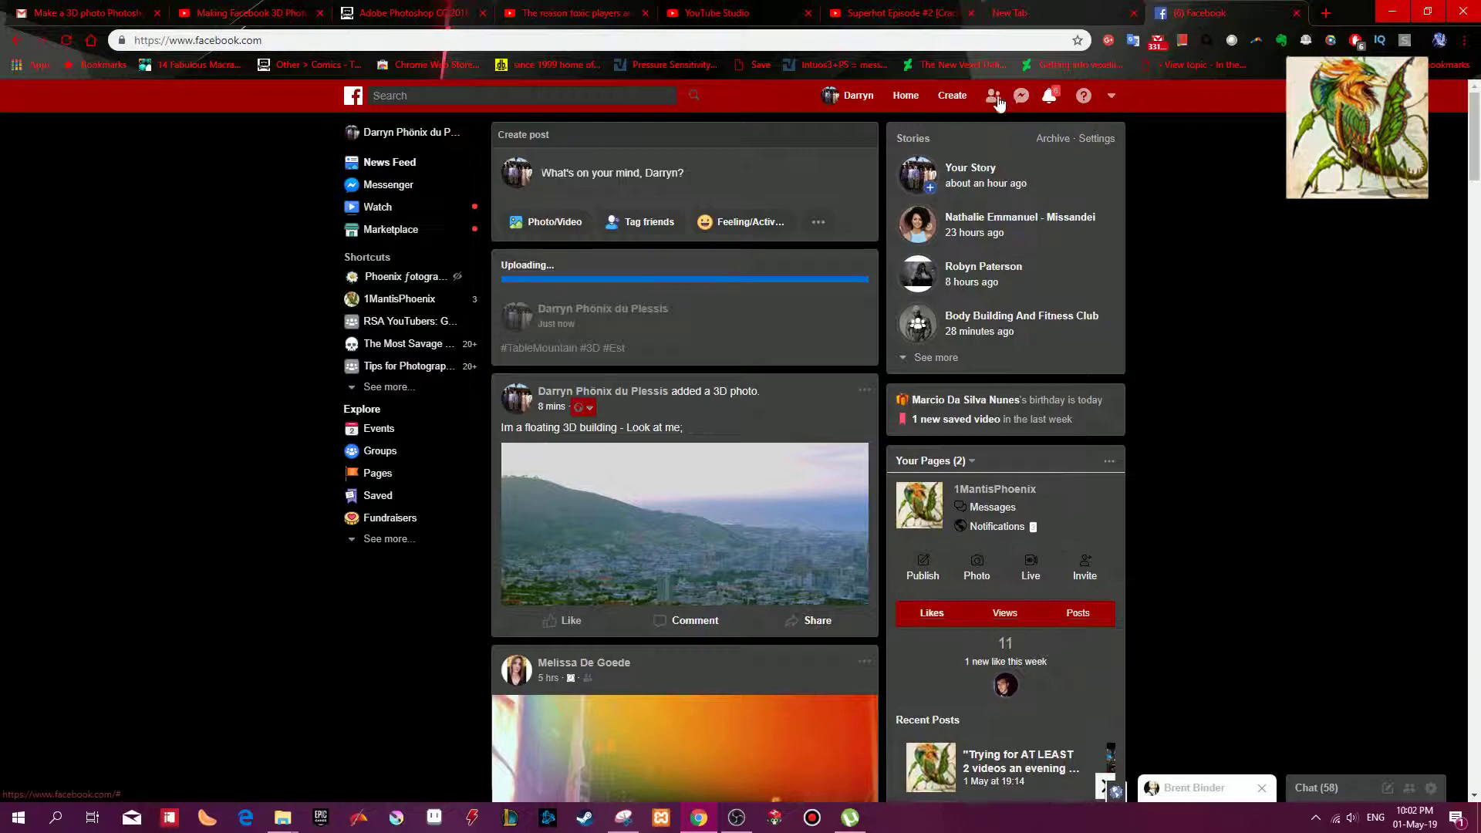
{"action": "left_click", "coordinate": [860, 97]}
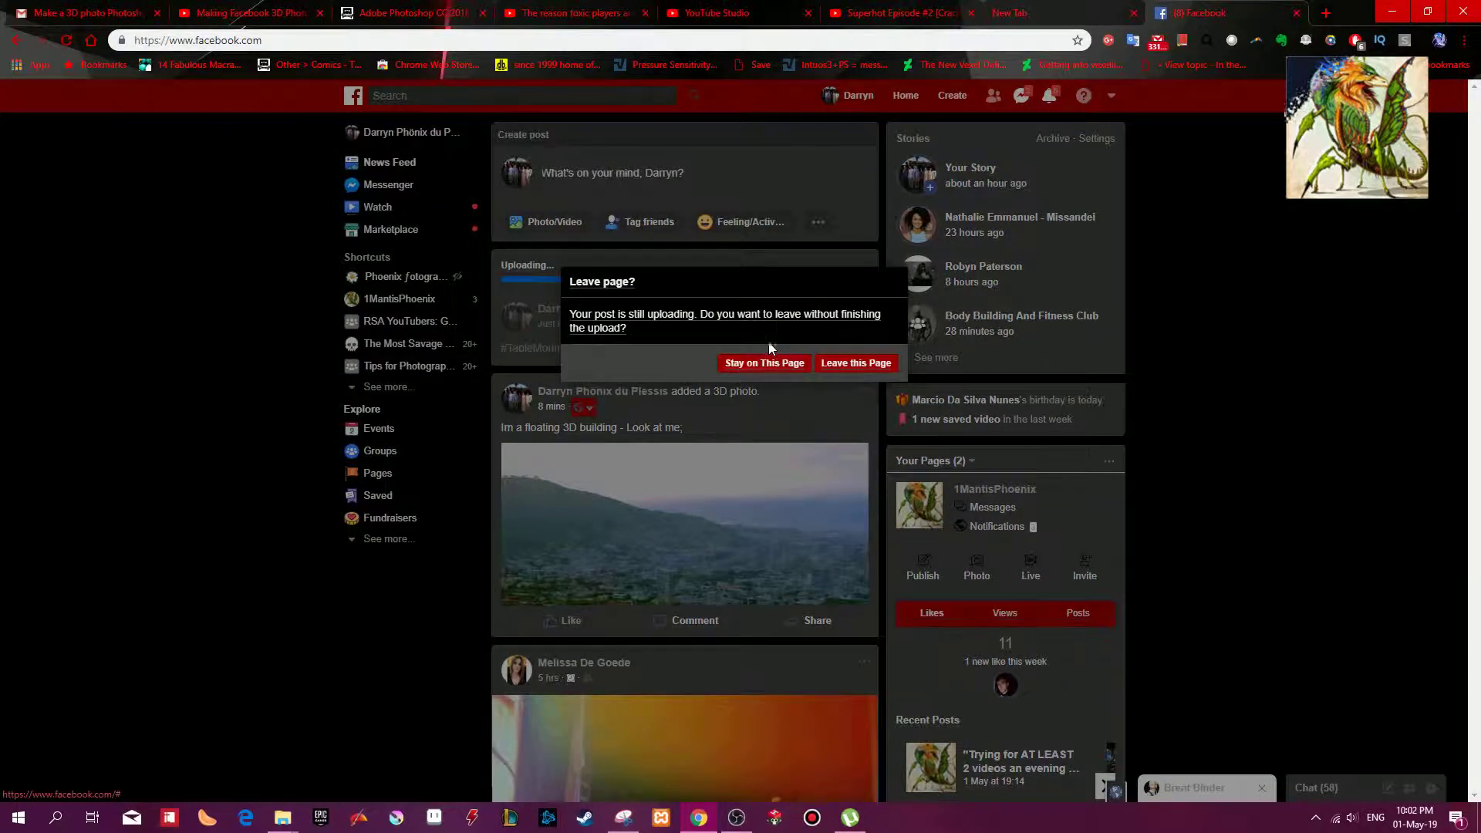
{"action": "left_click", "coordinate": [829, 362]}
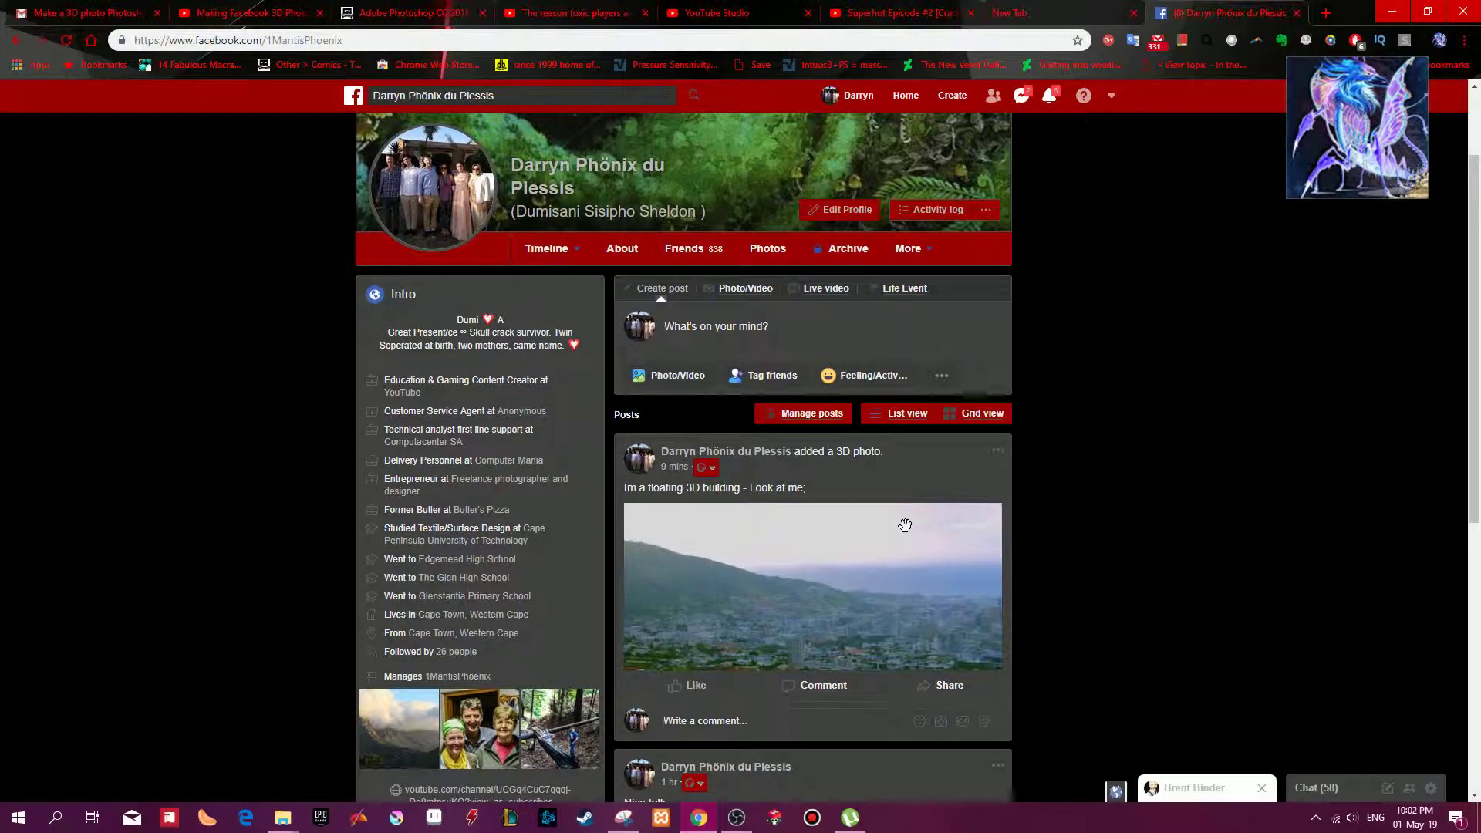
Step: Add Table.JPG and Table_depth.jpg from the Facebook 3D folder to a new post on the profile
{"action": "scroll", "coordinate": [871, 525], "scroll_direction": "down", "scroll_amount": 1}
{"action": "key", "text": "alt+Tab"}
{"action": "left_click_drag", "start_coordinate": [1022, 523], "coordinate": [925, 343]}
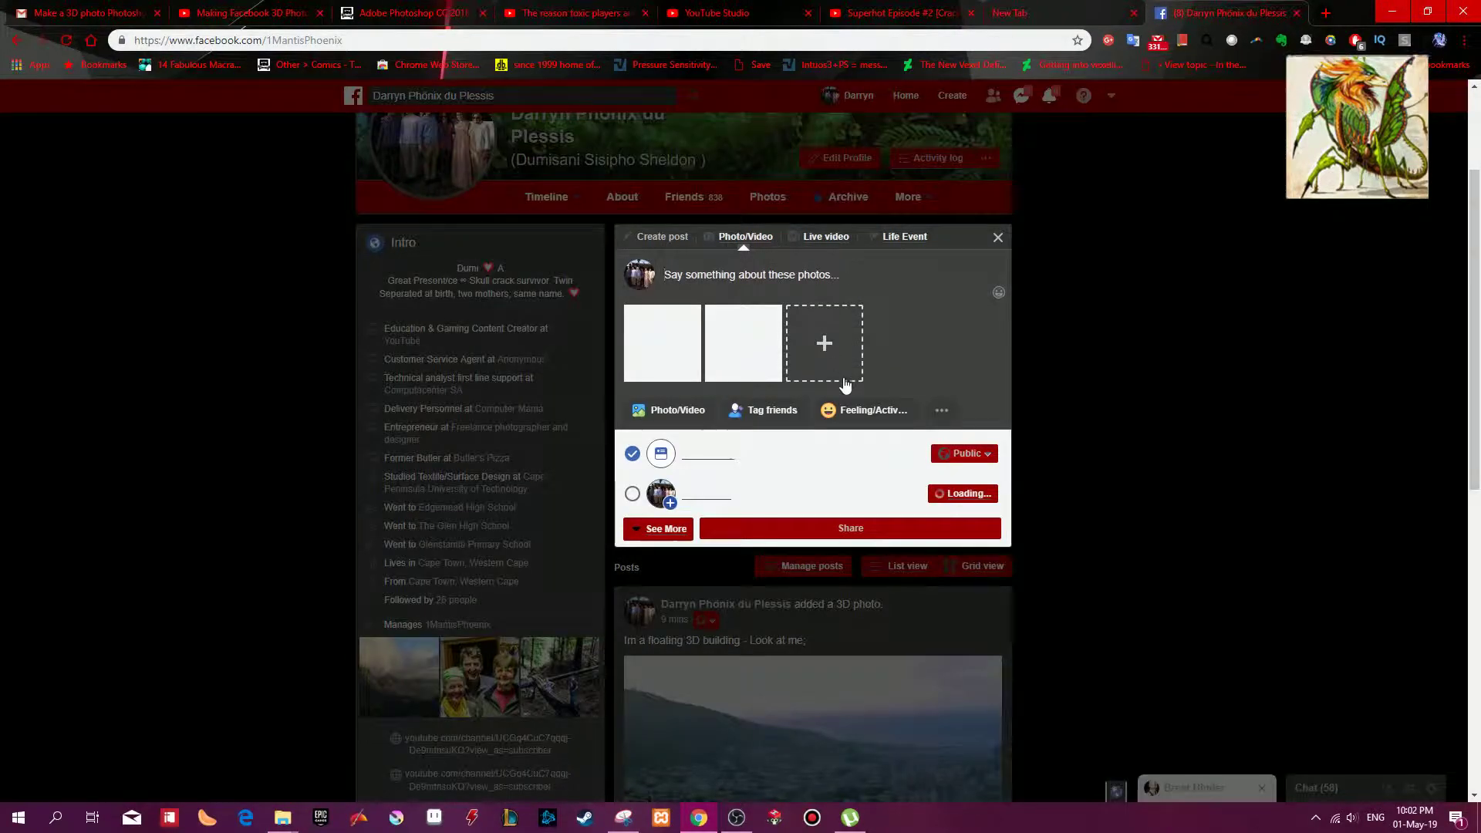
Step: Caption the post with a Table Mountain National Park tag and #TableMountain, and share it
{"action": "type", "text": "@T"}
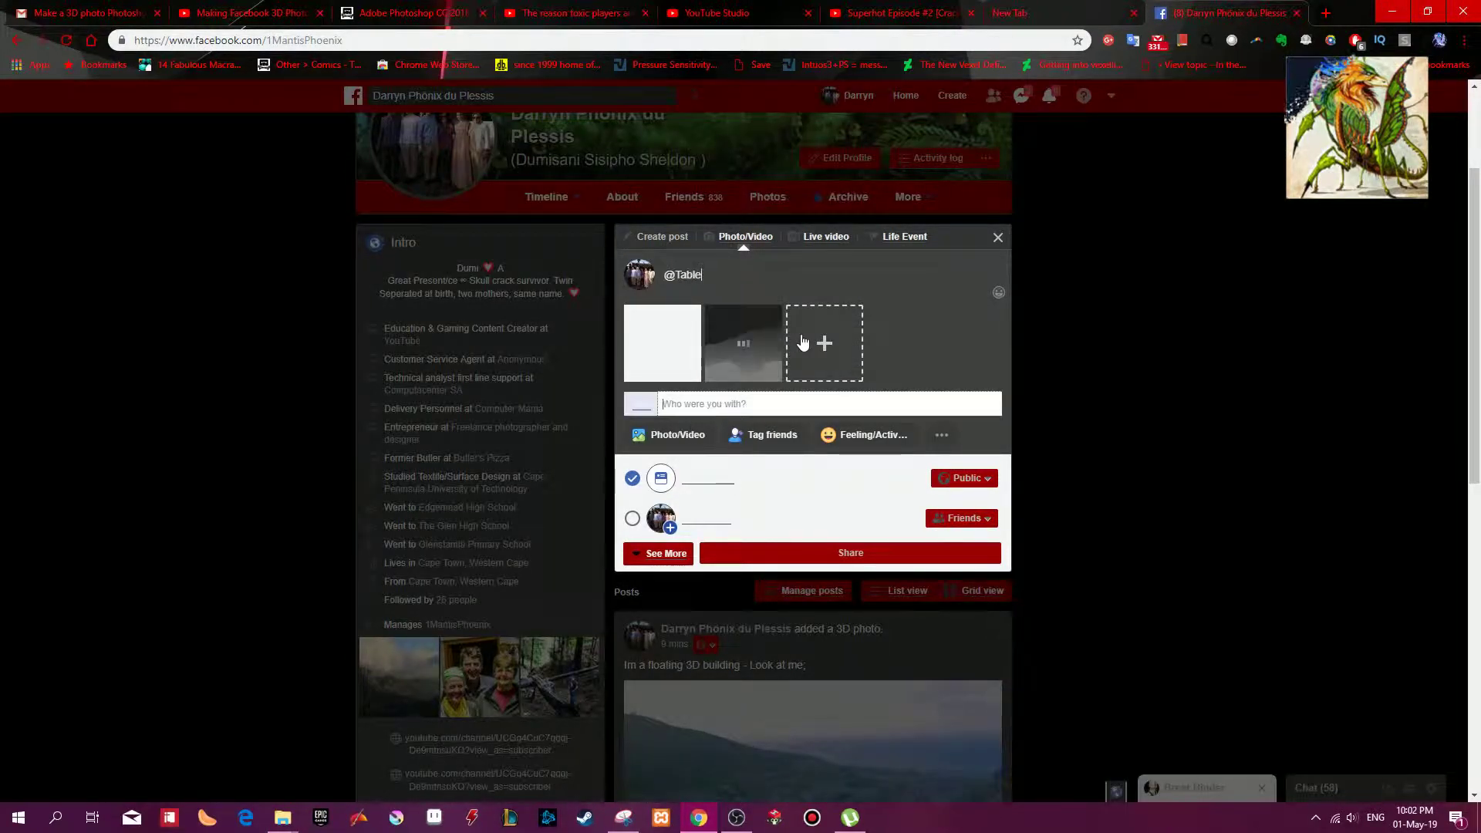
{"action": "type", "text": "able"}
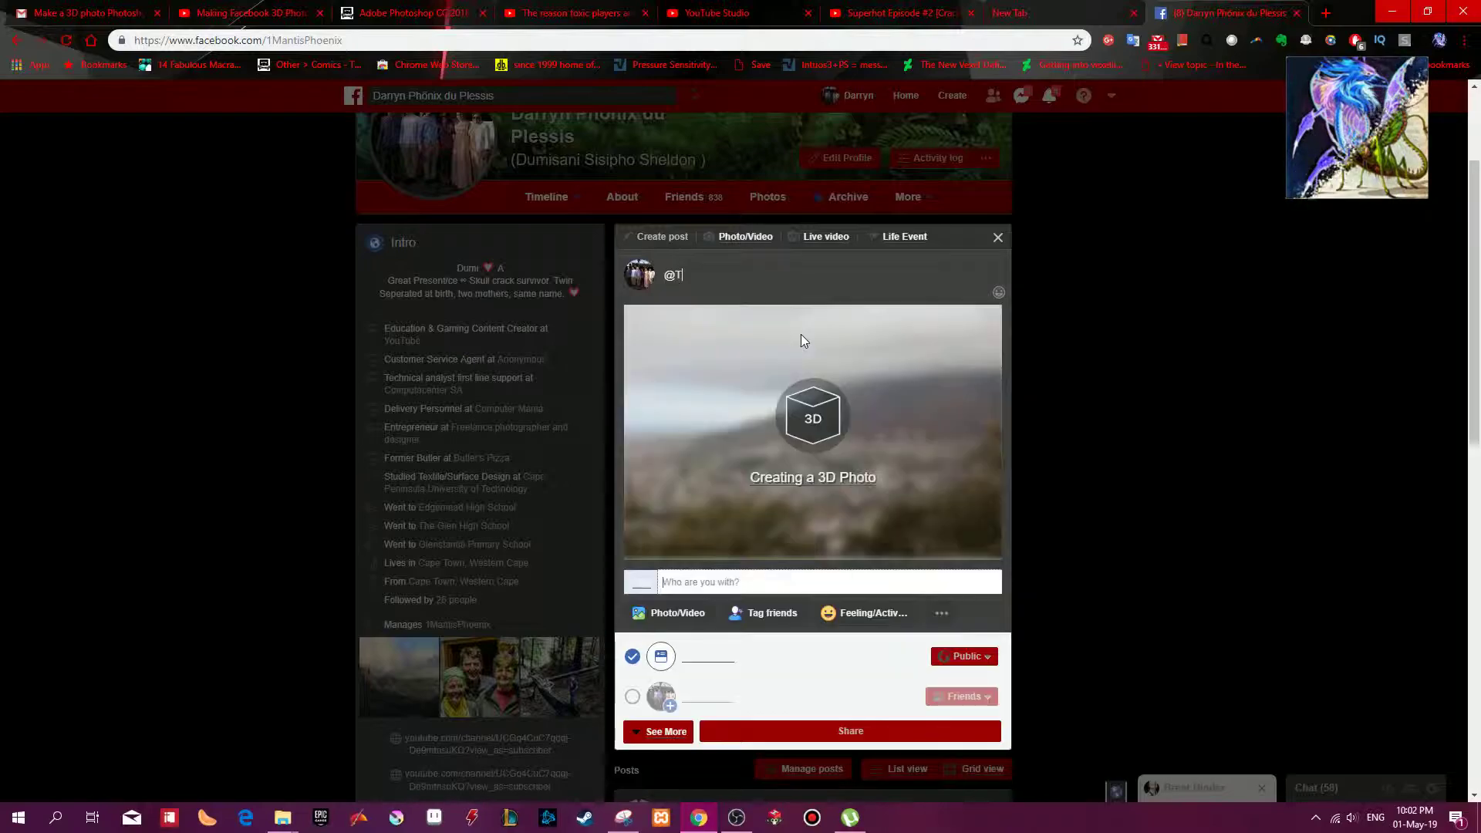
{"action": "key", "text": "Return"}
{"action": "type", "text": "#"}
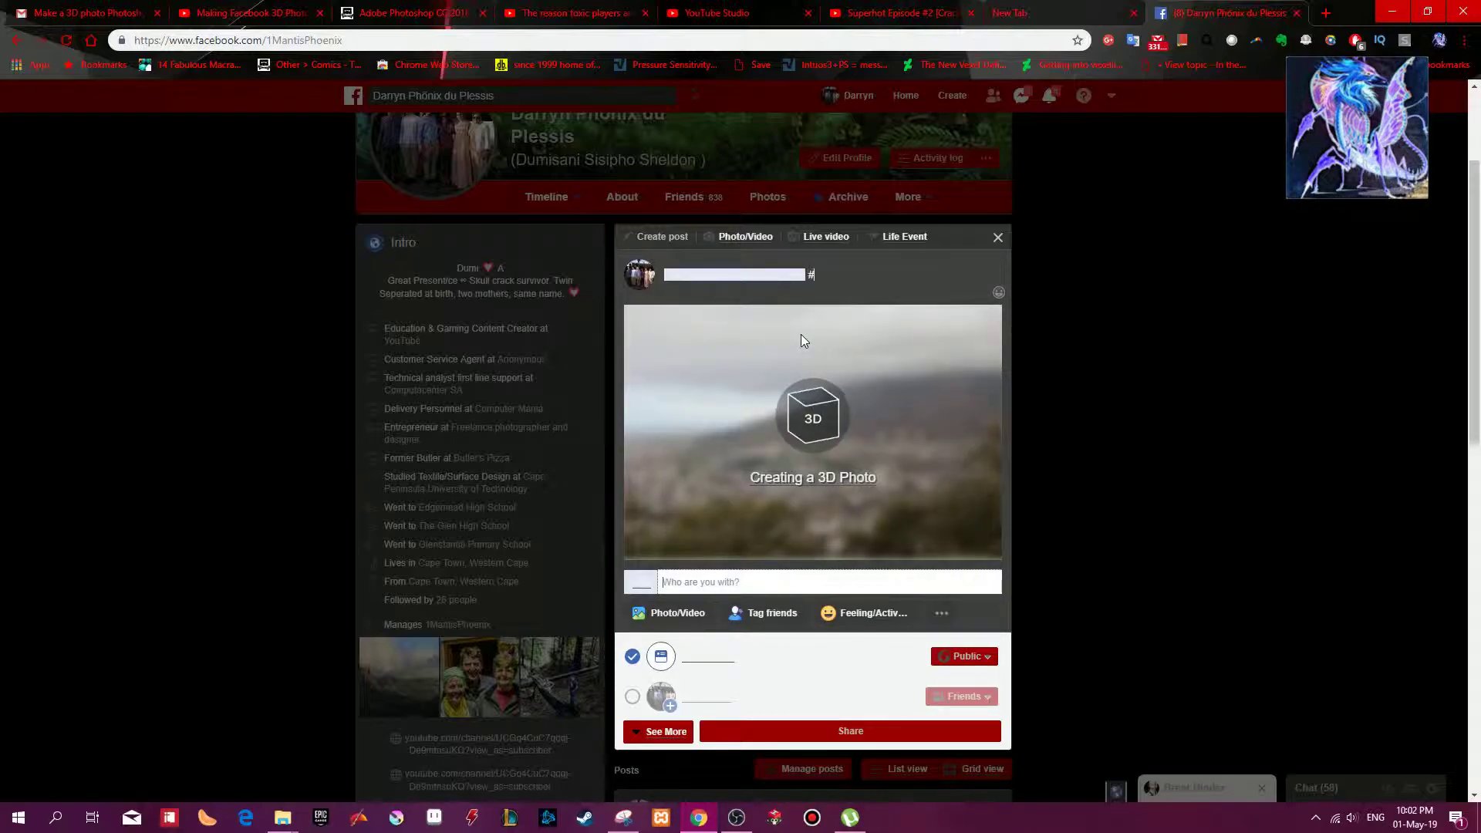
{"action": "type", "text": "TableMountain"}
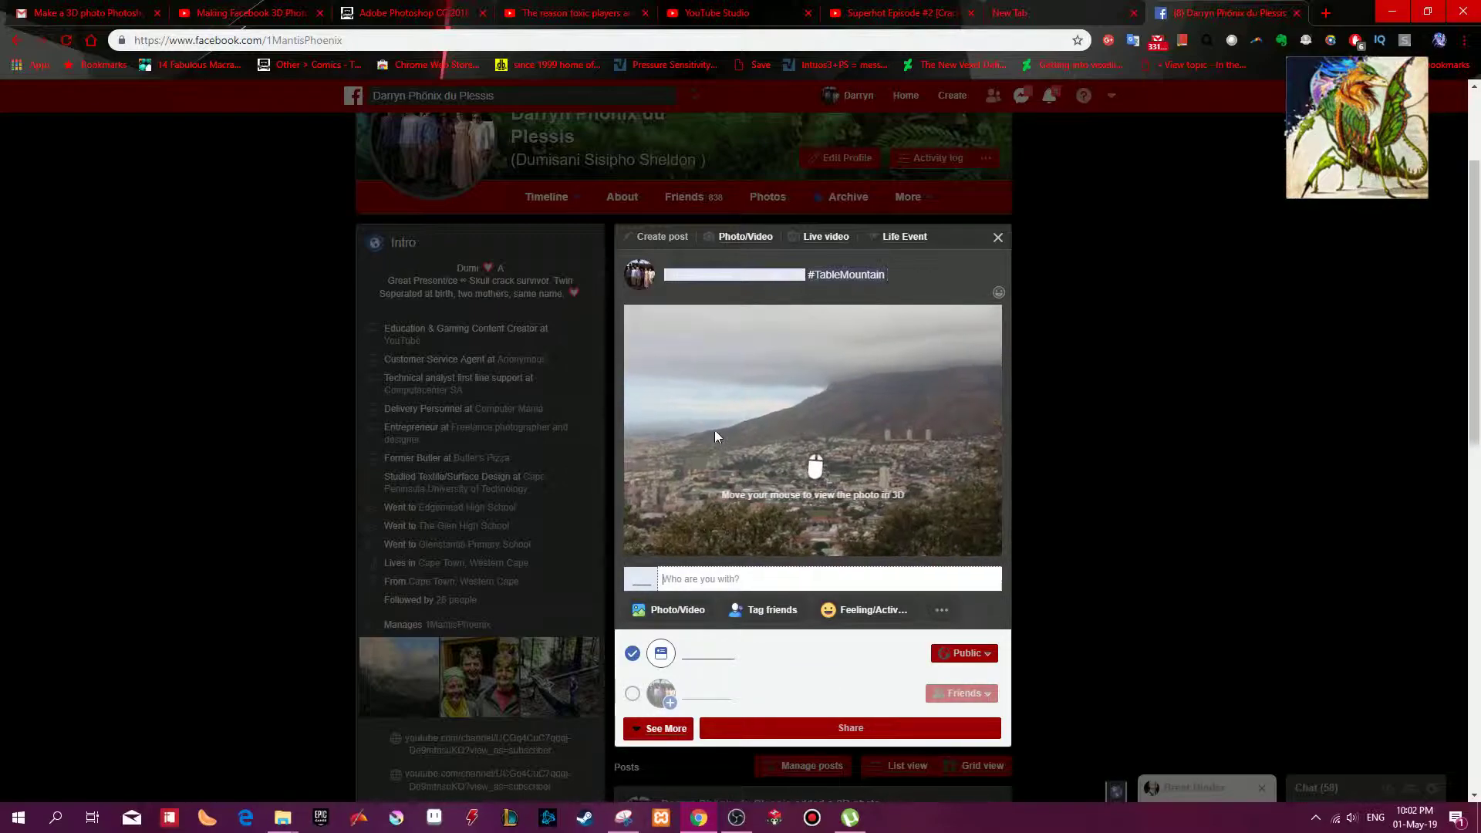
{"action": "left_click", "coordinate": [825, 730]}
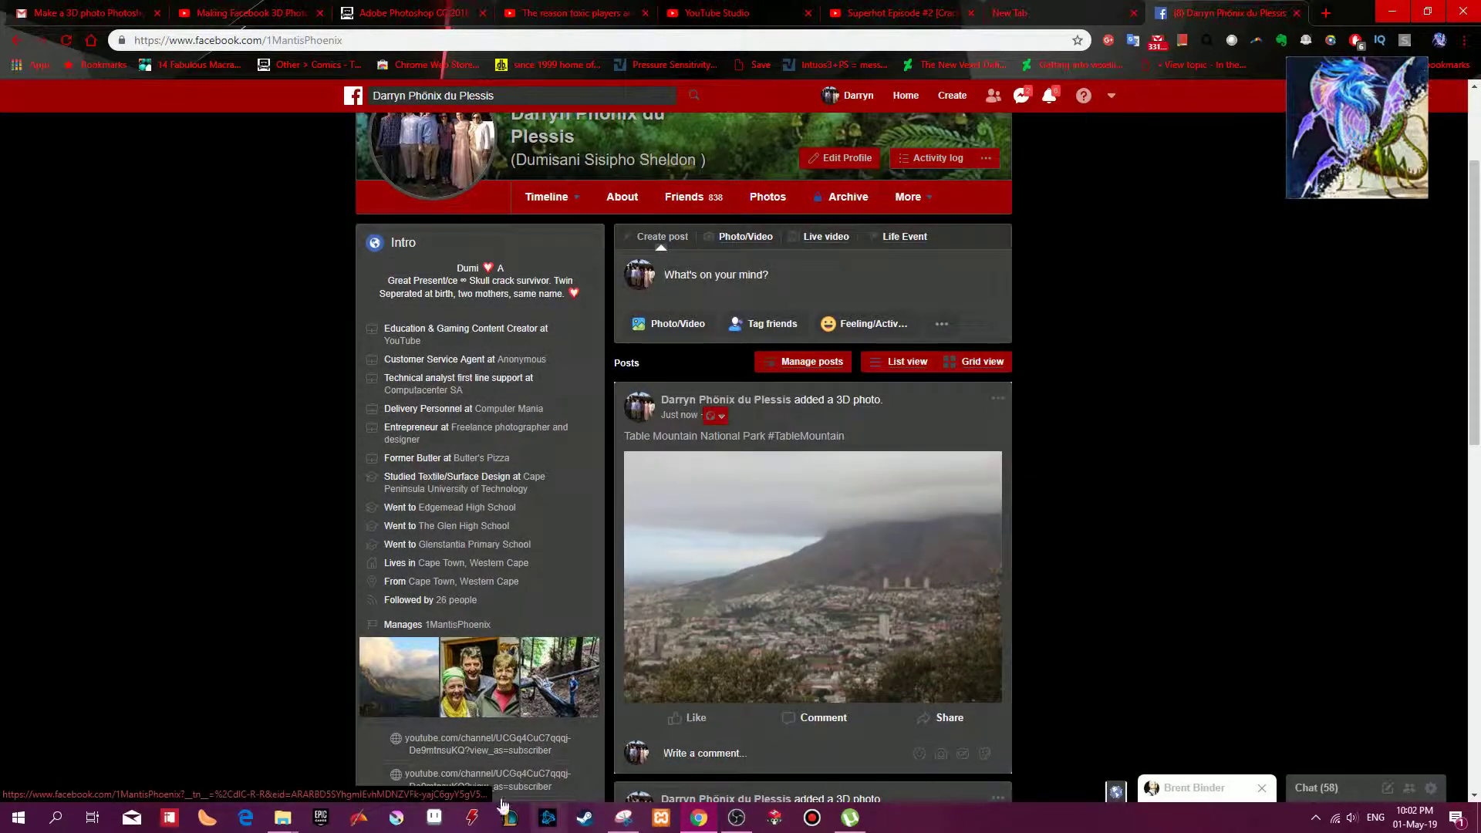
Step: Start a new post and tag the friend shown in the beach photo in its text
{"action": "left_click", "coordinate": [825, 283]}
{"action": "type", "text": "@Dar"}
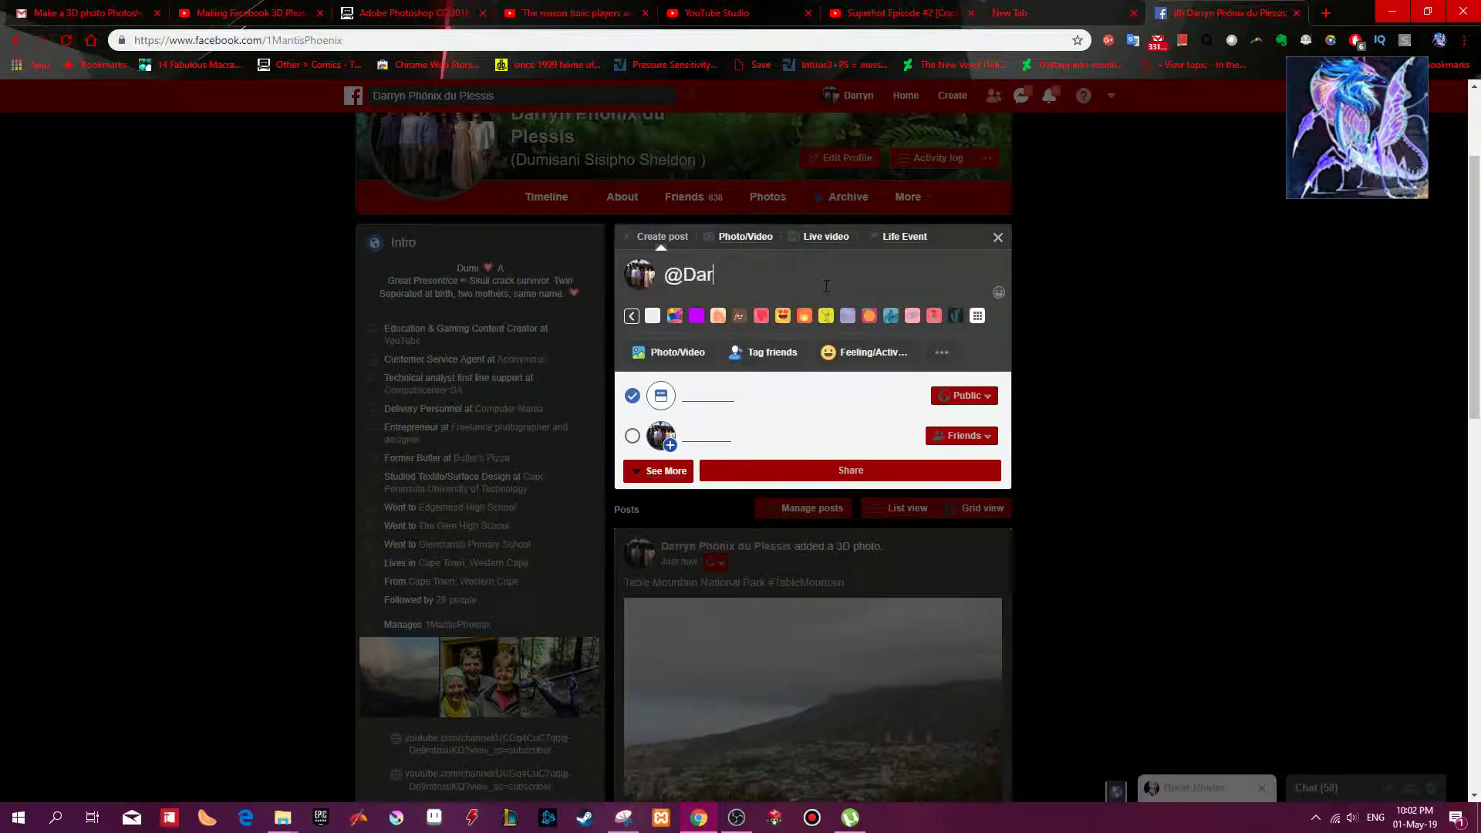
{"action": "type", "text": "ren"}
{"action": "key", "text": "Return"}
{"action": "key", "text": "BackSpace"}
{"action": "key", "text": "BackSpace"}
{"action": "type", "text": "@Darr"}
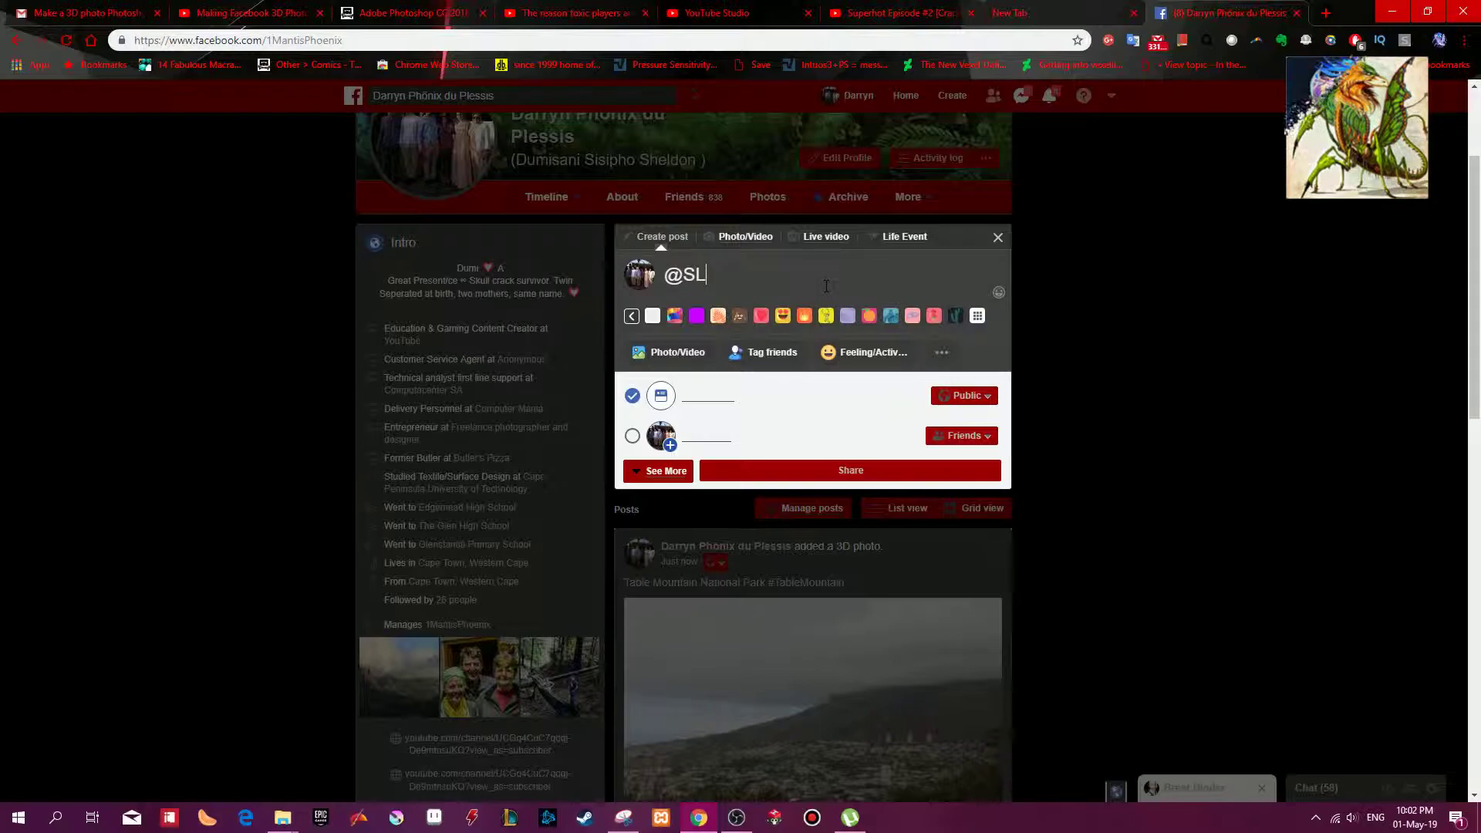
{"action": "key", "text": "Return"}
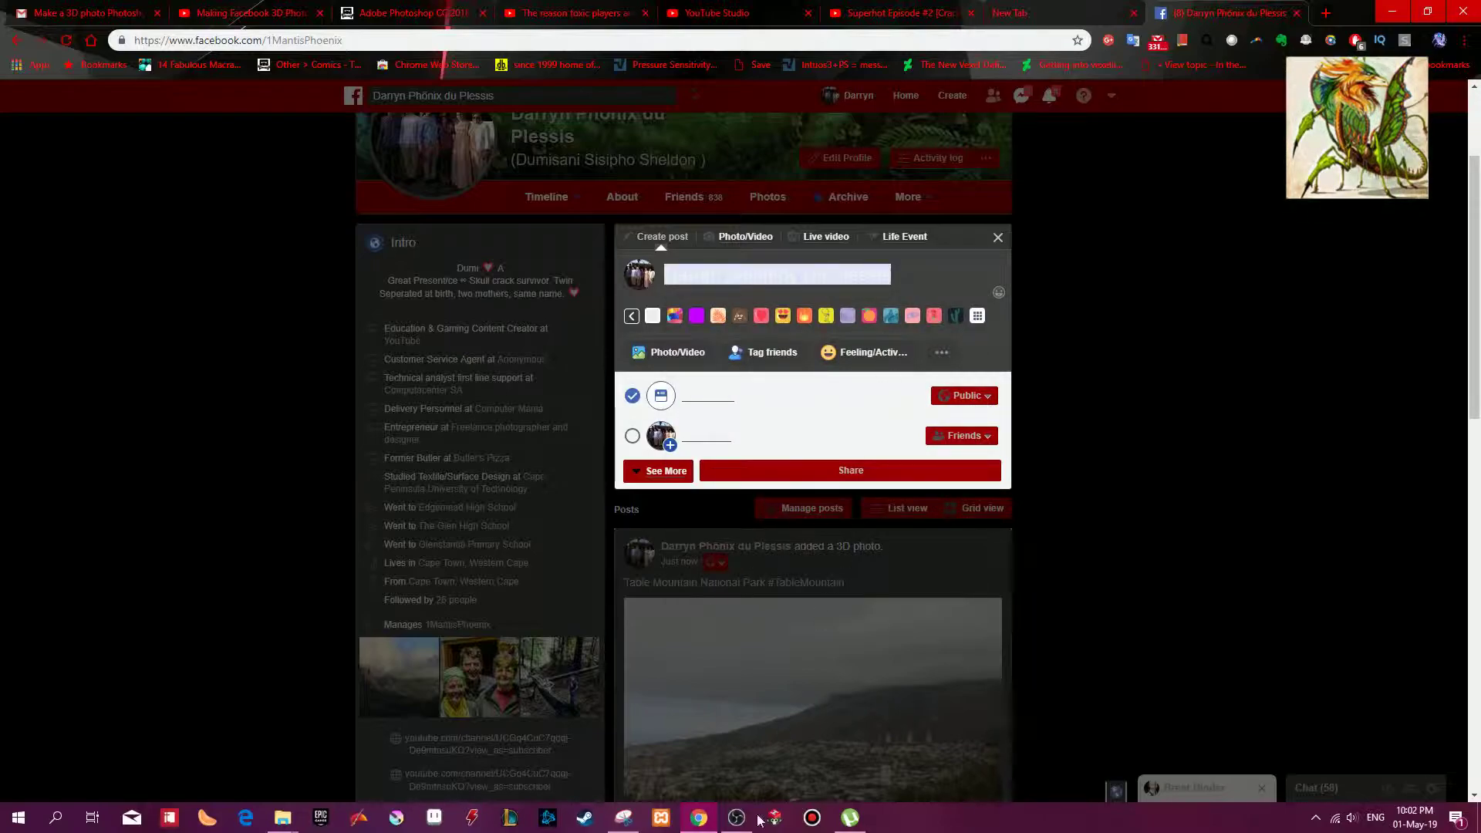
Step: Add Sloth.jpg and Sloth_depth.jpg from the Facebook 3D folder to the new post
{"action": "left_click", "coordinate": [279, 819]}
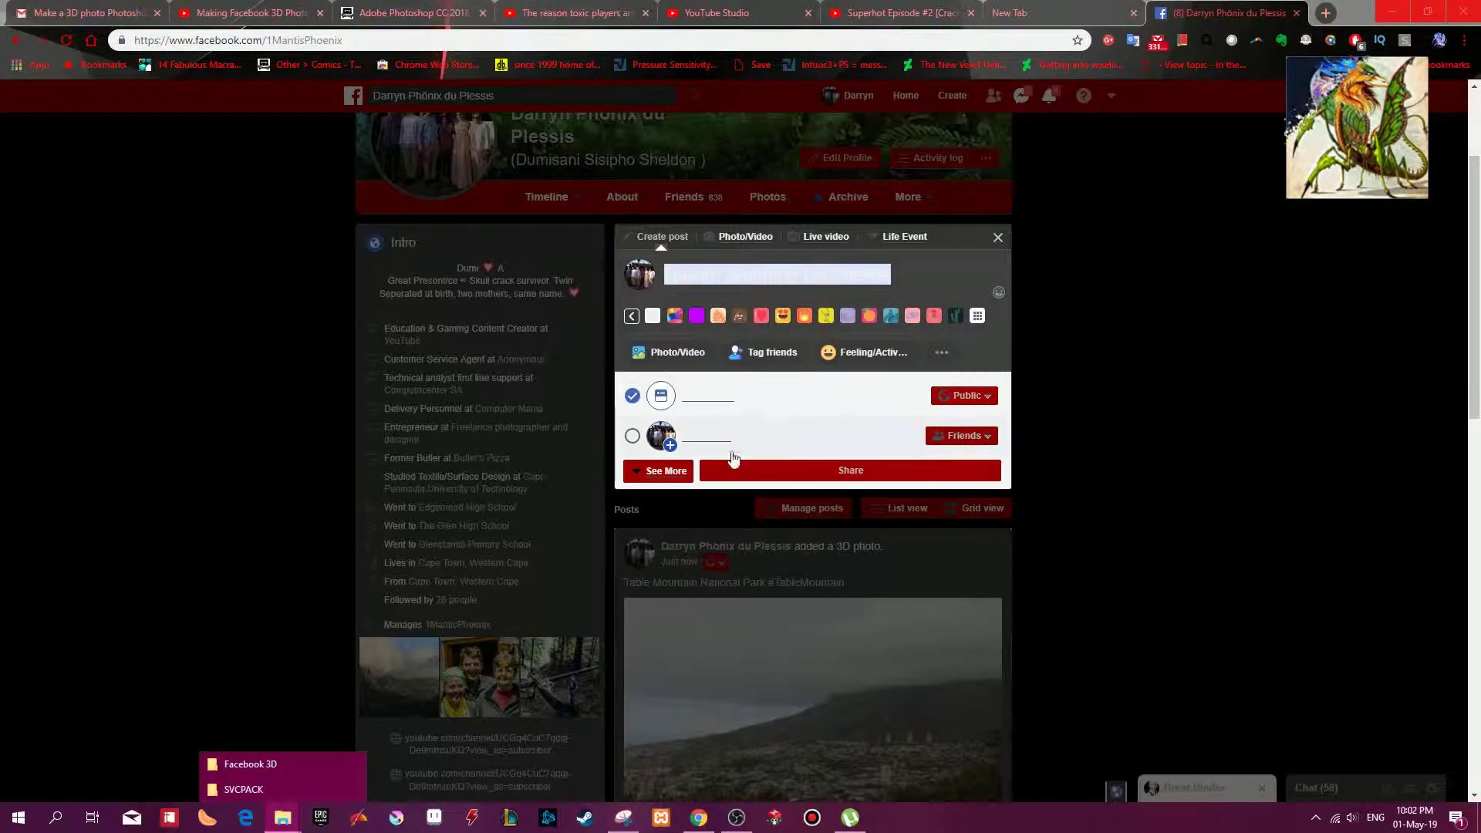
{"action": "left_click", "coordinate": [281, 763]}
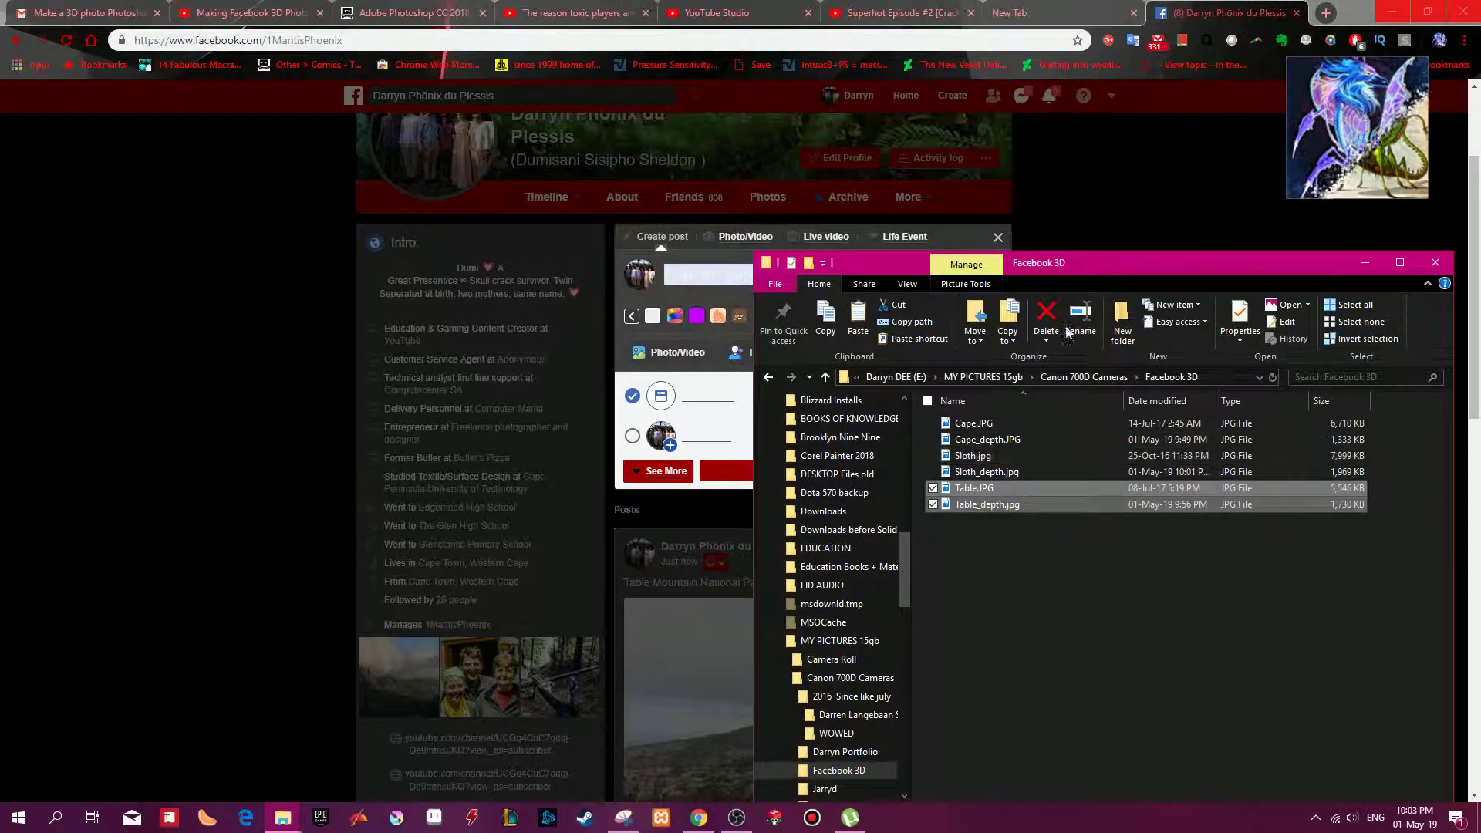
{"action": "left_click_drag", "start_coordinate": [1082, 263], "coordinate": [1255, 202]}
{"action": "left_click", "coordinate": [1208, 403]}
{"action": "left_click", "coordinate": [1208, 387], "text": "shift"}
{"action": "left_click_drag", "start_coordinate": [1208, 387], "coordinate": [856, 291]}
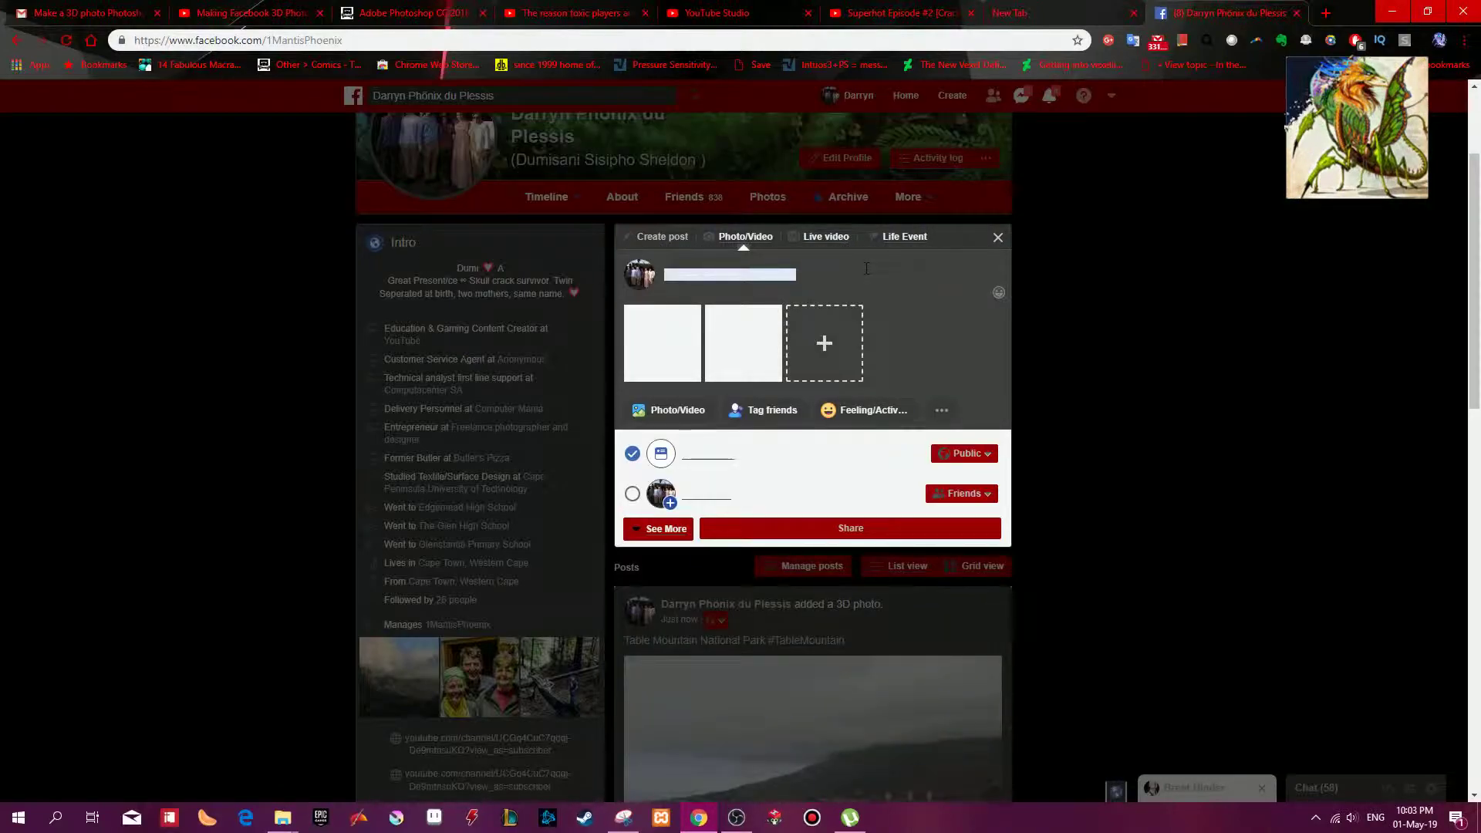
Step: Add the caption "Keeping it Professional;" after the friend's tag and share the post
{"action": "type", "text": "Keeping it P"}
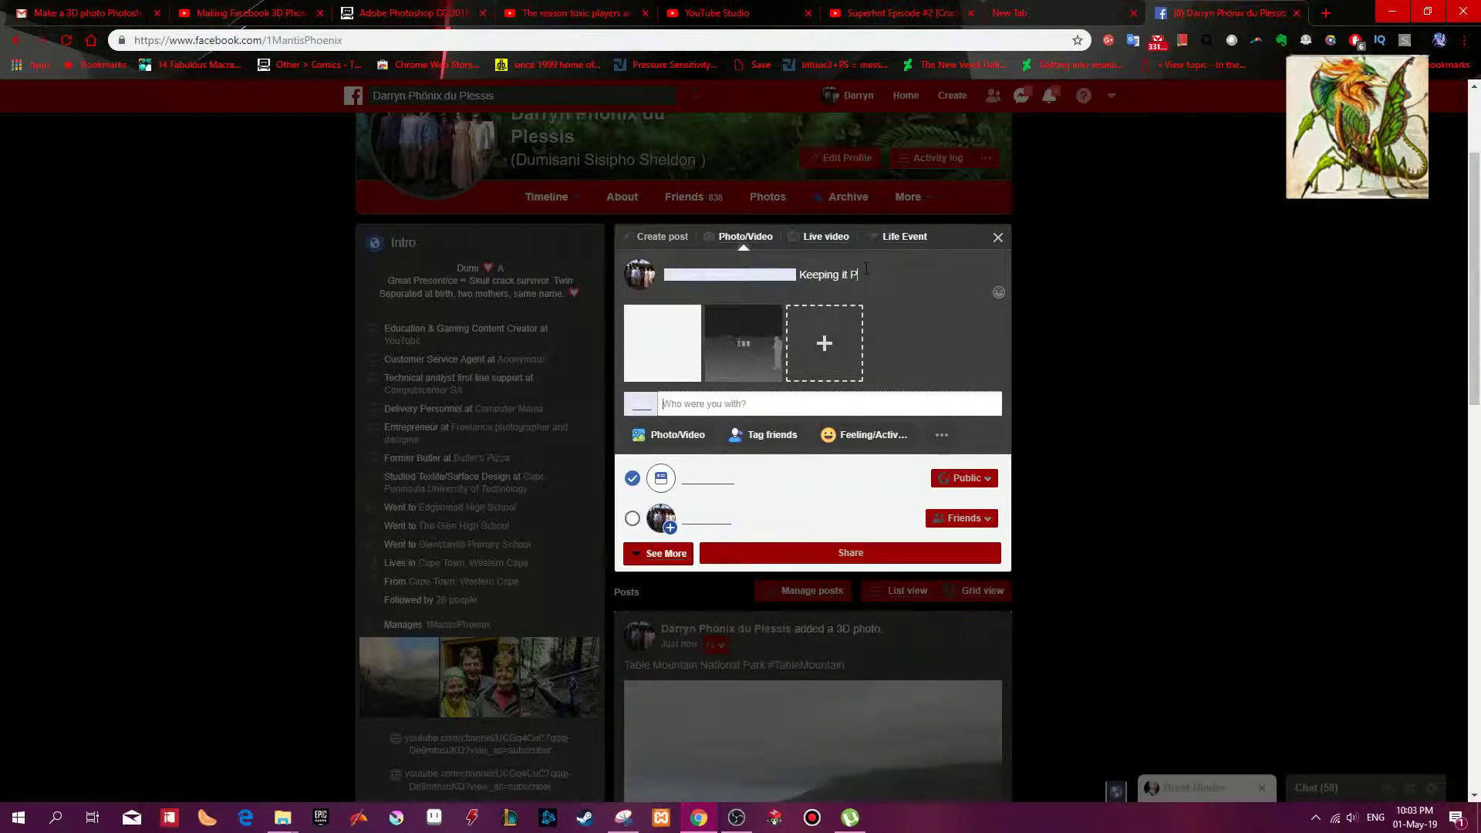
{"action": "type", "text": "rofessional;"}
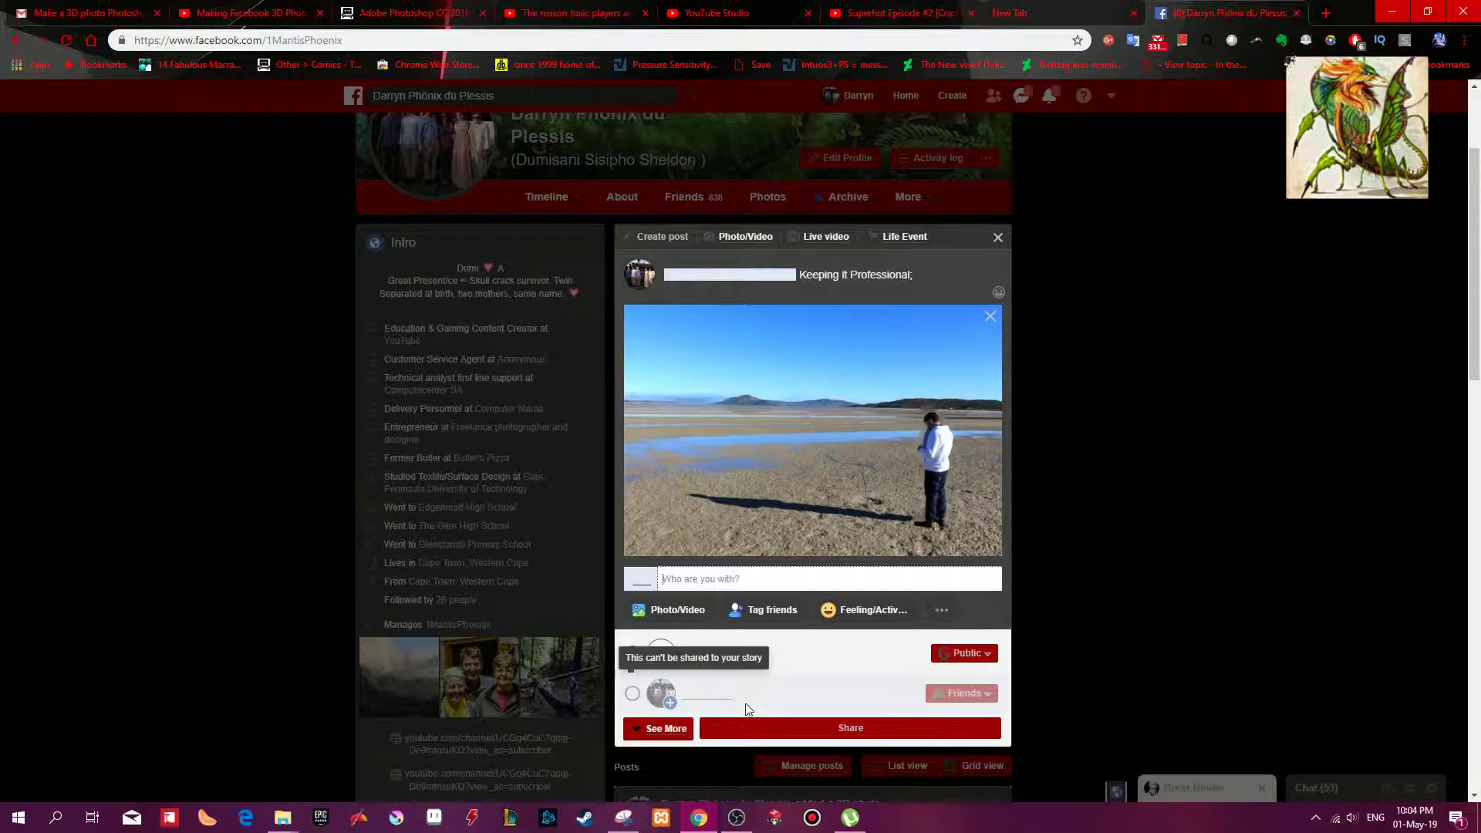
{"action": "left_click", "coordinate": [772, 722]}
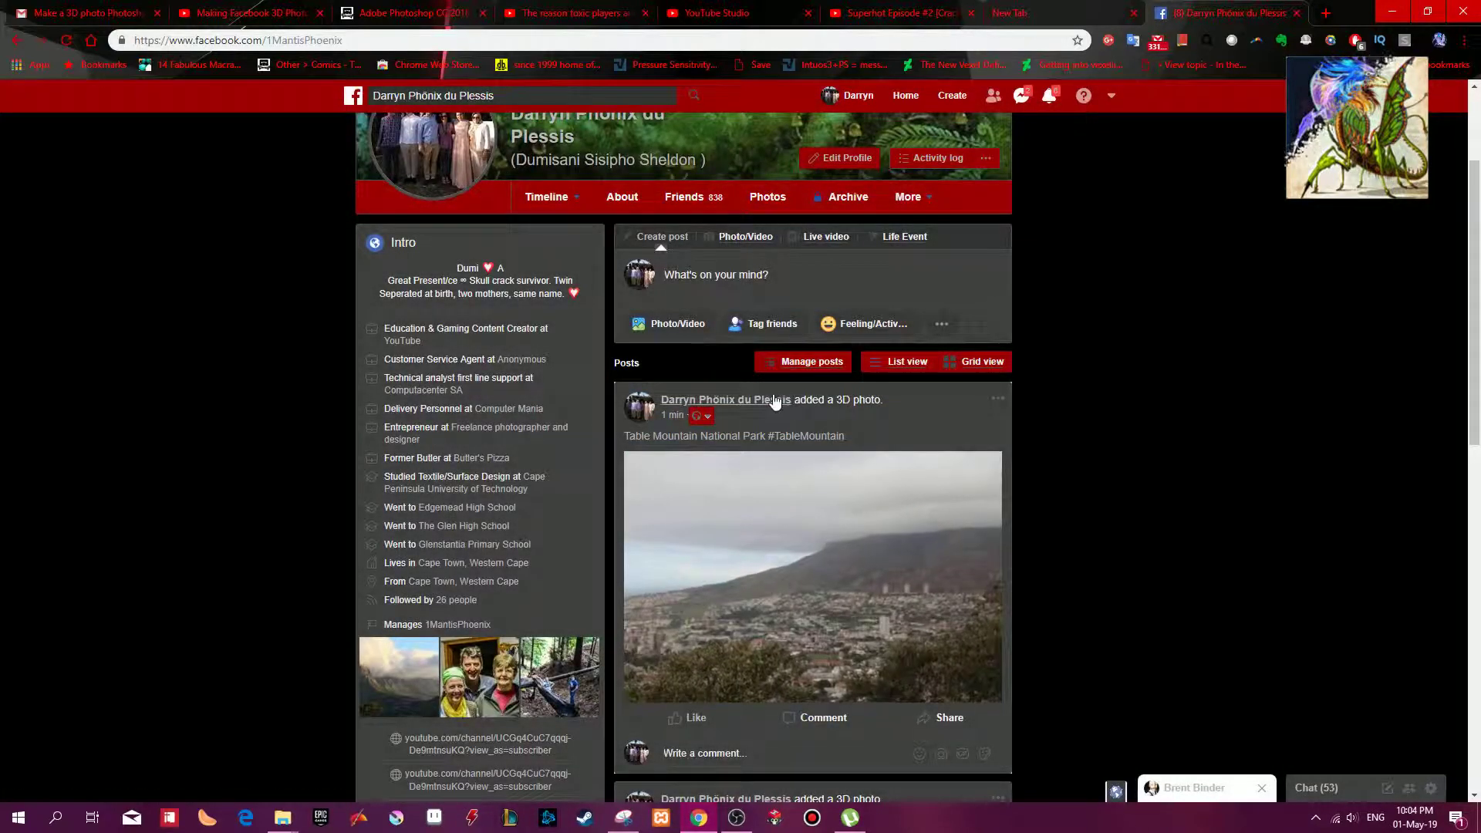
{"action": "right_click", "coordinate": [595, 824]}
{"action": "left_click", "coordinate": [553, 598]}
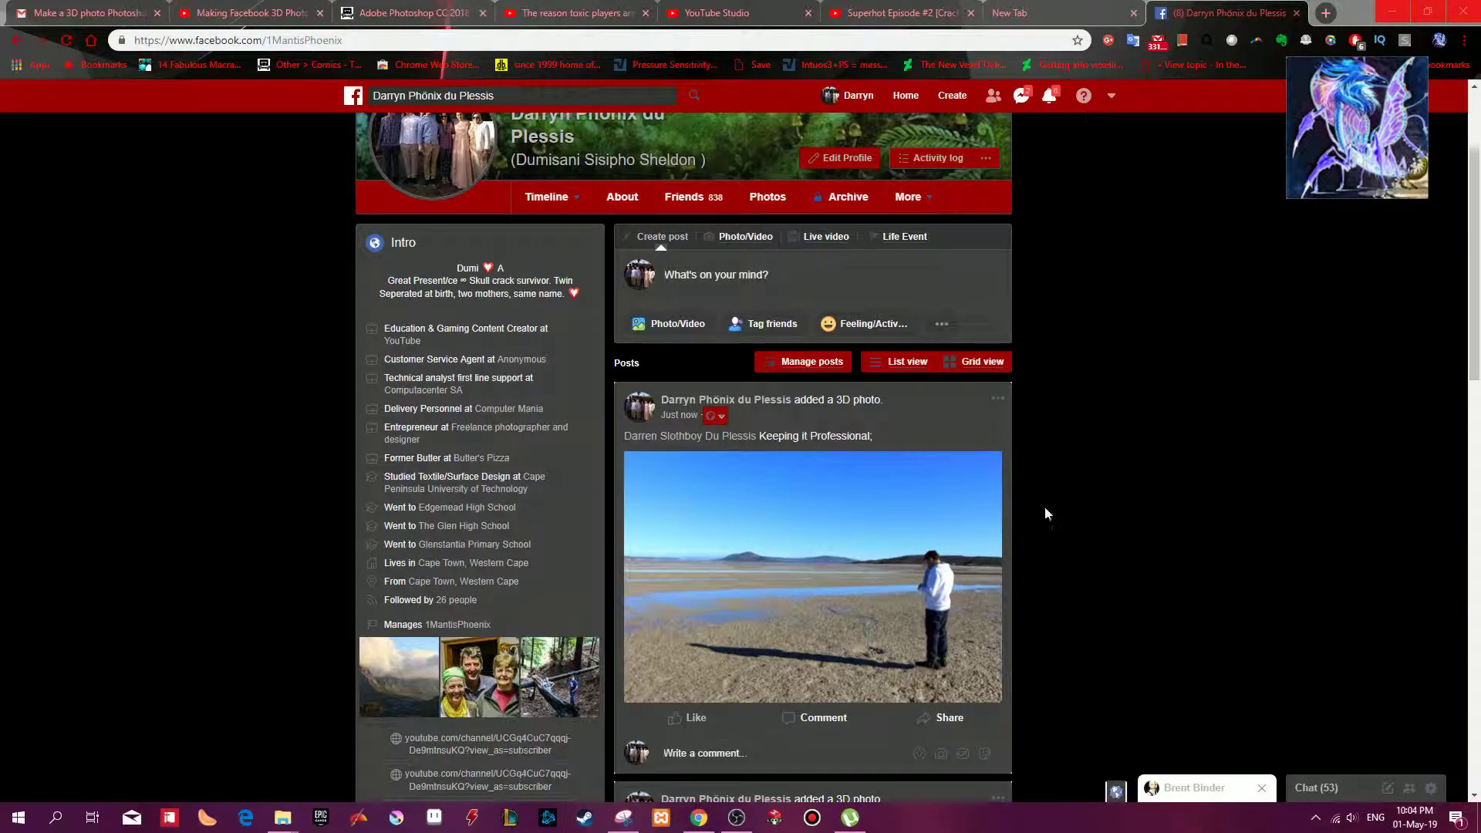
Step: View the shared beach 3D photo enlarged, close it and look over the 3D posts on the profile
{"action": "left_click", "coordinate": [854, 570]}
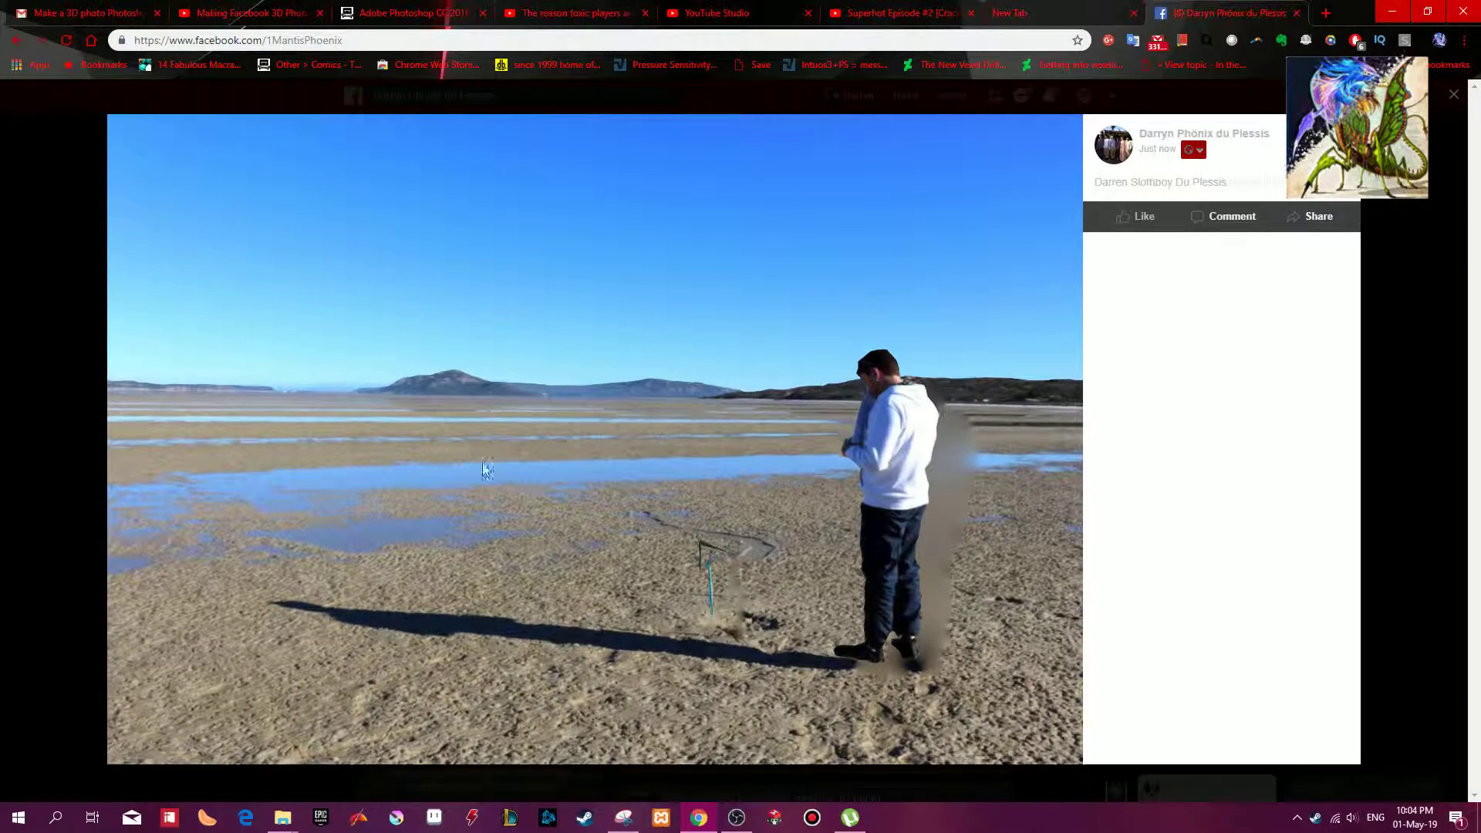
{"action": "left_click", "coordinate": [1455, 98]}
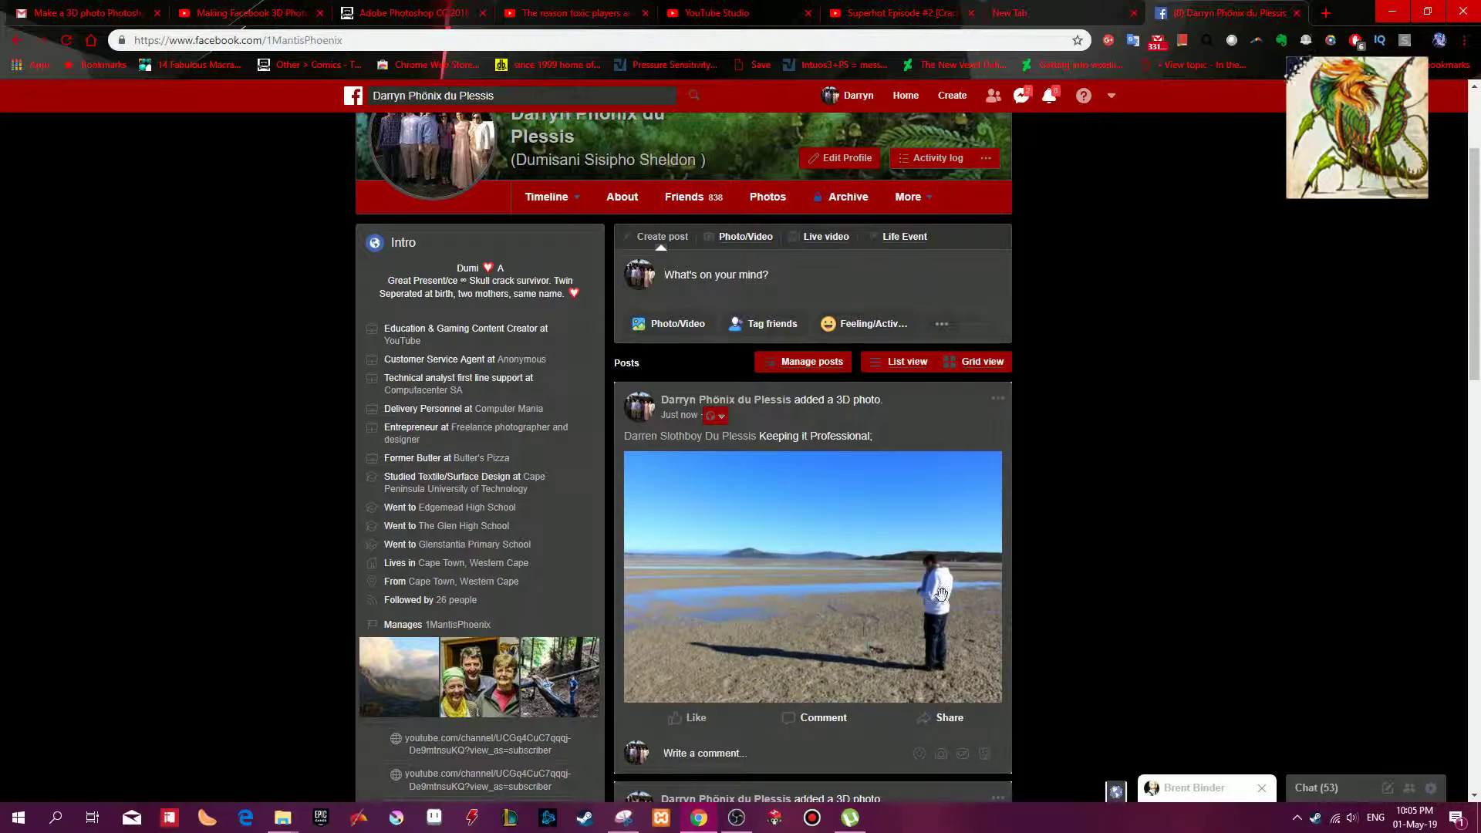
{"action": "scroll", "coordinate": [1123, 471], "scroll_direction": "down", "scroll_amount": 6}
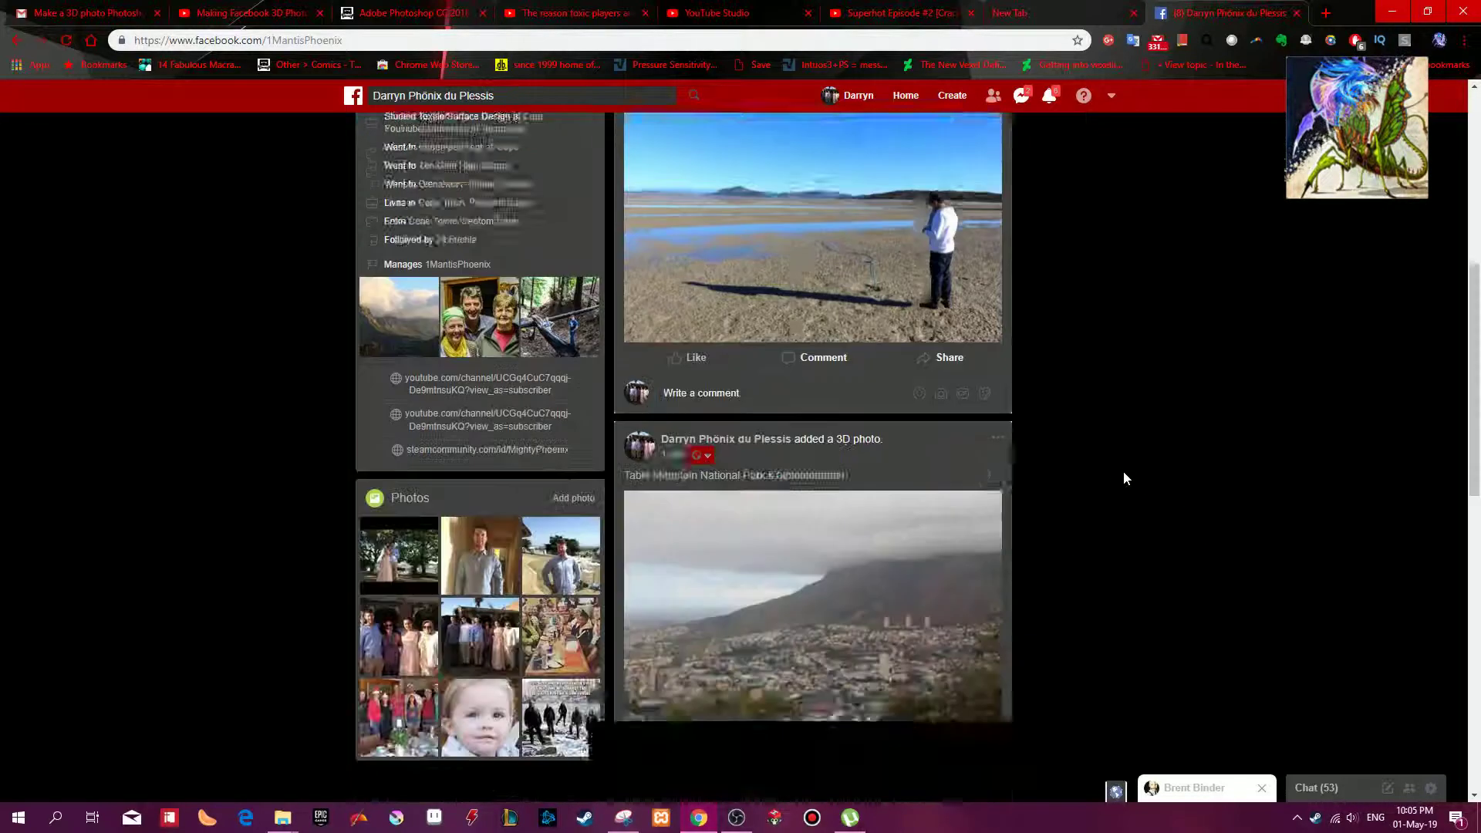
{"action": "scroll", "coordinate": [1140, 429], "scroll_direction": "up", "scroll_amount": 5}
{"action": "scroll", "coordinate": [1143, 453], "scroll_direction": "up", "scroll_amount": 3}
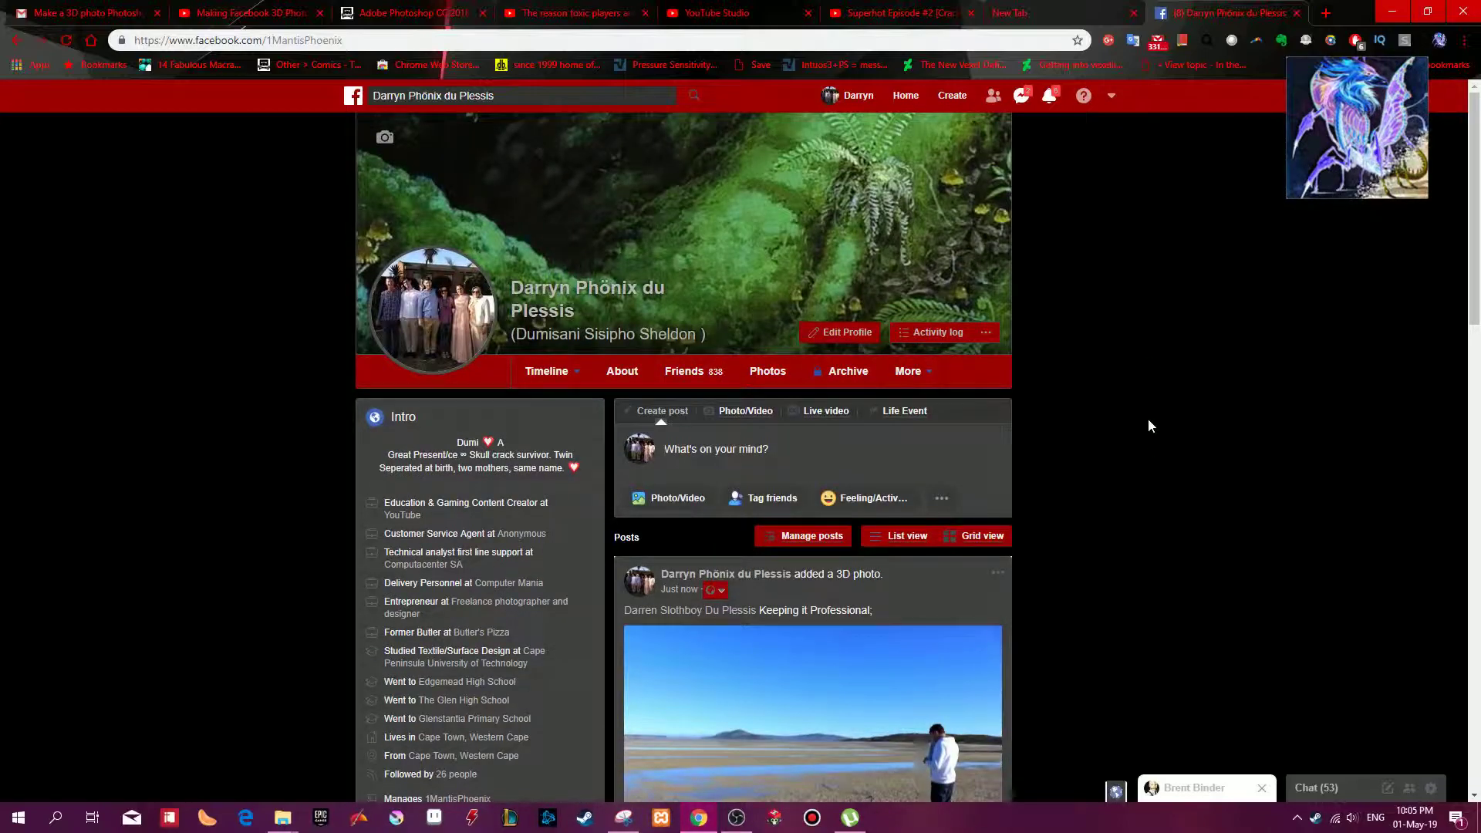